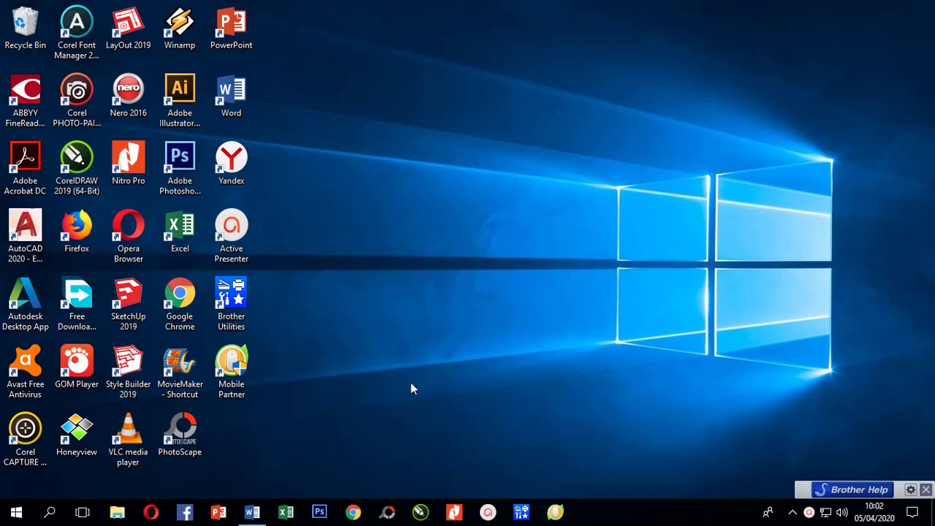
Launch Chrome and reach the Google Drive page at drive.google.com through the Google apps launcher.
{"action": "left_click", "coordinate": [353, 511]}
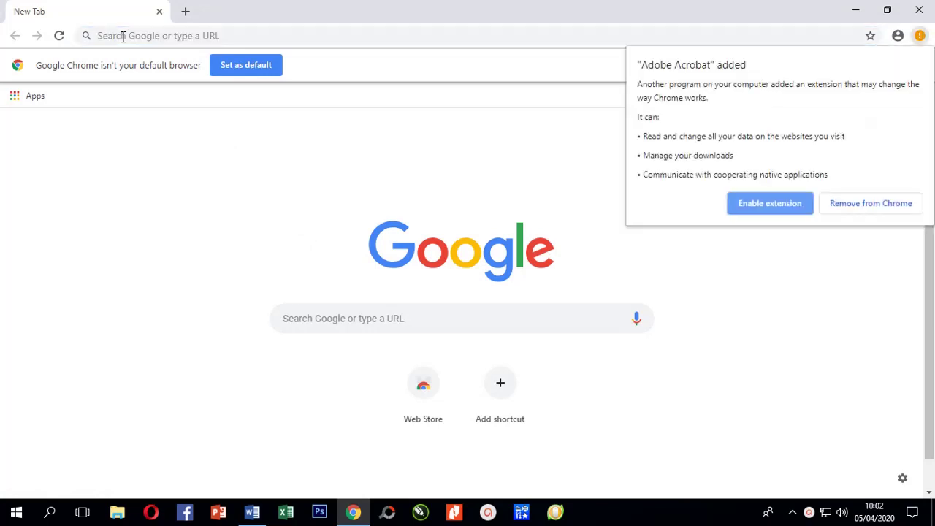
{"action": "left_click", "coordinate": [123, 35]}
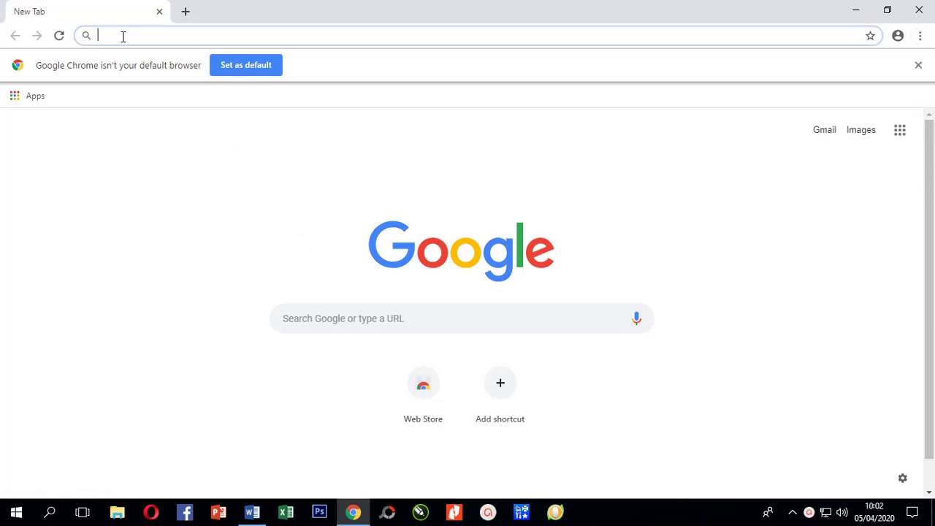
{"action": "type", "text": "driv"}
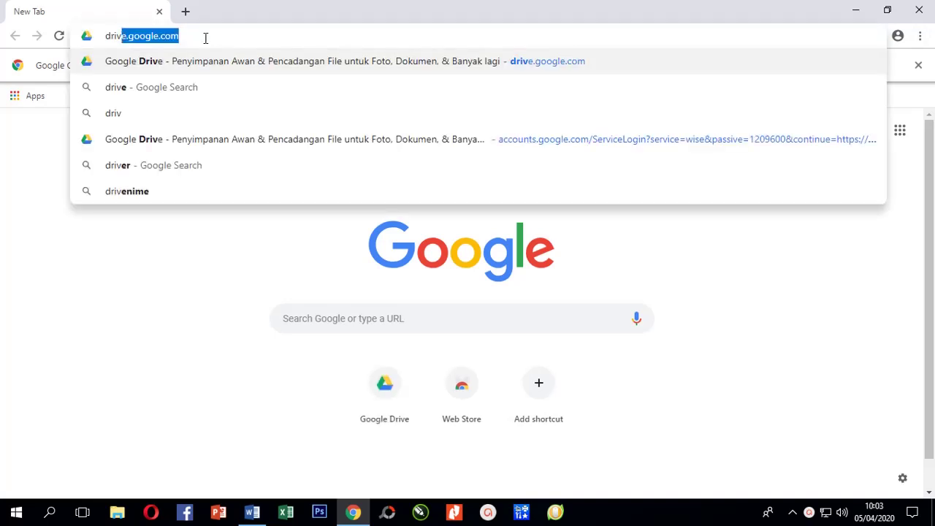
{"action": "key", "text": "Return"}
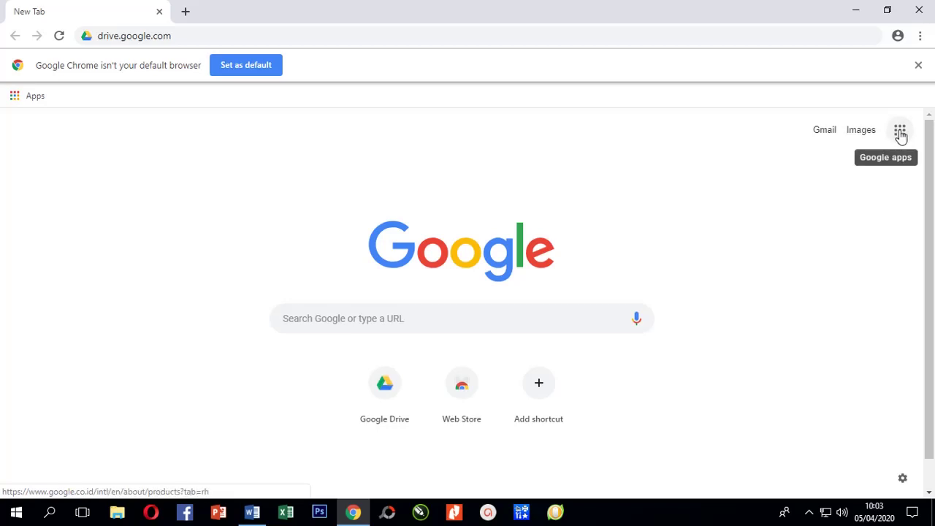
{"action": "left_click", "coordinate": [900, 134]}
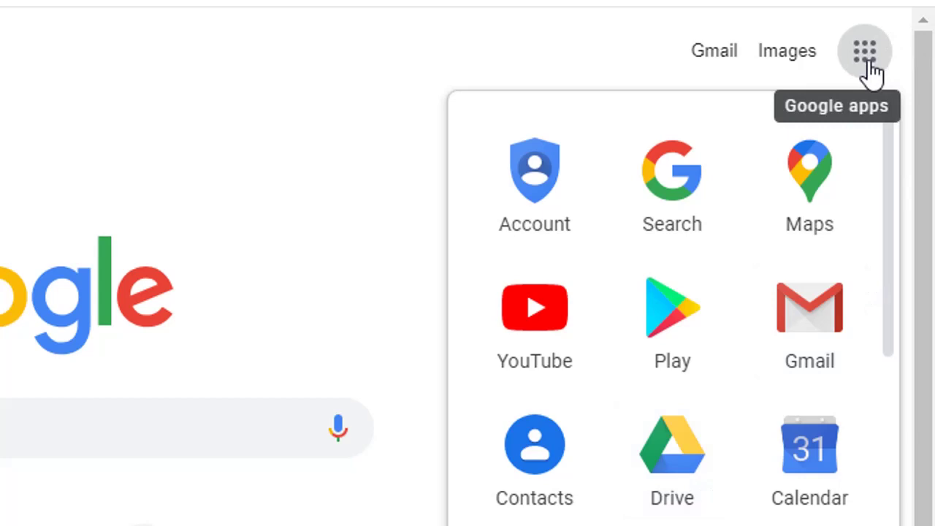
{"action": "left_click", "coordinate": [681, 462]}
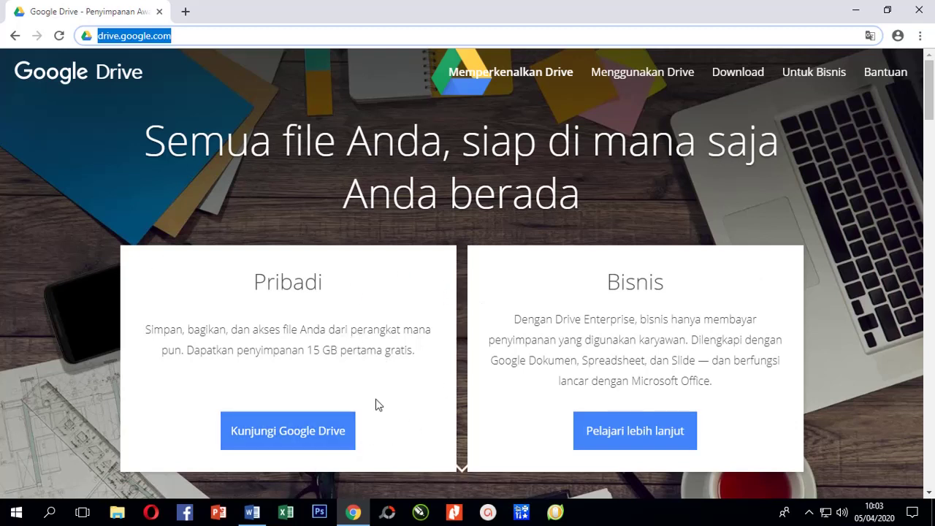
Continue past the 'Kunjungi Google Drive' welcome page into Drive.
{"action": "left_click", "coordinate": [289, 437]}
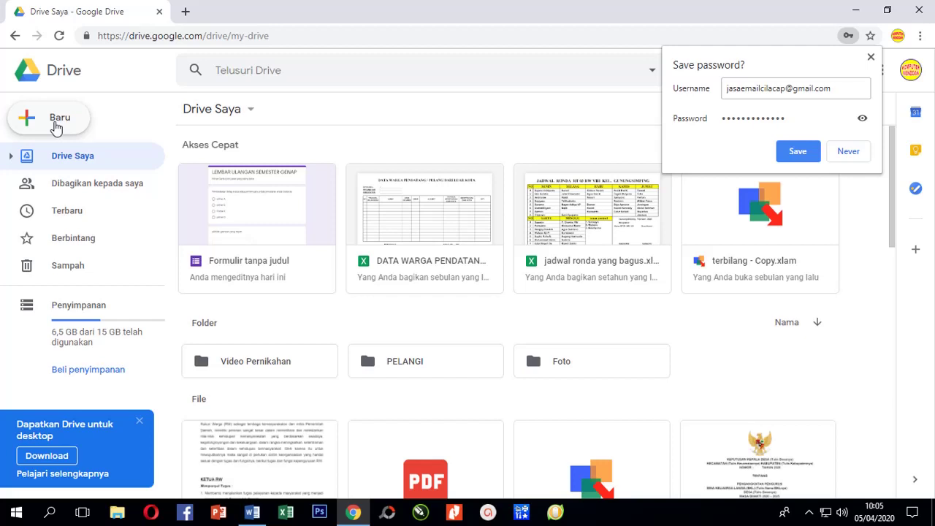
Create a blank Google Form from Baru > Lainnya and dismiss its intro tip.
{"action": "left_click", "coordinate": [56, 128]}
{"action": "mouse_move", "coordinate": [95, 285]}
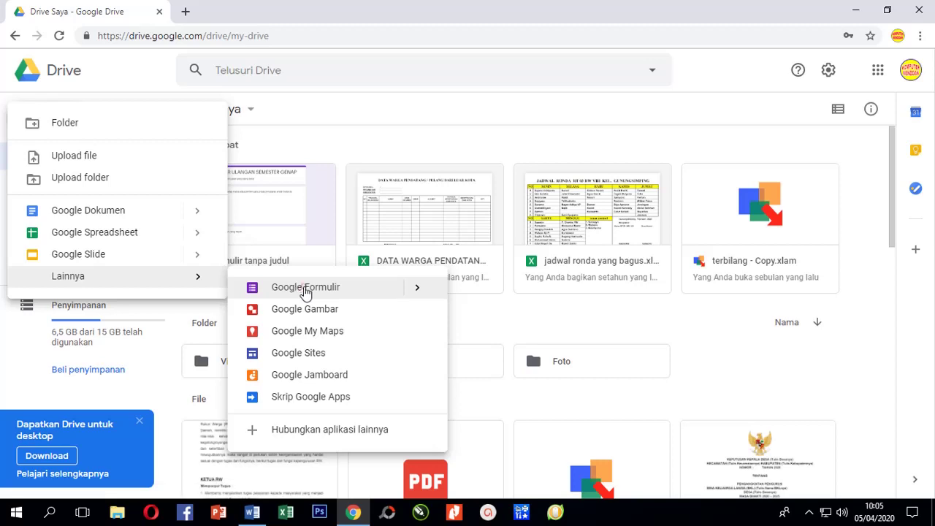
{"action": "left_click", "coordinate": [305, 288]}
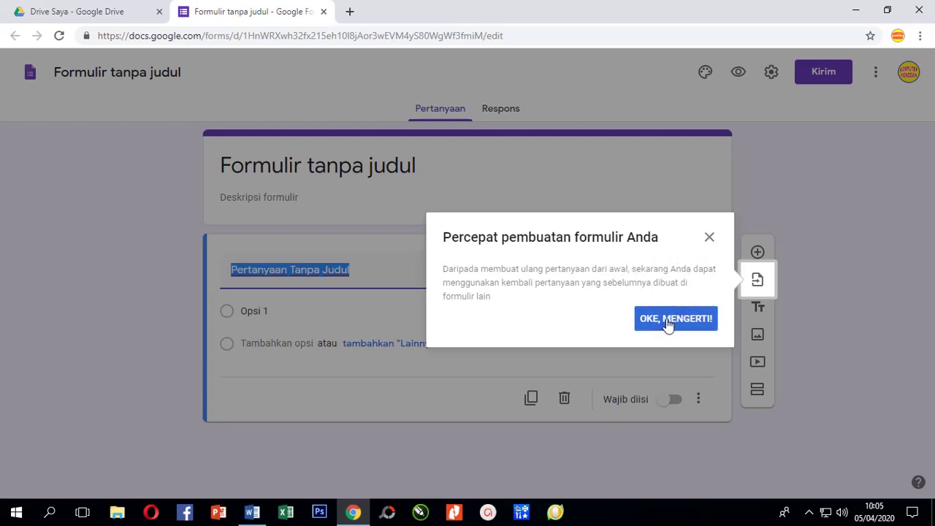
{"action": "left_click", "coordinate": [708, 238]}
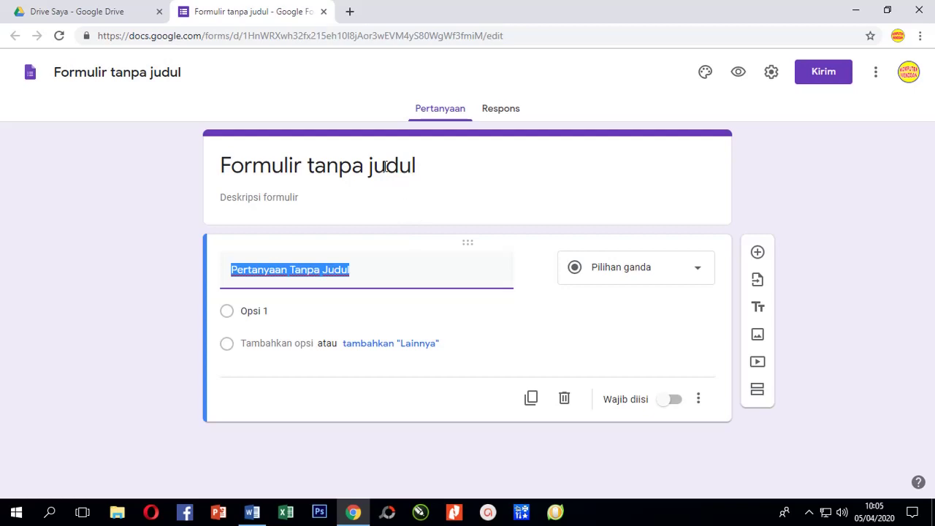
Title the form 'Ujian Akhir Semester Genap', fixing the capitalisation of Genap.
{"action": "left_click", "coordinate": [355, 167]}
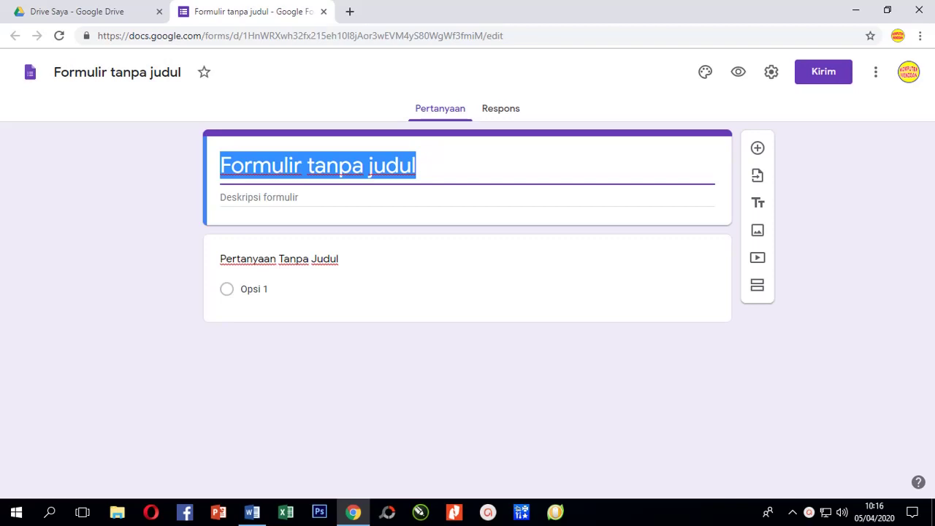
{"action": "type", "text": "Ujian"}
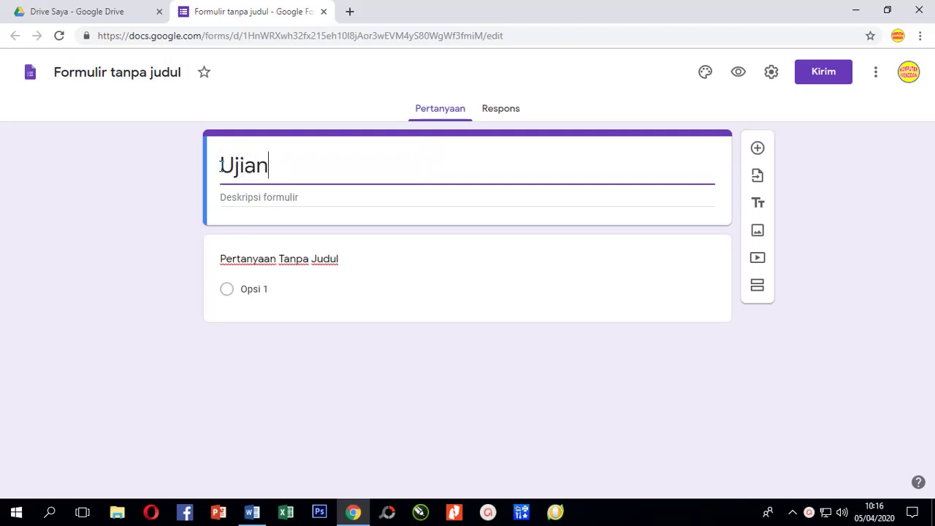
{"action": "type", "text": " Akhir "}
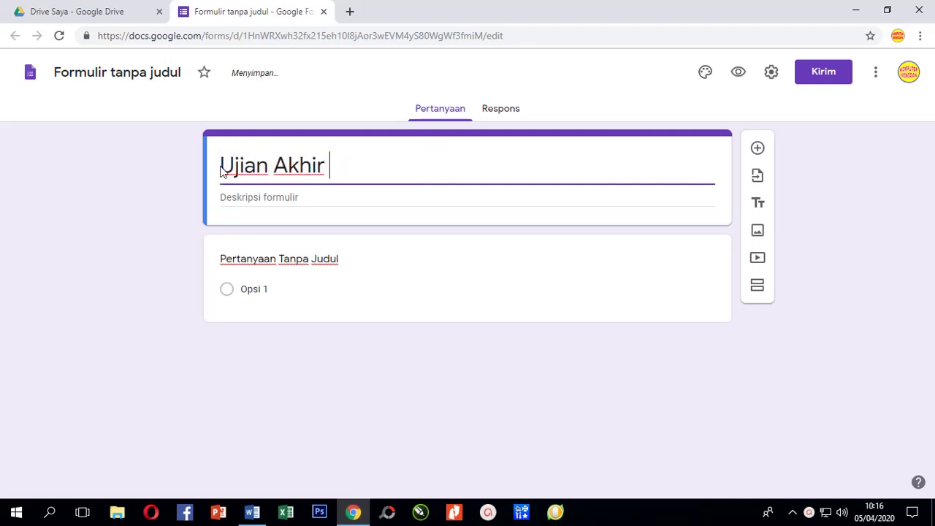
{"action": "type", "text": "Semester GE"}
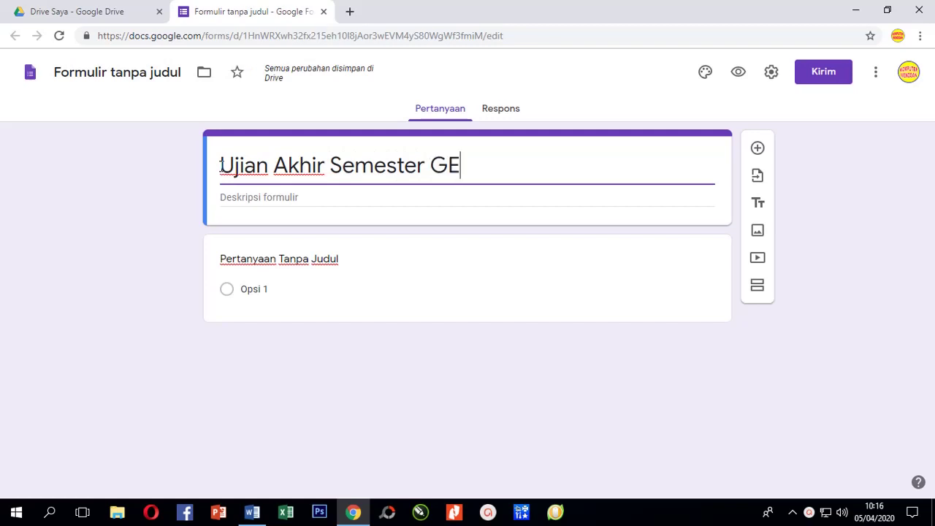
{"action": "type", "text": "nap"}
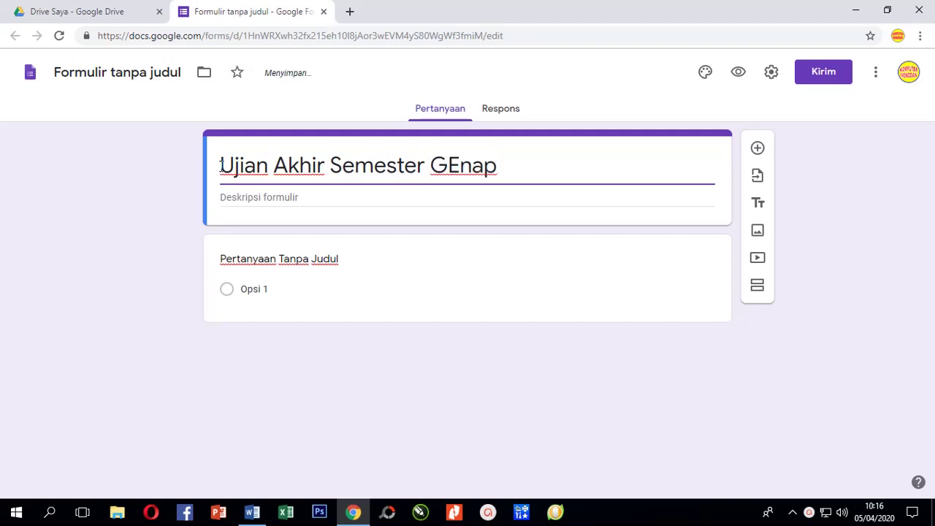
{"action": "key", "text": "ctrl+Left"}
{"action": "key", "text": "ctrl+Right"}
Add the form description 'Isilah Data Anda'.
{"action": "left_click", "coordinate": [303, 201]}
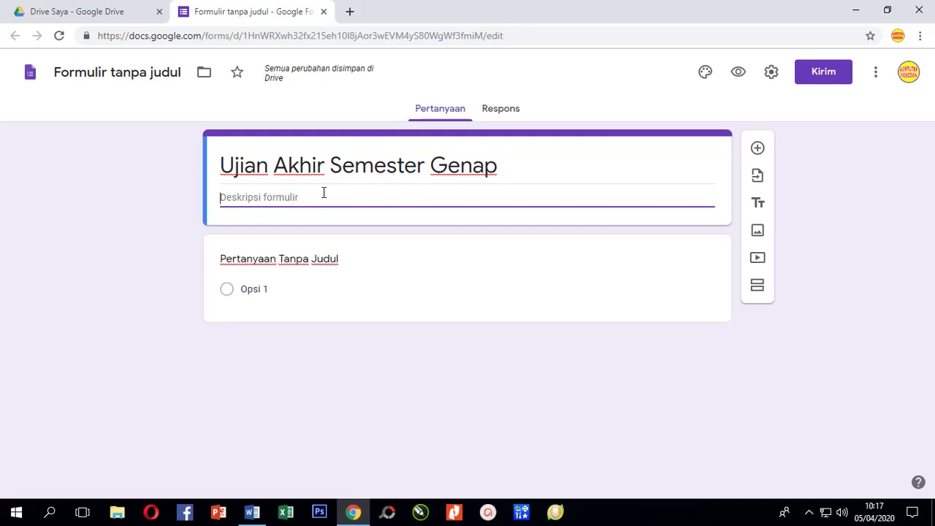
{"action": "left_click", "coordinate": [318, 196]}
{"action": "type", "text": "Isilah Data "}
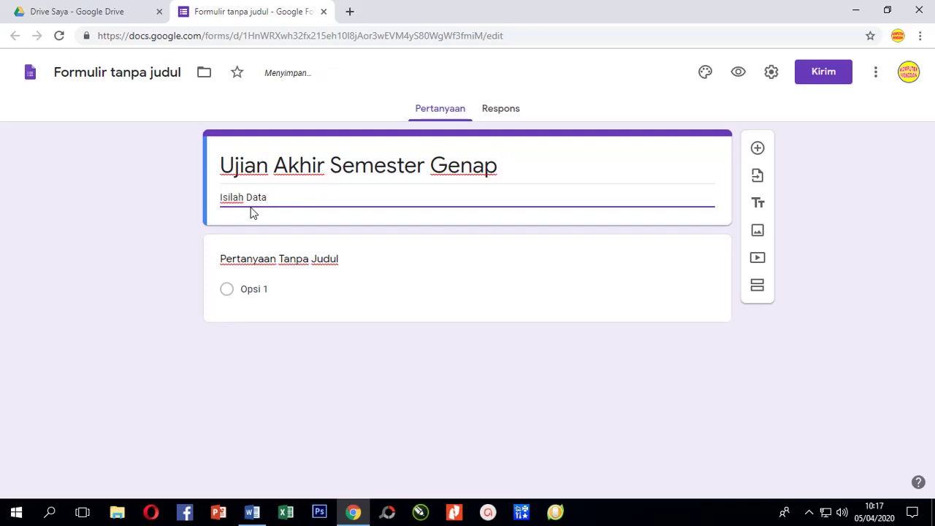
{"action": "type", "text": "Anda"}
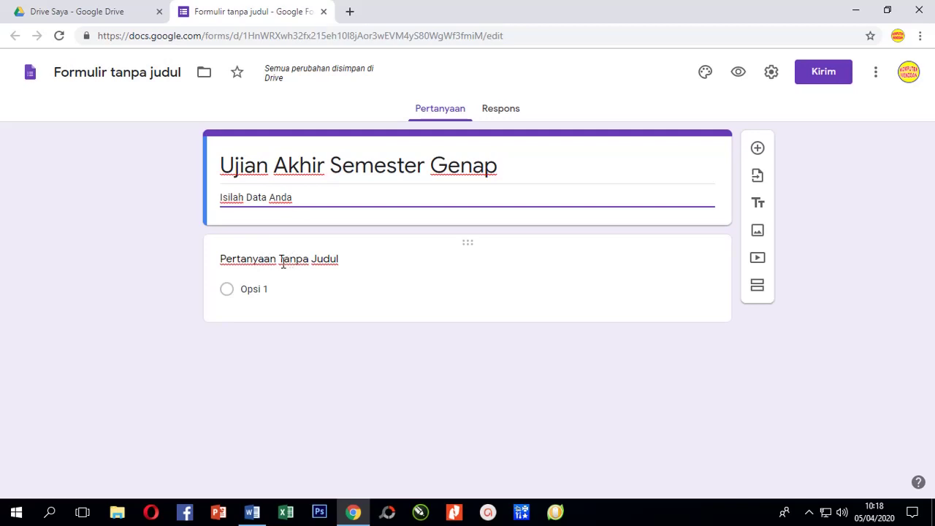
Make the first question a required short-answer 'Nama', then add a blank question below.
{"action": "left_click", "coordinate": [281, 260]}
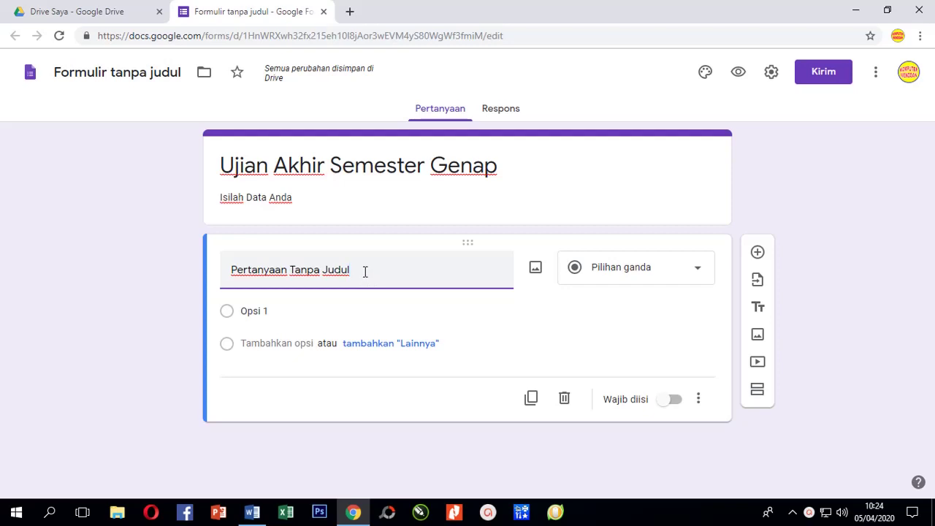
{"action": "left_click_drag", "start_coordinate": [365, 270], "coordinate": [217, 272]}
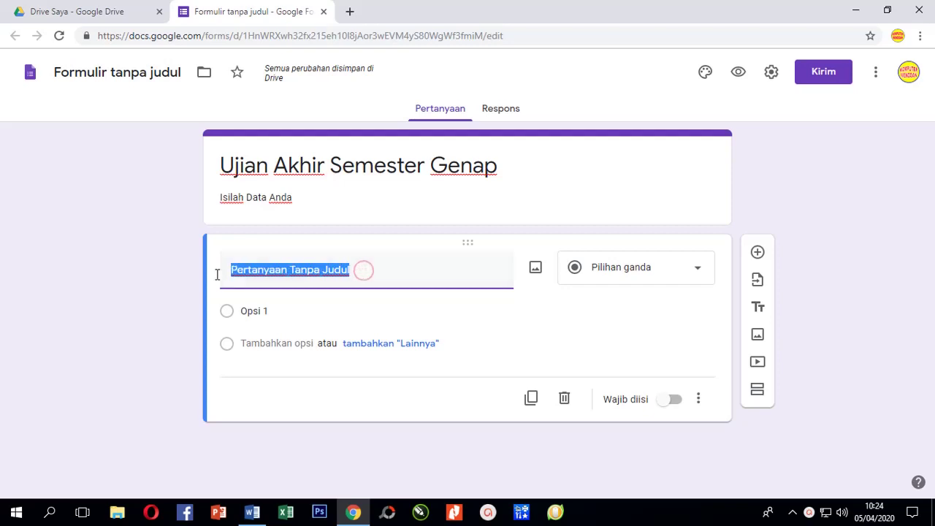
{"action": "type", "text": "Nama"}
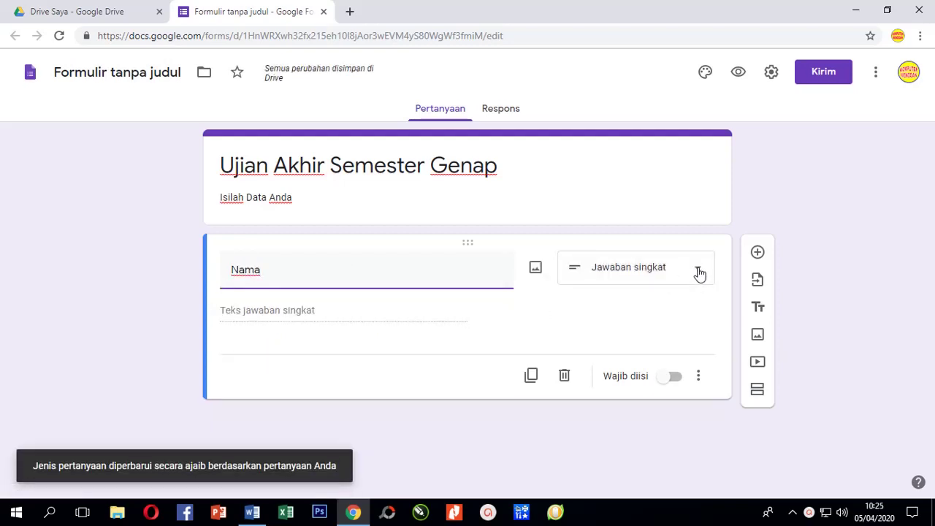
{"action": "left_click", "coordinate": [700, 267]}
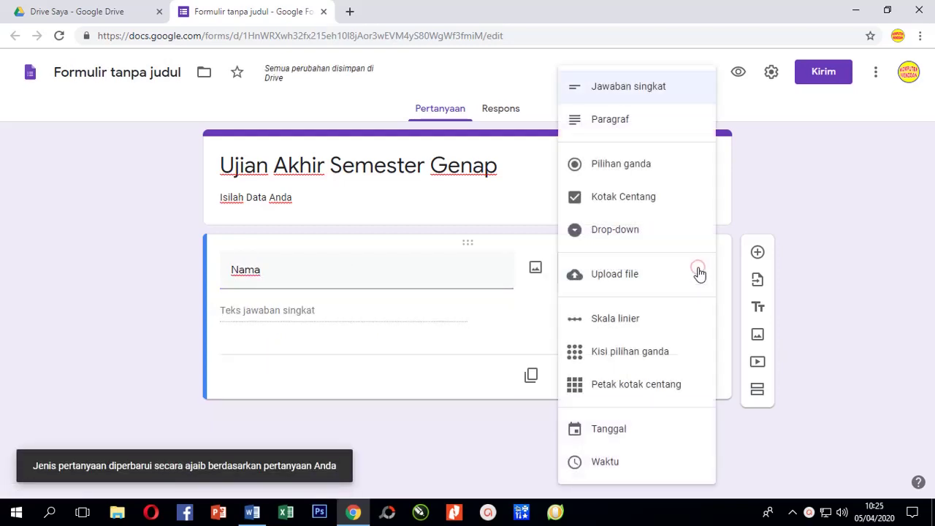
{"action": "left_click", "coordinate": [652, 88]}
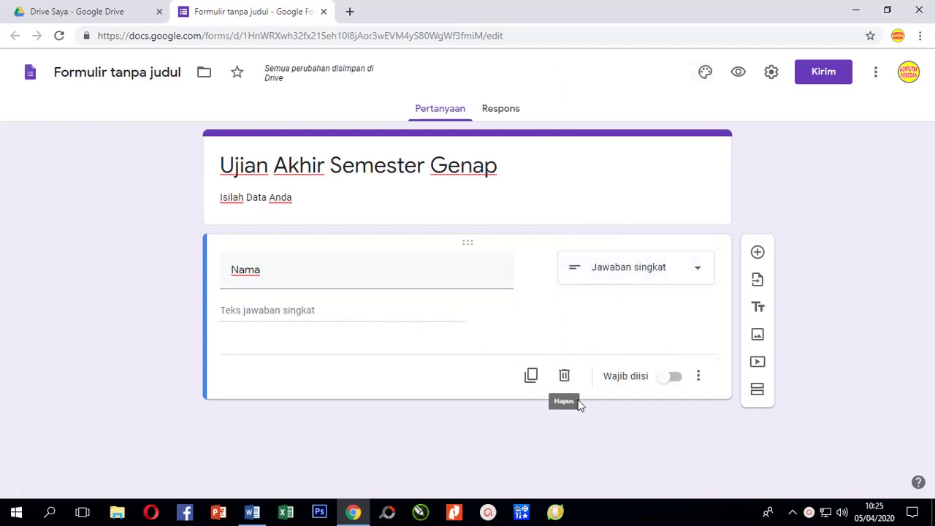
{"action": "left_click", "coordinate": [671, 379]}
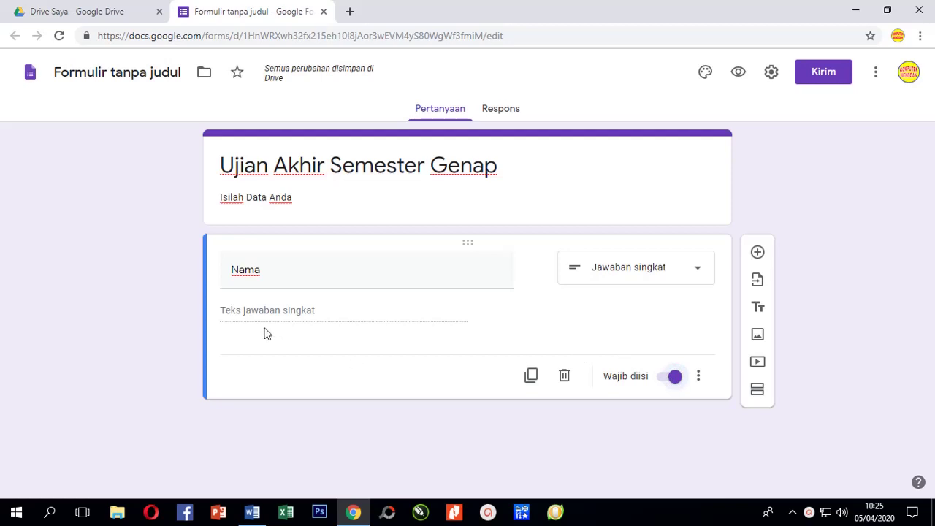
{"action": "left_click", "coordinate": [757, 253]}
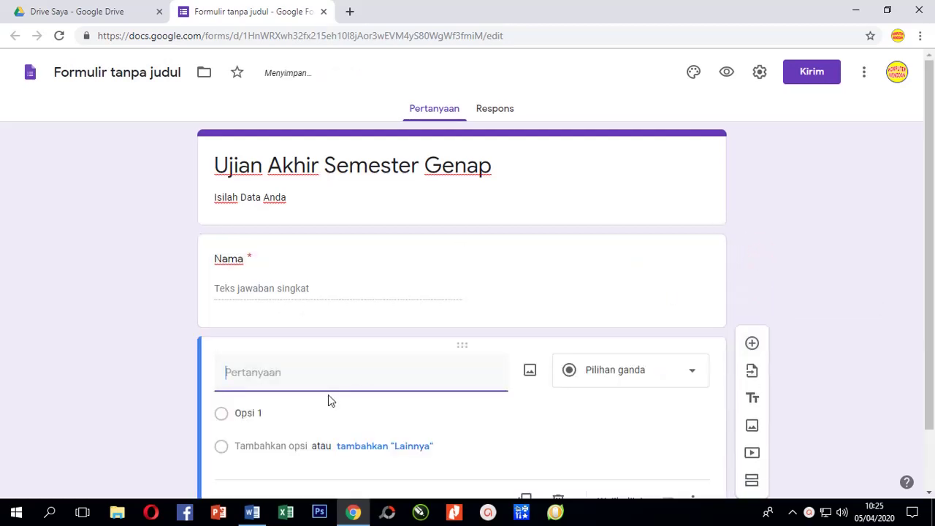
Title the next question 'Kelas' and make it a drop-down.
{"action": "scroll", "coordinate": [595, 393], "scroll_direction": "down", "scroll_amount": 1}
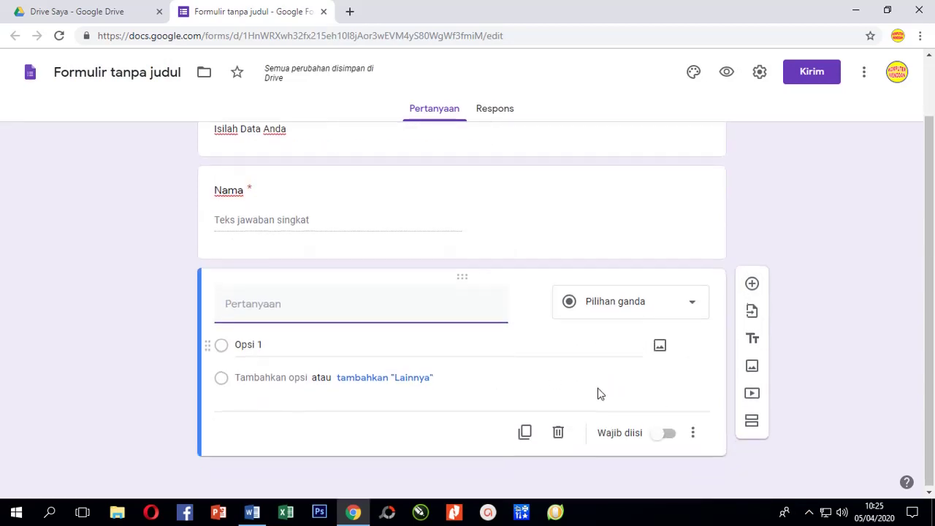
{"action": "type", "text": "Kelas"}
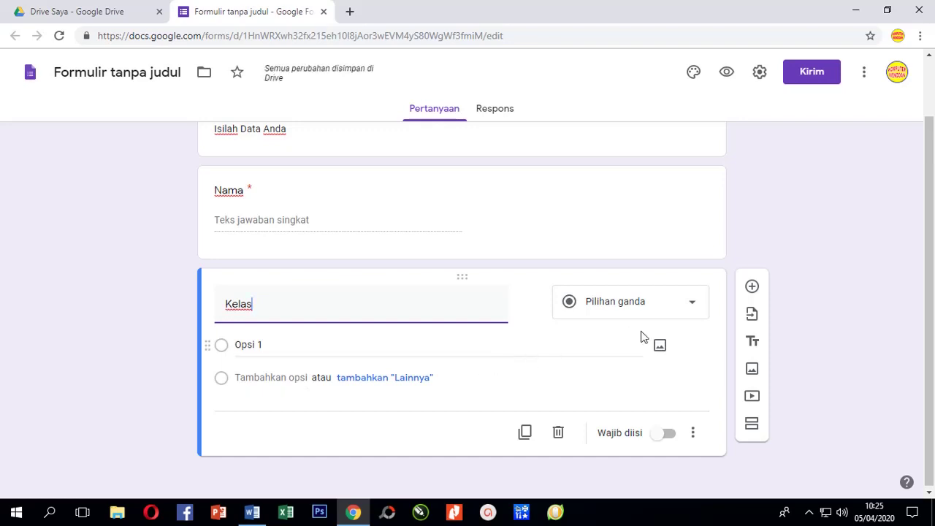
{"action": "left_click", "coordinate": [692, 308]}
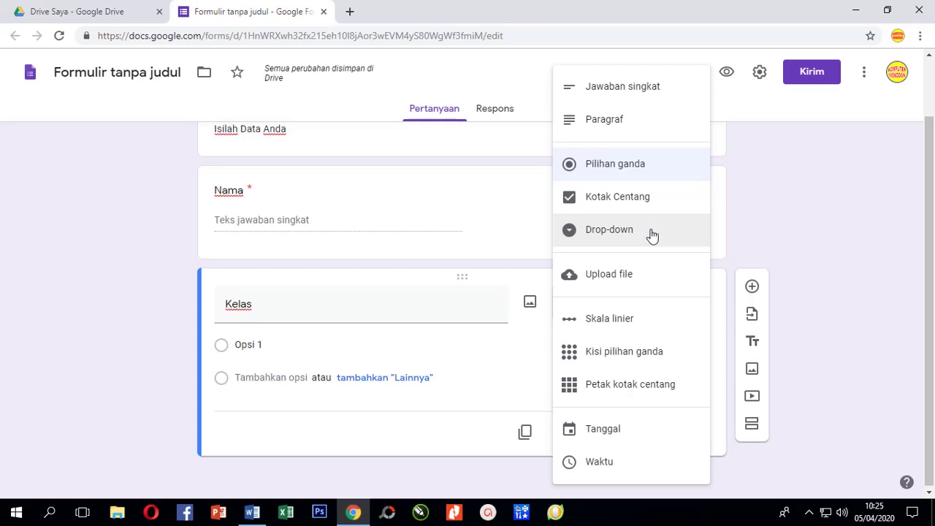
{"action": "left_click", "coordinate": [652, 233]}
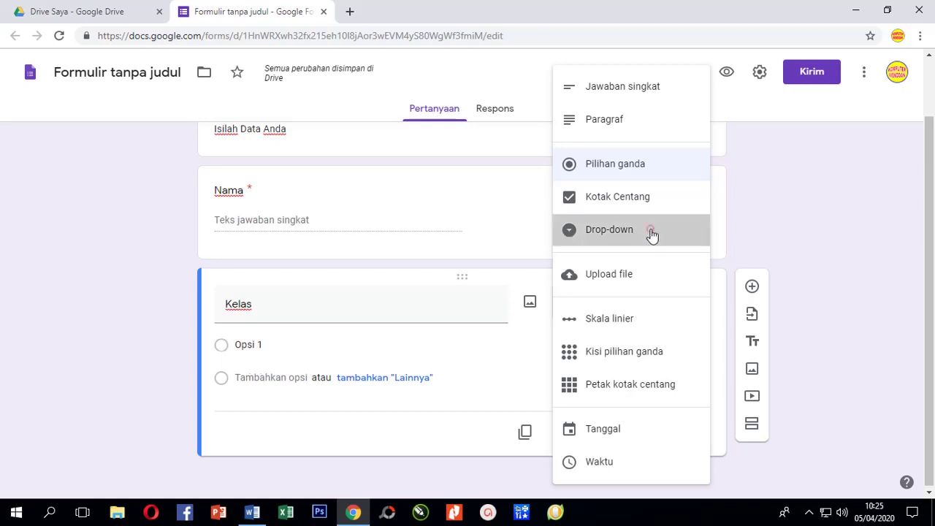
Enter the Kelas choices XI IPS1, XI IPS2 and XI IPA3.
{"action": "left_click", "coordinate": [277, 347]}
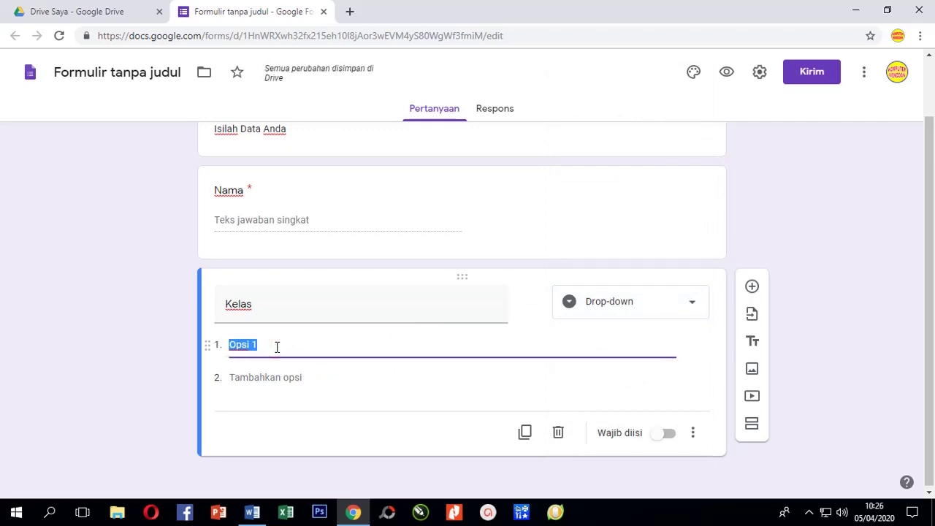
{"action": "type", "text": "XI IPS1"}
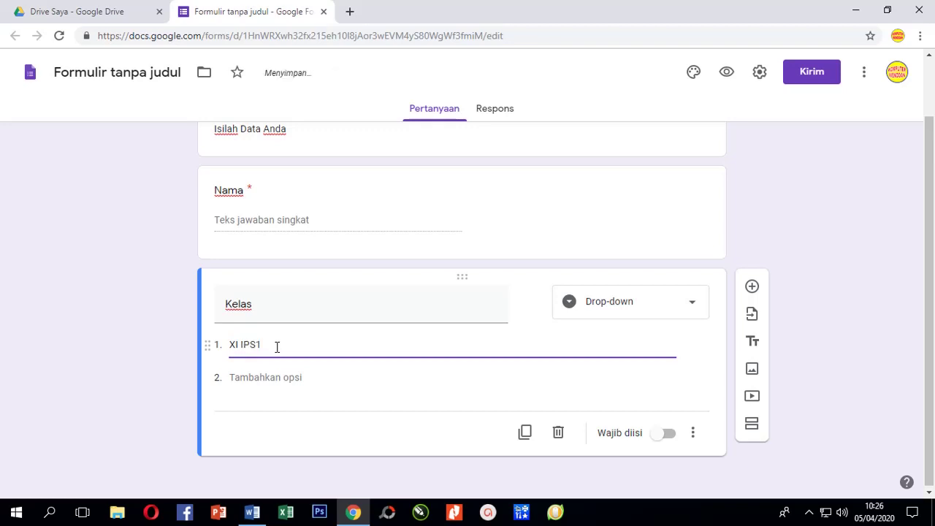
{"action": "left_click", "coordinate": [278, 377]}
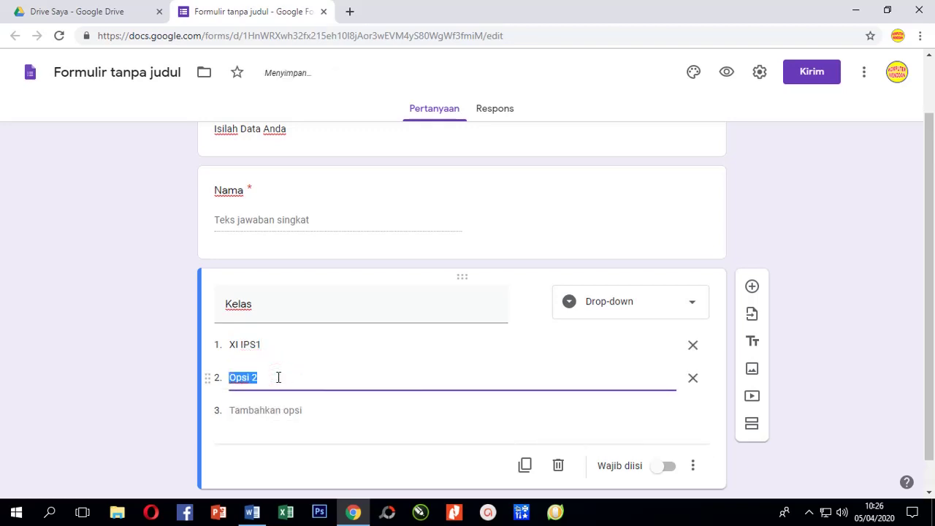
{"action": "type", "text": "XI IPA"}
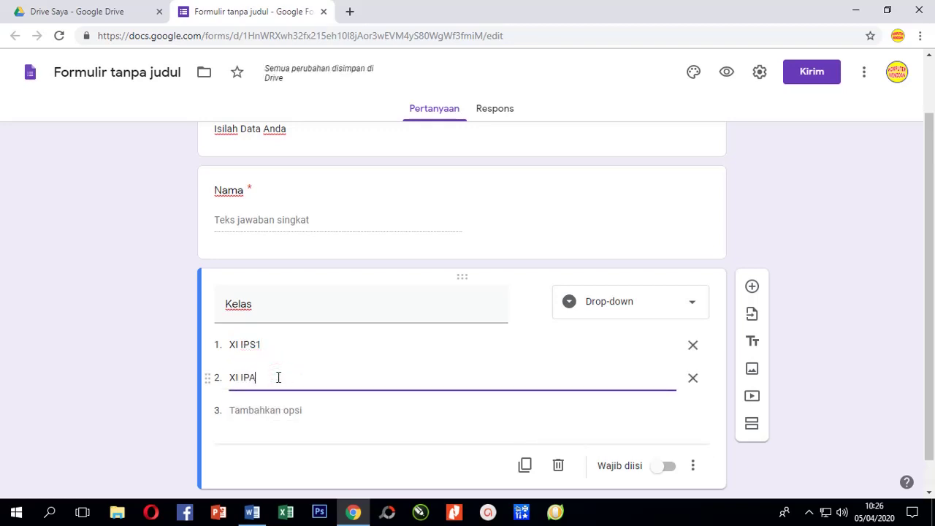
{"action": "key", "text": "BackSpace"}
{"action": "type", "text": "S2"}
{"action": "left_click", "coordinate": [263, 411]}
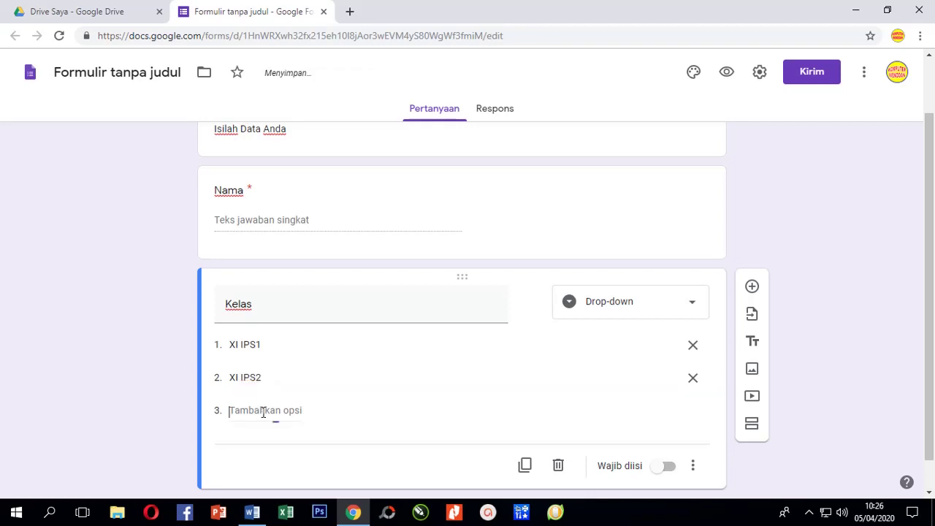
{"action": "type", "text": "XI"}
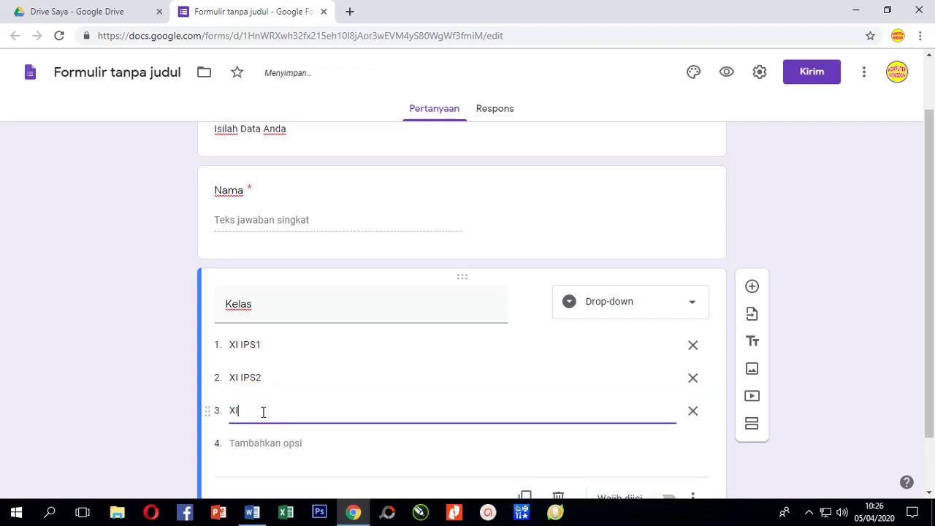
{"action": "type", "text": " IPA3"}
Make Kelas required and add a blank question after it.
{"action": "scroll", "coordinate": [318, 409], "scroll_direction": "down", "scroll_amount": 1}
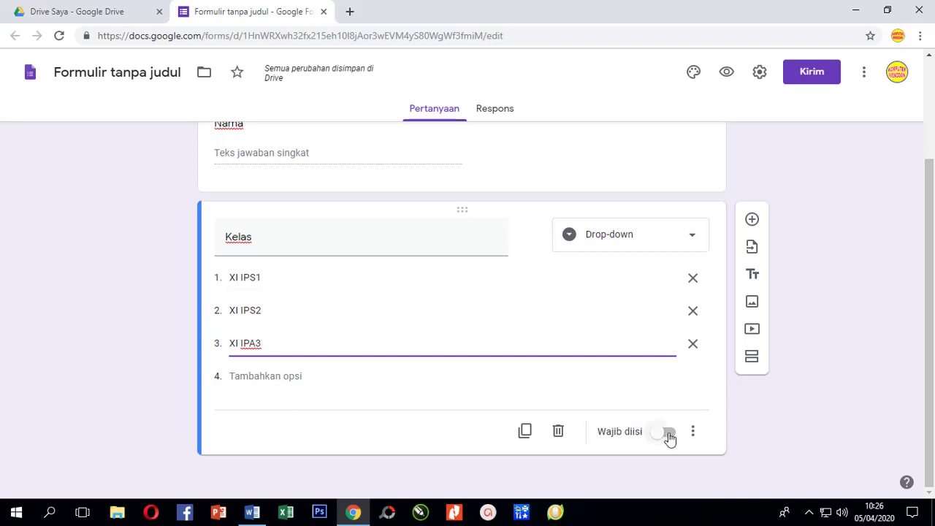
{"action": "left_click", "coordinate": [668, 434]}
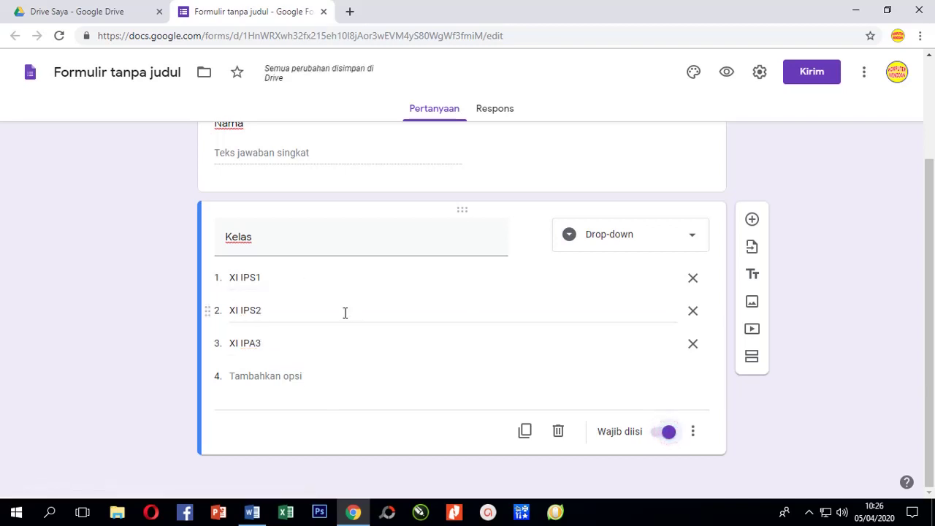
{"action": "left_click", "coordinate": [753, 221]}
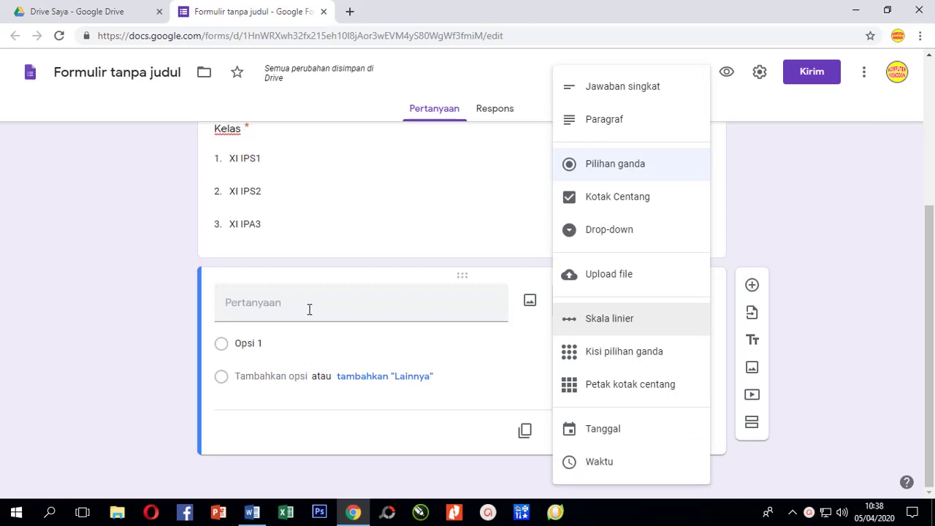
Title the new question 'Pasword / Token'.
{"action": "left_click", "coordinate": [309, 309]}
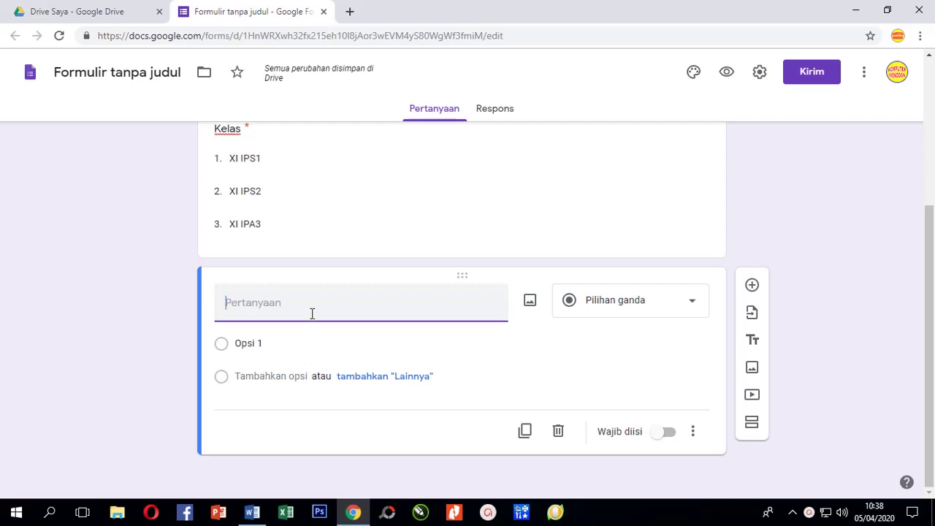
{"action": "type", "text": "Pasword / Token"}
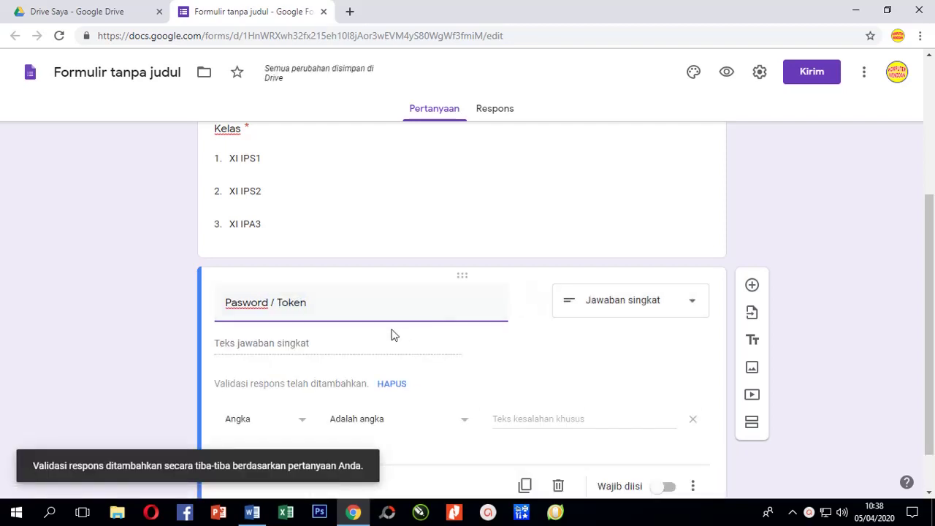
Require answers to contain the access code, with error 'Anda Salah Mengisi Pasword', and make it required.
{"action": "scroll", "coordinate": [329, 315], "scroll_direction": "down", "scroll_amount": 1}
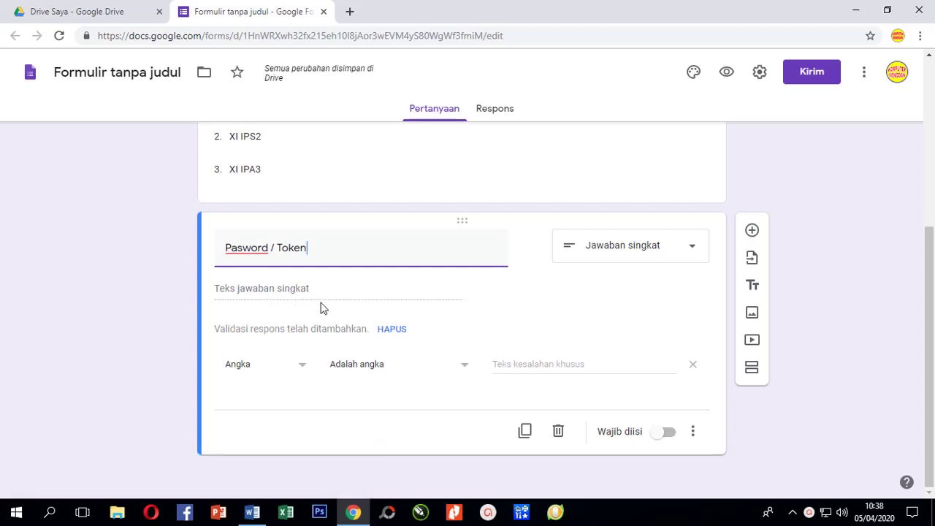
{"action": "left_click", "coordinate": [302, 372]}
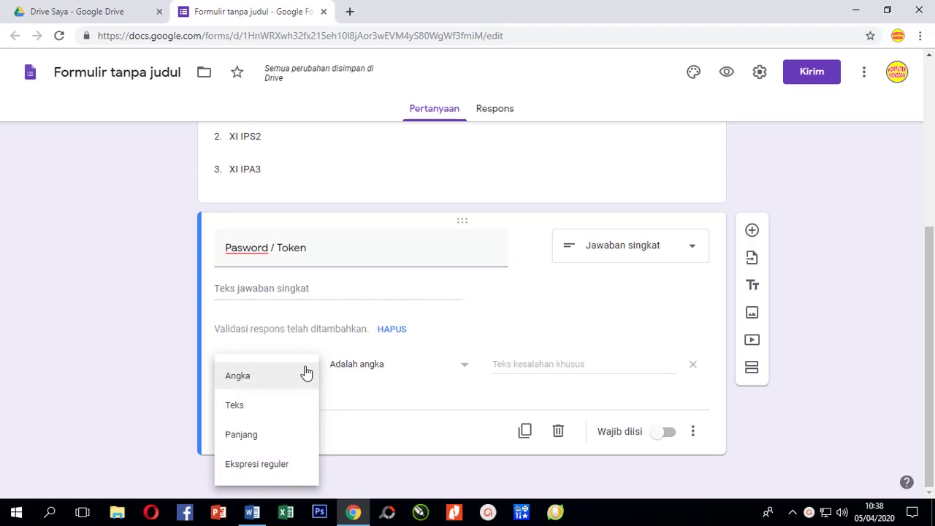
{"action": "left_click", "coordinate": [271, 408]}
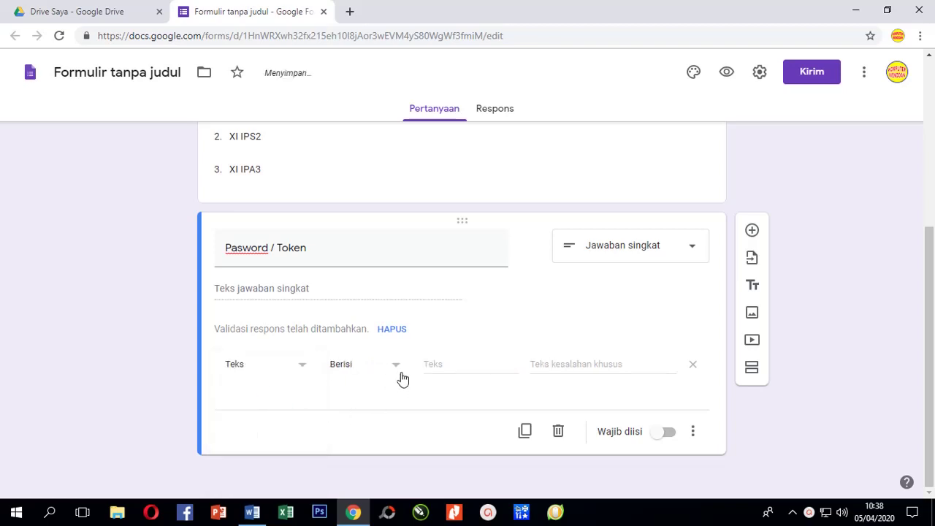
{"action": "left_click", "coordinate": [432, 366]}
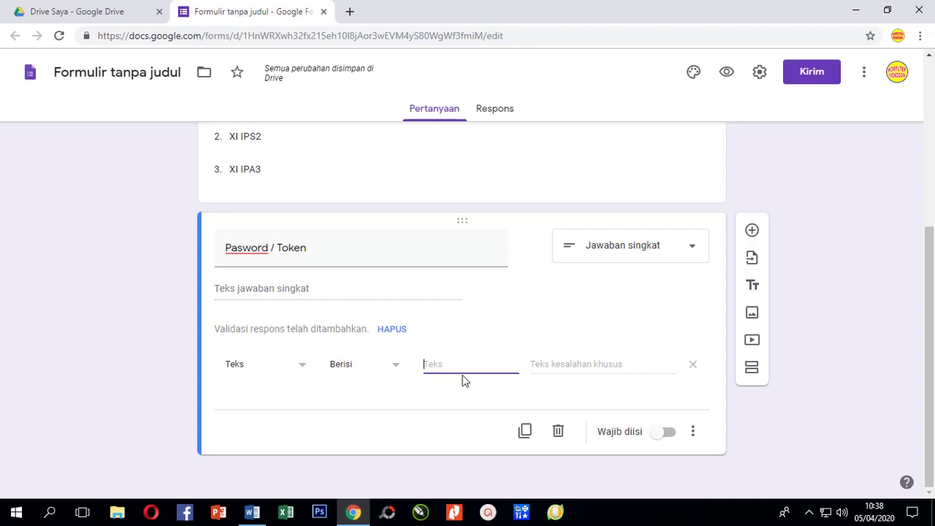
{"action": "type", "text": "Uji"}
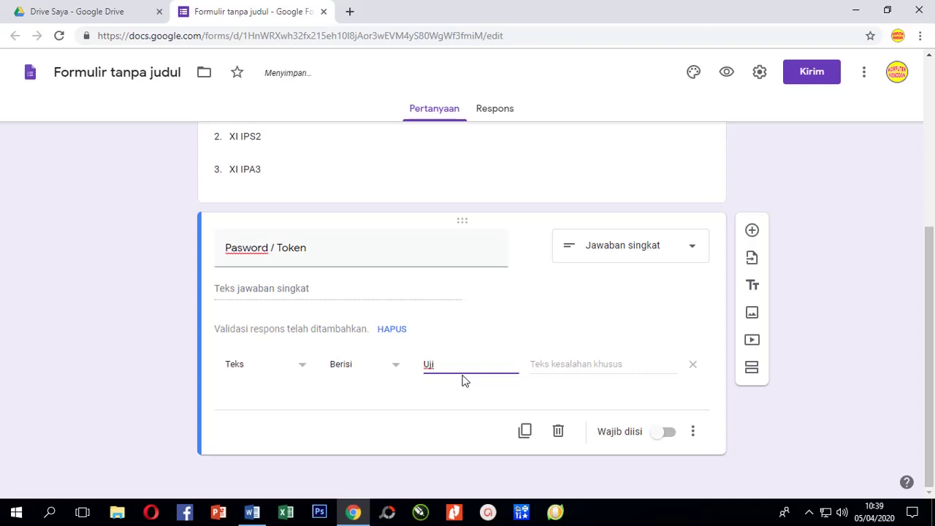
{"action": "type", "text": "1234"}
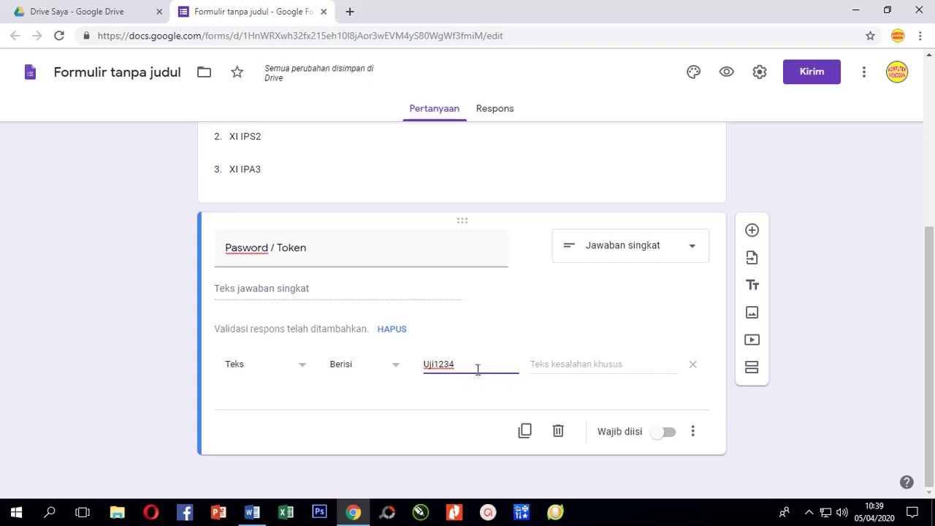
{"action": "left_click", "coordinate": [552, 365]}
{"action": "type", "text": "da S"}
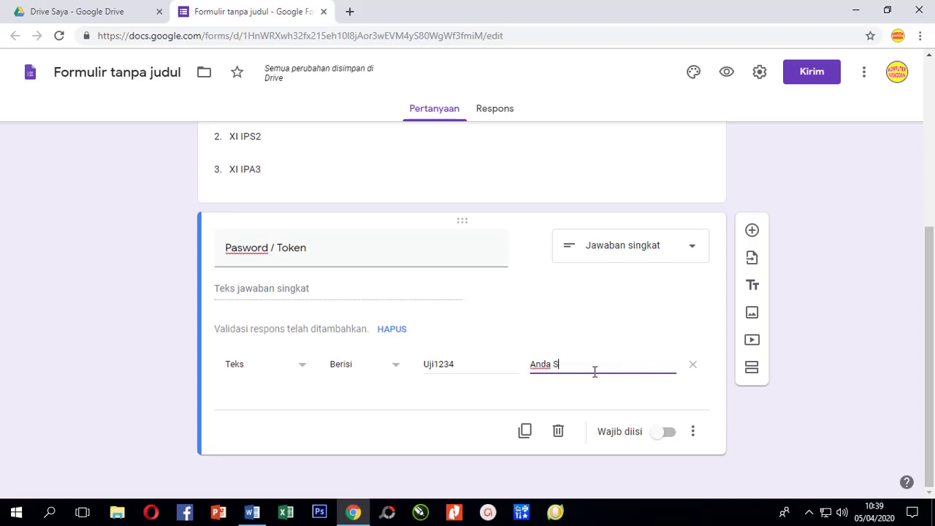
{"action": "type", "text": "alah Mengisi Pasword"}
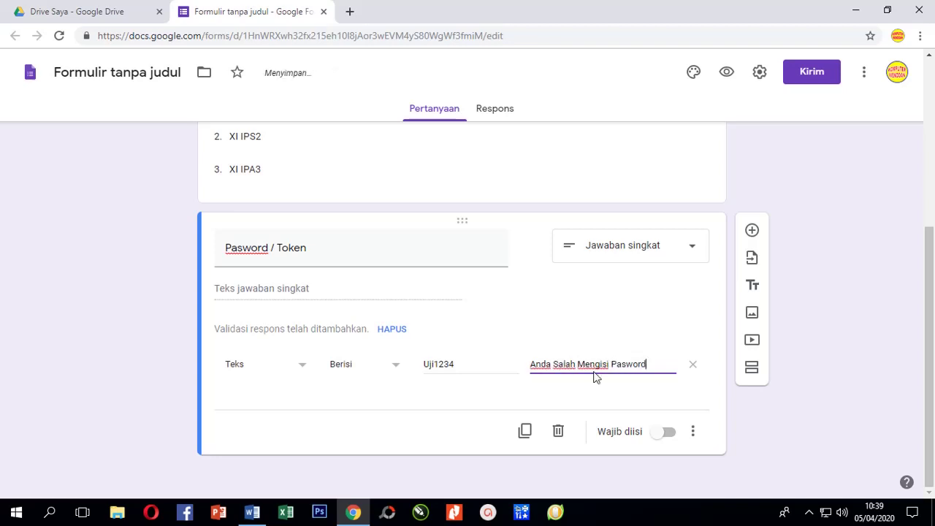
{"action": "left_click", "coordinate": [670, 432]}
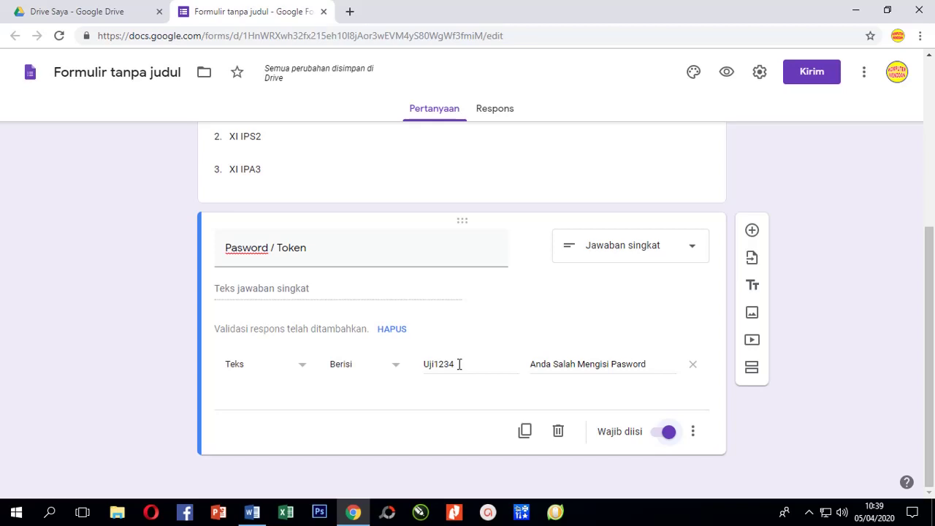
{"action": "double_click", "coordinate": [427, 364]}
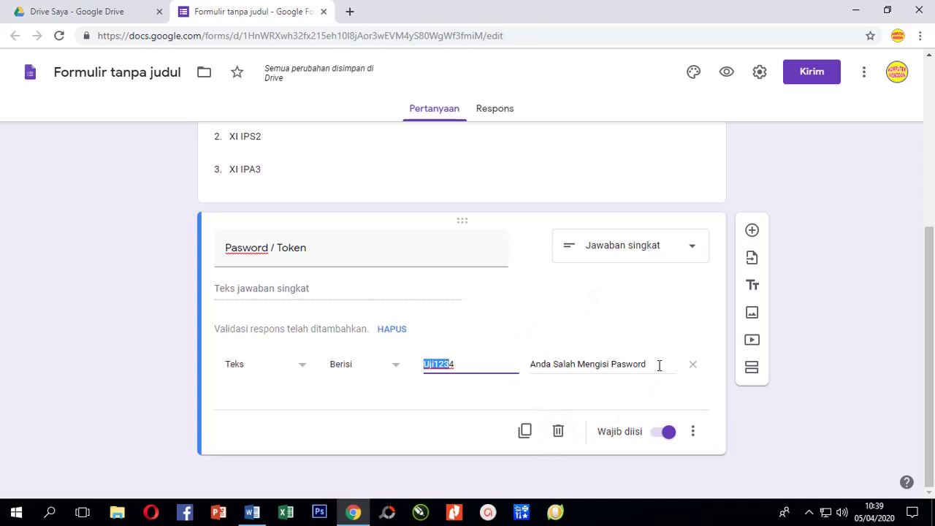
Add a question, then insert a new section below the Pasword / Token question.
{"action": "left_click", "coordinate": [752, 230]}
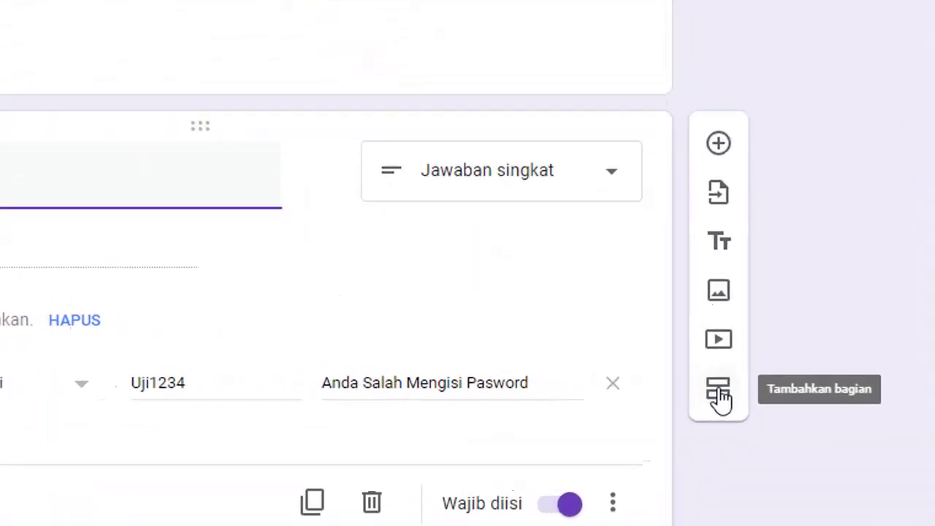
{"action": "left_click", "coordinate": [691, 393]}
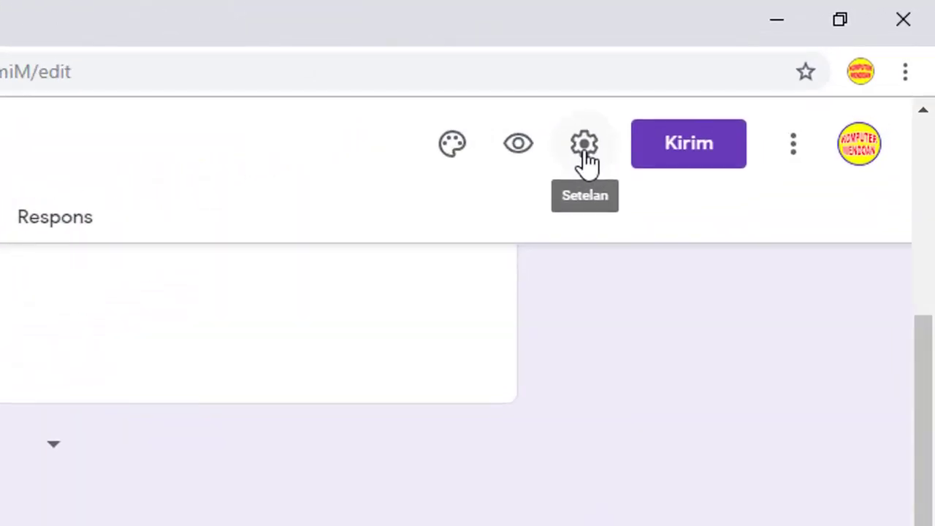
In the form settings, turn on 'Batasi ke 1 tanggapan' to allow one response per respondent.
{"action": "left_click", "coordinate": [586, 153]}
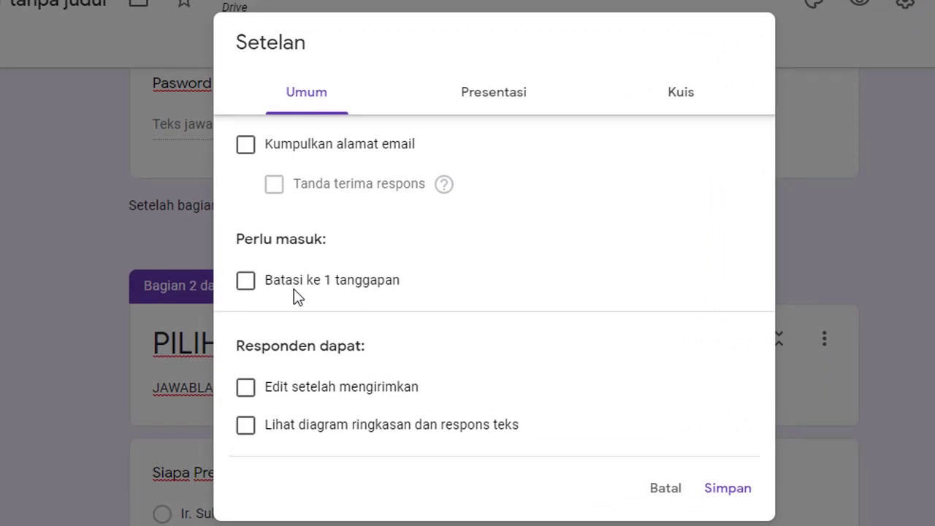
{"action": "left_click", "coordinate": [246, 282]}
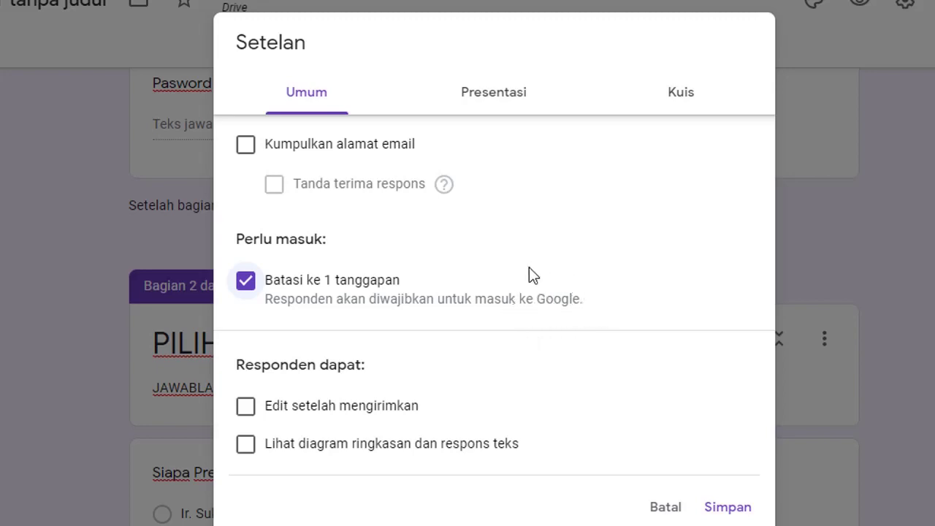
{"action": "left_click", "coordinate": [246, 281]}
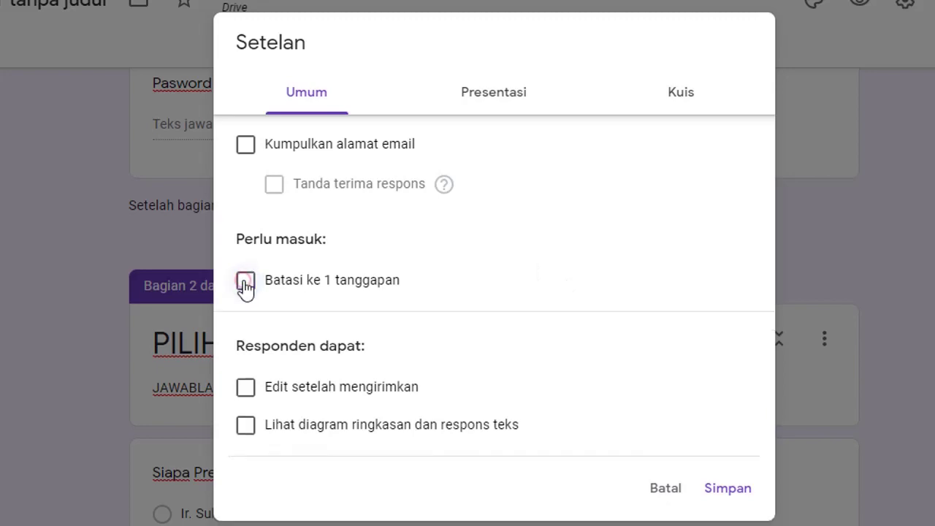
{"action": "left_click", "coordinate": [245, 284]}
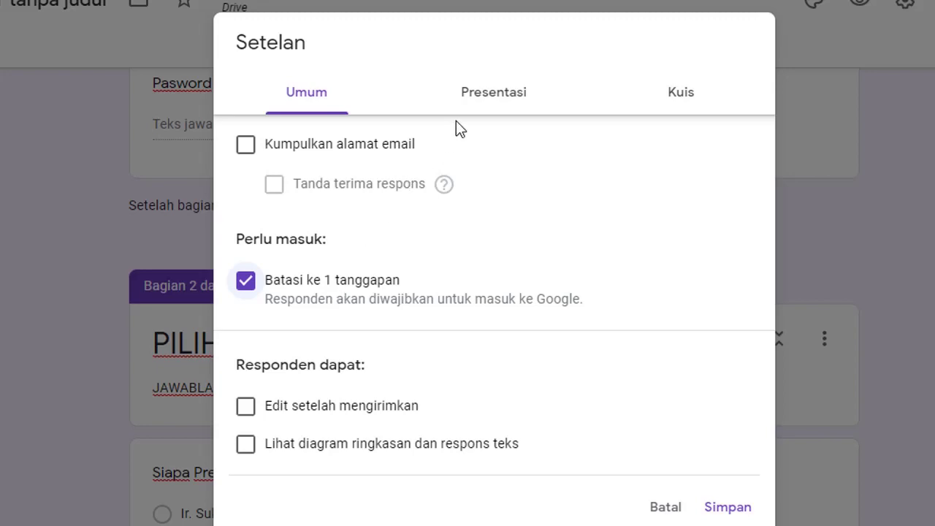
{"action": "left_click", "coordinate": [479, 102]}
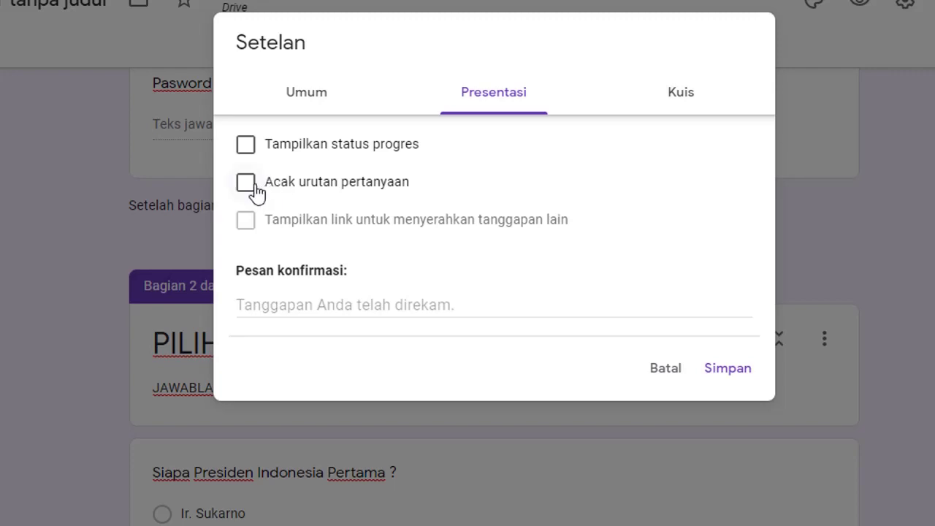
Shuffle question order, enable quiz mode, hide missed questions and correct answers, then save.
{"action": "left_click", "coordinate": [256, 191]}
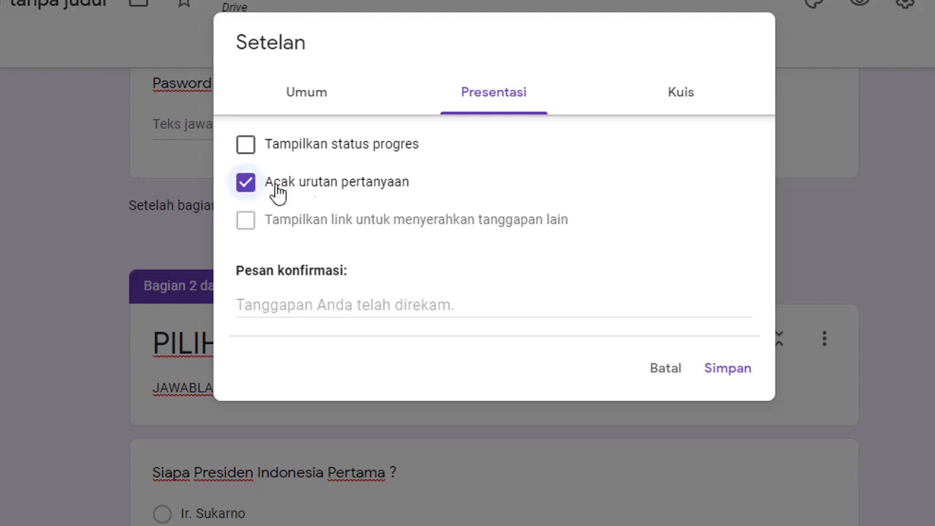
{"action": "left_click", "coordinate": [671, 98]}
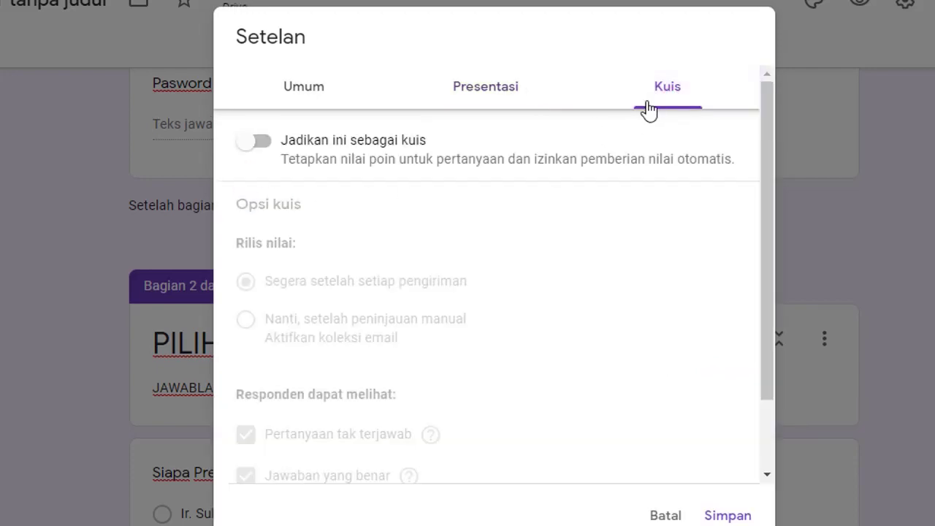
{"action": "left_click", "coordinate": [261, 146]}
{"action": "scroll", "coordinate": [323, 212], "scroll_direction": "down", "scroll_amount": 2}
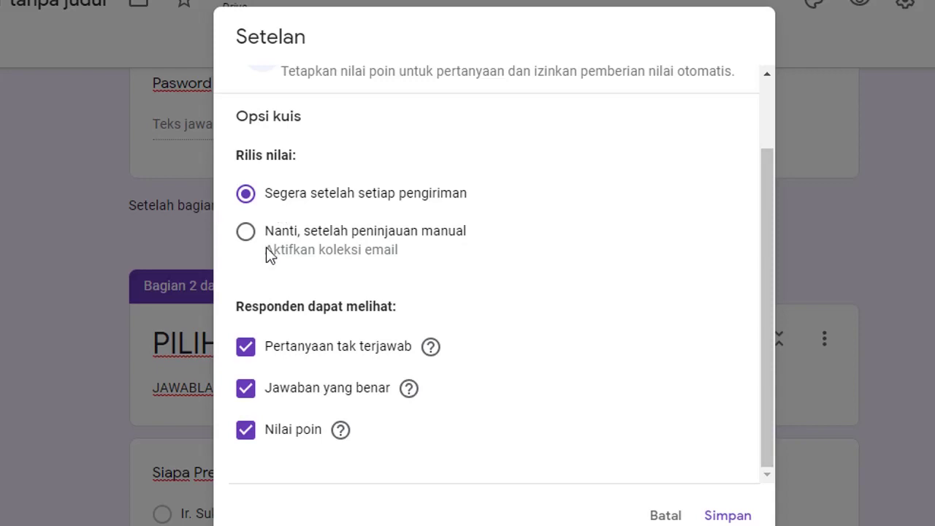
{"action": "scroll", "coordinate": [292, 288], "scroll_direction": "down", "scroll_amount": 2}
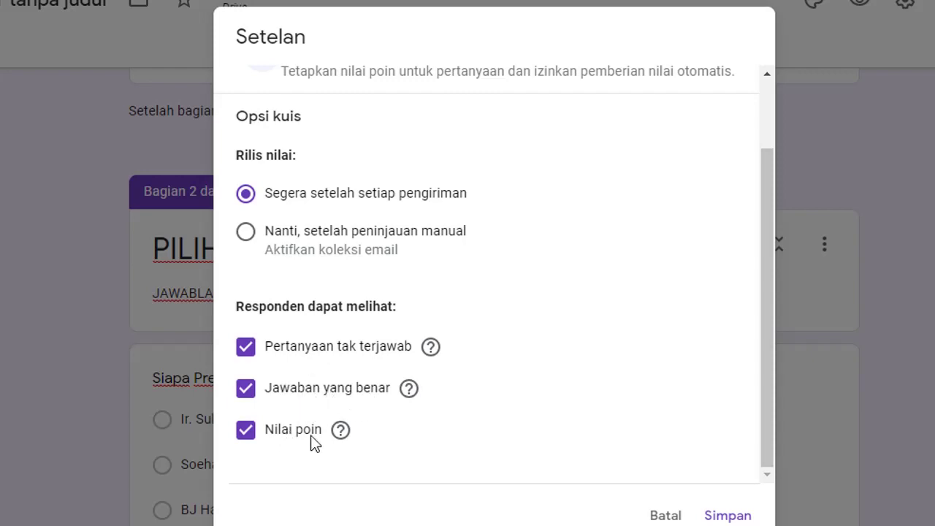
{"action": "left_click", "coordinate": [261, 352]}
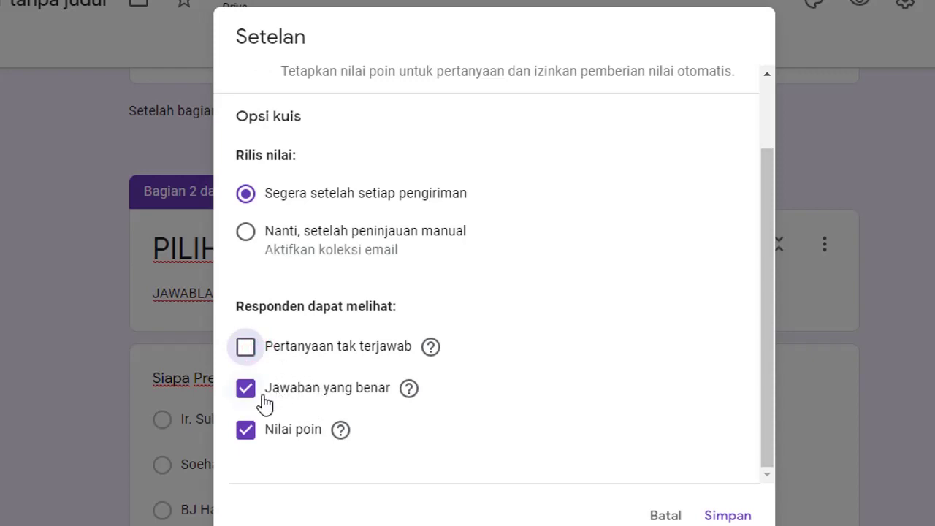
{"action": "left_click", "coordinate": [264, 398]}
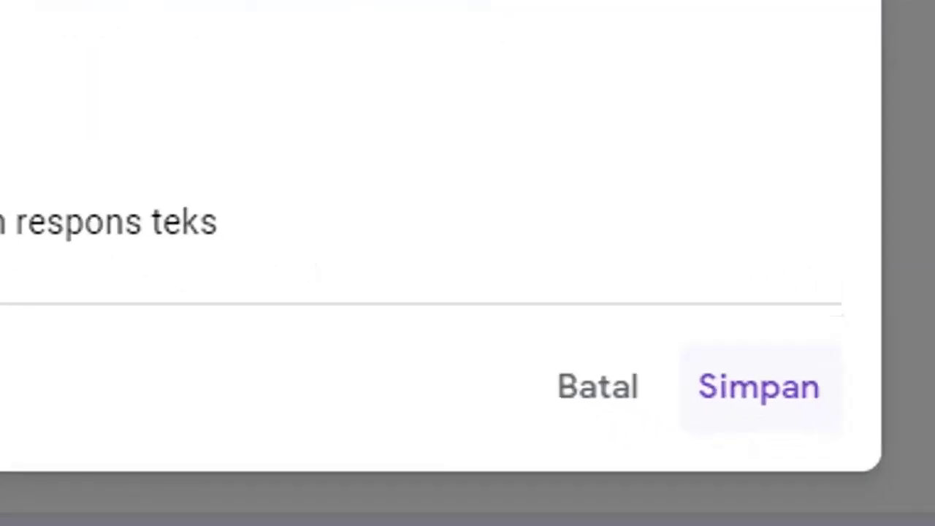
{"action": "left_click", "coordinate": [712, 330]}
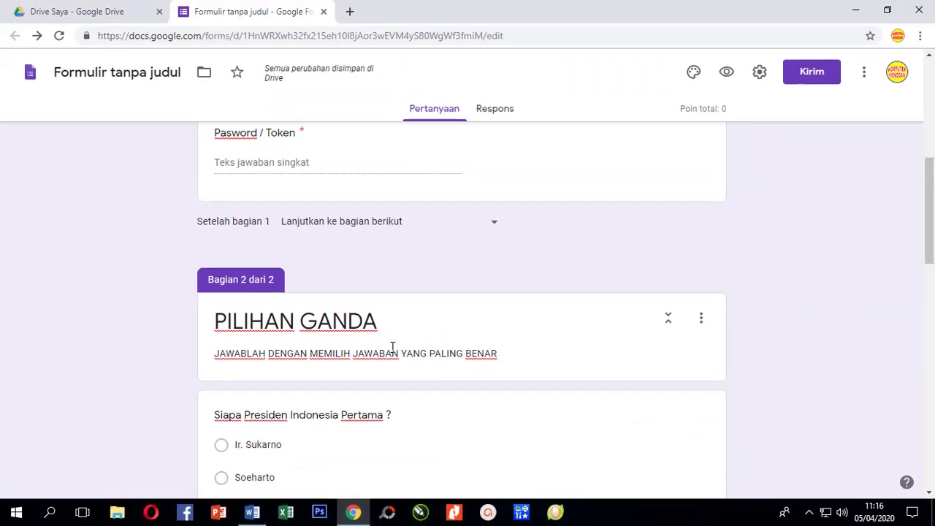
Title section 2 'PILIHAN GANDA' with description 'JAWABLAH DENGAN MEMILIH JAWABAN YANG PALING BENAR'.
{"action": "scroll", "coordinate": [392, 348], "scroll_direction": "down", "scroll_amount": 1}
{"action": "left_click", "coordinate": [390, 349]}
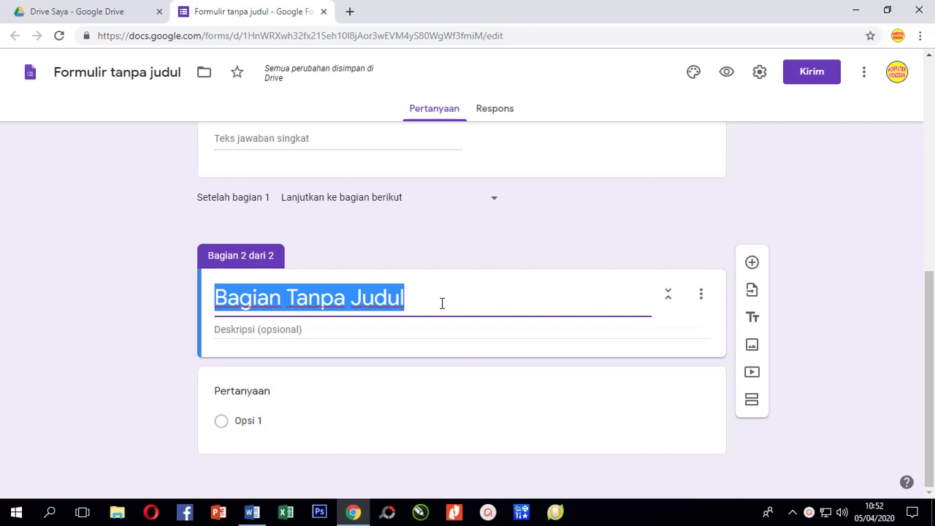
{"action": "type", "text": "PI"}
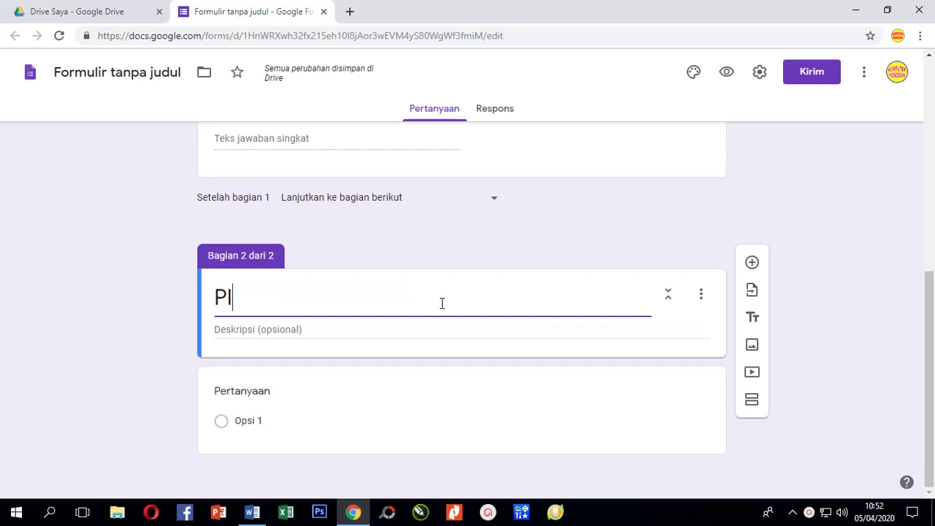
{"action": "type", "text": "LIHAN GANDA"}
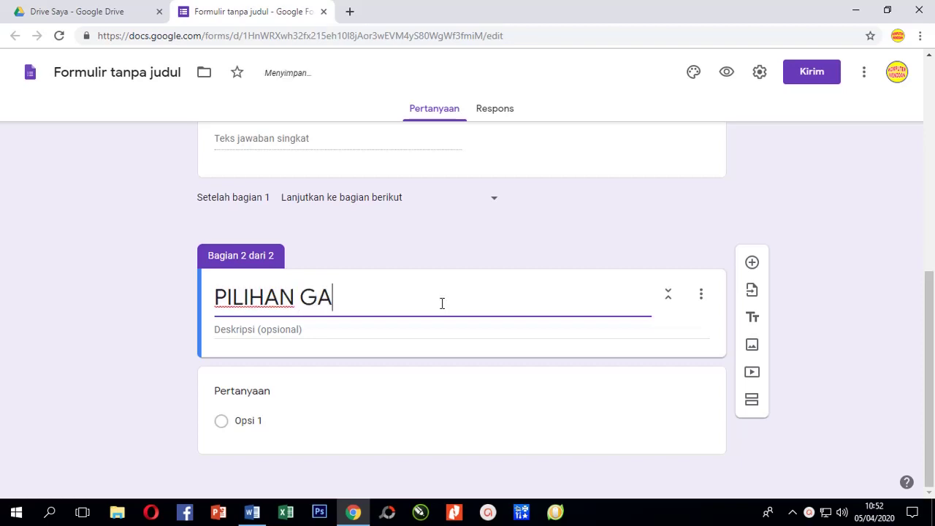
{"action": "left_click", "coordinate": [366, 329]}
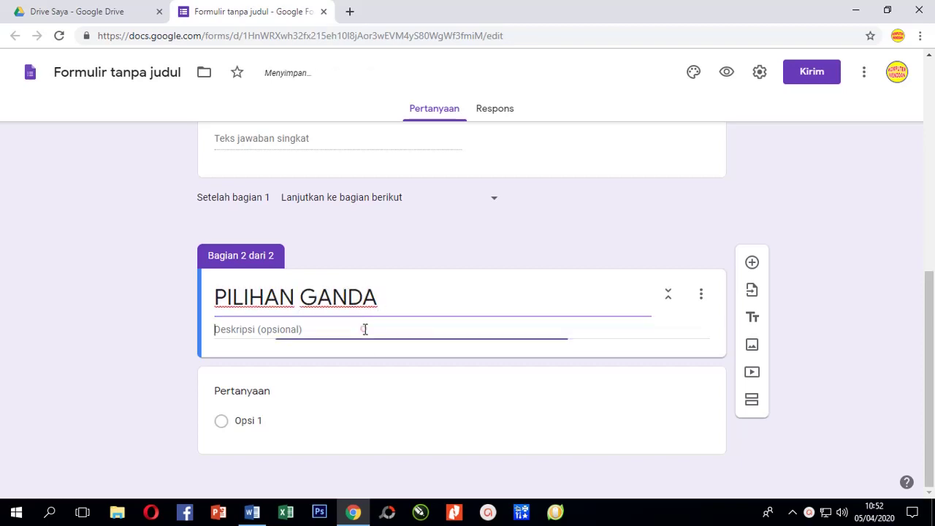
{"action": "type", "text": "JAWABLAH"}
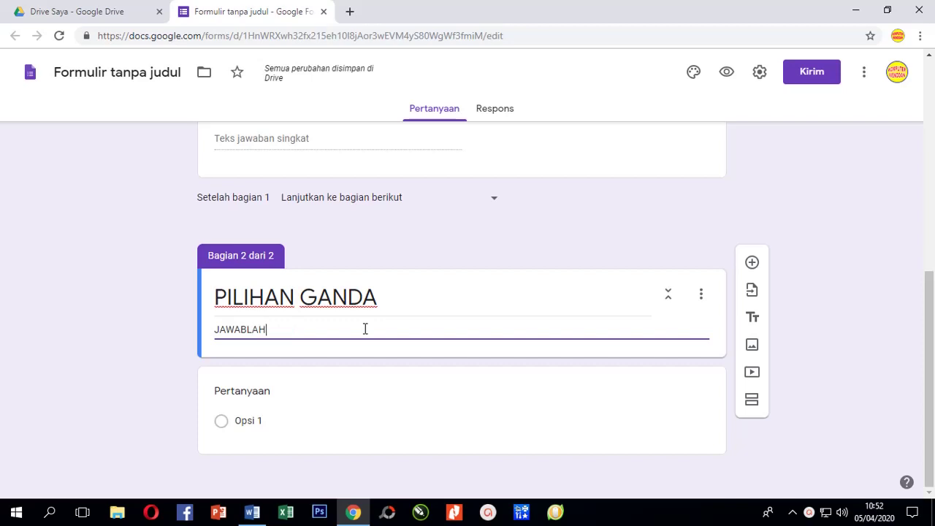
{"action": "type", "text": " DENG"}
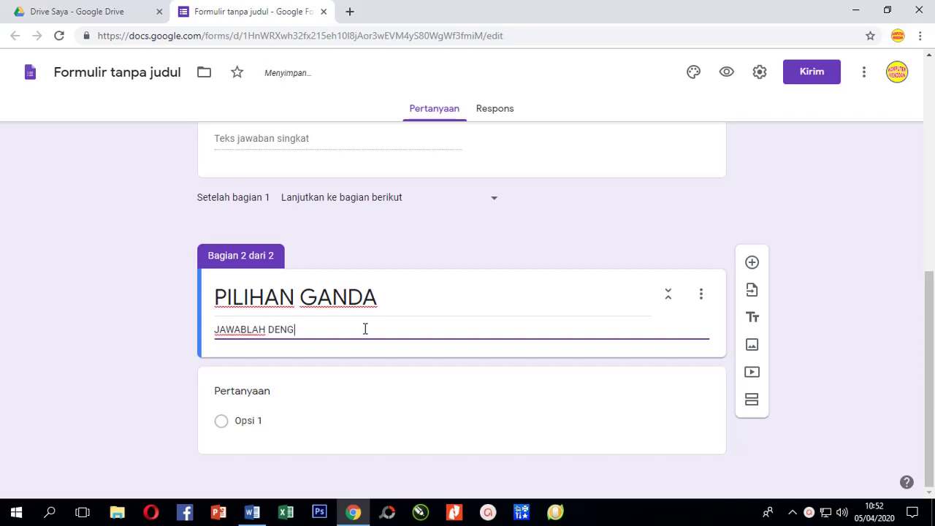
{"action": "type", "text": "AN MEMILIH "}
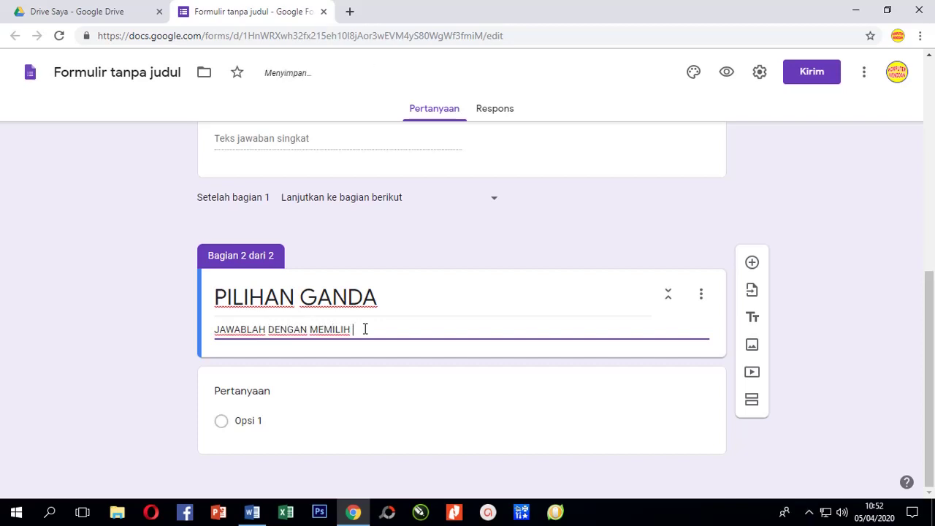
{"action": "type", "text": "JAWABAN YANG PALING BENAR"}
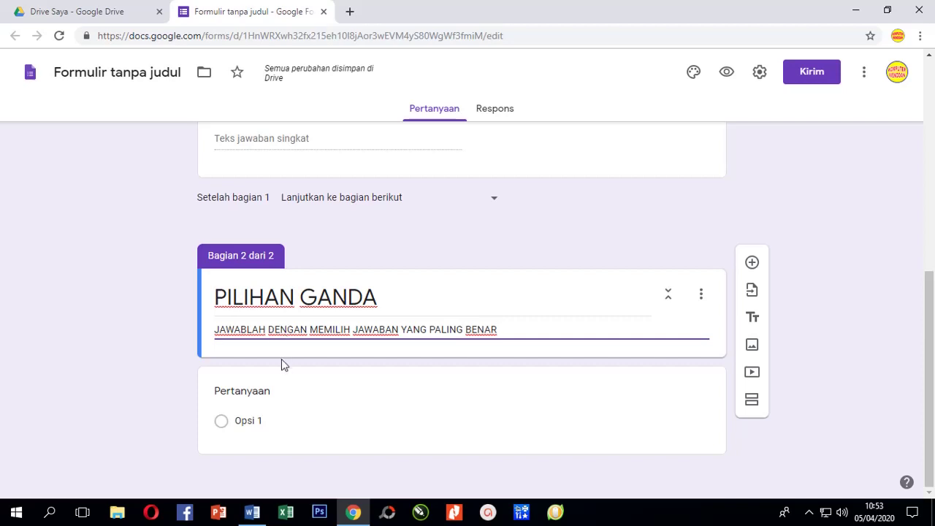
{"action": "left_click", "coordinate": [247, 393]}
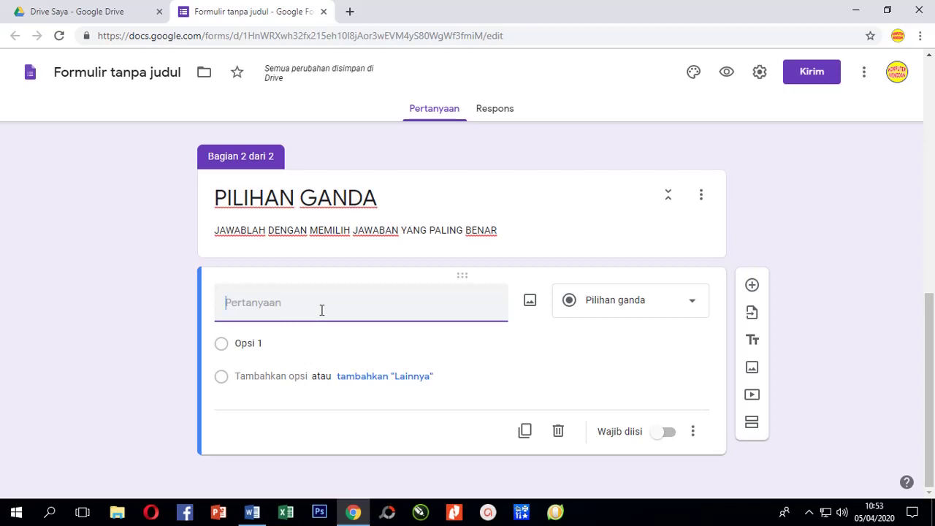
Enter the multiple-choice question 'Siapa Presiden Indonesia Pertama ?', fixing the PErtama typo.
{"action": "type", "text": "Siapa Presid"}
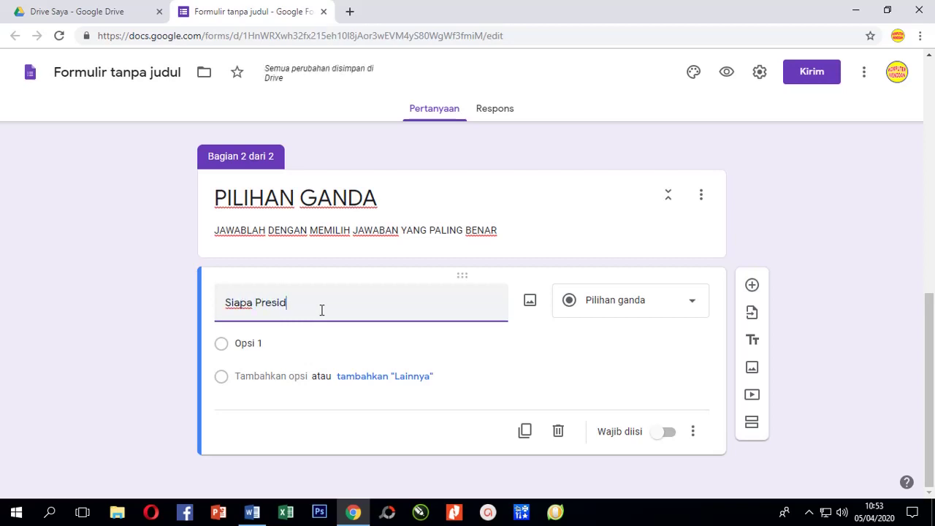
{"action": "type", "text": "en Indonesia PErtama"}
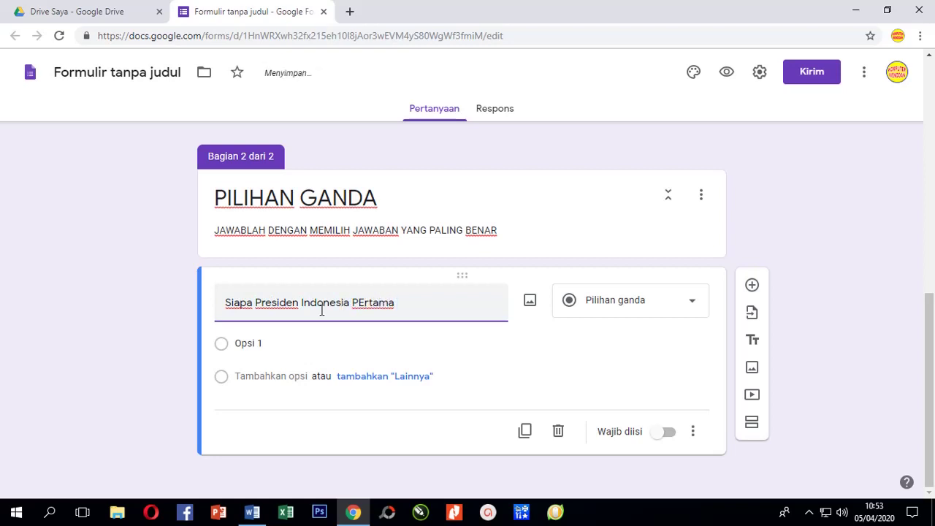
{"action": "type", "text": " ?"}
{"action": "left_click", "coordinate": [357, 305]}
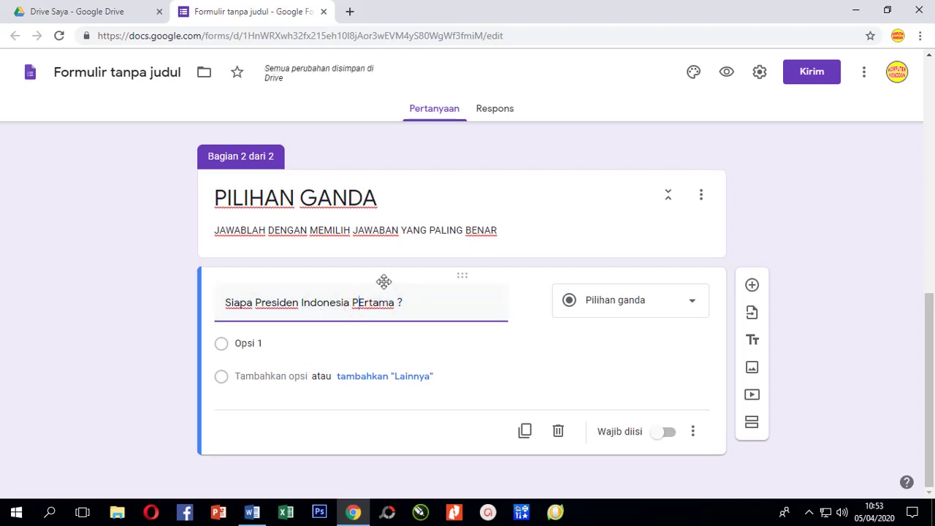
{"action": "type", "text": "e"}
{"action": "key", "text": "Delete"}
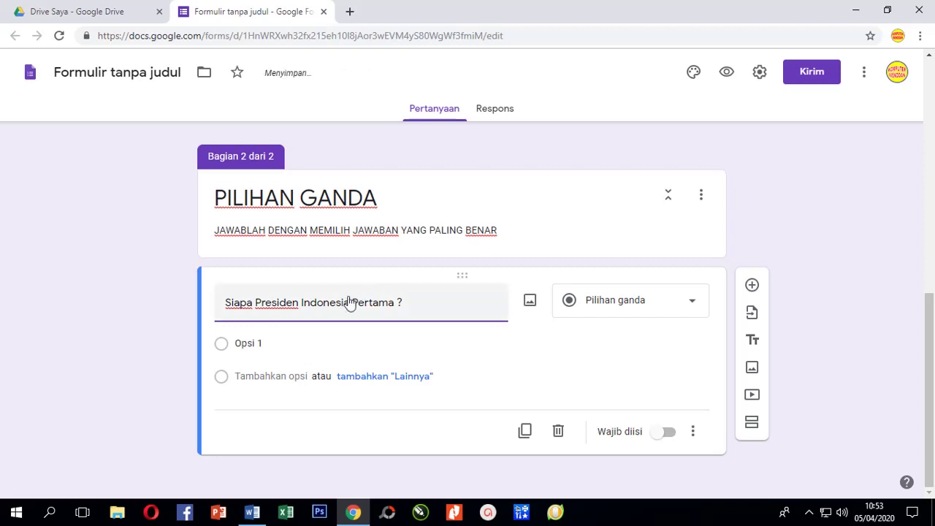
{"action": "left_click", "coordinate": [692, 305]}
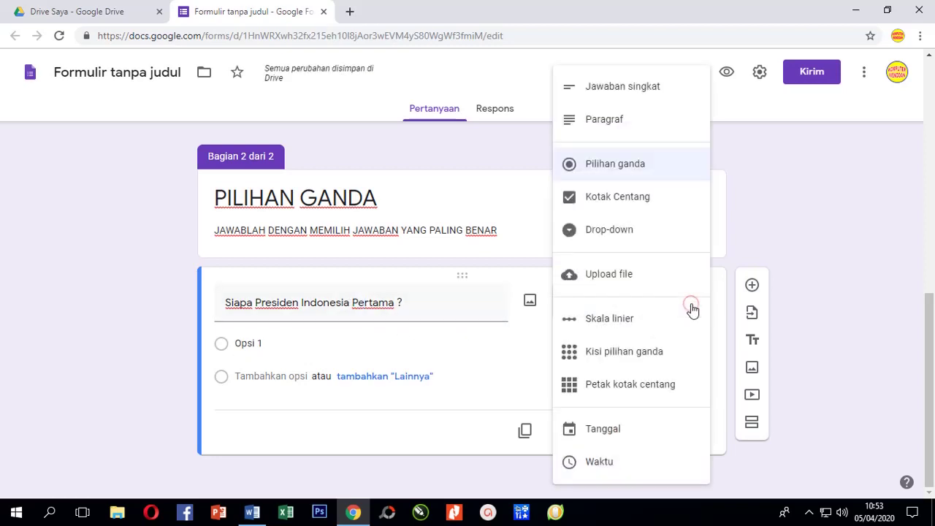
{"action": "left_click", "coordinate": [626, 171]}
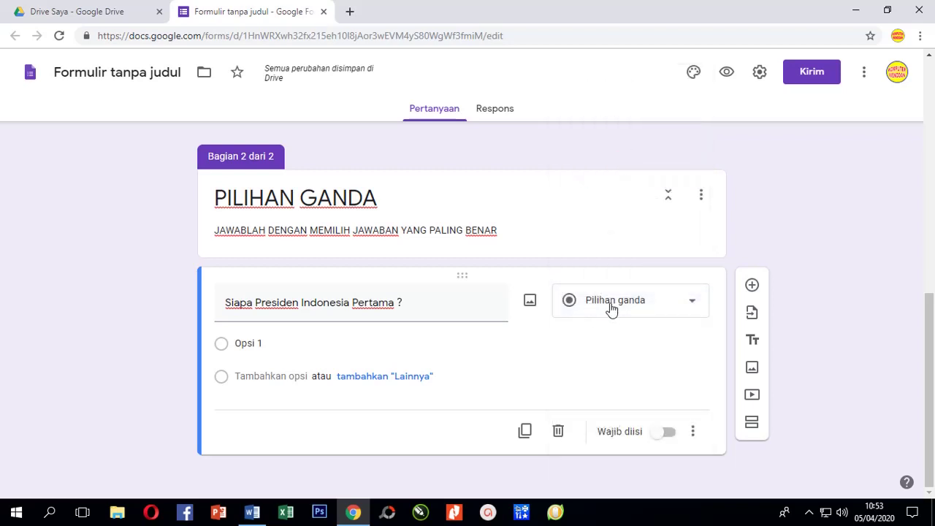
{"action": "left_click", "coordinate": [232, 349]}
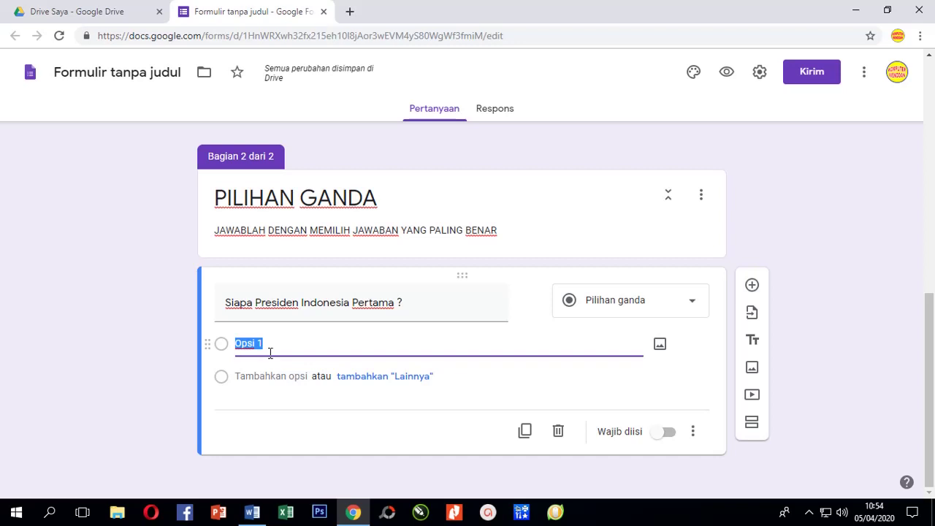
Enter 'Ir. Sukarno' as the first answer choice and add a 'Lainnya' option.
{"action": "type", "text": "su"}
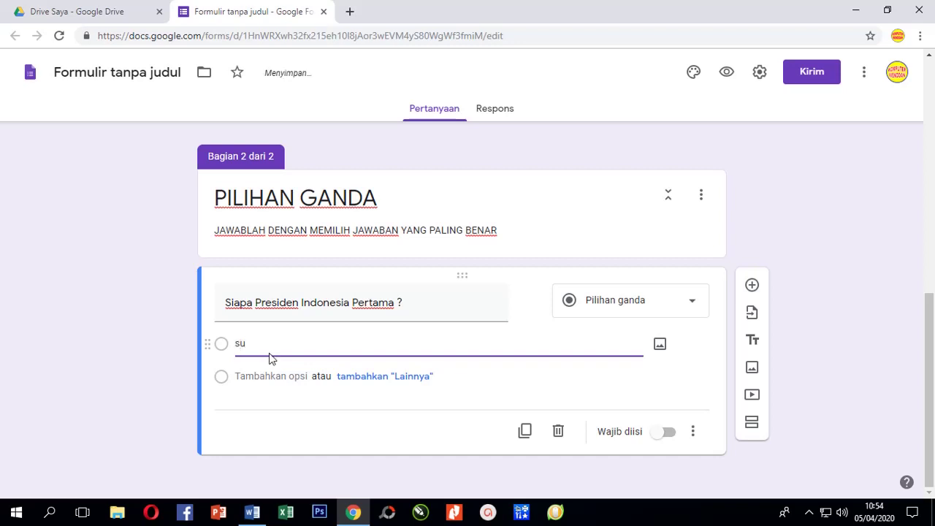
{"action": "key", "text": "BackSpace"}
{"action": "key", "text": "BackSpace"}
{"action": "type", "text": "Ir. Sukarno"}
{"action": "left_click", "coordinate": [337, 376]}
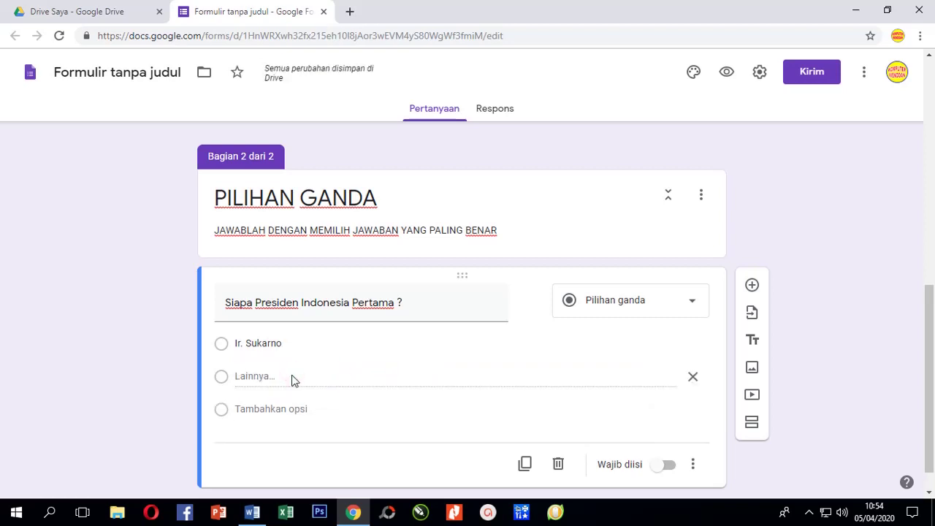
{"action": "left_click", "coordinate": [239, 377]}
{"action": "left_click", "coordinate": [222, 378]}
{"action": "left_click", "coordinate": [246, 375]}
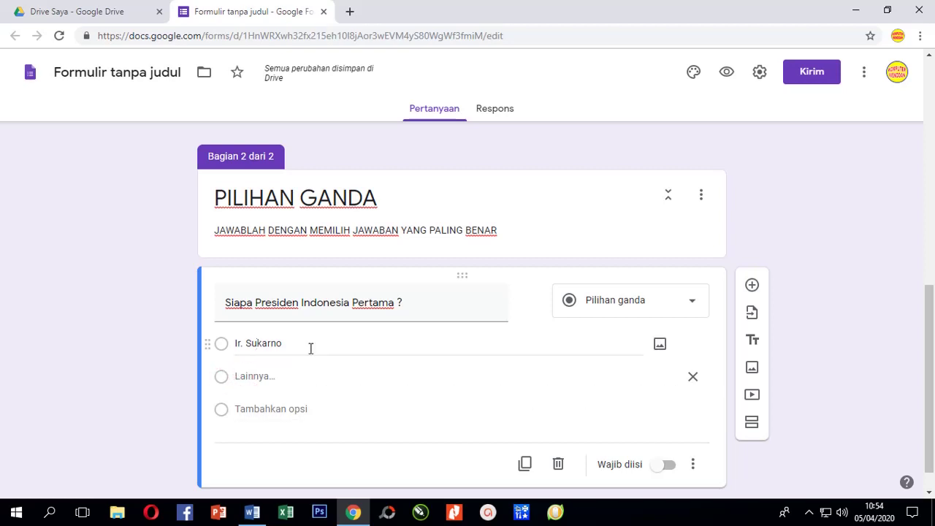
{"action": "left_click", "coordinate": [253, 371]}
{"action": "left_click", "coordinate": [265, 375]}
{"action": "left_click", "coordinate": [254, 374]}
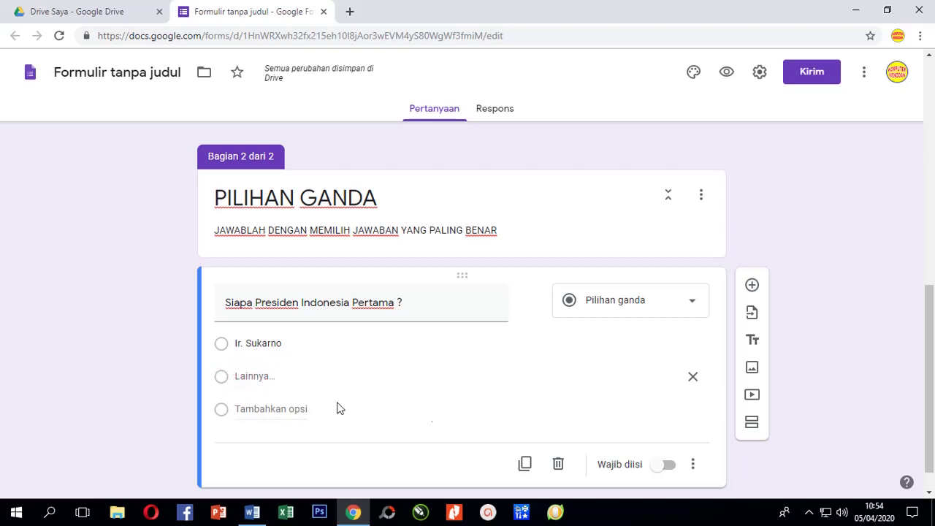
{"action": "left_click", "coordinate": [236, 378]}
{"action": "scroll", "coordinate": [289, 364], "scroll_direction": "down", "scroll_amount": 1}
{"action": "left_click", "coordinate": [271, 342]}
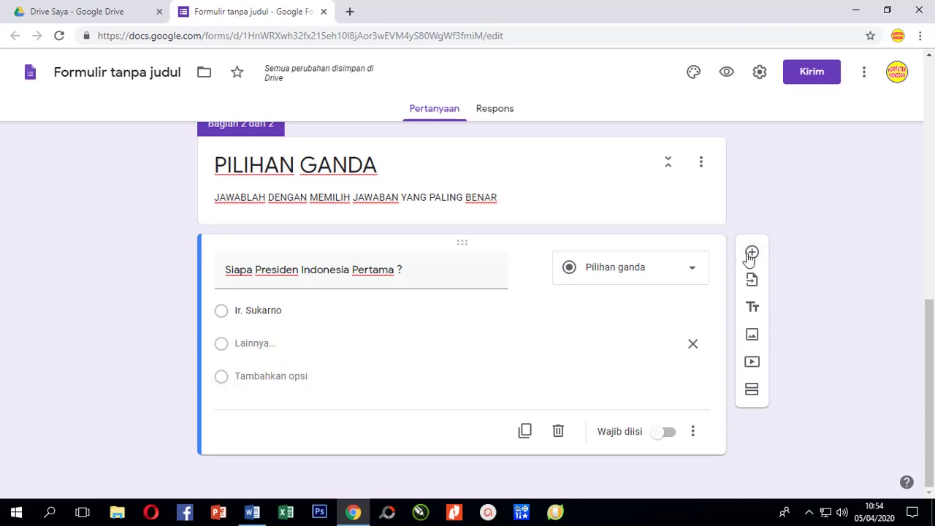
Add 'Soeharto' as the second answer choice.
{"action": "left_click", "coordinate": [752, 252]}
{"action": "left_click", "coordinate": [267, 309]}
{"action": "left_click", "coordinate": [249, 310]}
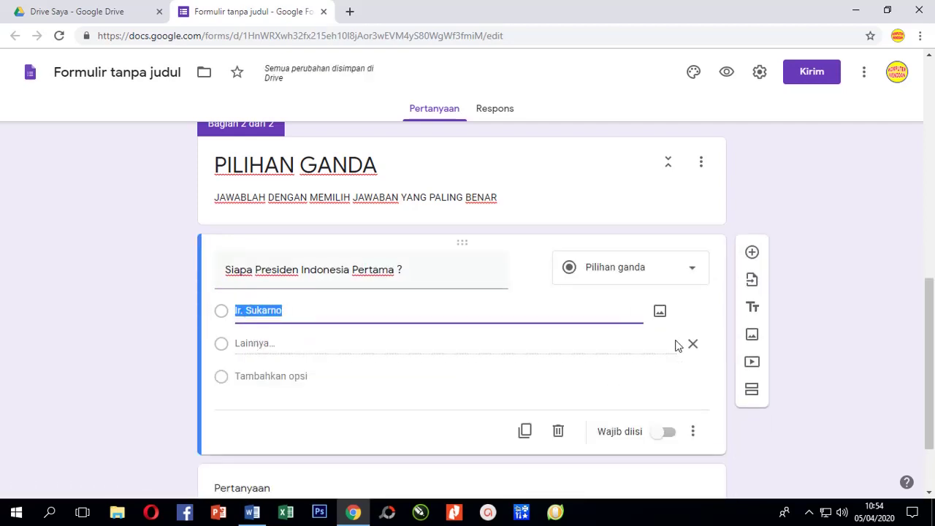
{"action": "left_click", "coordinate": [251, 351]}
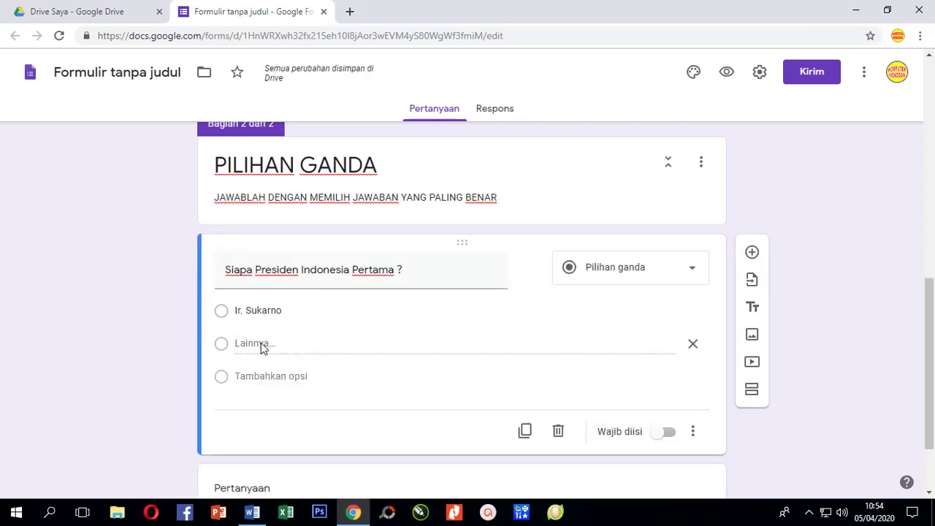
{"action": "left_click", "coordinate": [262, 348]}
{"action": "type", "text": "Drs M"}
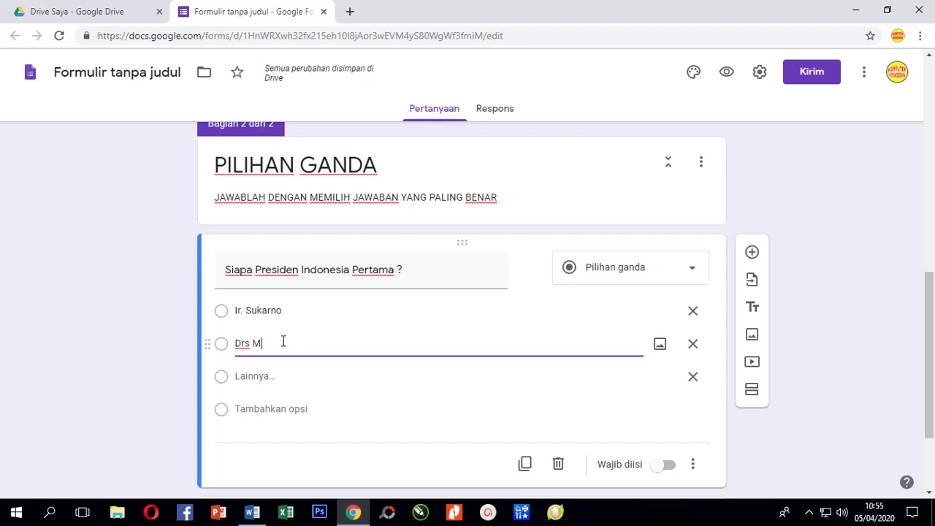
{"action": "key", "text": "BackSpace"}
{"action": "key", "text": "BackSpace"}
{"action": "key", "text": "BackSpace"}
{"action": "key", "text": "BackSpace"}
{"action": "key", "text": "BackSpace"}
{"action": "type", "text": "Soeharto"}
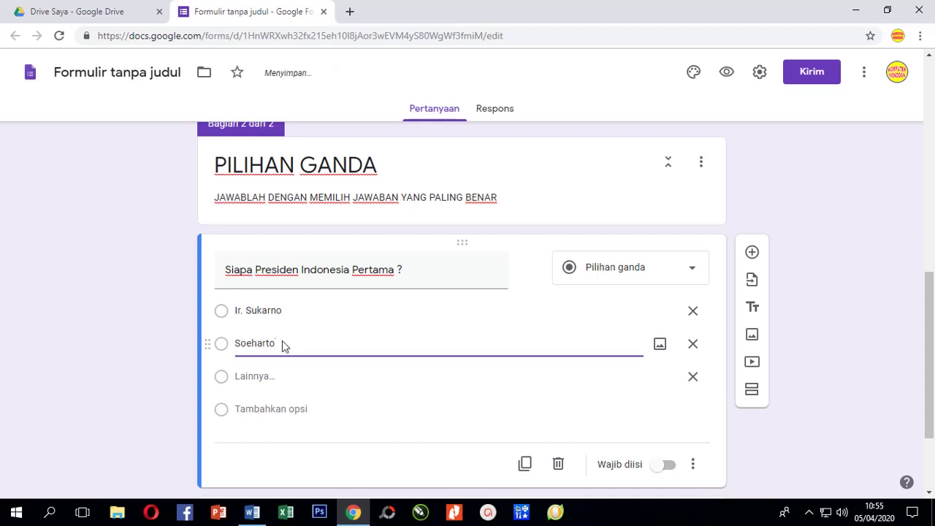
{"action": "left_click", "coordinate": [257, 378]}
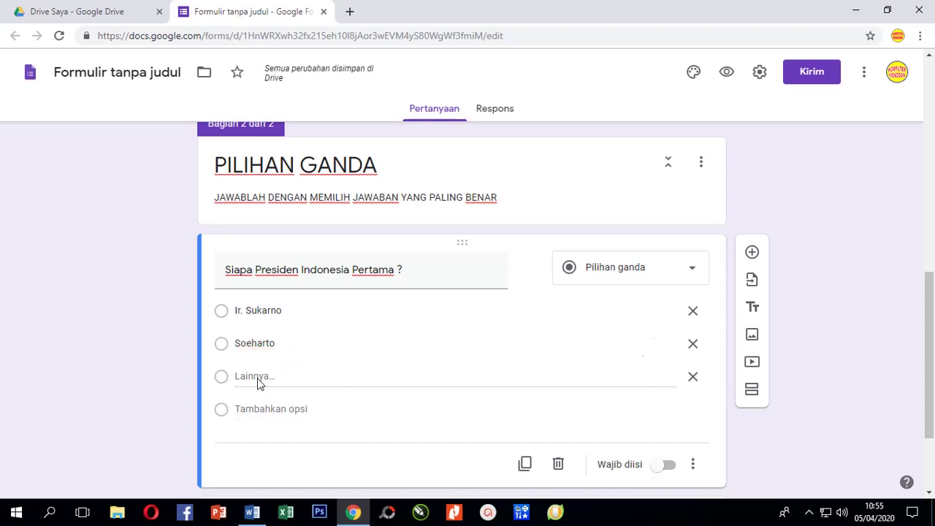
Add 'BJ Habibi' as the third answer choice.
{"action": "left_click", "coordinate": [295, 409]}
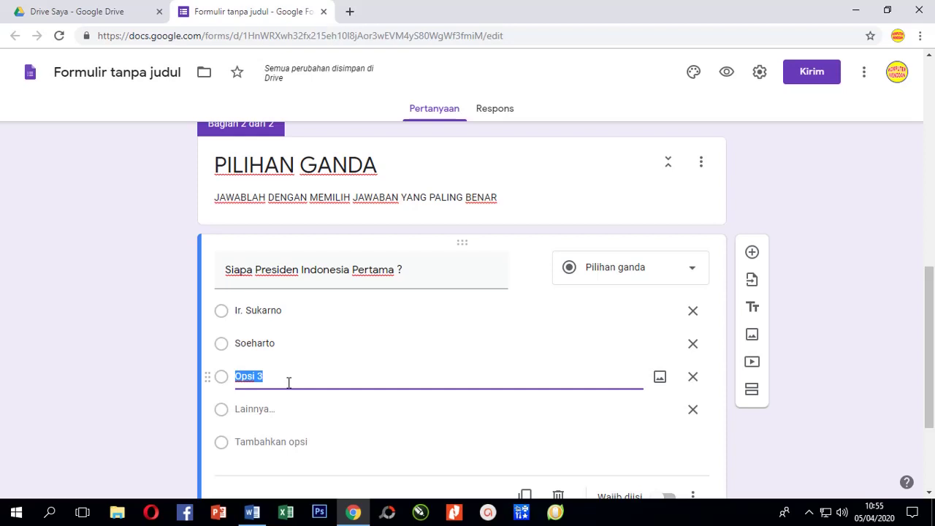
{"action": "type", "text": "BJ Habibi"}
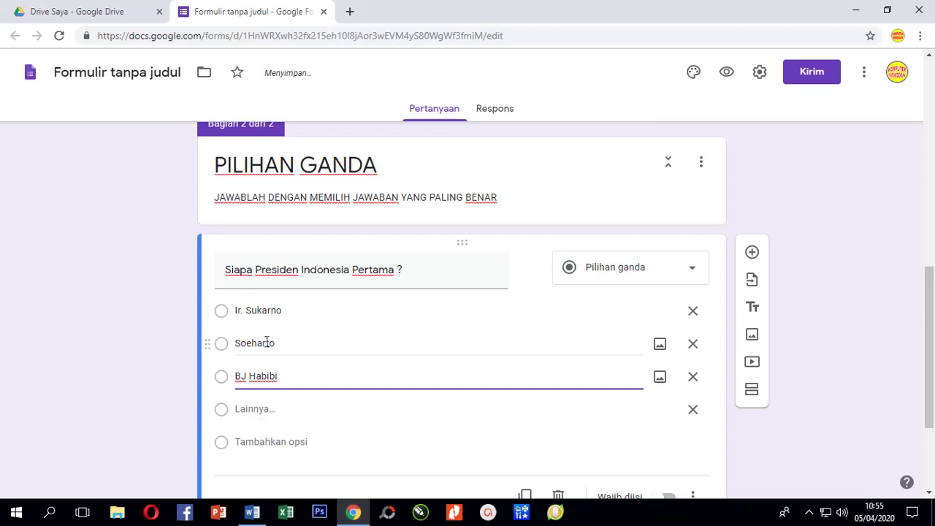
{"action": "left_click", "coordinate": [279, 413]}
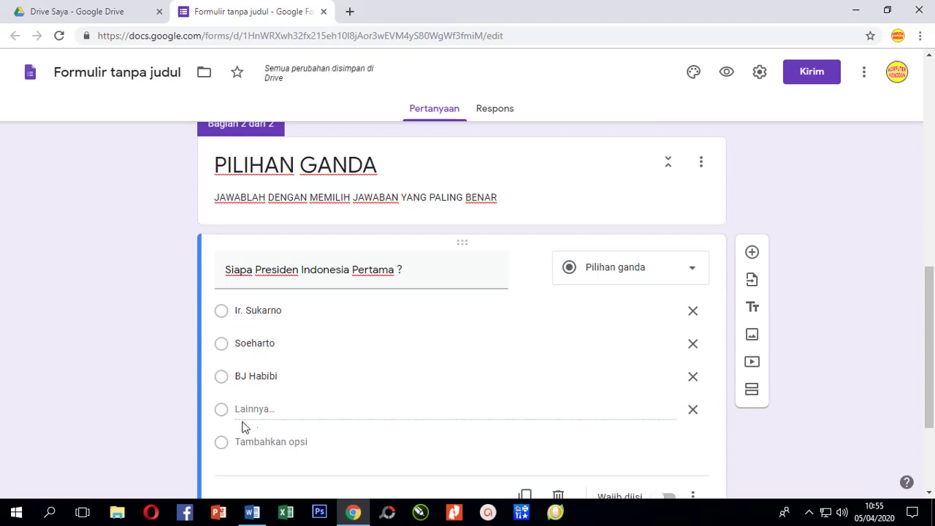
{"action": "left_click", "coordinate": [278, 412]}
Add 'Abdurahman Wahid' as the fourth answer choice.
{"action": "left_click", "coordinate": [298, 441]}
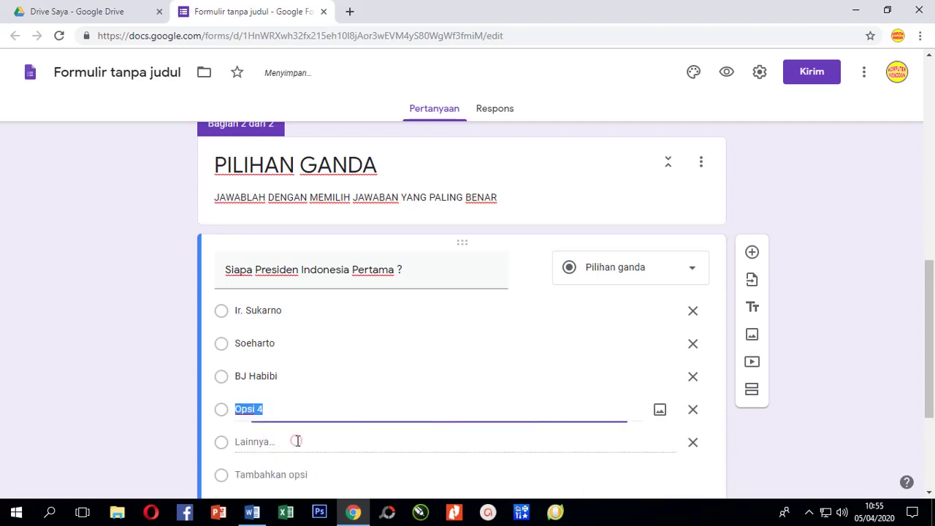
{"action": "scroll", "coordinate": [276, 404], "scroll_direction": "down", "scroll_amount": 1}
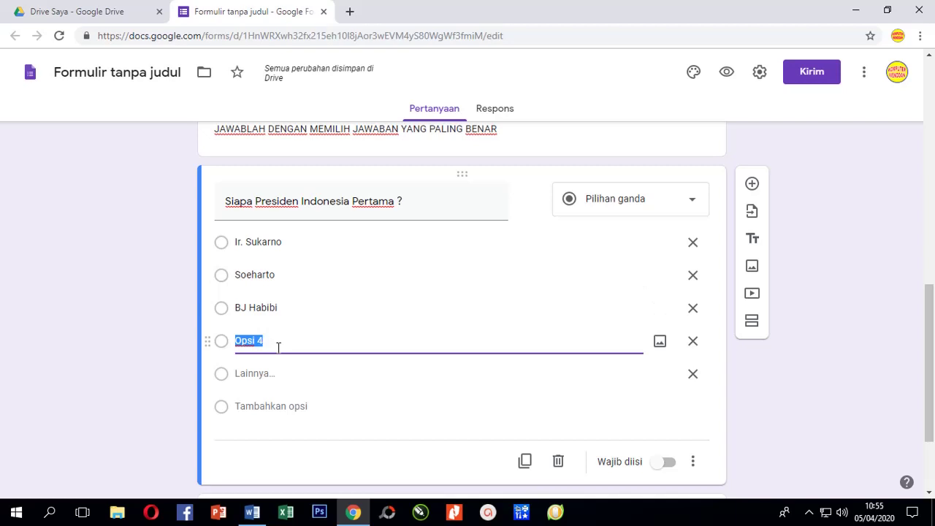
{"action": "type", "text": "Abdurahmanb"}
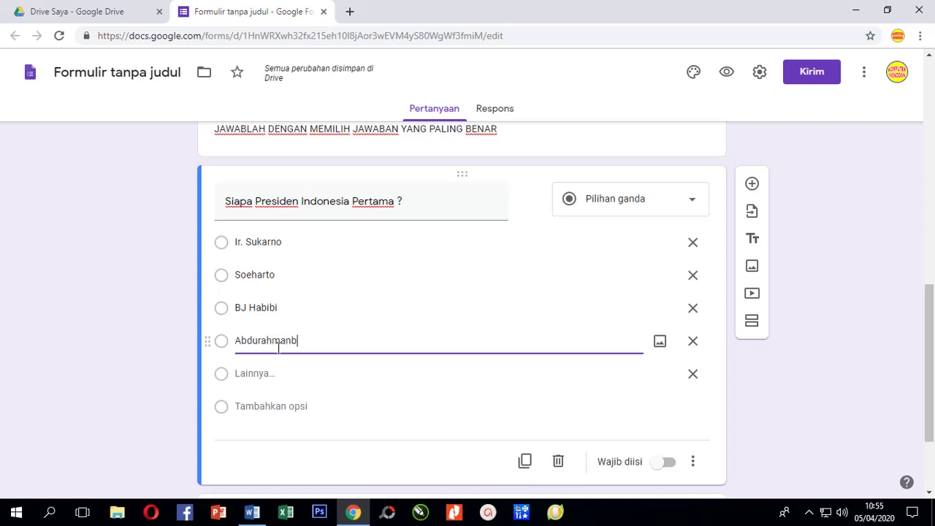
{"action": "key", "text": "BackSpace"}
{"action": "type", "text": "Wah"}
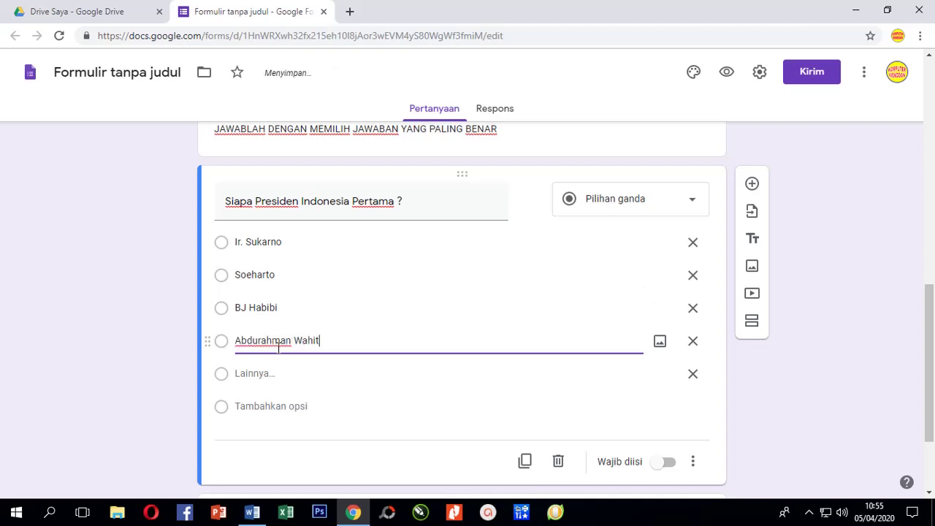
{"action": "type", "text": "it"}
{"action": "key", "text": "BackSpace"}
{"action": "type", "text": "d"}
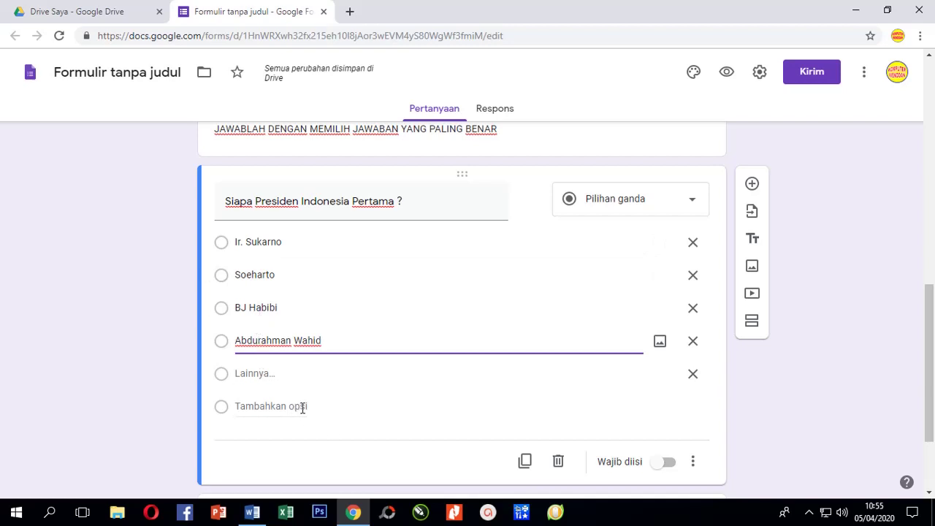
{"action": "scroll", "coordinate": [317, 403], "scroll_direction": "down", "scroll_amount": 1}
{"action": "scroll", "coordinate": [324, 365], "scroll_direction": "up", "scroll_amount": 1}
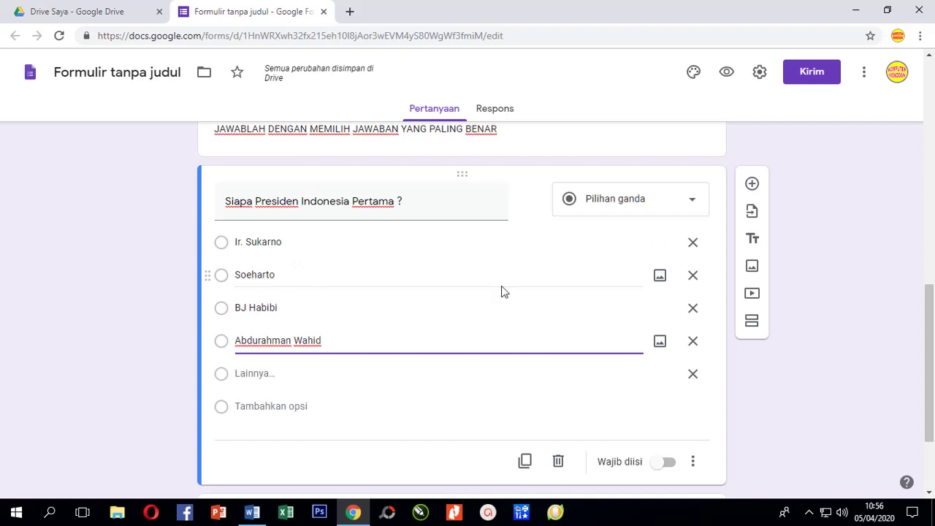
Insert a blank question with placeholder 'Opsi 1' below the first-president question.
{"action": "left_click", "coordinate": [752, 185]}
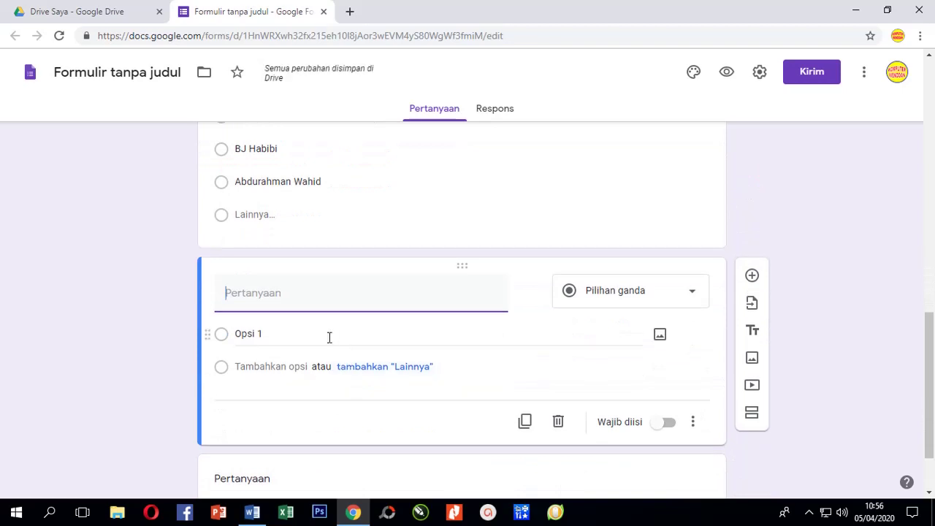
{"action": "scroll", "coordinate": [330, 337], "scroll_direction": "up", "scroll_amount": 1}
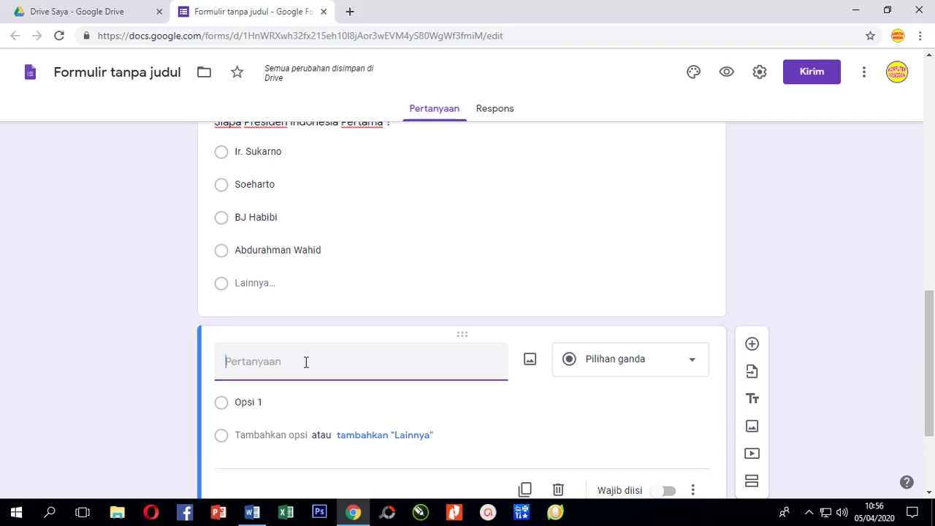
{"action": "scroll", "coordinate": [306, 363], "scroll_direction": "down", "scroll_amount": 2}
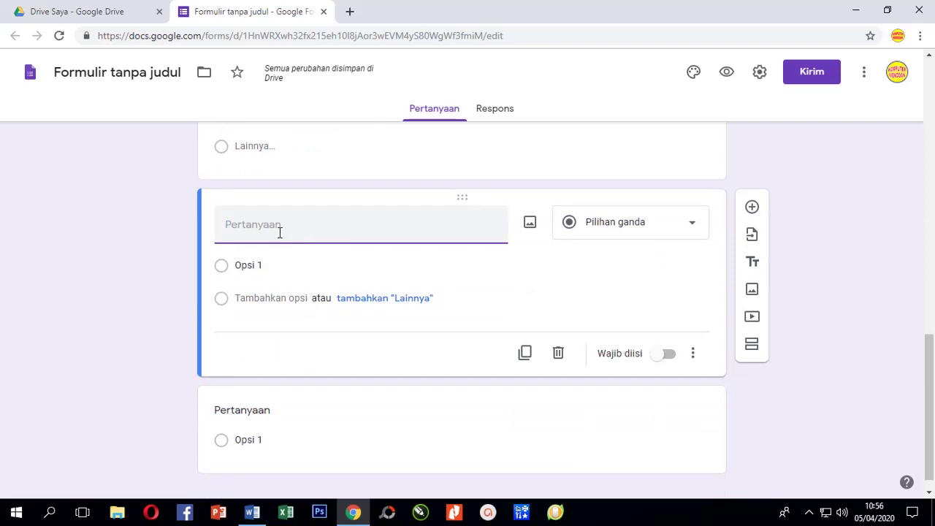
Copy 'Siapakah Presiden Indonesia periode 2019 – 2024 ?' from the Word document for the form.
{"action": "left_click", "coordinate": [252, 513]}
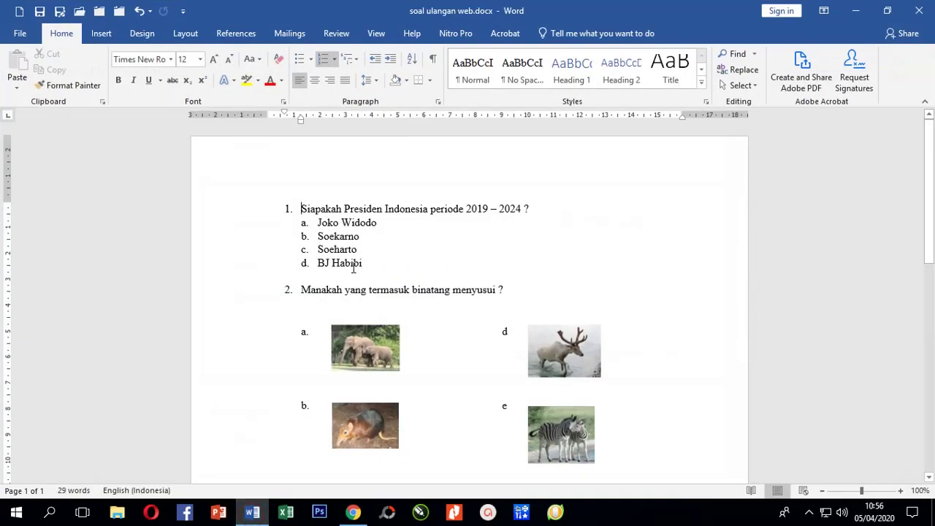
{"action": "left_click_drag", "start_coordinate": [302, 208], "coordinate": [524, 202]}
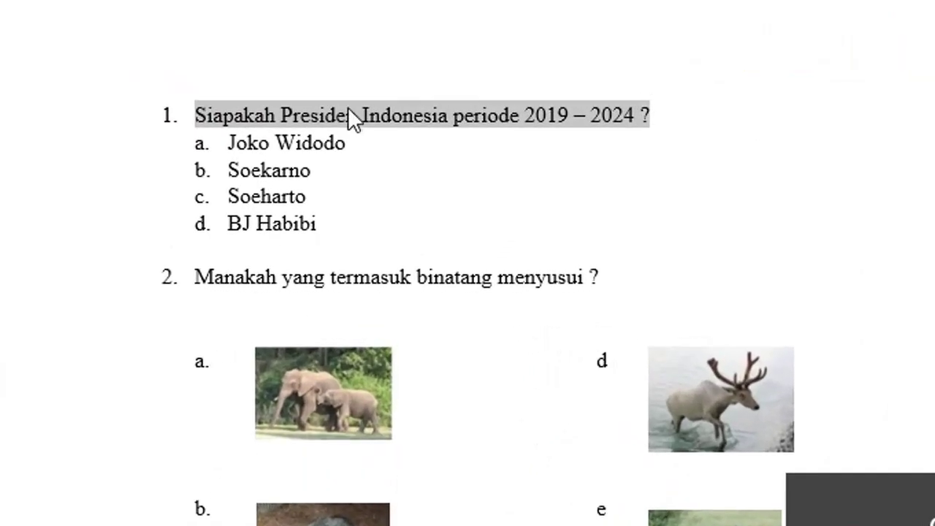
{"action": "scroll", "coordinate": [331, 107], "scroll_direction": "down", "scroll_amount": 1}
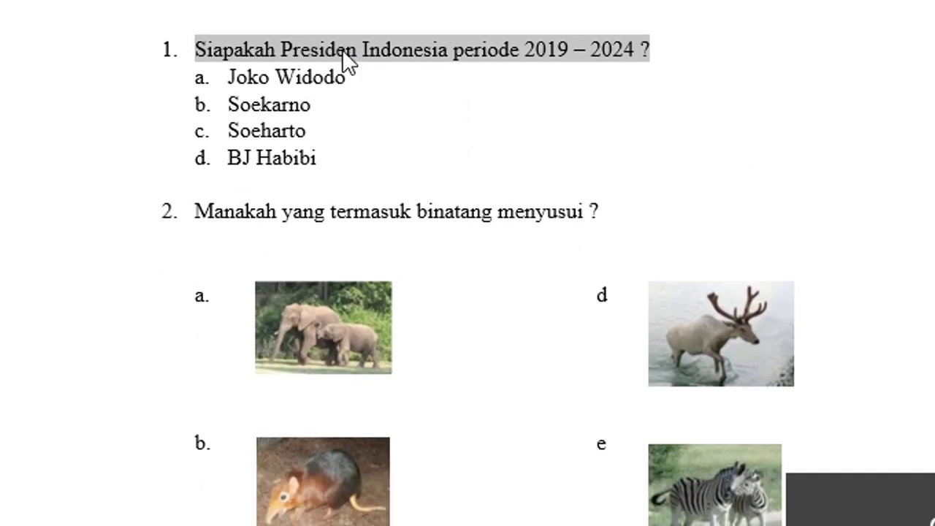
{"action": "right_click", "coordinate": [342, 49]}
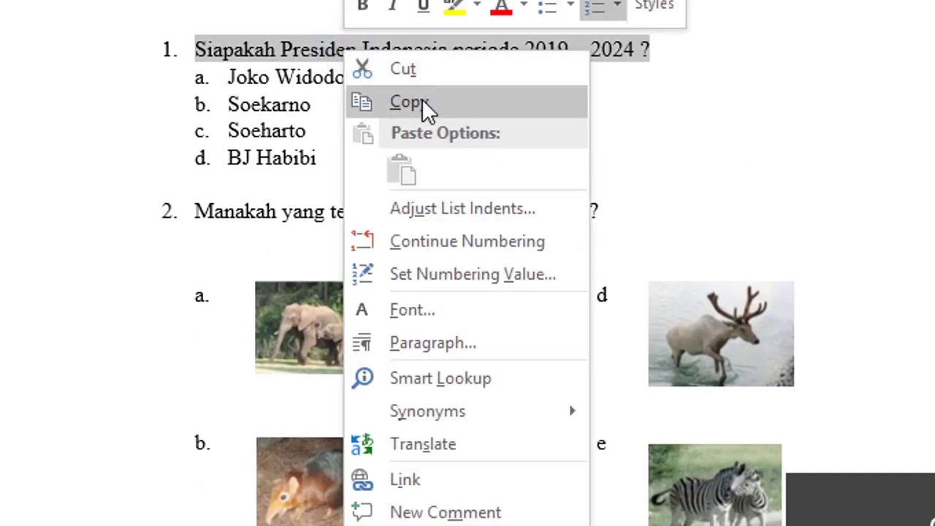
{"action": "left_click", "coordinate": [423, 101]}
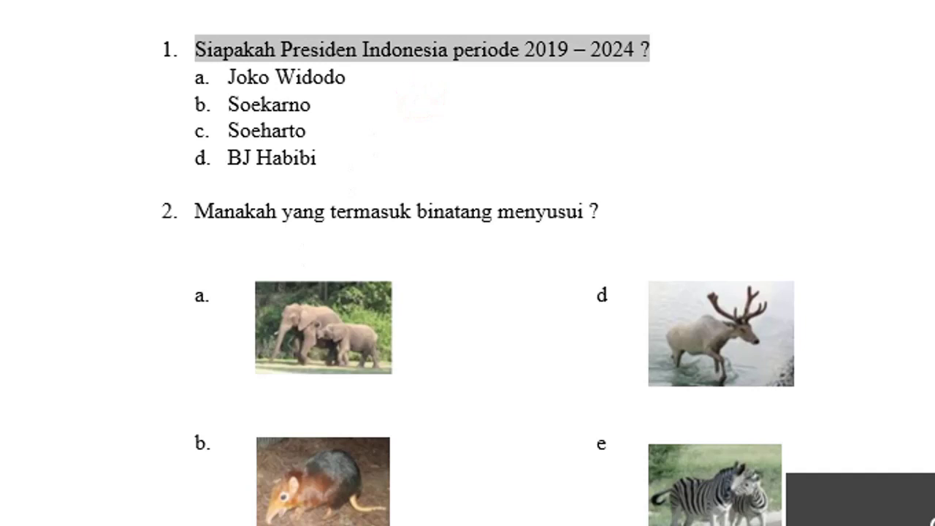
{"action": "left_click", "coordinate": [242, 514]}
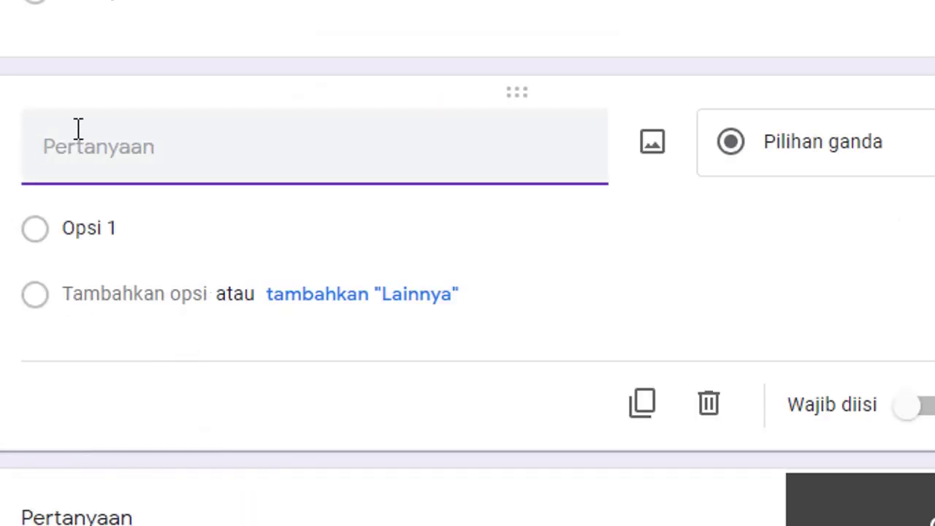
Paste 'Siapakah Presiden Indonesia periode 2019 – 2024 ?' as the question, removing the list-number prefix.
{"action": "right_click", "coordinate": [74, 153]}
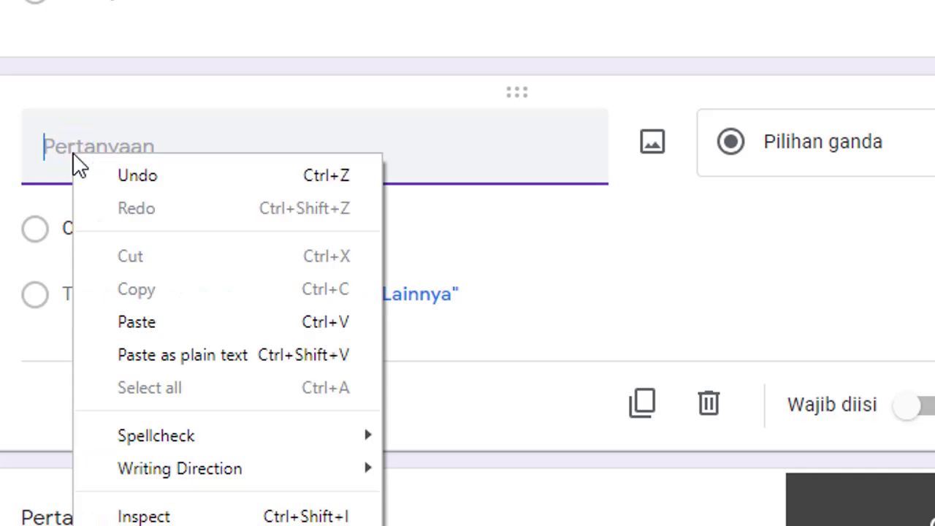
{"action": "left_click", "coordinate": [155, 324]}
{"action": "left_click", "coordinate": [85, 150]}
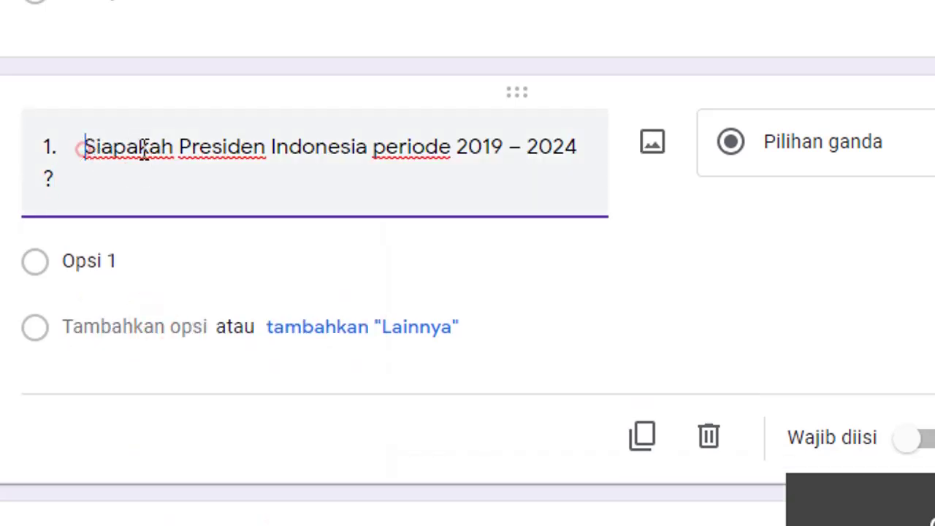
{"action": "key", "text": "BackSpace"}
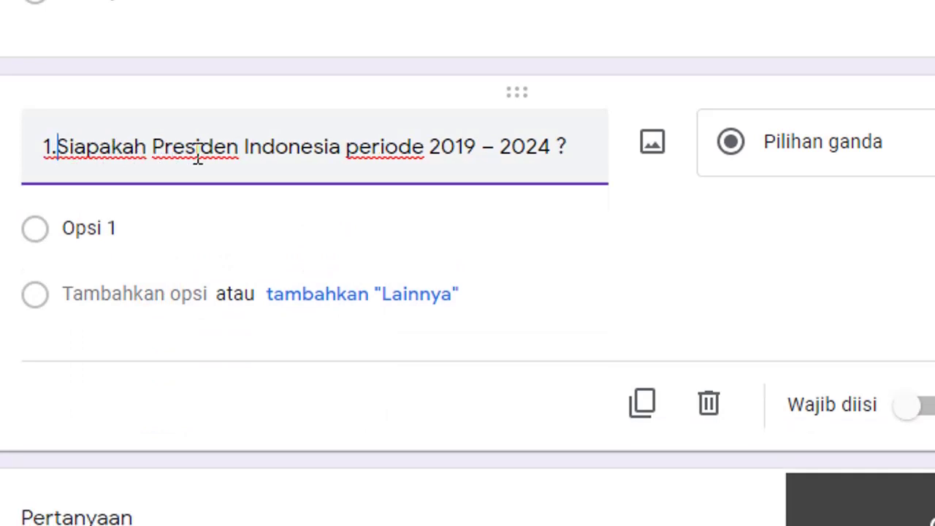
{"action": "key", "text": "BackSpace"}
{"action": "key", "text": "BackSpace"}
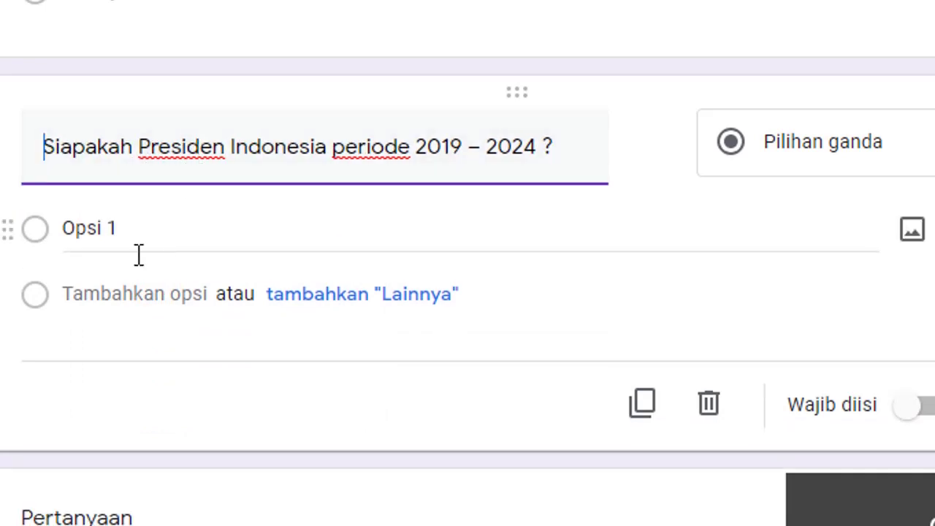
{"action": "left_click", "coordinate": [135, 225]}
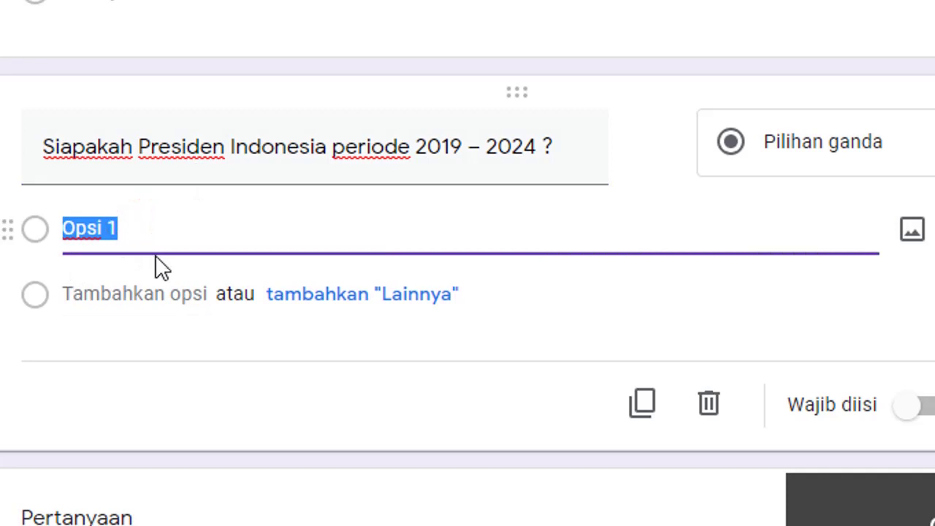
{"action": "scroll", "coordinate": [154, 267], "scroll_direction": "up", "scroll_amount": 4}
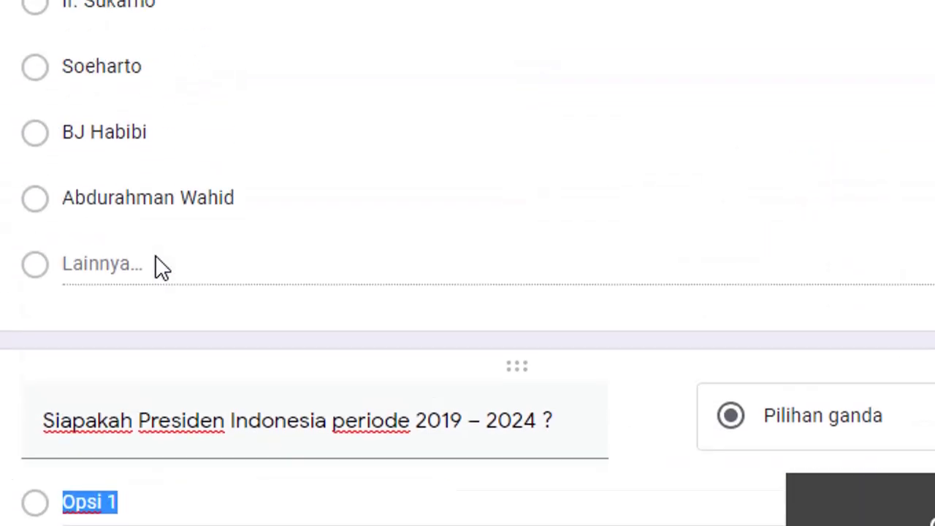
{"action": "scroll", "coordinate": [40, 198], "scroll_direction": "up", "scroll_amount": 2}
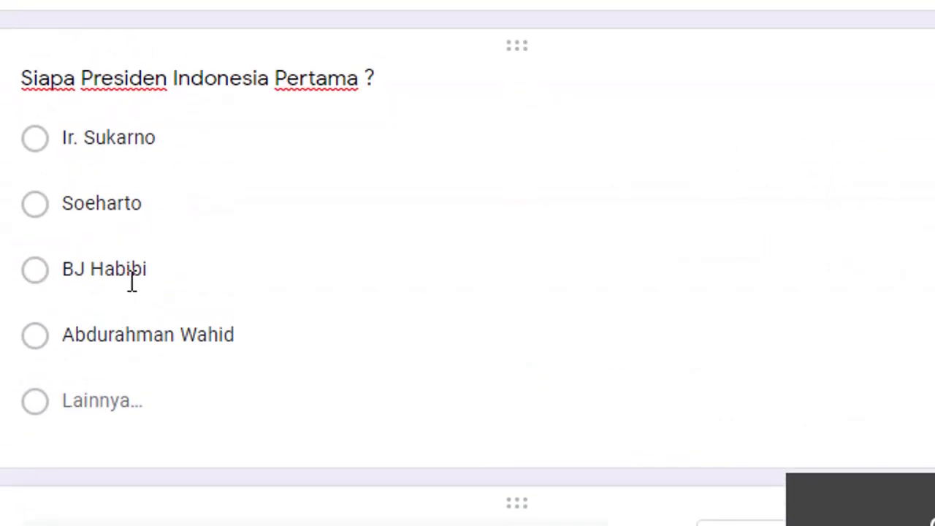
{"action": "scroll", "coordinate": [129, 280], "scroll_direction": "down", "scroll_amount": 5}
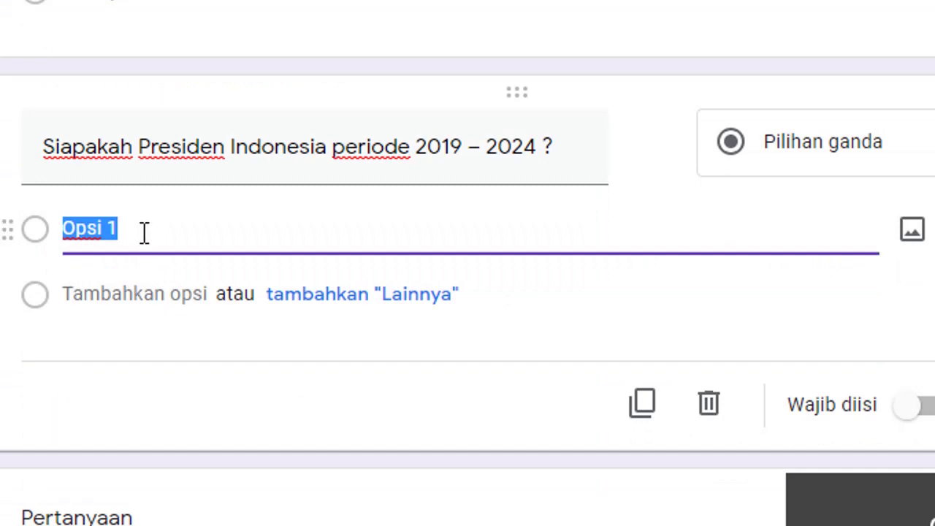
{"action": "key", "text": "alt+Tab"}
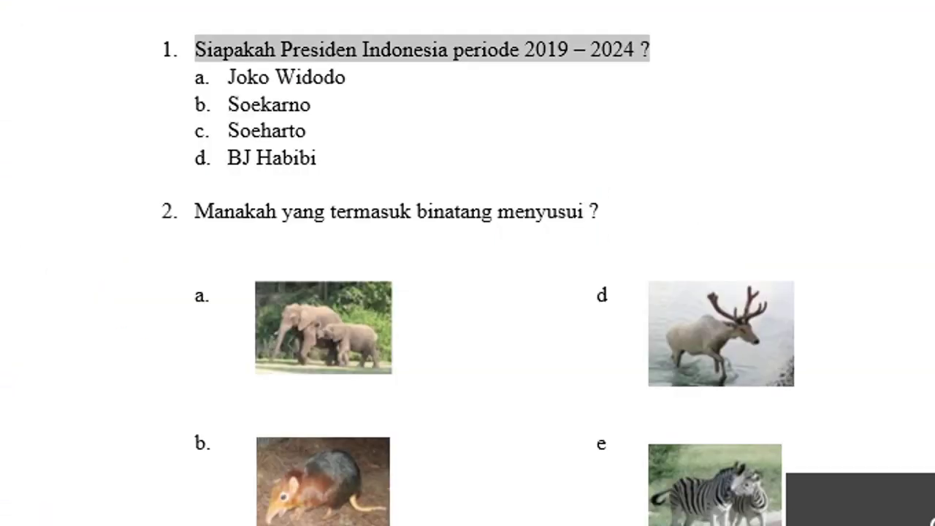
Remove the a–d numbering from Joko Widodo, Soekarno, Soeharto, BJ Habibi and copy them.
{"action": "left_click_drag", "start_coordinate": [66, 78], "coordinate": [58, 163]}
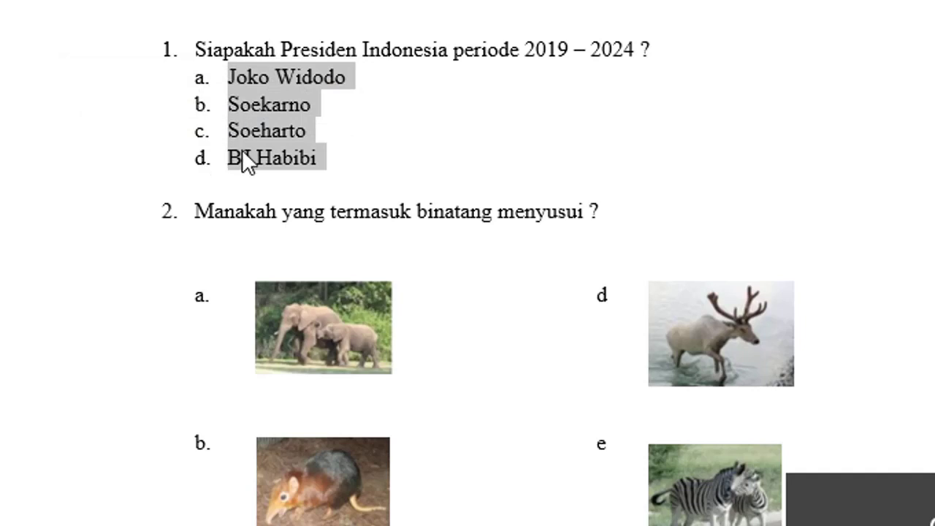
{"action": "left_click", "coordinate": [246, 1]}
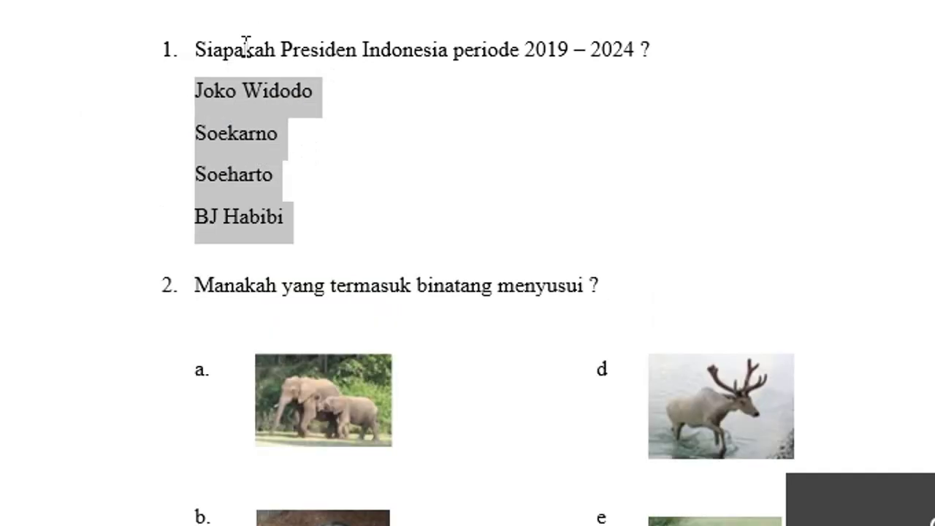
{"action": "right_click", "coordinate": [242, 140]}
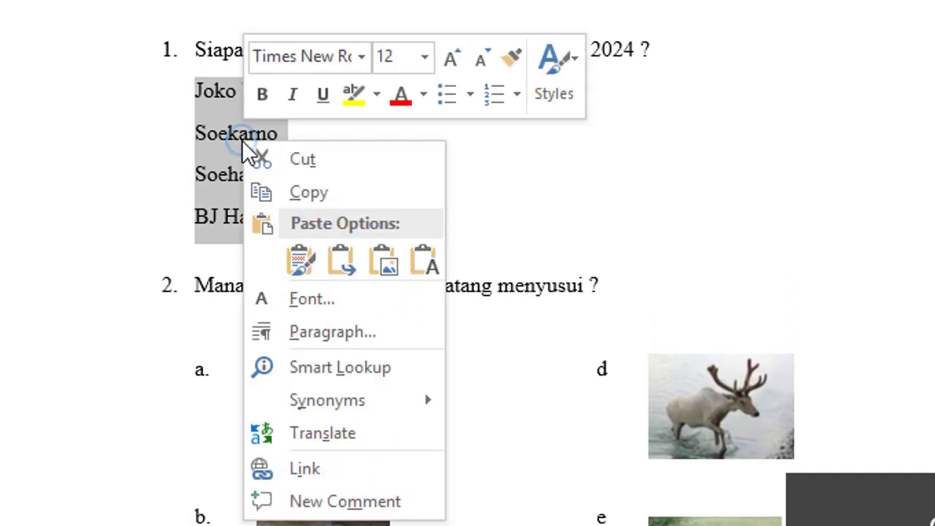
{"action": "left_click", "coordinate": [315, 191]}
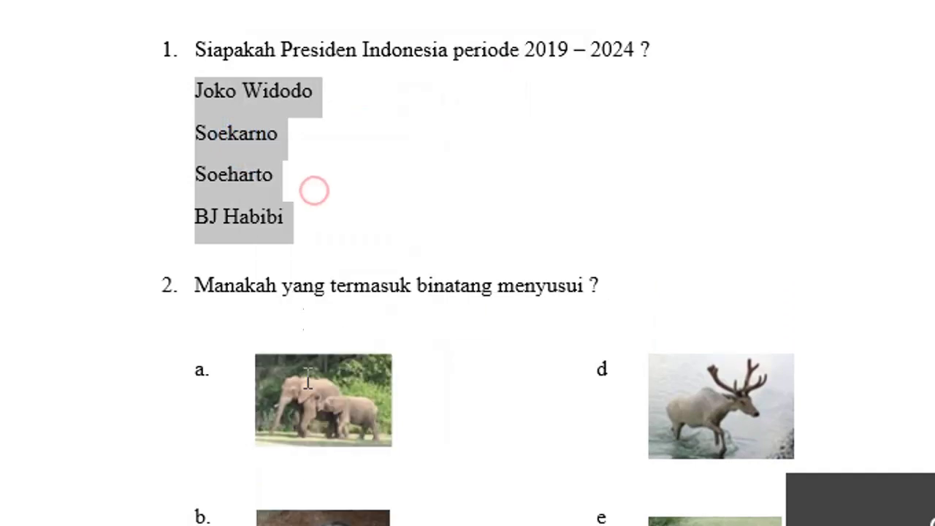
{"action": "left_click", "coordinate": [292, 523]}
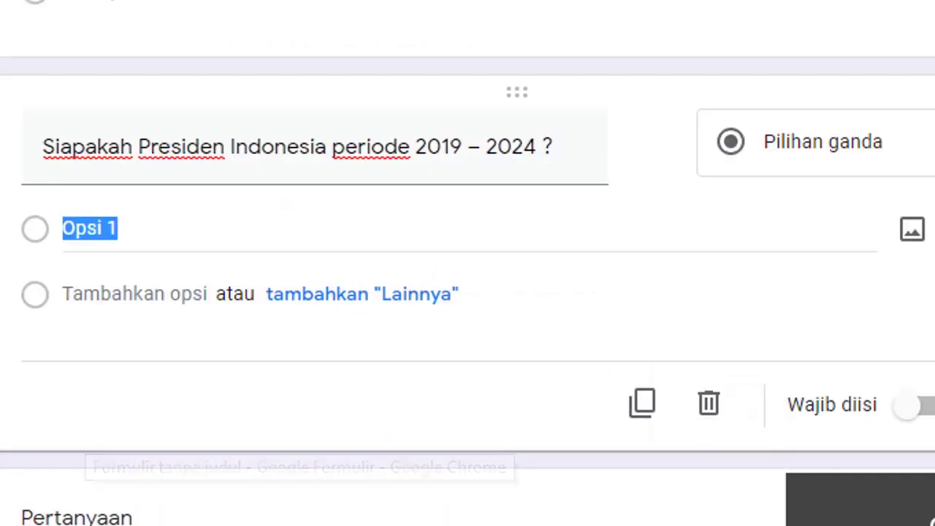
Paste Joko Widodo, Soekarno, Soeharto and BJ Habibi as choices, then add a blank question.
{"action": "right_click", "coordinate": [106, 231]}
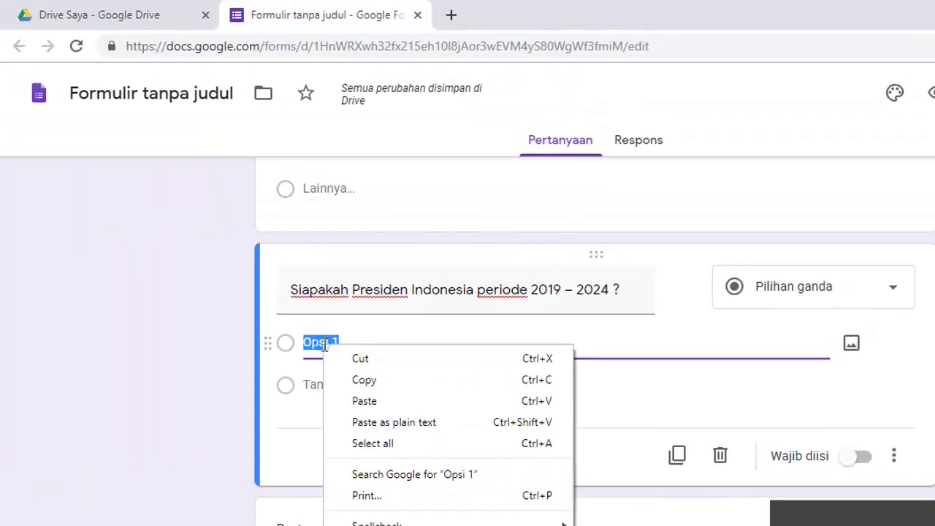
{"action": "left_click", "coordinate": [159, 316]}
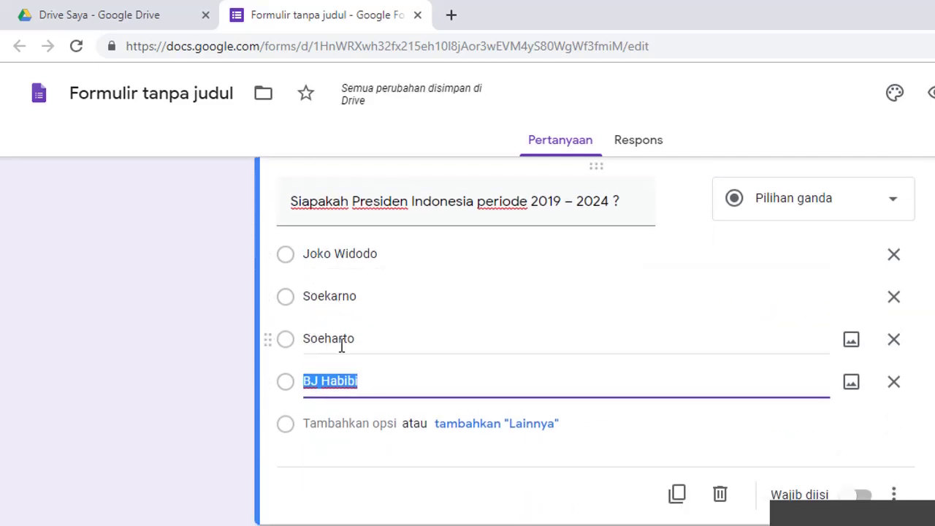
{"action": "scroll", "coordinate": [377, 374], "scroll_direction": "down", "scroll_amount": 1}
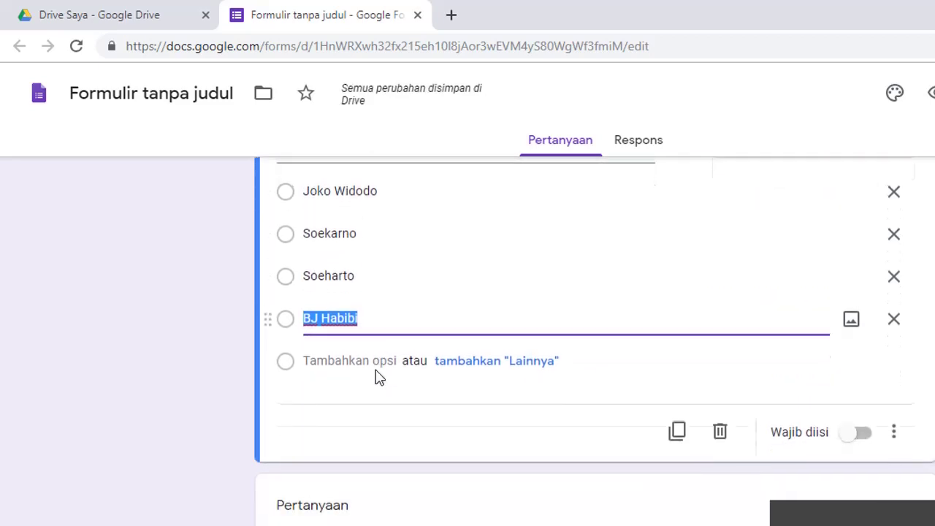
{"action": "scroll", "coordinate": [505, 388], "scroll_direction": "up", "scroll_amount": 2}
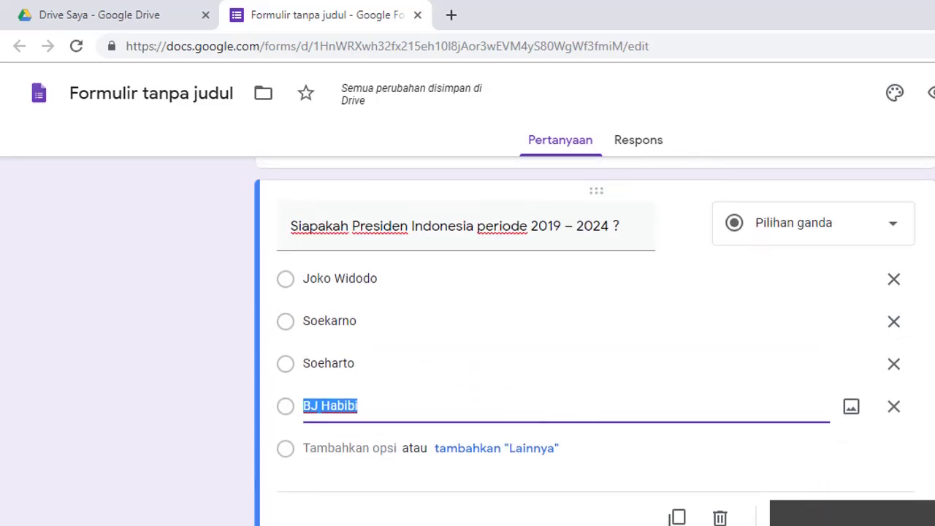
{"action": "scroll", "coordinate": [418, 351], "scroll_direction": "up", "scroll_amount": 1}
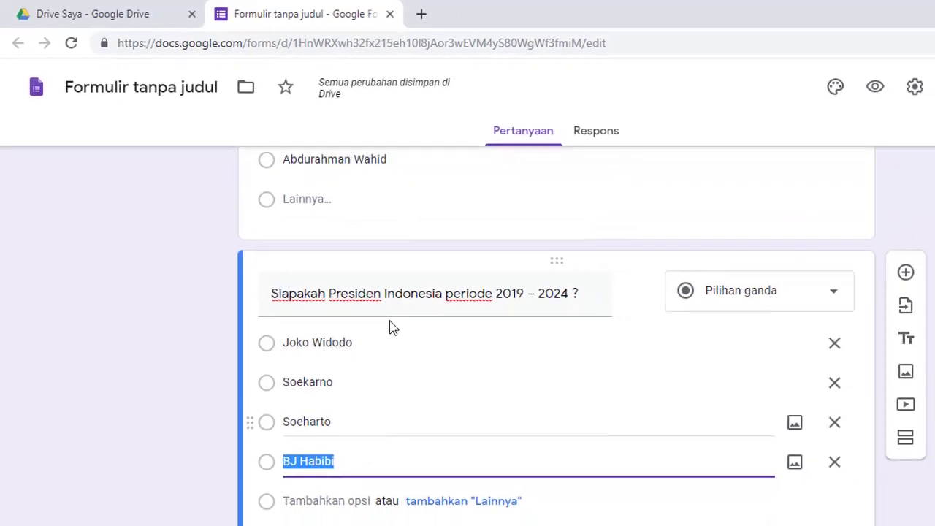
{"action": "scroll", "coordinate": [785, 321], "scroll_direction": "down", "scroll_amount": 1}
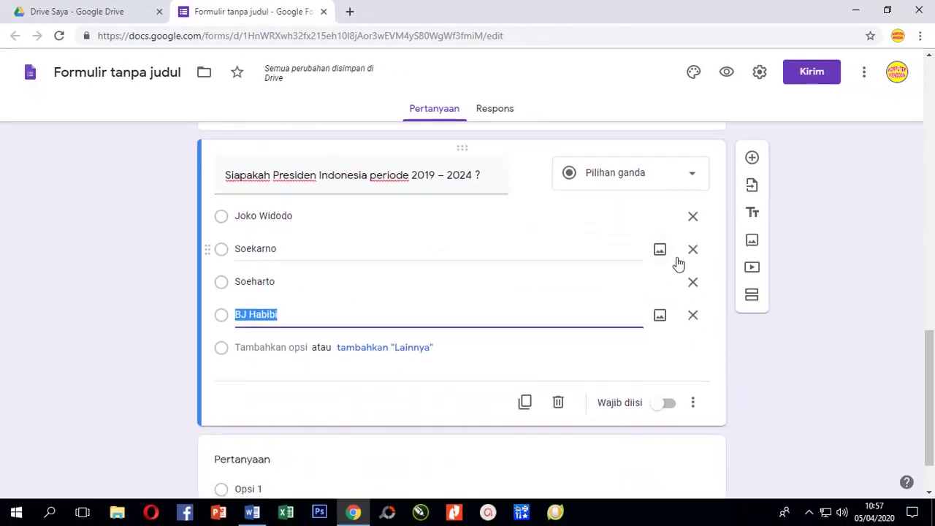
{"action": "left_click", "coordinate": [752, 160]}
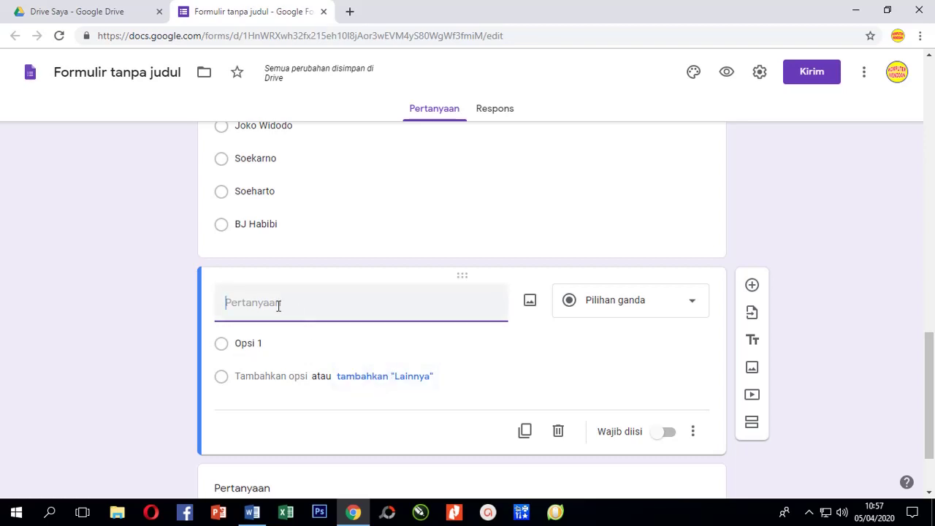
{"action": "left_click", "coordinate": [252, 512]}
Copy question 2, 'Manakah yang termasuk binatang menyusui ?', from the Word sheet.
{"action": "scroll", "coordinate": [336, 361], "scroll_direction": "down", "scroll_amount": 1}
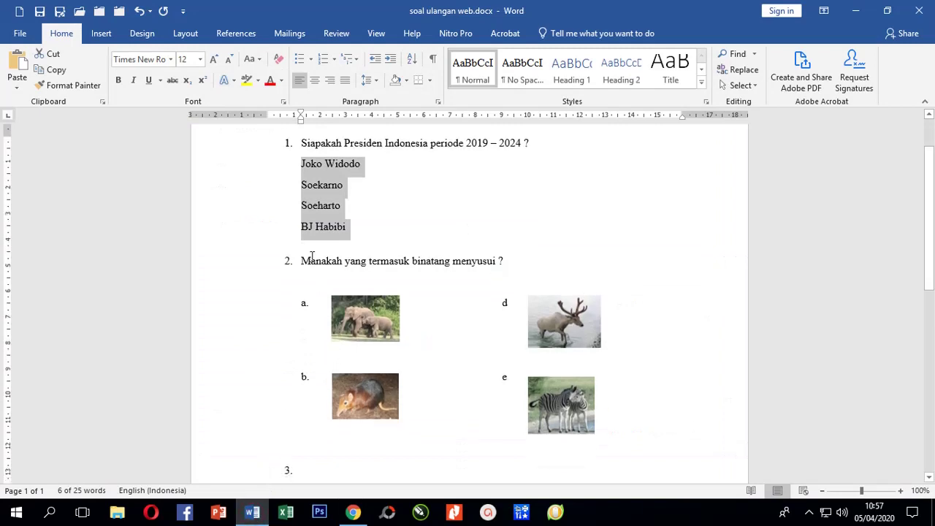
{"action": "left_click_drag", "start_coordinate": [302, 262], "coordinate": [504, 263]}
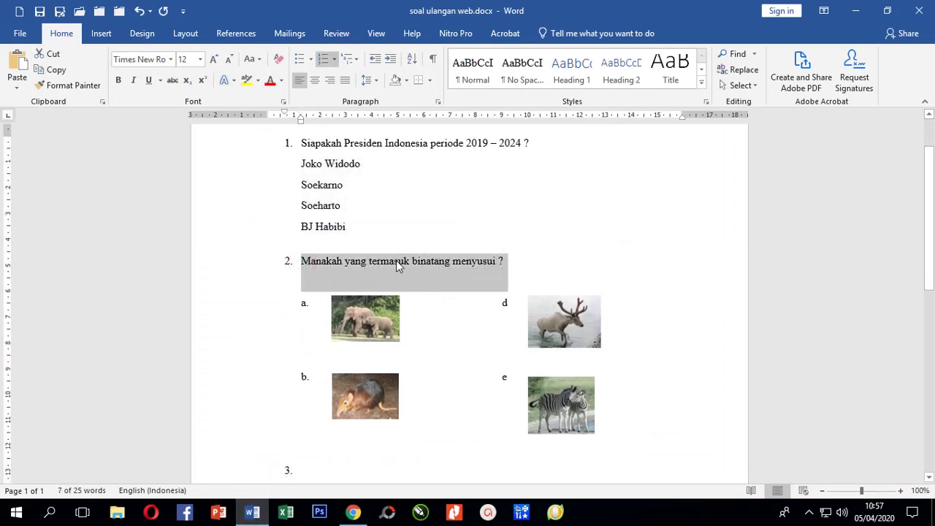
{"action": "right_click", "coordinate": [398, 265]}
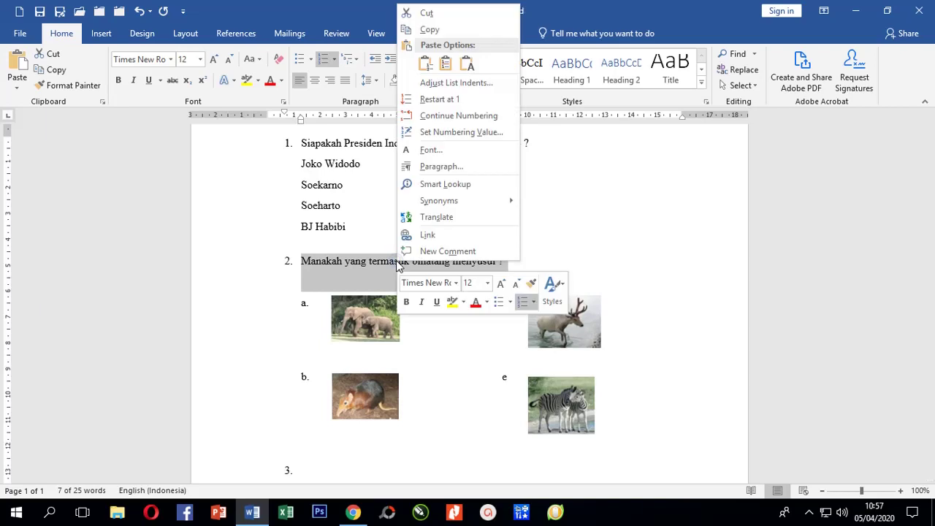
{"action": "left_click", "coordinate": [429, 30]}
Paste 'Manakah yang termasuk binatang menyusui ?' into the new question and delete its '2.' prefix.
{"action": "left_click", "coordinate": [350, 510]}
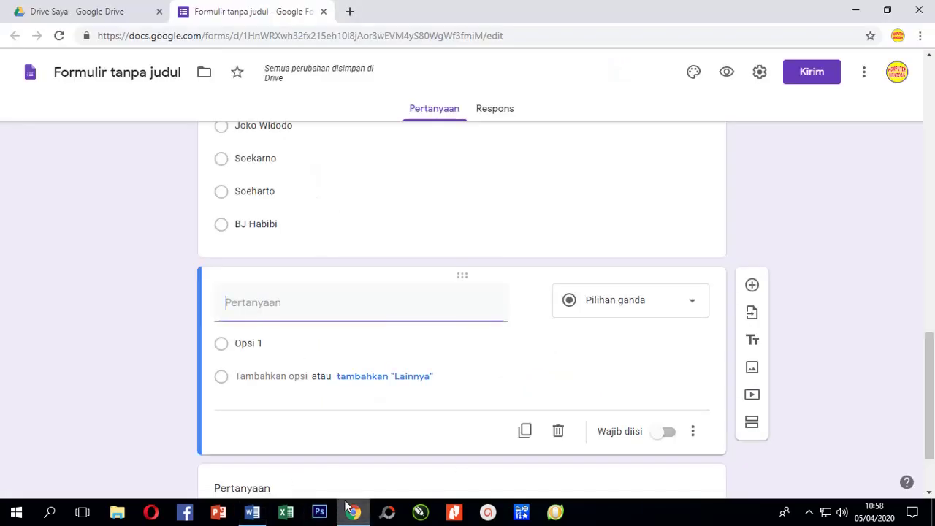
{"action": "right_click", "coordinate": [239, 301]}
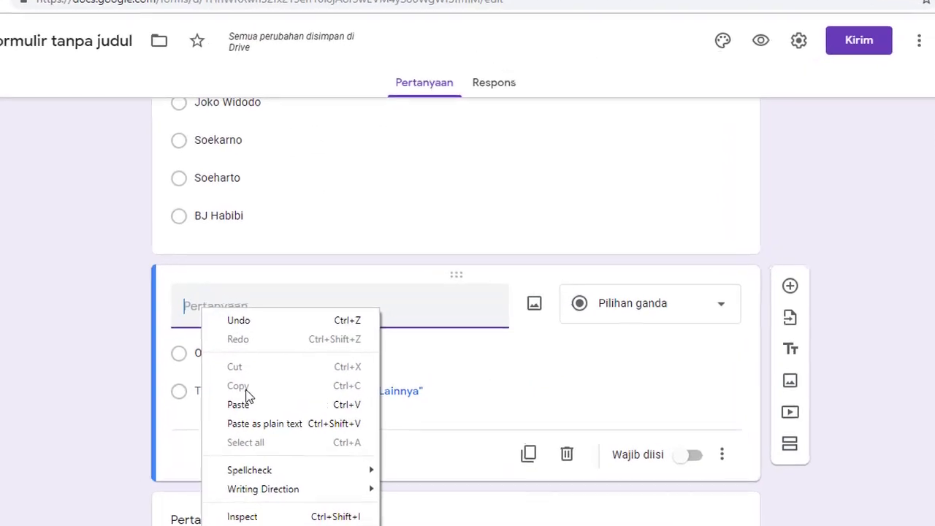
{"action": "left_click", "coordinate": [239, 403]}
{"action": "left_click", "coordinate": [207, 306]}
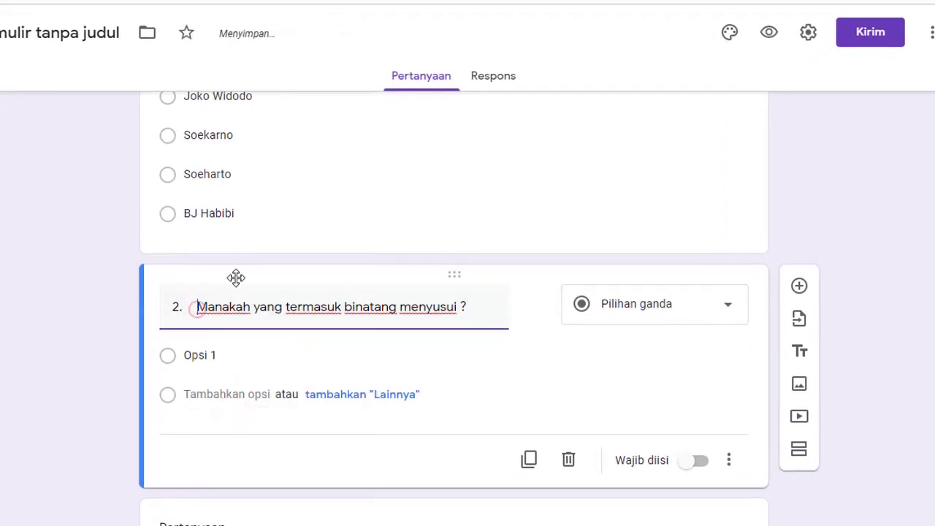
{"action": "key", "text": "BackSpace"}
{"action": "key", "text": "BackSpace"}
{"action": "key", "text": "BackSpace"}
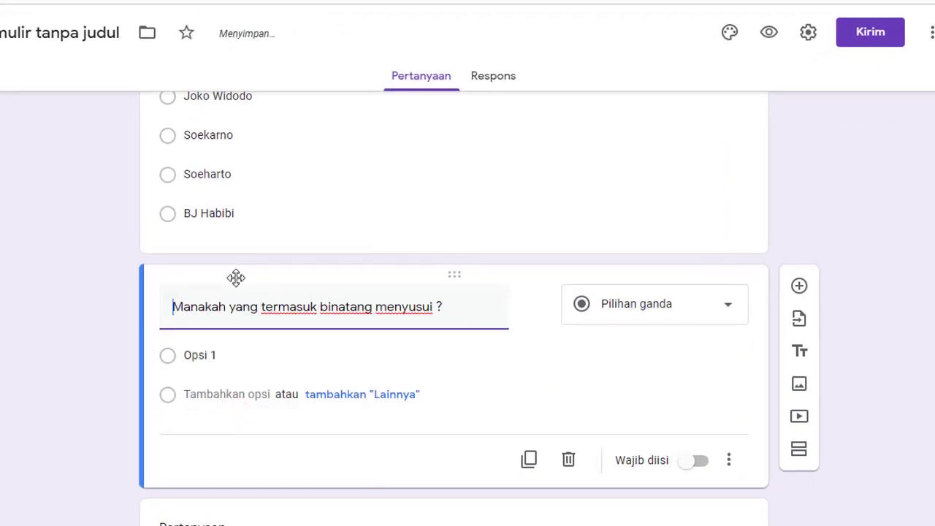
{"action": "scroll", "coordinate": [246, 378], "scroll_direction": "down", "scroll_amount": 1}
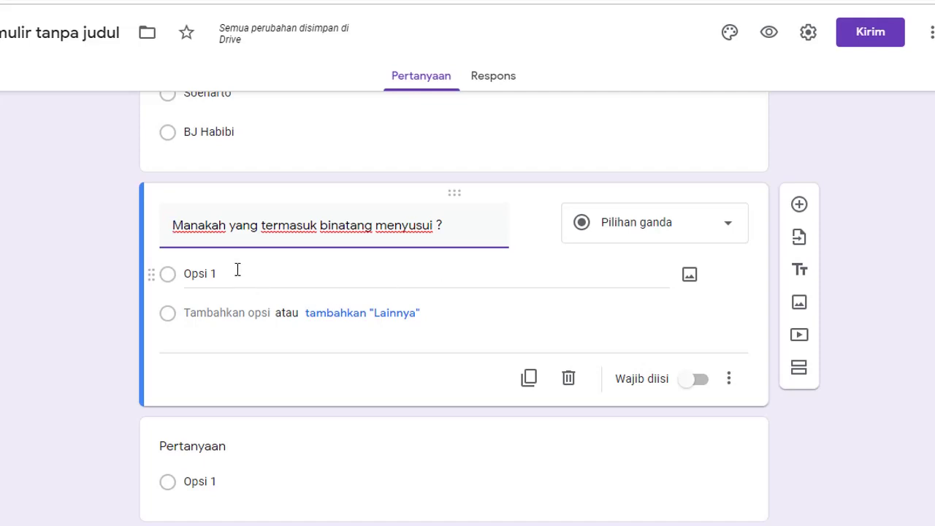
Start adding a picture to the mammal question's first answer option.
{"action": "left_click", "coordinate": [238, 270]}
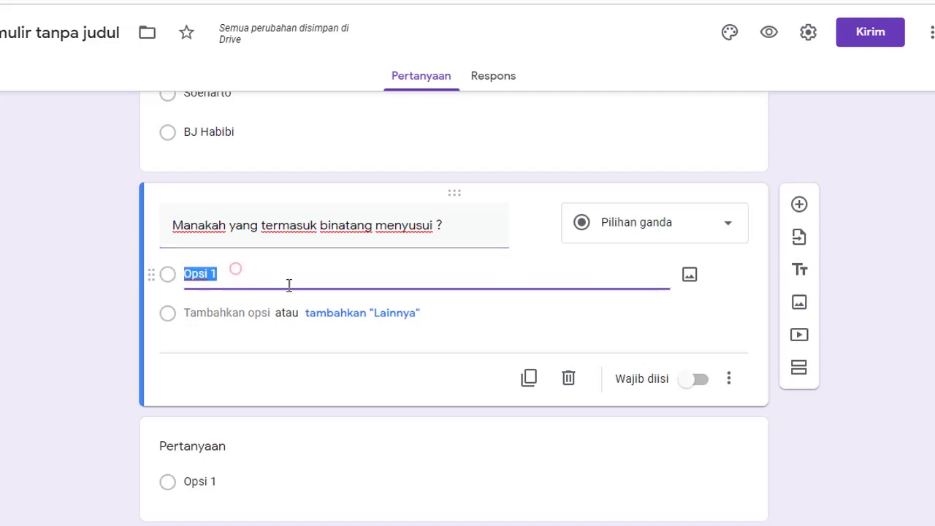
{"action": "left_click", "coordinate": [691, 278]}
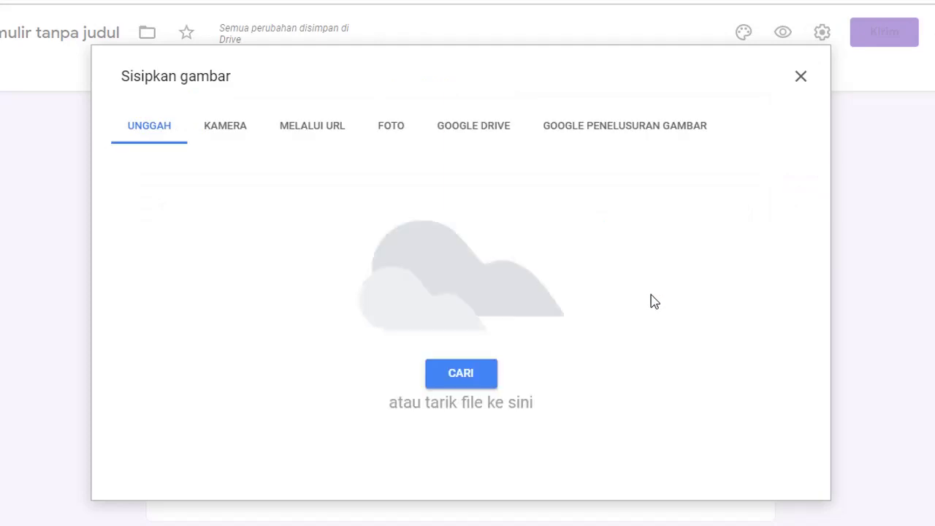
{"action": "left_click", "coordinate": [799, 77]}
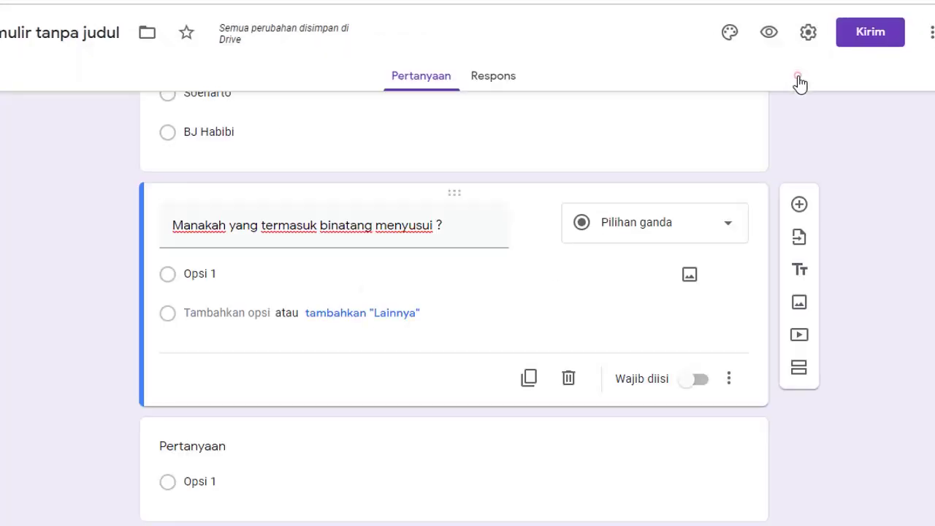
{"action": "left_click", "coordinate": [690, 276]}
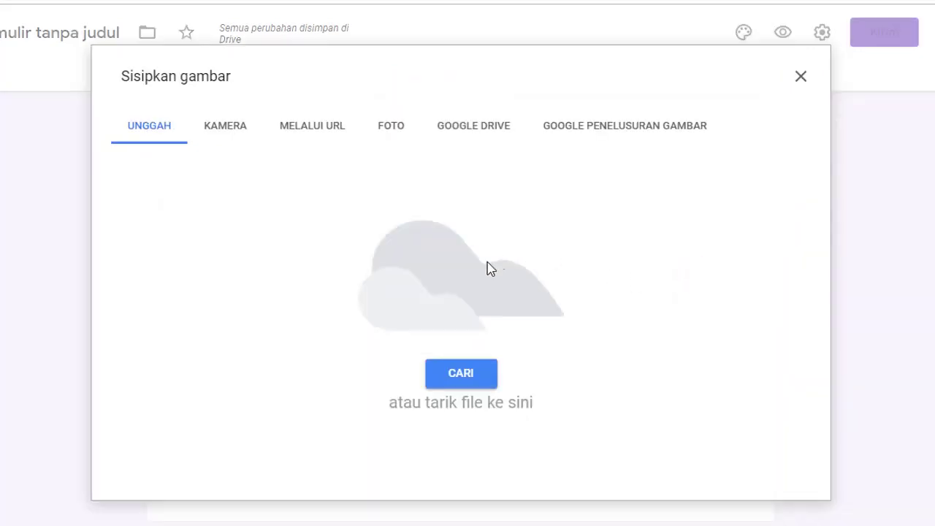
{"action": "left_click", "coordinate": [466, 374]}
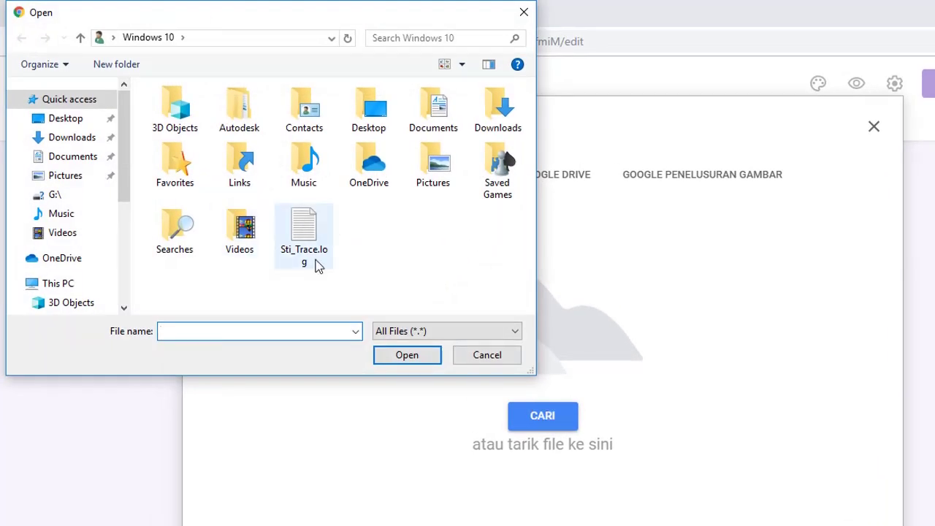
Find the zebra picture 9.jpg in Documents and upload it to the first option.
{"action": "left_click_drag", "start_coordinate": [125, 161], "coordinate": [127, 199]}
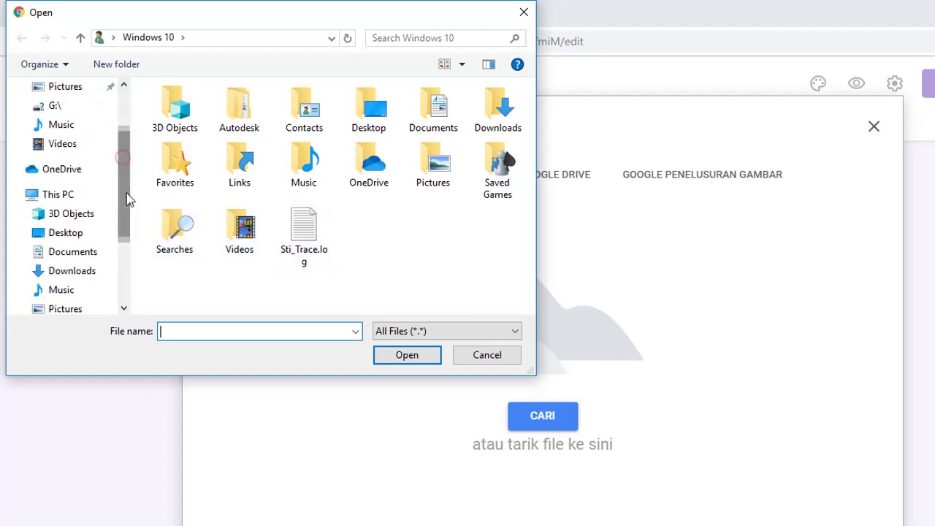
{"action": "left_click", "coordinate": [76, 308]}
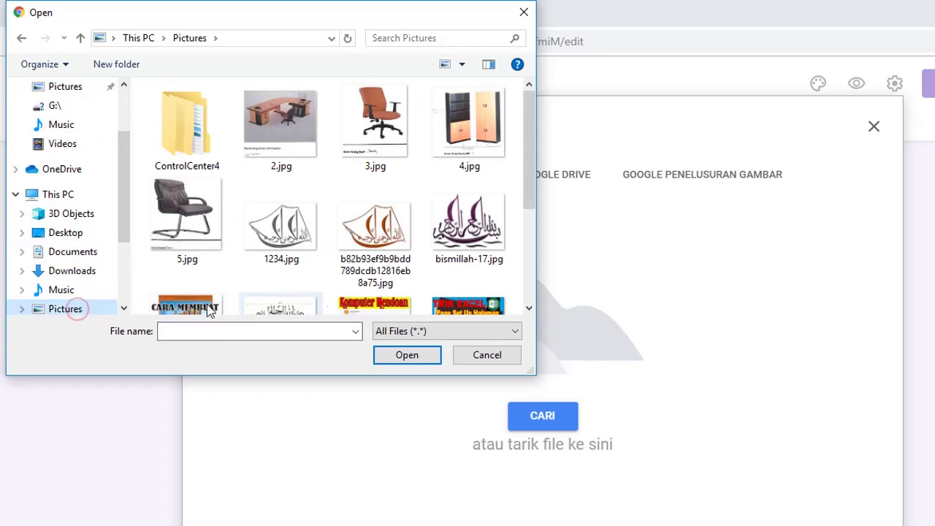
{"action": "left_click_drag", "start_coordinate": [532, 149], "coordinate": [530, 262]}
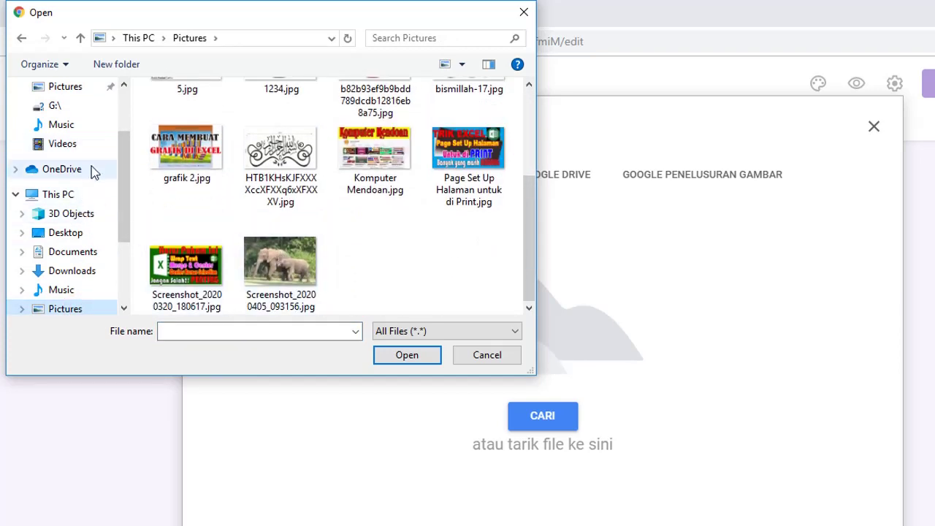
{"action": "left_click_drag", "start_coordinate": [130, 183], "coordinate": [126, 161]}
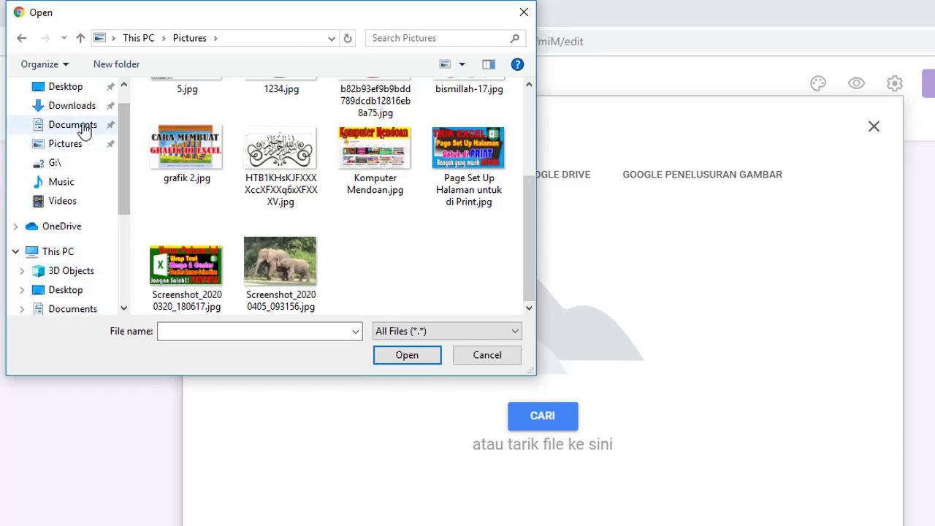
{"action": "left_click", "coordinate": [73, 125]}
{"action": "left_click_drag", "start_coordinate": [532, 168], "coordinate": [538, 219]}
{"action": "scroll", "coordinate": [526, 236], "scroll_direction": "down", "scroll_amount": 3}
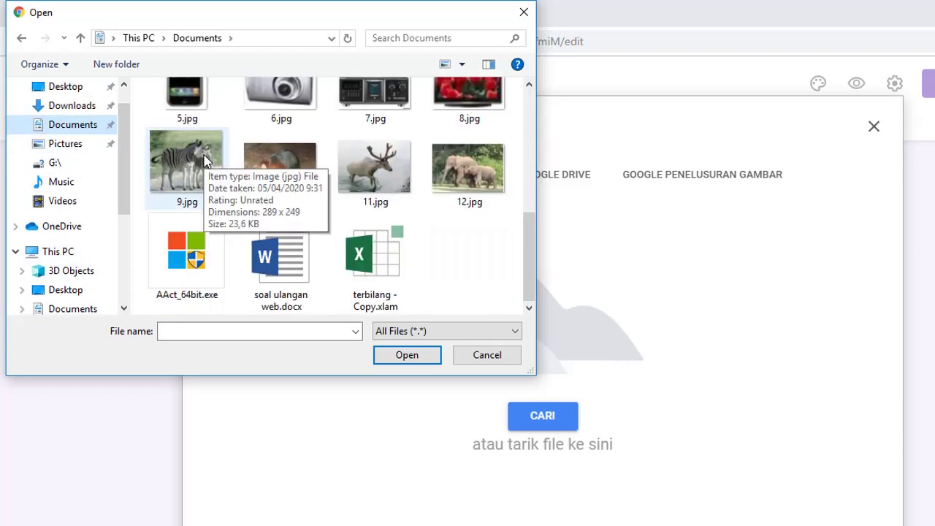
{"action": "left_click", "coordinate": [203, 154]}
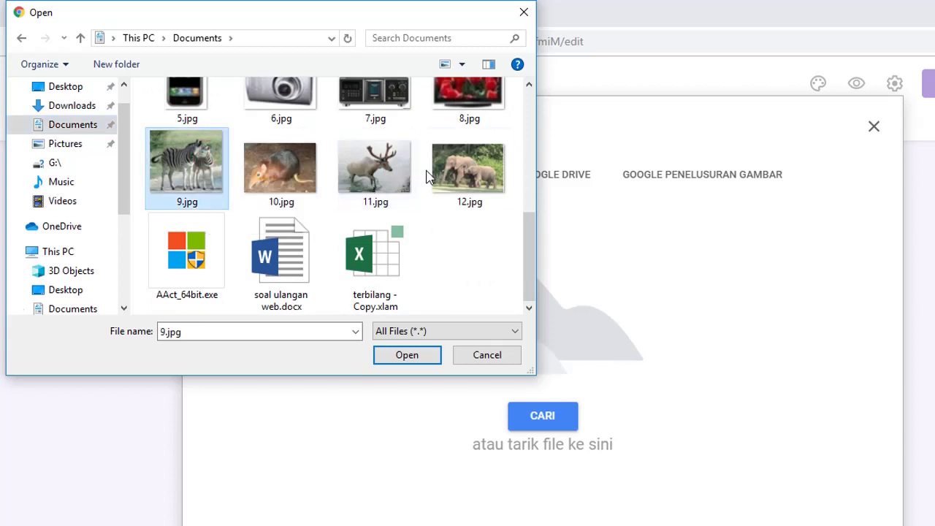
{"action": "left_click", "coordinate": [459, 166]}
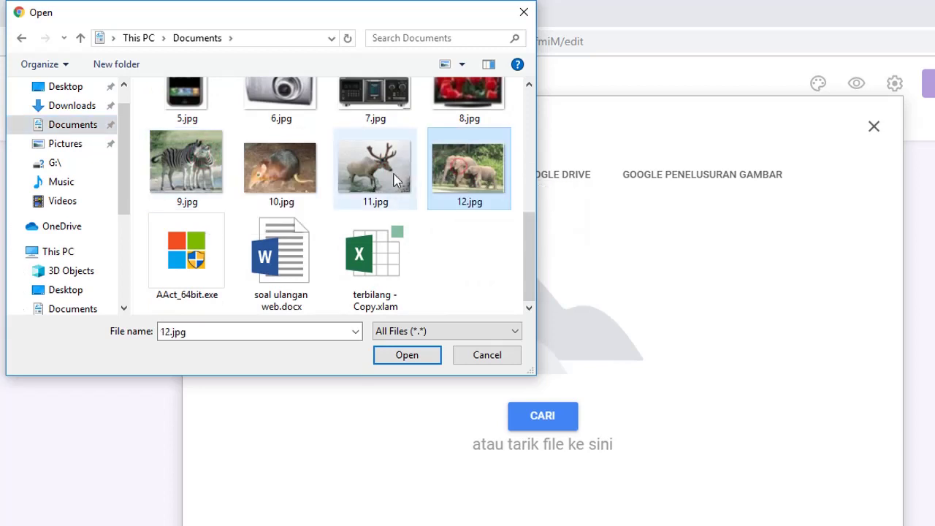
{"action": "left_click", "coordinate": [197, 179]}
{"action": "left_click", "coordinate": [405, 355]}
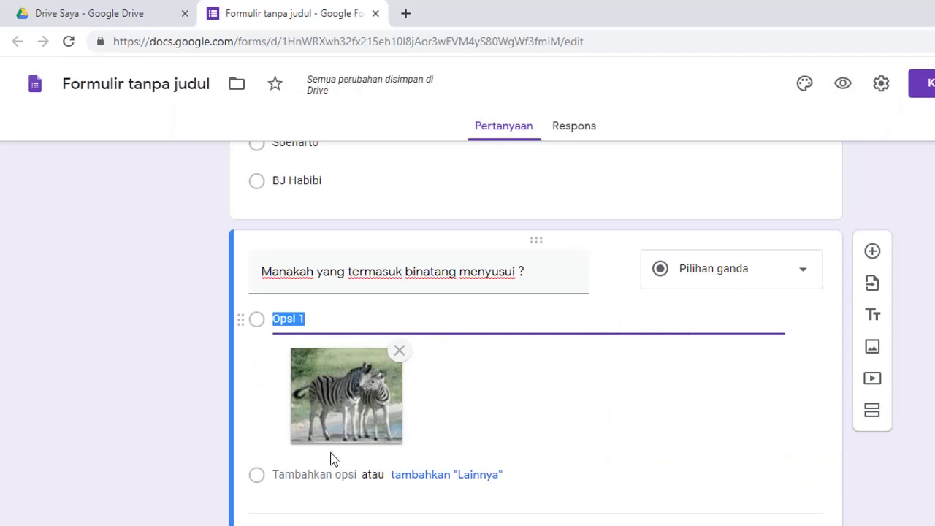
{"action": "scroll", "coordinate": [450, 473], "scroll_direction": "down", "scroll_amount": 1}
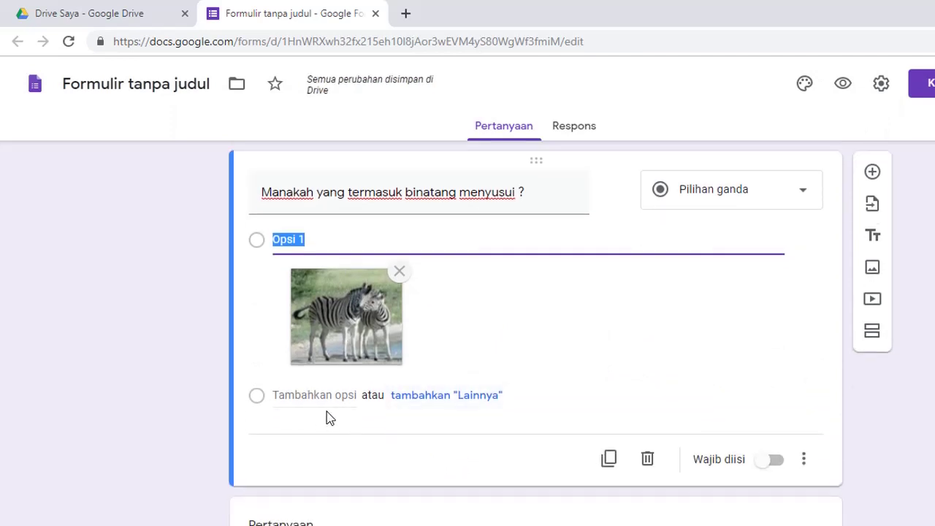
Add a Lainnya choice and a second option showing the 10.jpg picture.
{"action": "left_click", "coordinate": [437, 395]}
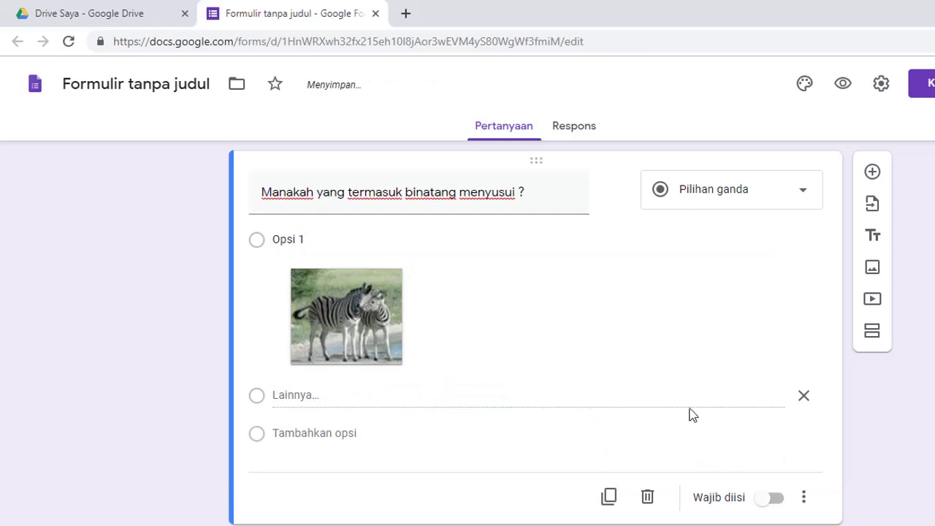
{"action": "left_click", "coordinate": [342, 433]}
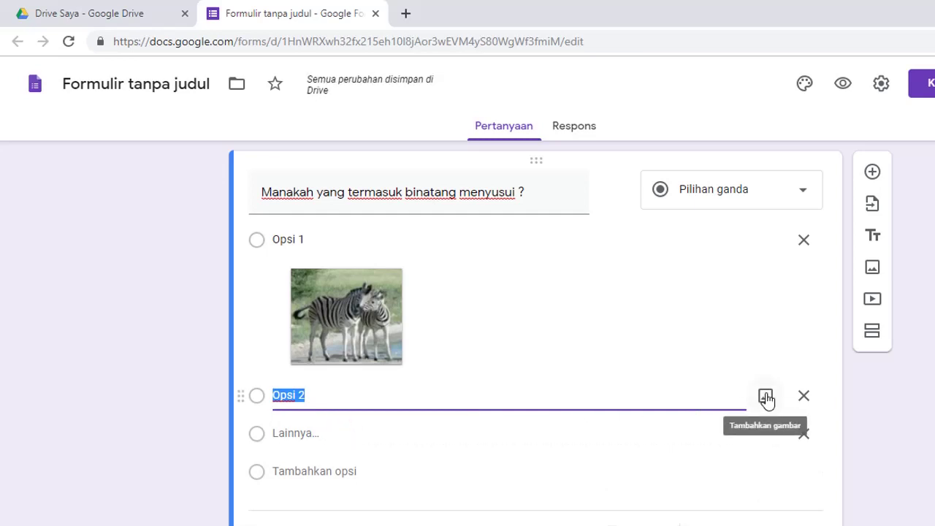
{"action": "left_click", "coordinate": [765, 398]}
{"action": "left_click", "coordinate": [544, 417]}
{"action": "left_click_drag", "start_coordinate": [531, 150], "coordinate": [525, 267]}
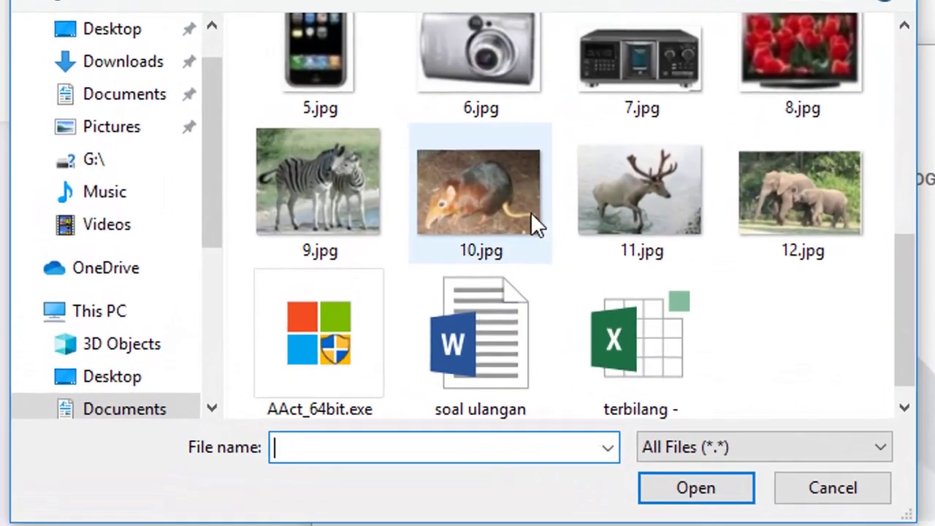
{"action": "left_click", "coordinate": [290, 192]}
{"action": "left_click", "coordinate": [679, 491]}
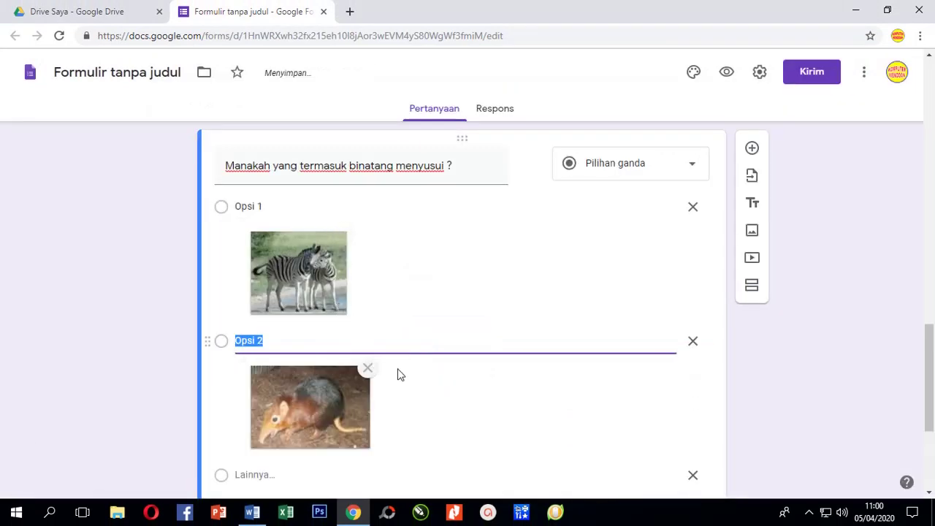
{"action": "scroll", "coordinate": [428, 385], "scroll_direction": "down", "scroll_amount": 3}
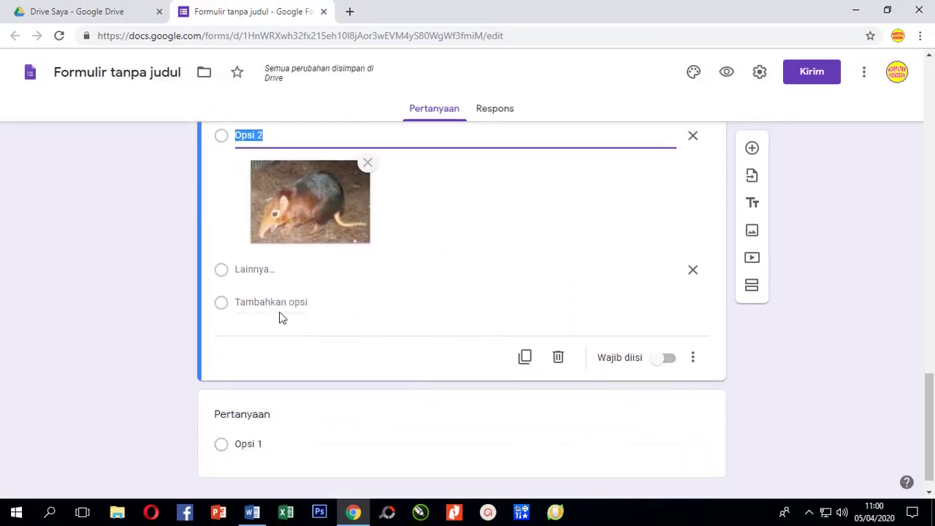
Add an empty third answer option, Opsi 3.
{"action": "left_click", "coordinate": [292, 302]}
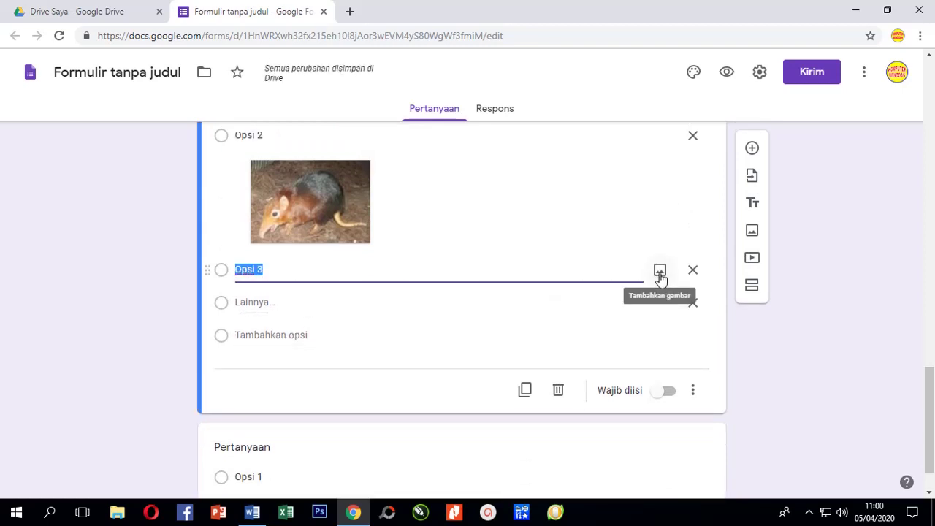
{"action": "key", "text": "BackSpace"}
{"action": "key", "text": "BackSpace"}
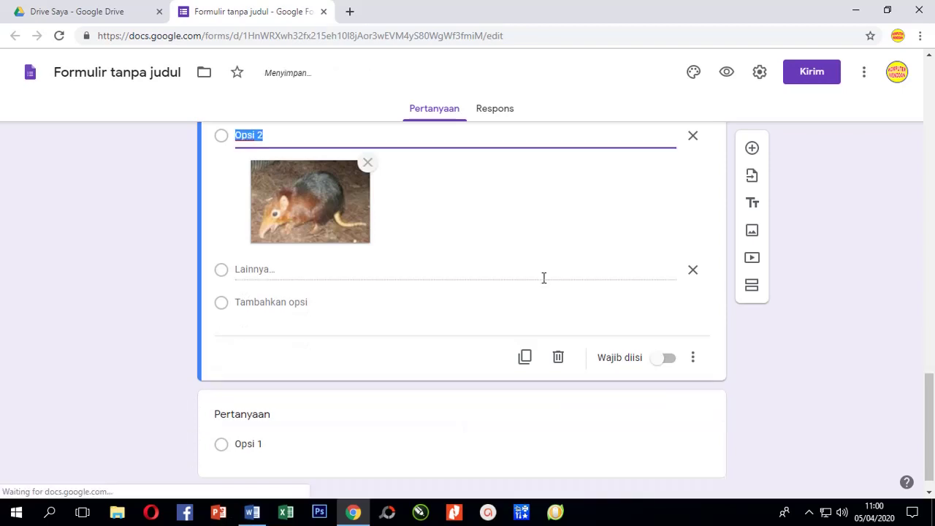
{"action": "left_click", "coordinate": [296, 303]}
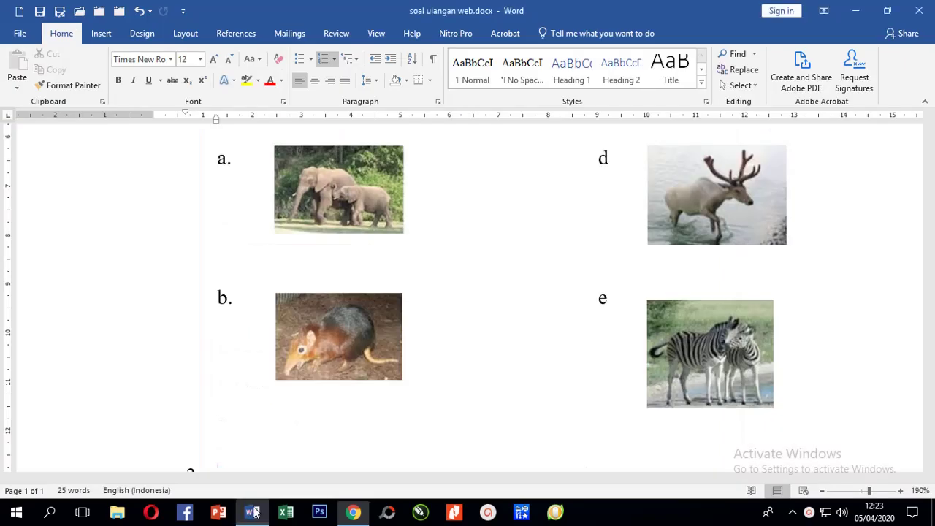
In the Word quiz document, save the zebra picture to Pictures as Kijang.jpg.
{"action": "left_click", "coordinate": [252, 512]}
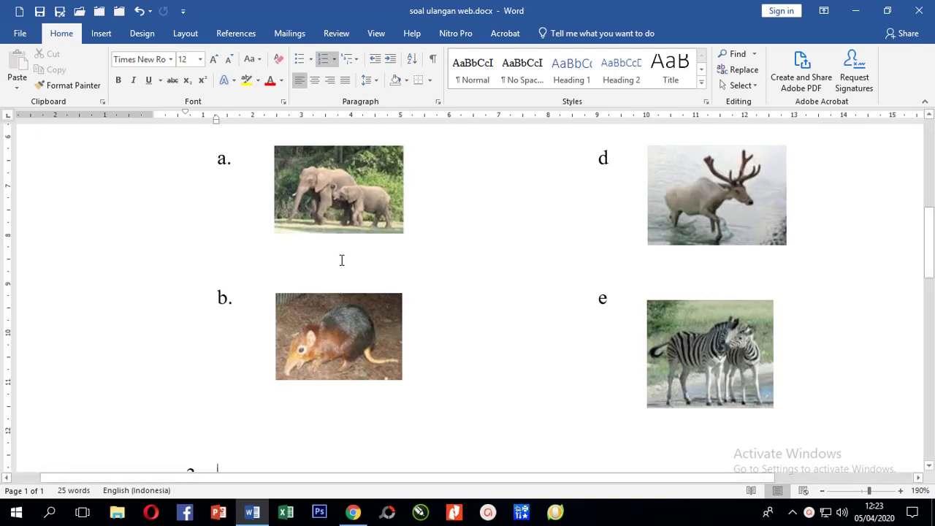
{"action": "left_click", "coordinate": [333, 206]}
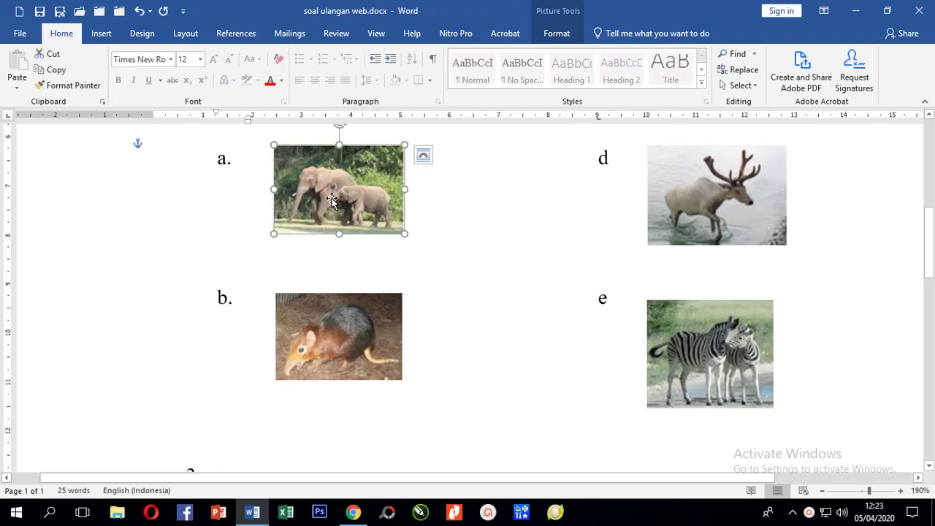
{"action": "left_click", "coordinate": [718, 366]}
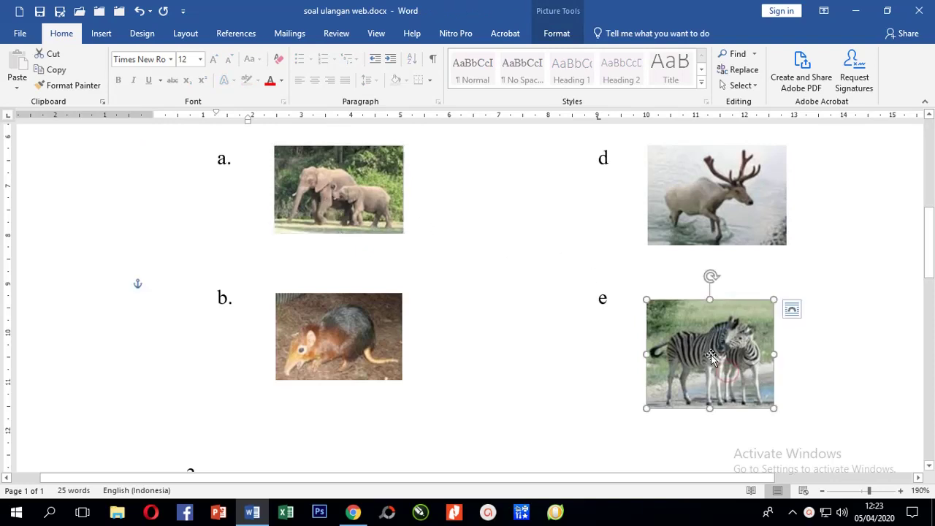
{"action": "right_click", "coordinate": [712, 357]}
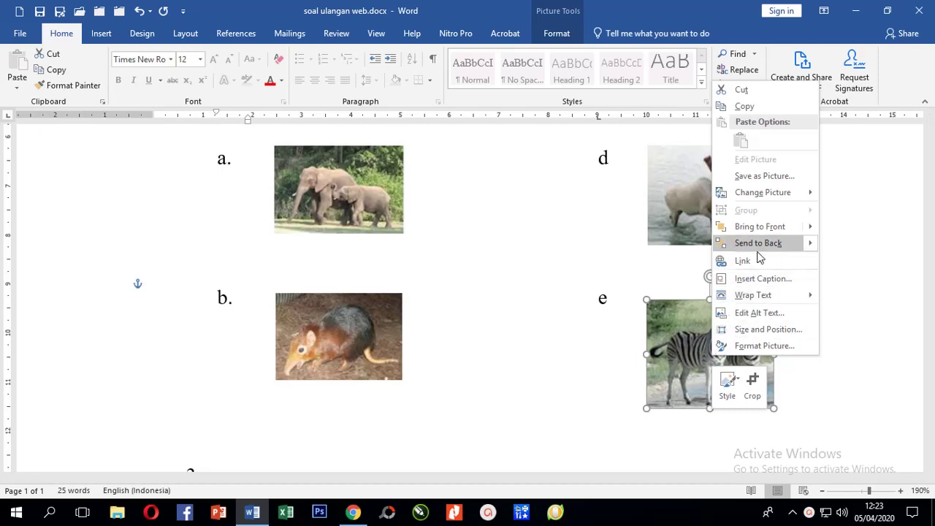
{"action": "left_click", "coordinate": [764, 176]}
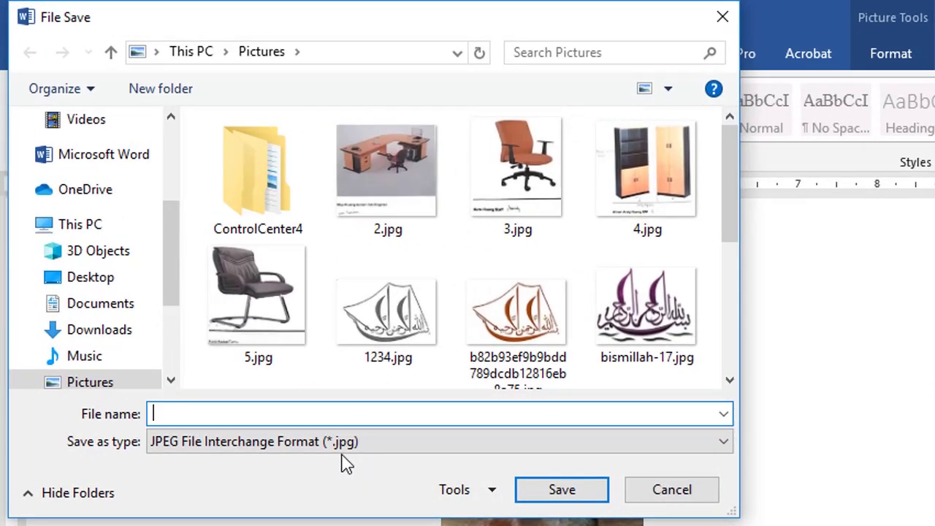
{"action": "type", "text": "Kijang"}
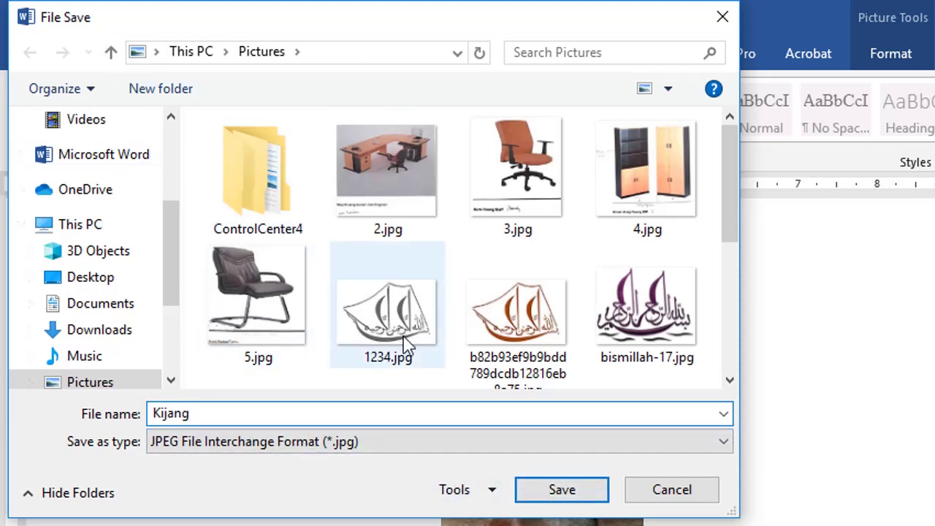
{"action": "left_click", "coordinate": [553, 490]}
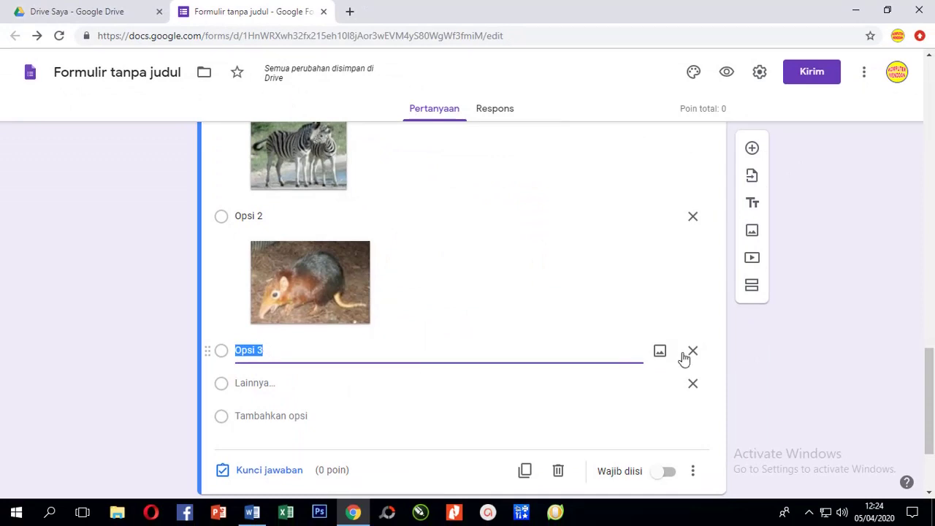
Upload Kijang.jpg from Pictures as the picture for the third option, Opsi 3.
{"action": "left_click", "coordinate": [658, 355]}
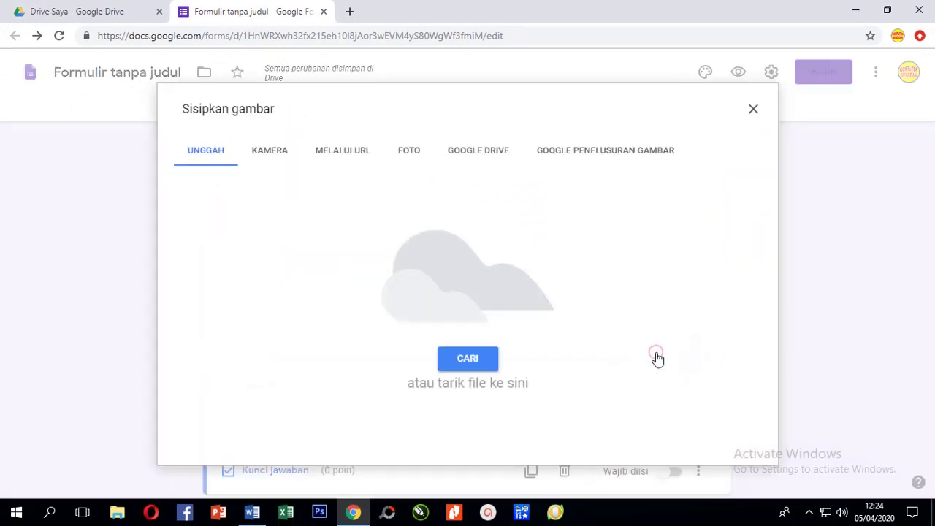
{"action": "left_click", "coordinate": [474, 361]}
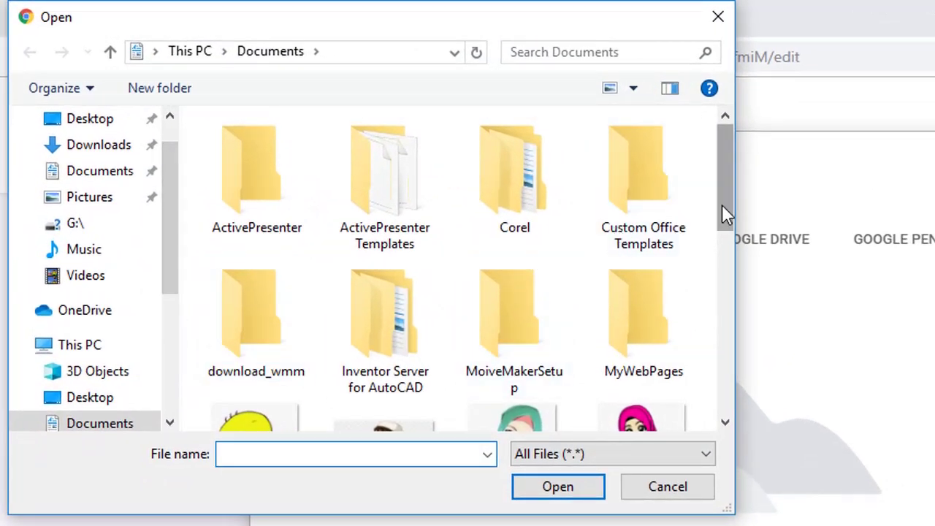
{"action": "left_click_drag", "start_coordinate": [722, 211], "coordinate": [730, 240]}
{"action": "scroll", "coordinate": [98, 409], "scroll_direction": "down", "scroll_amount": 1}
{"action": "left_click", "coordinate": [89, 423]}
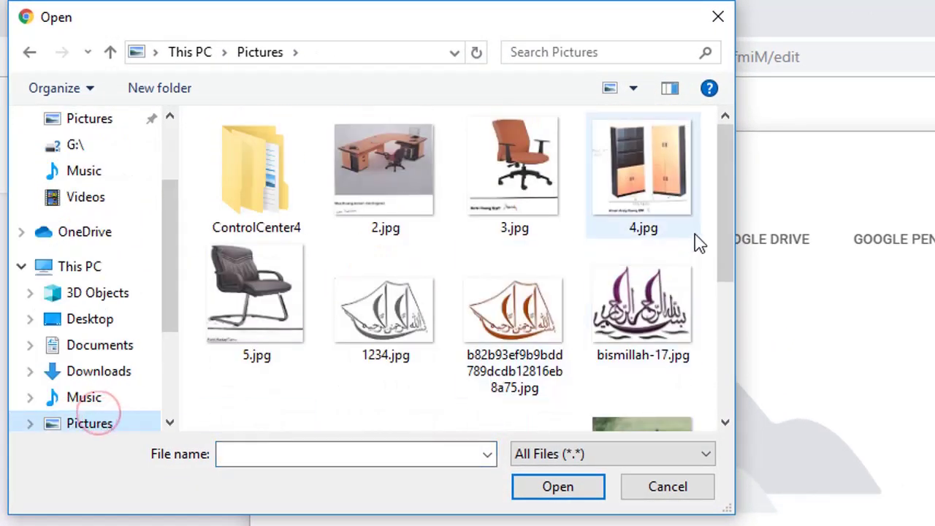
{"action": "scroll", "coordinate": [730, 223], "scroll_direction": "down", "scroll_amount": 4}
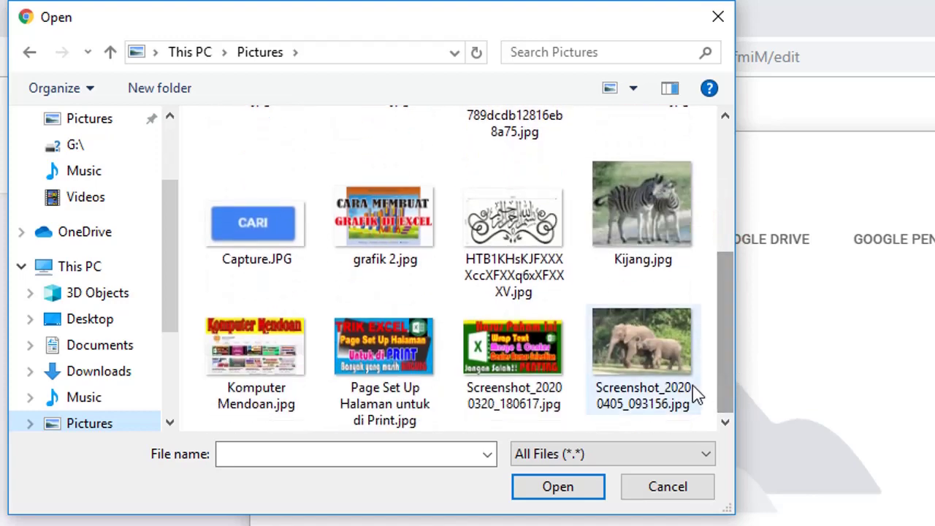
{"action": "left_click", "coordinate": [634, 217]}
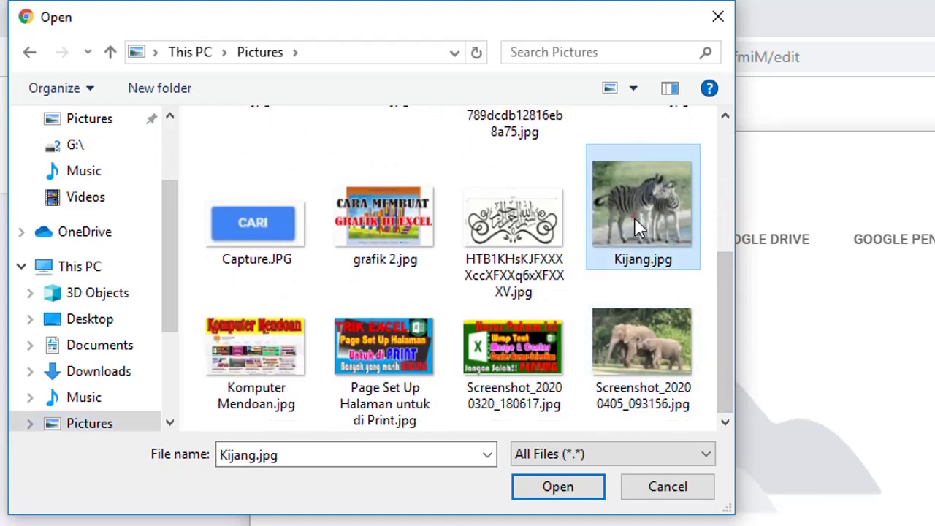
{"action": "left_click", "coordinate": [560, 486]}
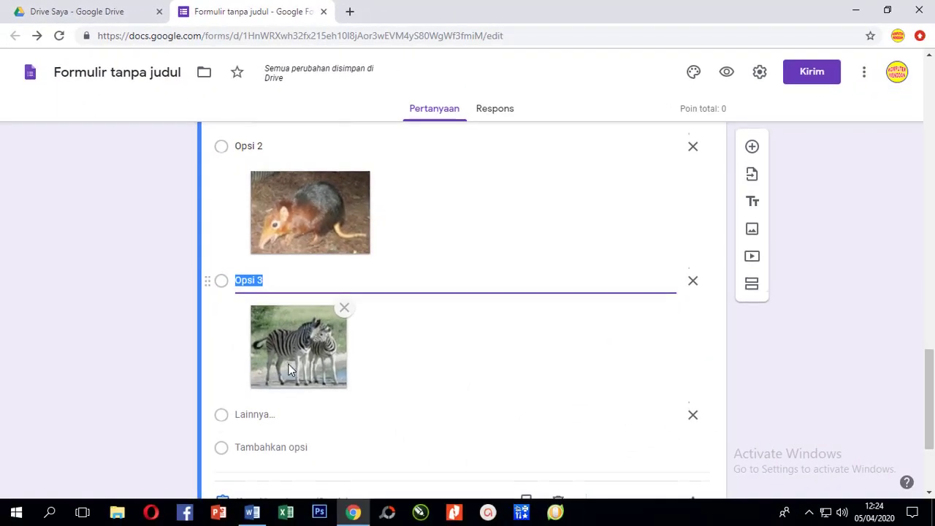
{"action": "scroll", "coordinate": [292, 373], "scroll_direction": "down", "scroll_amount": 2}
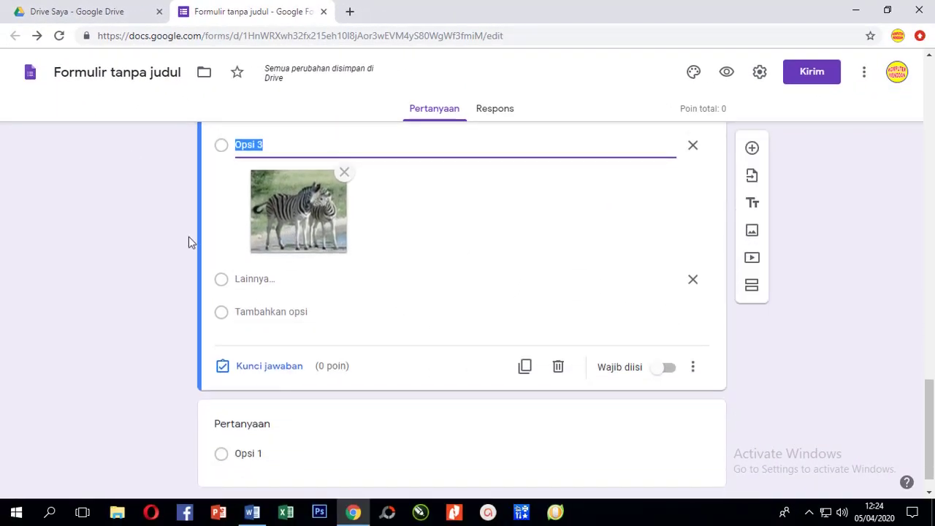
{"action": "left_click", "coordinate": [249, 280]}
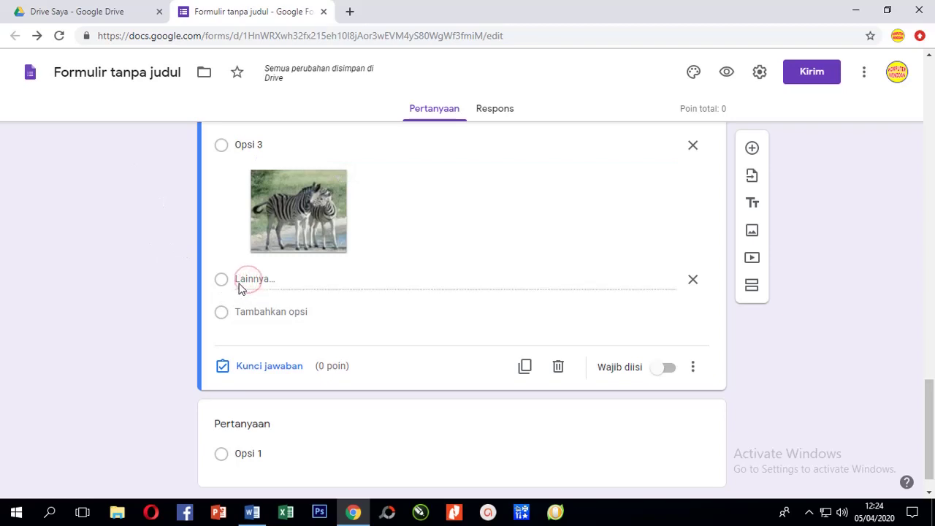
Add a fourth answer option, Opsi 4, and open its Sisipkan gambar window.
{"action": "left_click", "coordinate": [302, 313]}
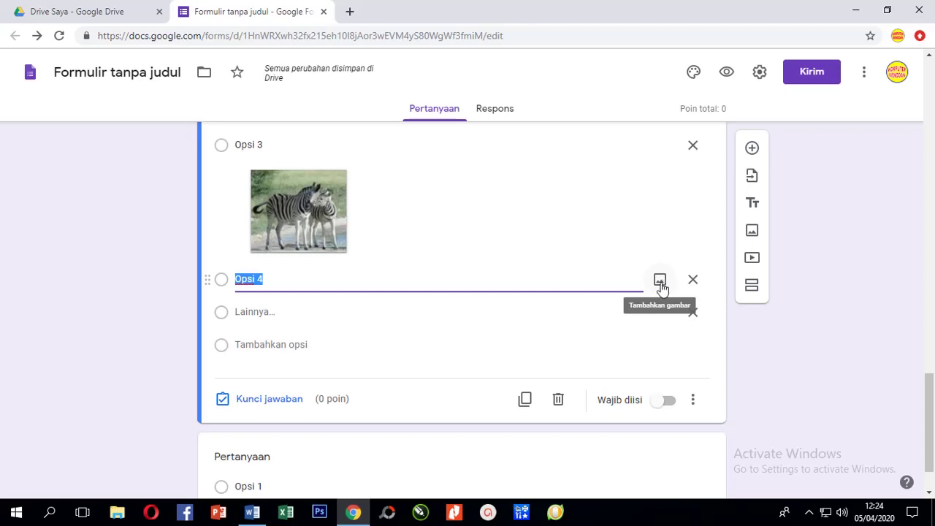
{"action": "left_click", "coordinate": [660, 282]}
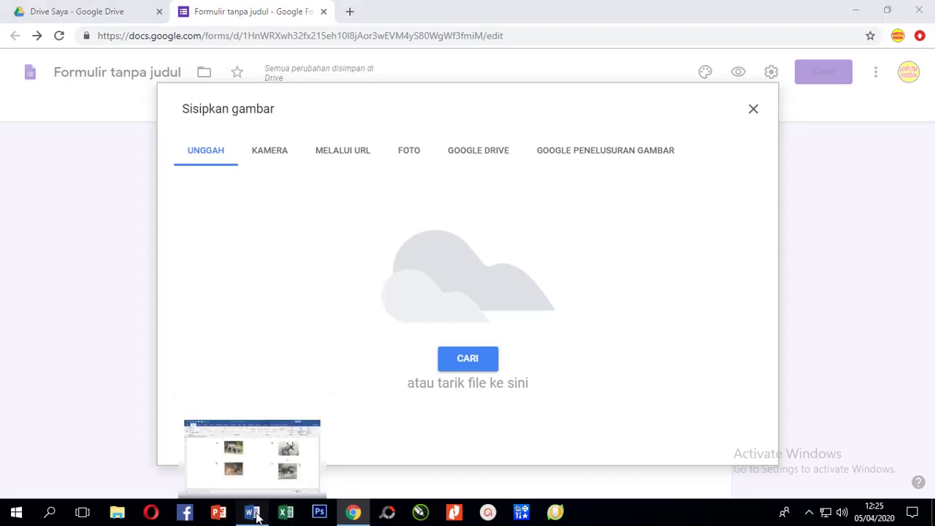
{"action": "left_click", "coordinate": [259, 514]}
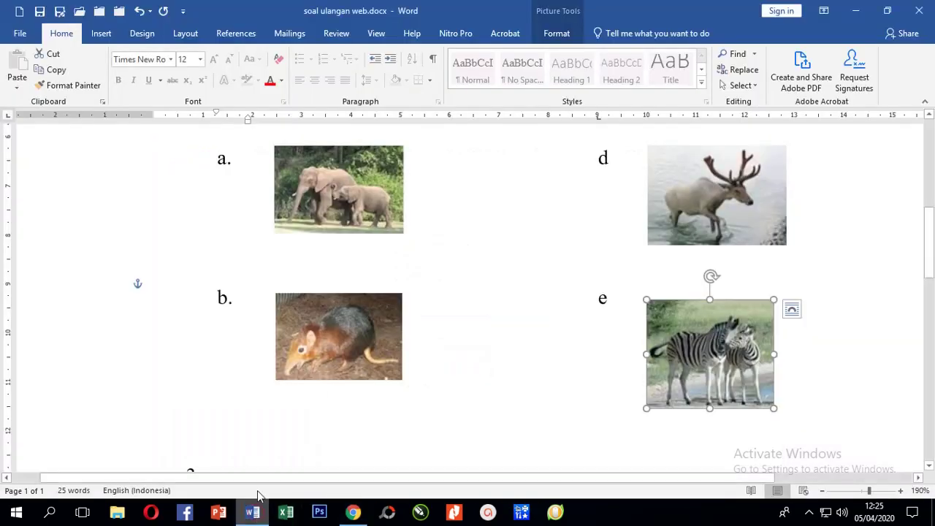
Search 'snep' from the Start menu and launch Snipping Tool.
{"action": "left_click", "coordinate": [16, 514]}
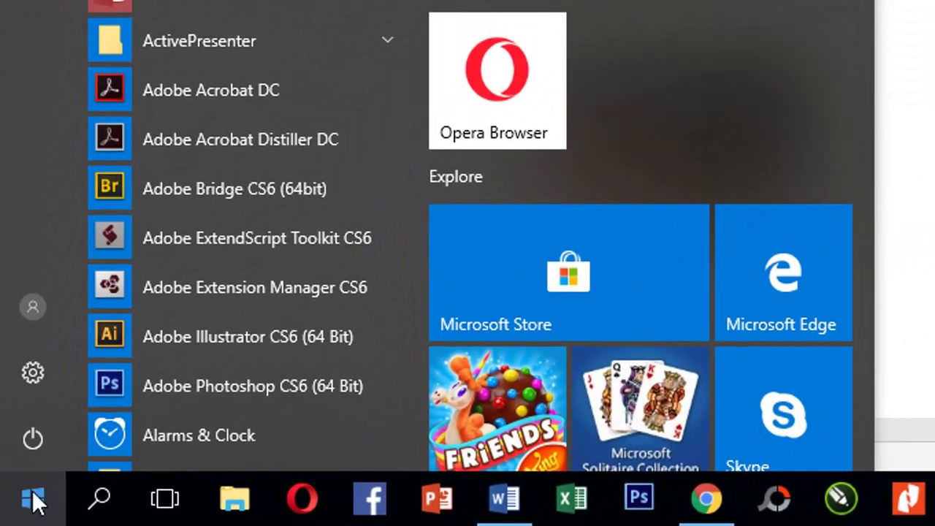
{"action": "right_click", "coordinate": [33, 500]}
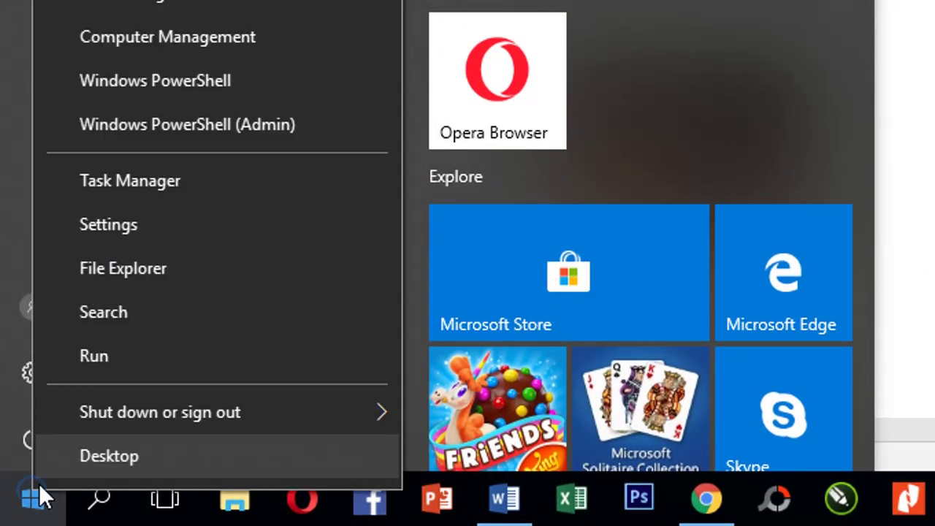
{"action": "left_click", "coordinate": [107, 316]}
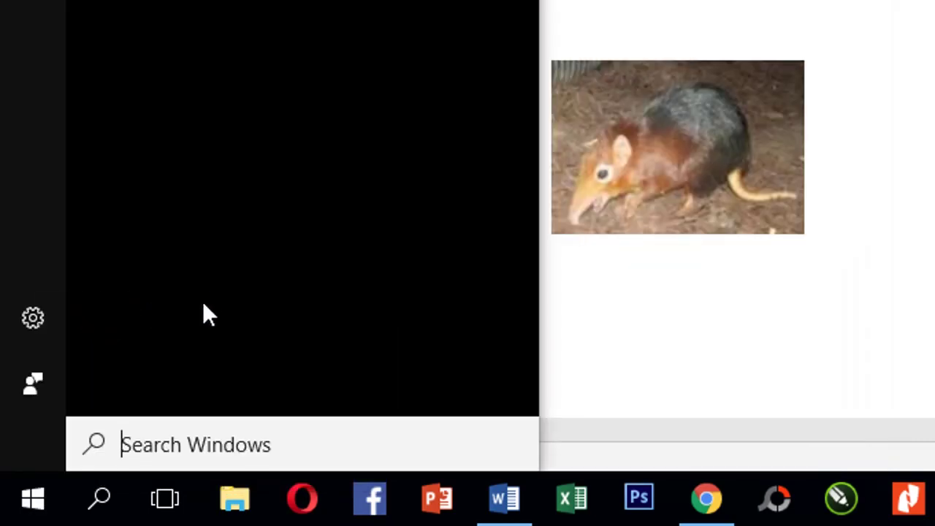
{"action": "type", "text": "snep"}
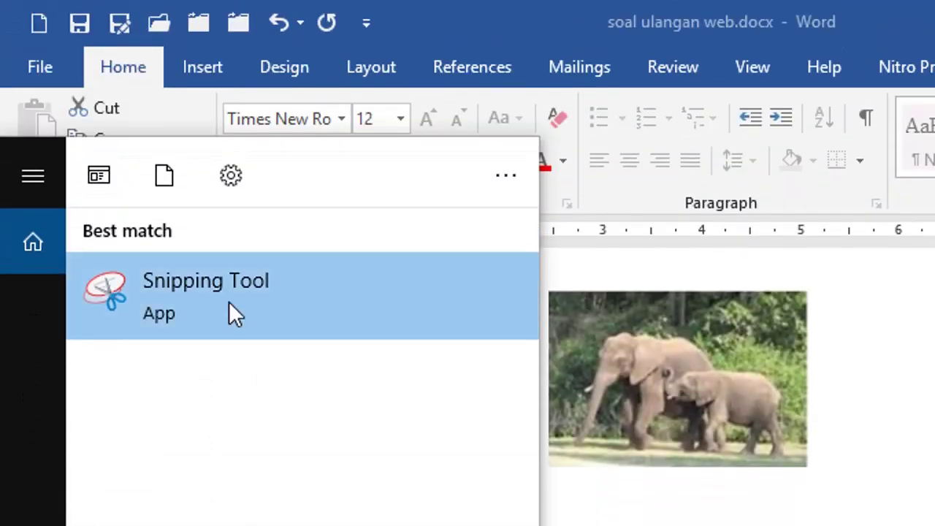
{"action": "left_click", "coordinate": [204, 285]}
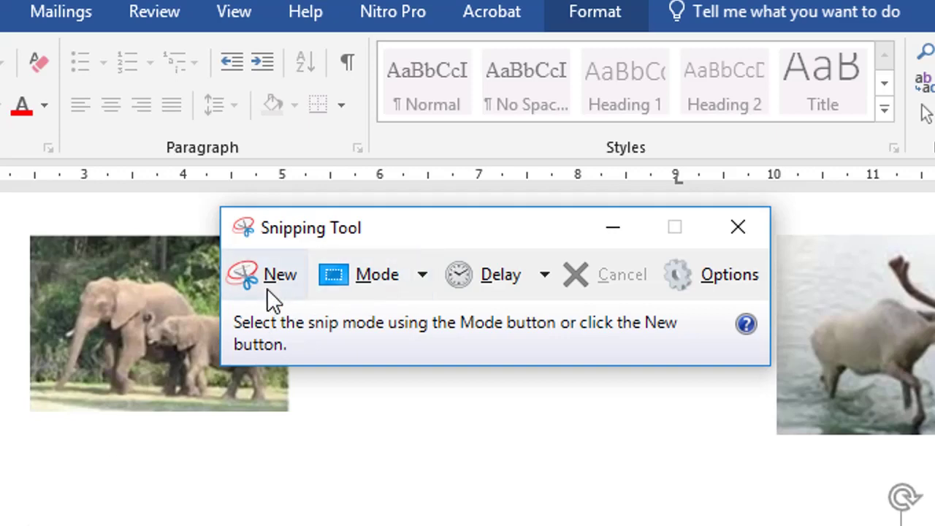
Snip the antlered deer picture from the Word document with Snipping Tool.
{"action": "left_click", "coordinate": [267, 280]}
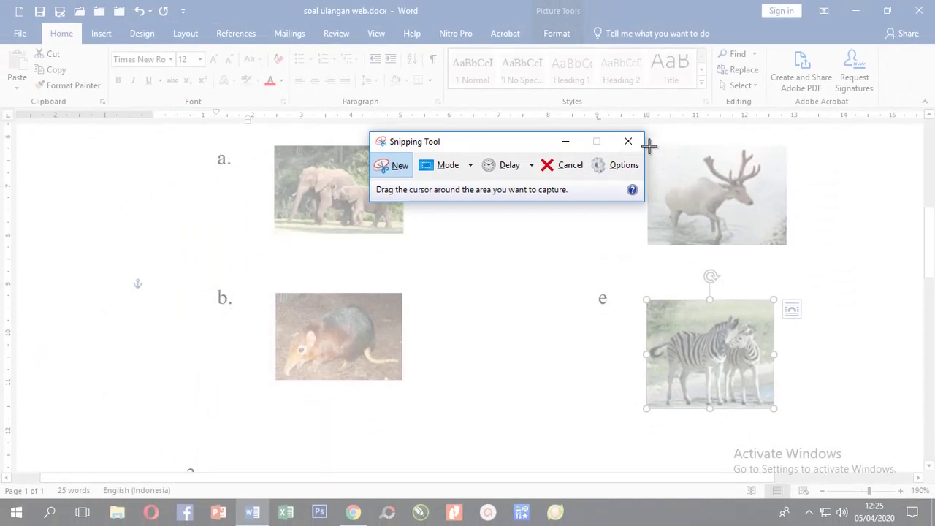
{"action": "left_click_drag", "start_coordinate": [650, 147], "coordinate": [784, 245]}
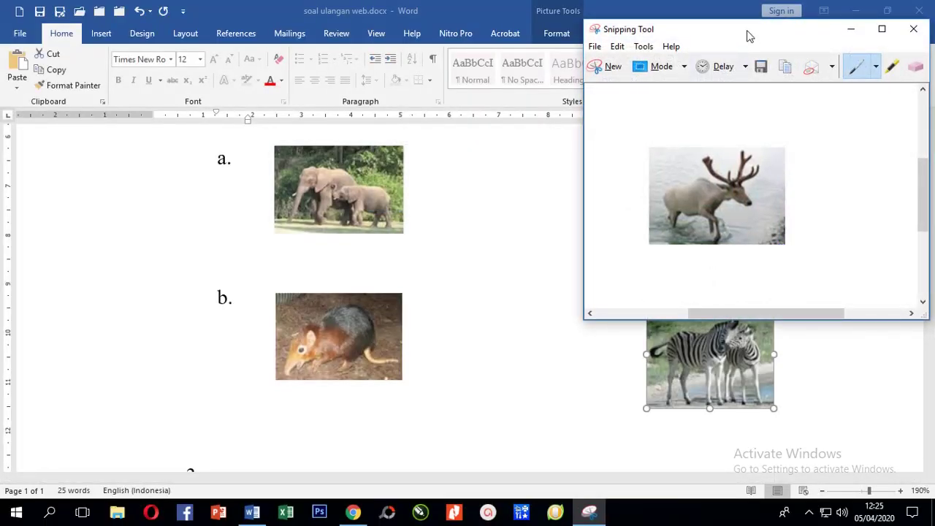
{"action": "left_click_drag", "start_coordinate": [749, 37], "coordinate": [300, 69]}
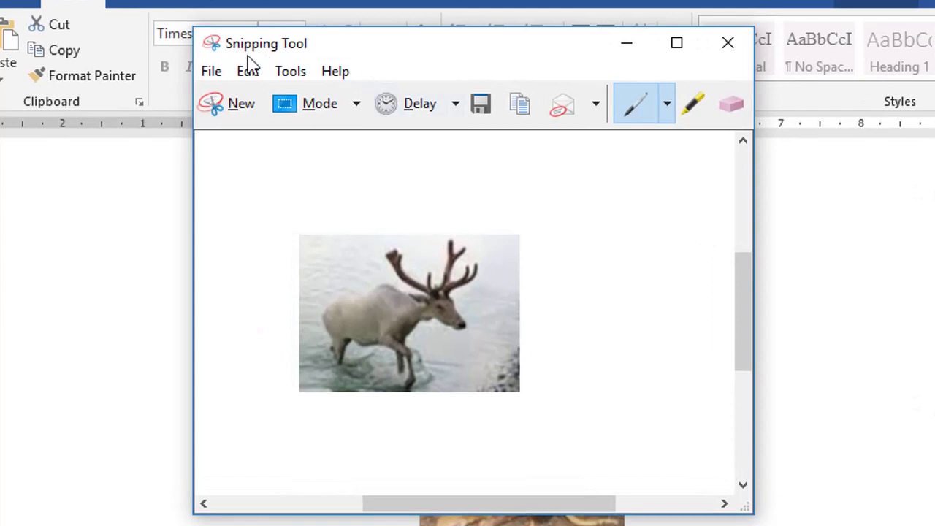
{"action": "left_click", "coordinate": [214, 73]}
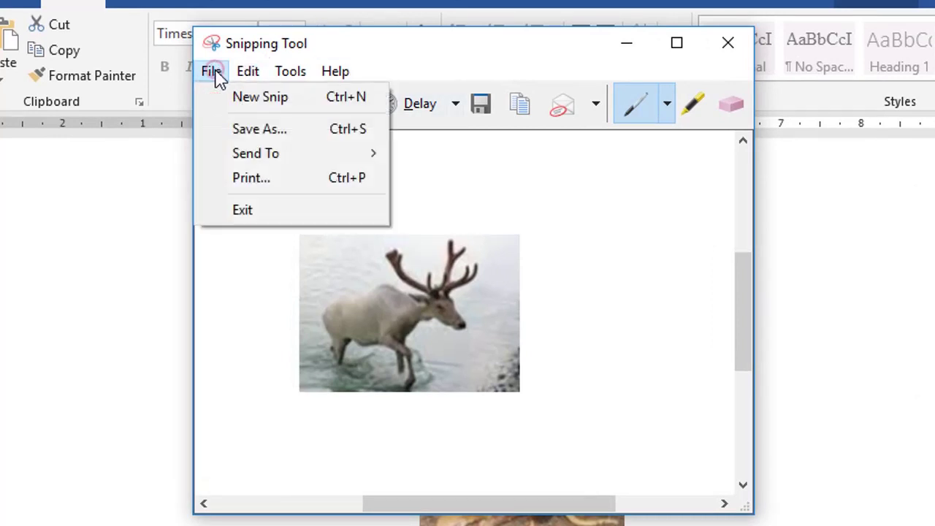
Save the deer snip to Pictures as 'Kijang a.JPG', keeping Capture.JPG, then close Snipping Tool.
{"action": "left_click", "coordinate": [270, 137]}
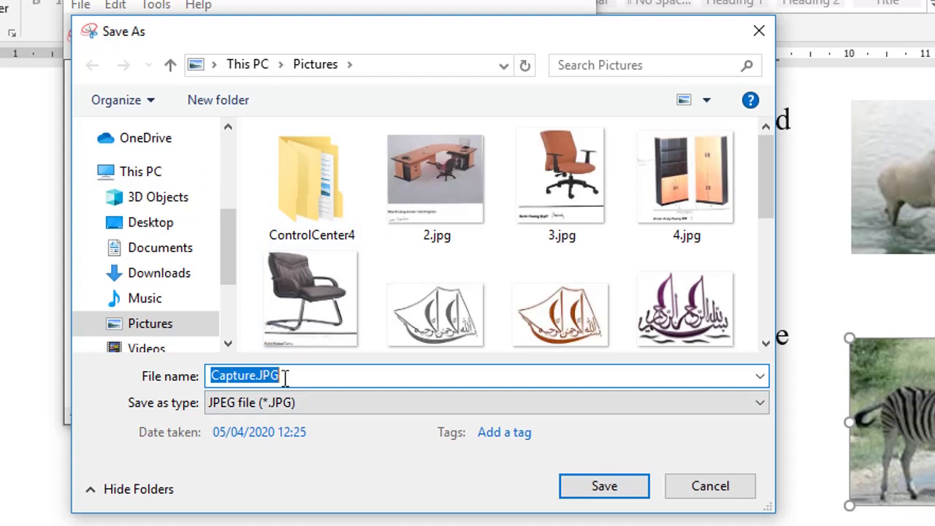
{"action": "left_click", "coordinate": [615, 490]}
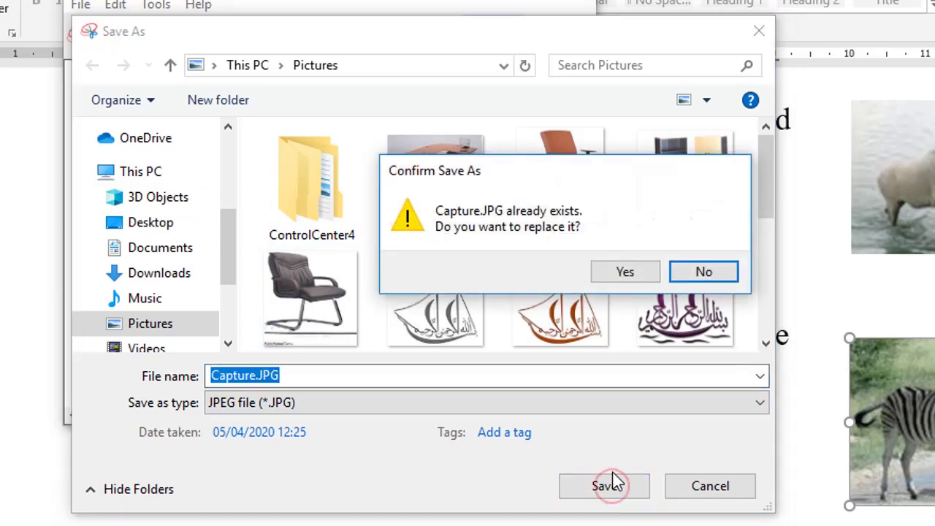
{"action": "left_click", "coordinate": [696, 278]}
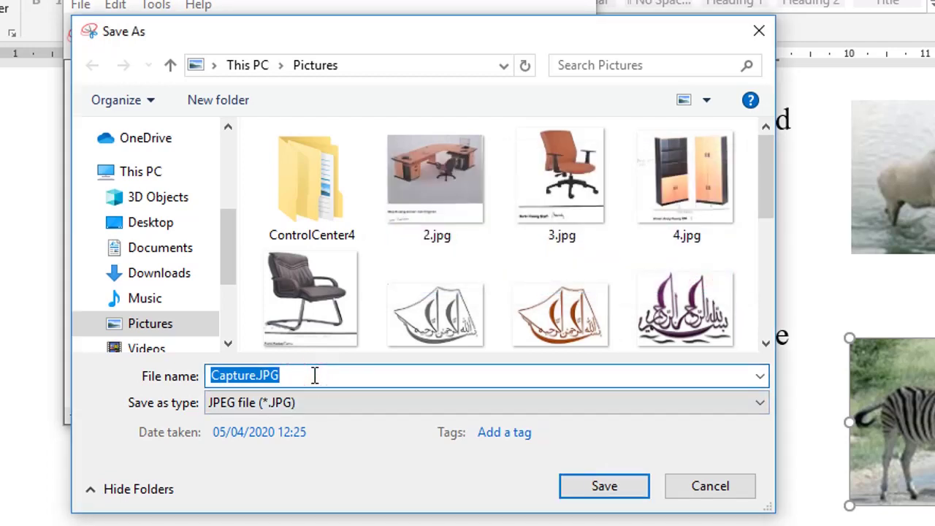
{"action": "key", "text": "Home"}
{"action": "key", "text": "ctrl+shift+Right"}
{"action": "type", "text": "Kijang a"}
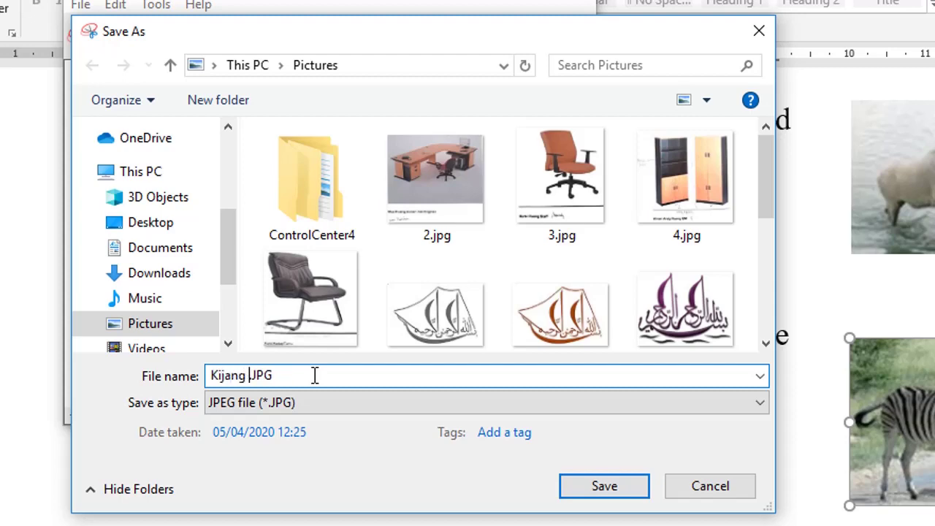
{"action": "left_click", "coordinate": [603, 489]}
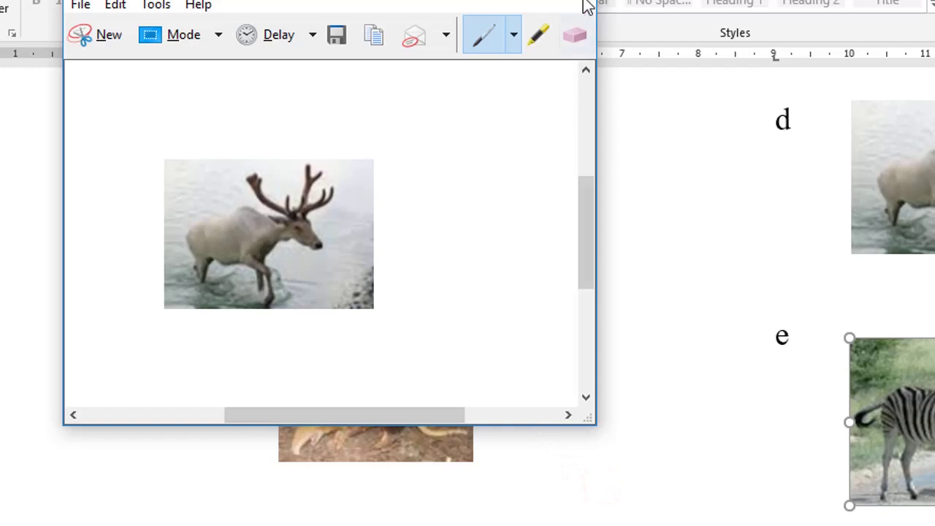
{"action": "left_click", "coordinate": [570, 1]}
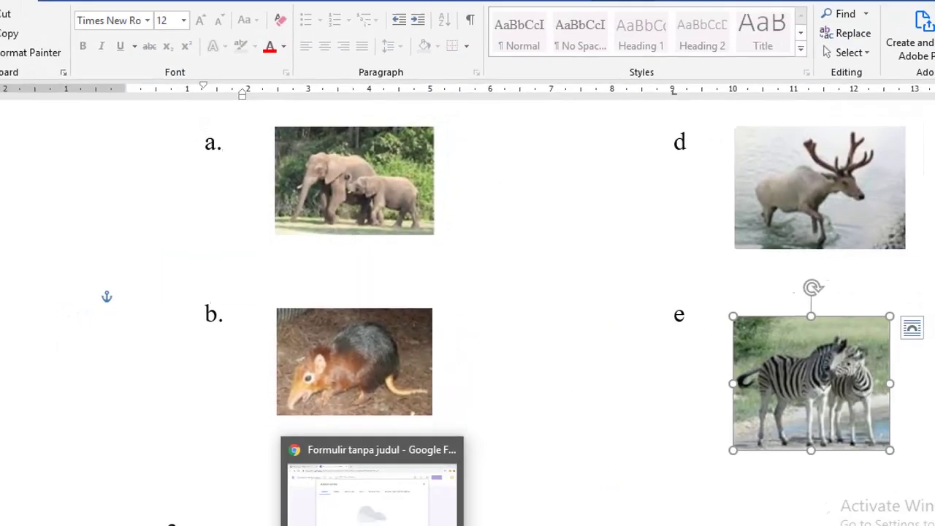
Upload Kijang a.JPG from Pictures as the picture for the fourth option, Opsi 4.
{"action": "left_click", "coordinate": [355, 514]}
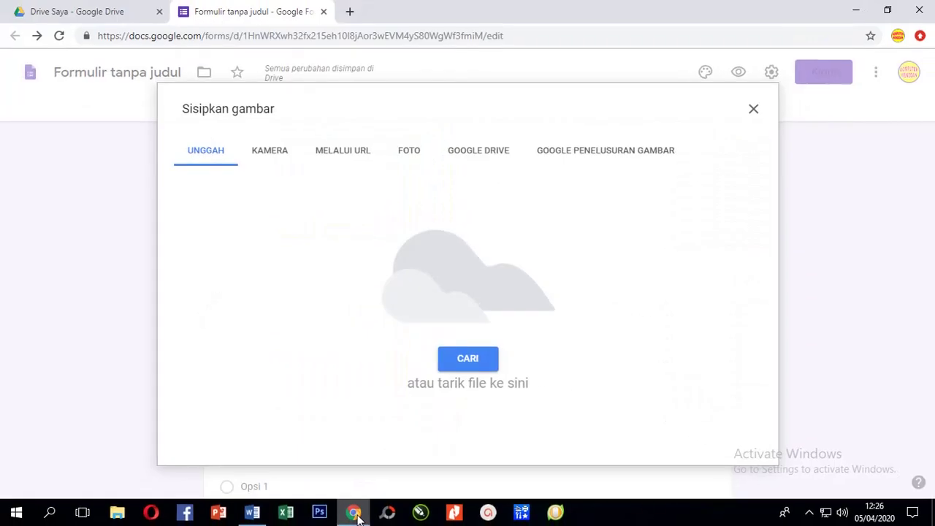
{"action": "left_click", "coordinate": [471, 360]}
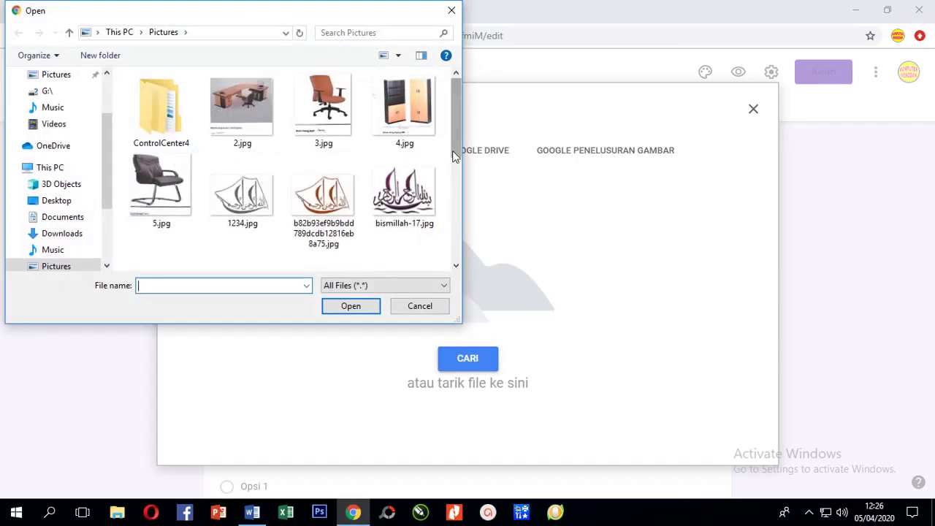
{"action": "left_click_drag", "start_coordinate": [453, 141], "coordinate": [453, 230]}
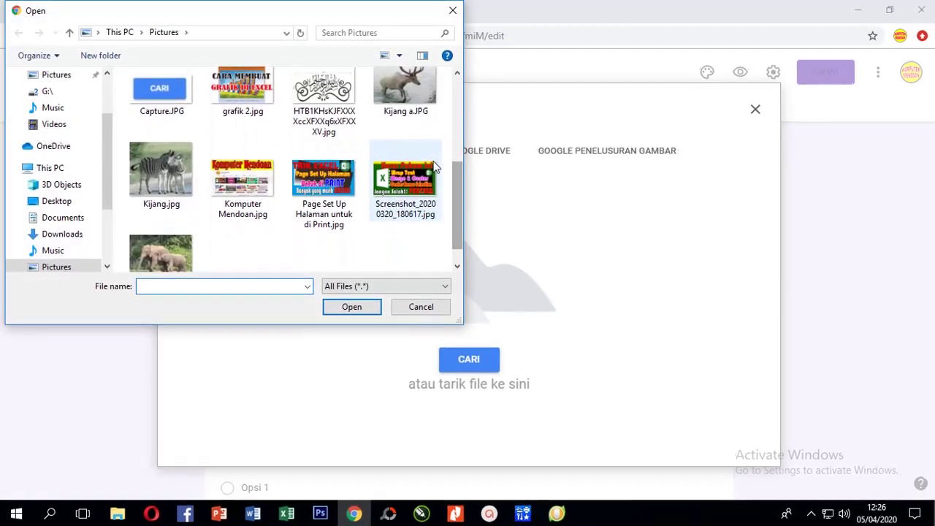
{"action": "left_click", "coordinate": [404, 89]}
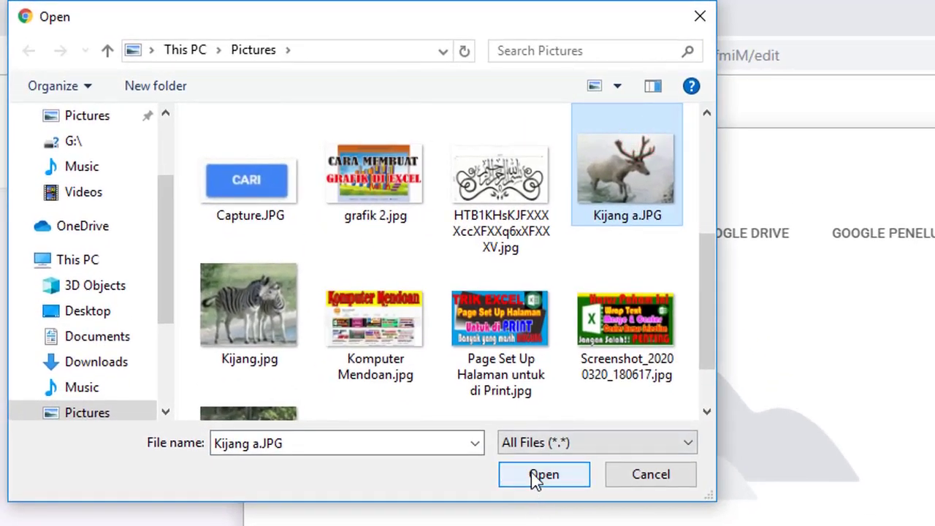
{"action": "left_click", "coordinate": [537, 474]}
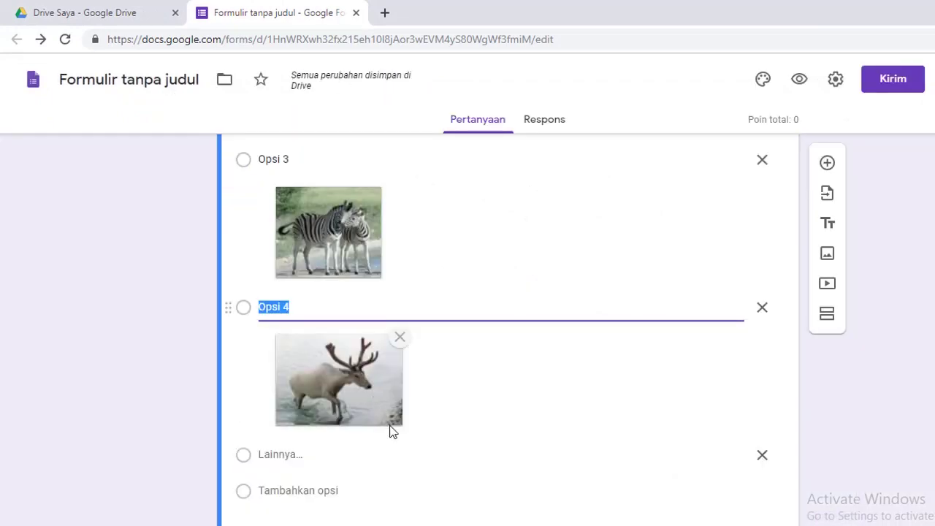
{"action": "scroll", "coordinate": [392, 428], "scroll_direction": "down", "scroll_amount": 2}
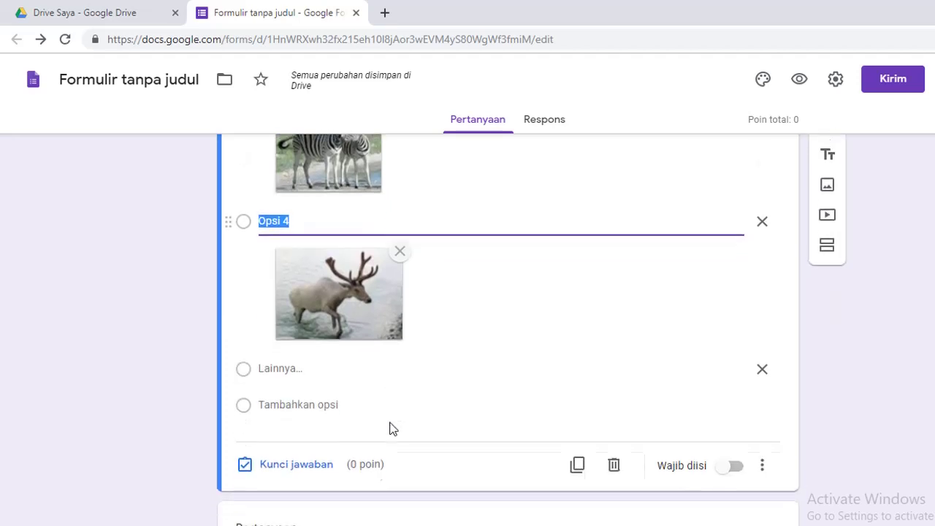
{"action": "scroll", "coordinate": [329, 358], "scroll_direction": "up", "scroll_amount": 2}
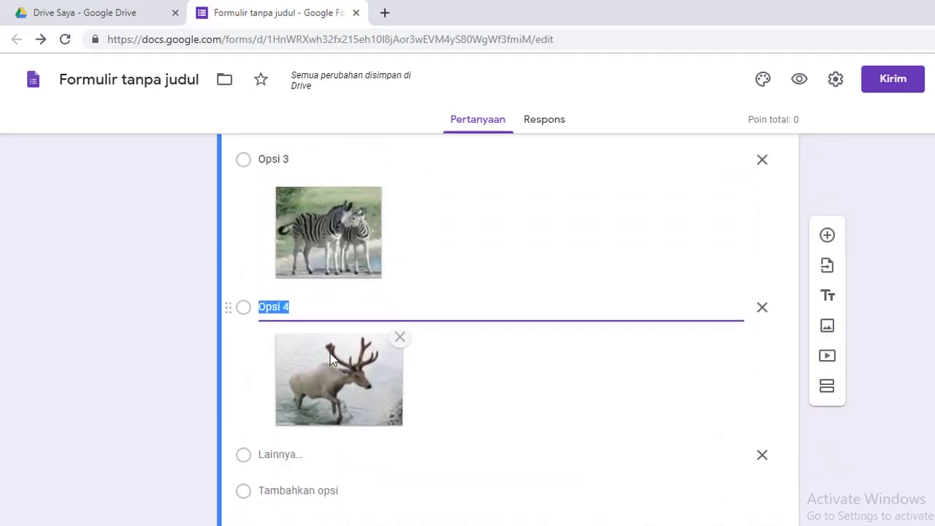
{"action": "scroll", "coordinate": [328, 363], "scroll_direction": "down", "scroll_amount": 2}
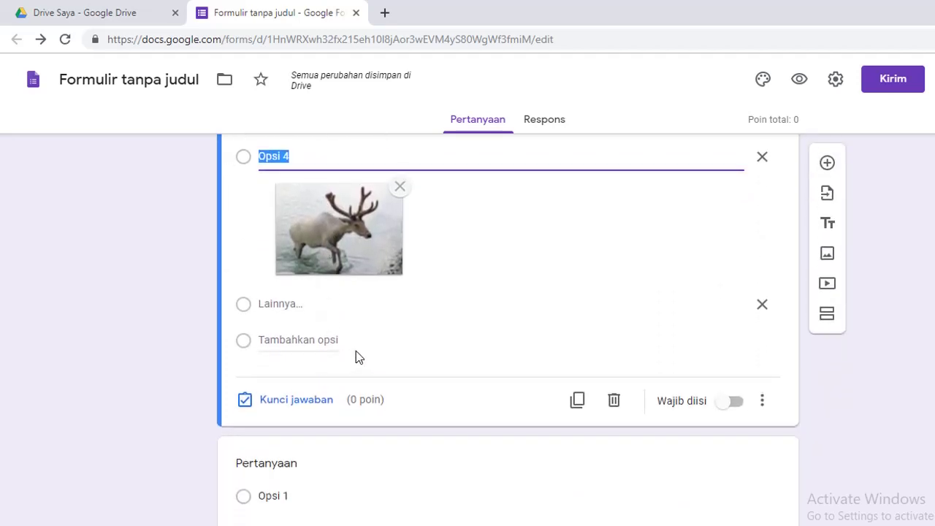
{"action": "scroll", "coordinate": [365, 358], "scroll_direction": "down", "scroll_amount": 1}
{"action": "scroll", "coordinate": [365, 359], "scroll_direction": "up", "scroll_amount": 2}
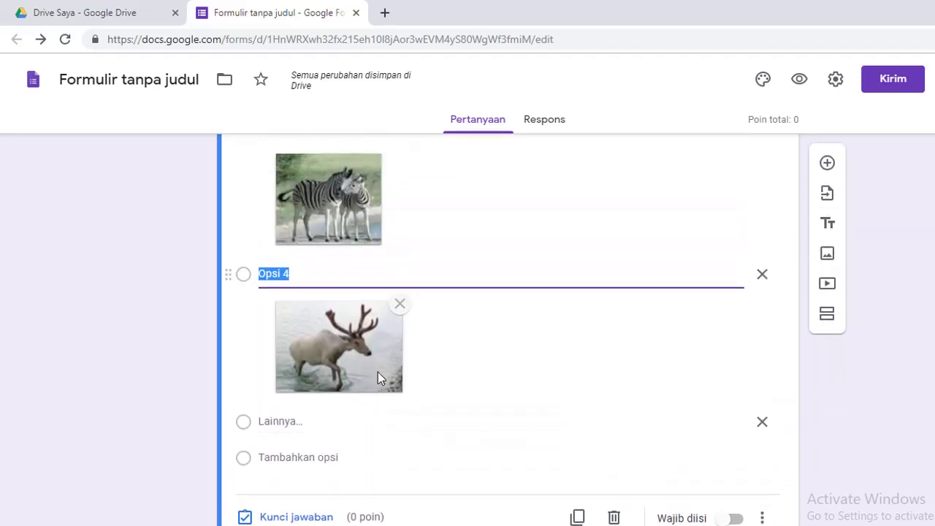
{"action": "scroll", "coordinate": [377, 372], "scroll_direction": "down", "scroll_amount": 1}
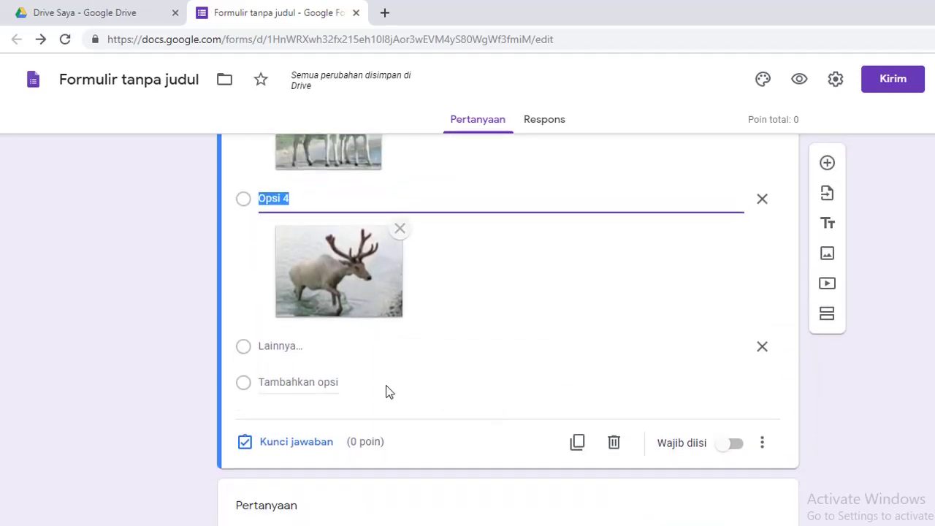
{"action": "scroll", "coordinate": [401, 385], "scroll_direction": "up", "scroll_amount": 3}
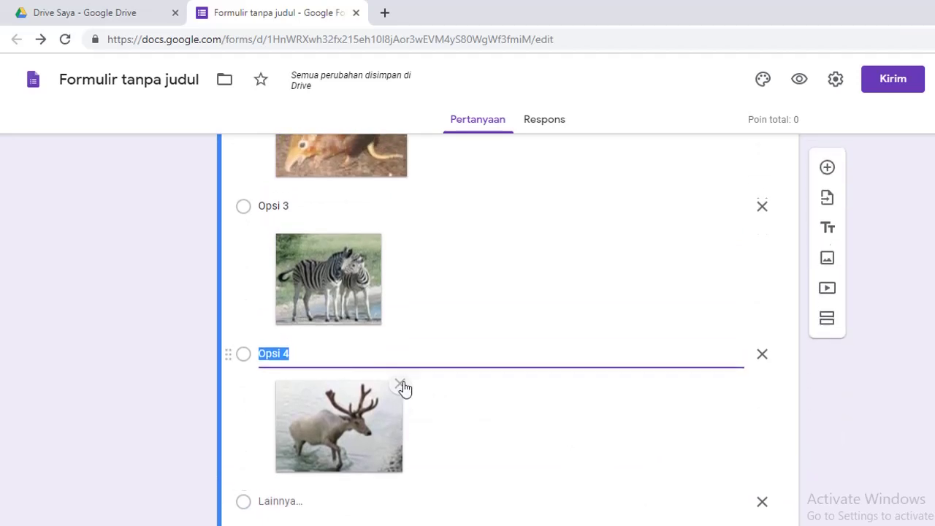
{"action": "scroll", "coordinate": [403, 383], "scroll_direction": "up", "scroll_amount": 7}
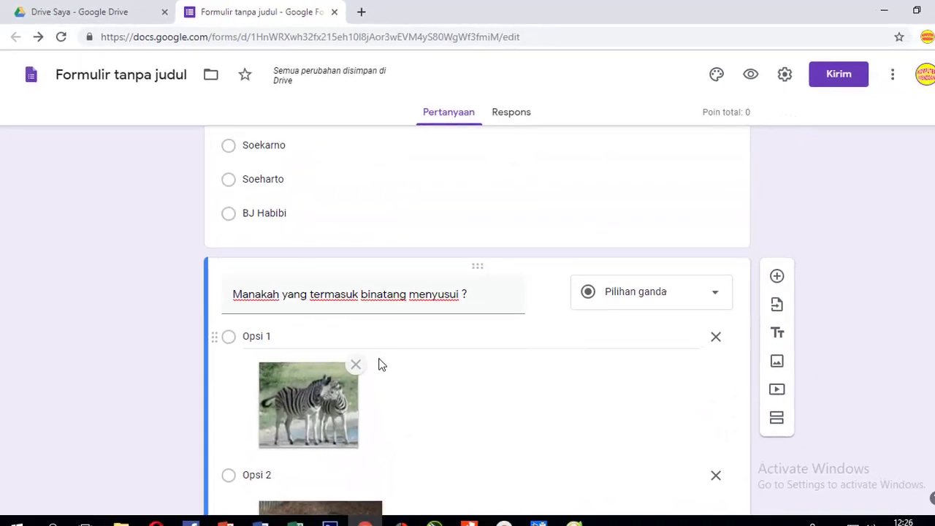
{"action": "scroll", "coordinate": [369, 353], "scroll_direction": "up", "scroll_amount": 5}
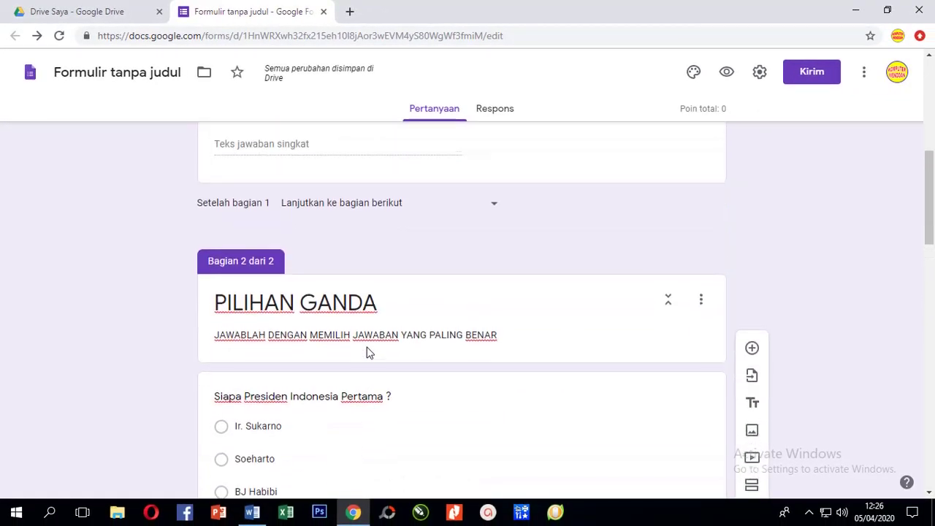
{"action": "scroll", "coordinate": [369, 353], "scroll_direction": "down", "scroll_amount": 2}
{"action": "scroll", "coordinate": [369, 352], "scroll_direction": "down", "scroll_amount": 1}
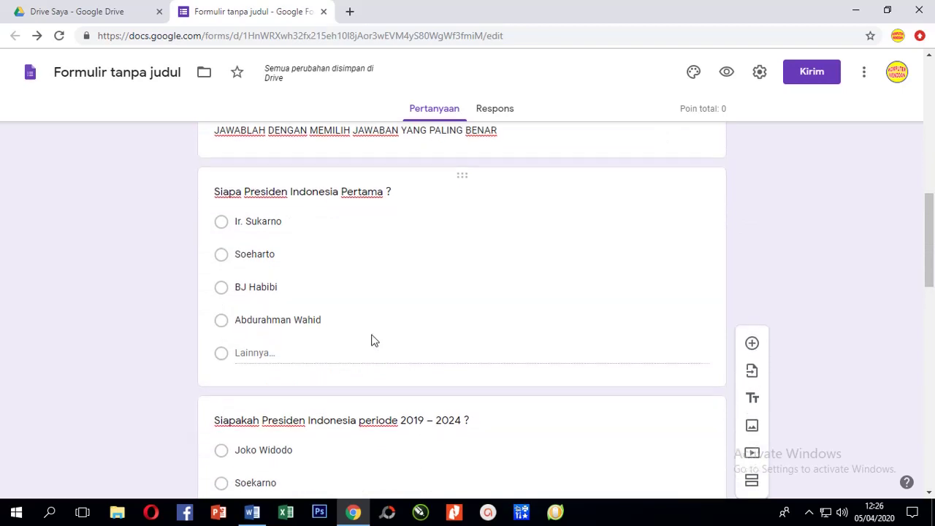
{"action": "scroll", "coordinate": [377, 314], "scroll_direction": "up", "scroll_amount": 1}
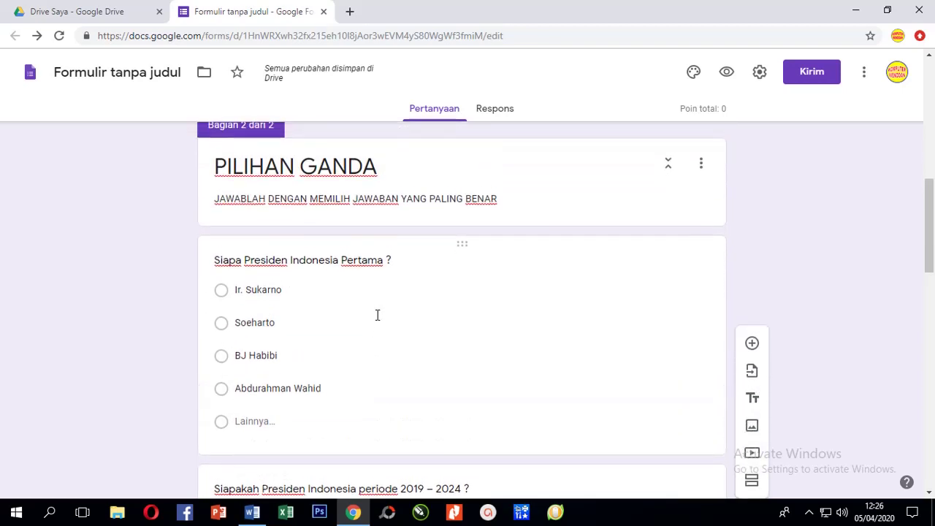
Mark Ir. Sukarno as the first-president question's correct answer, worth 20 points.
{"action": "left_click", "coordinate": [423, 308]}
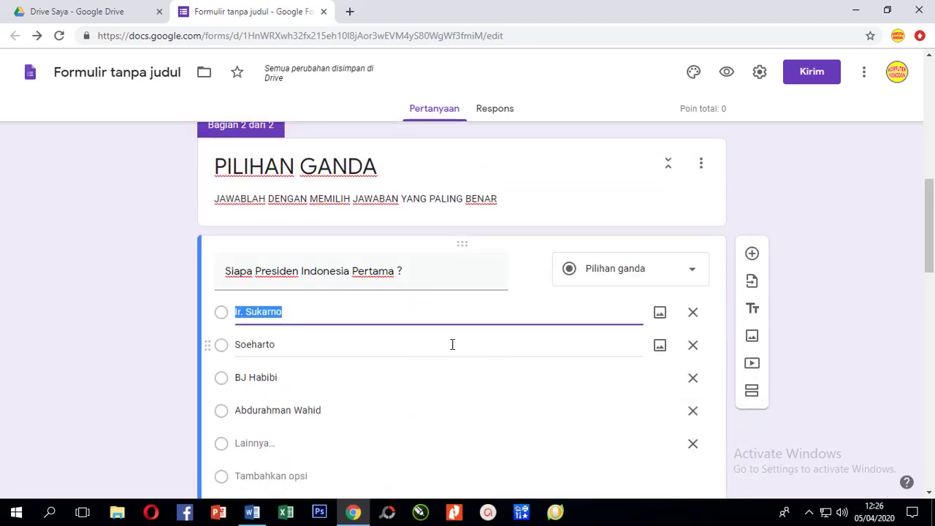
{"action": "scroll", "coordinate": [437, 350], "scroll_direction": "down", "scroll_amount": 2}
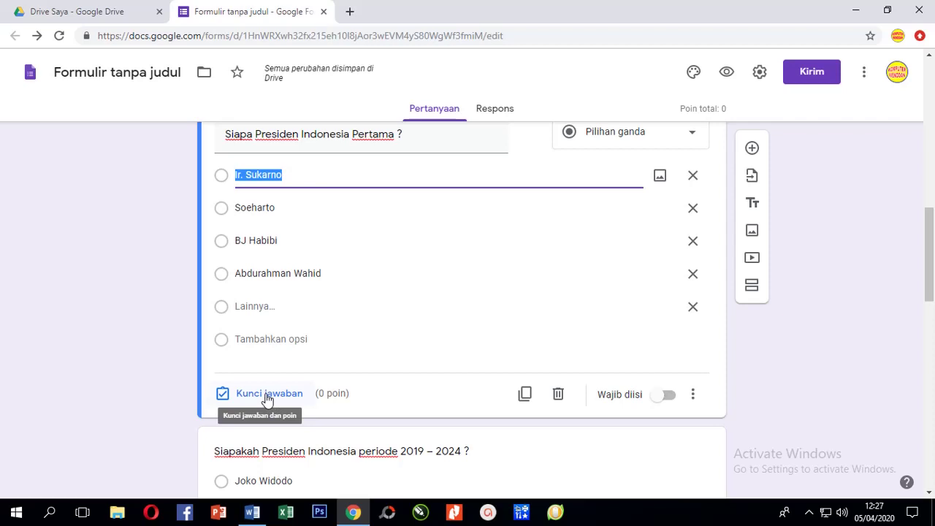
{"action": "left_click", "coordinate": [268, 395]}
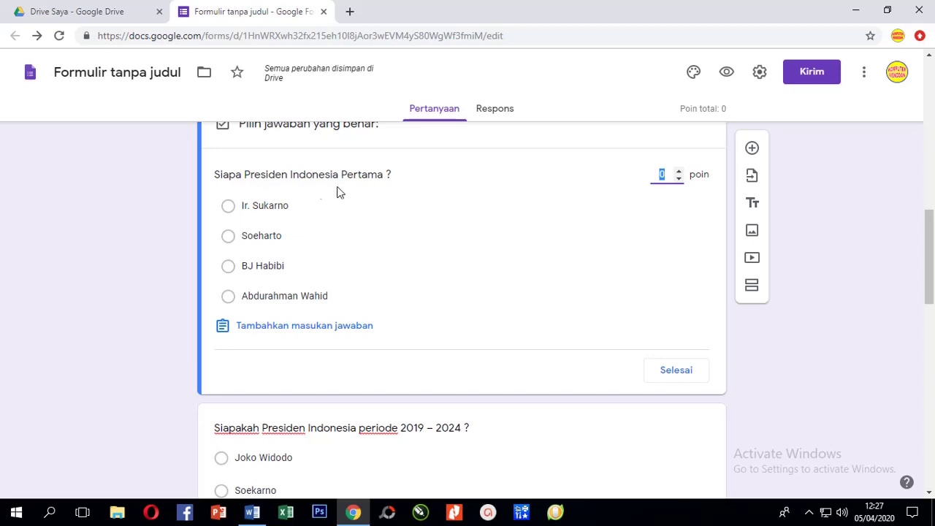
{"action": "left_click", "coordinate": [234, 211]}
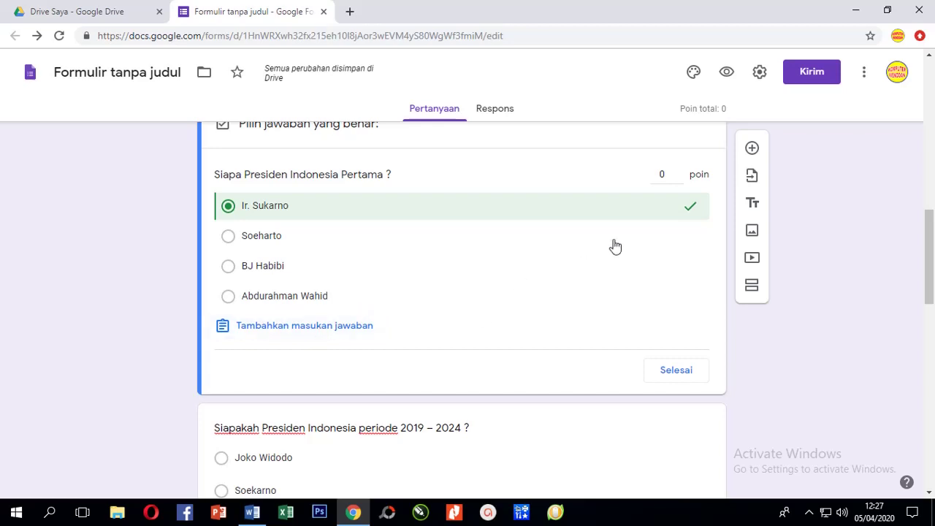
{"action": "left_click", "coordinate": [662, 176]}
{"action": "left_click", "coordinate": [680, 178]}
{"action": "type", "text": "20"}
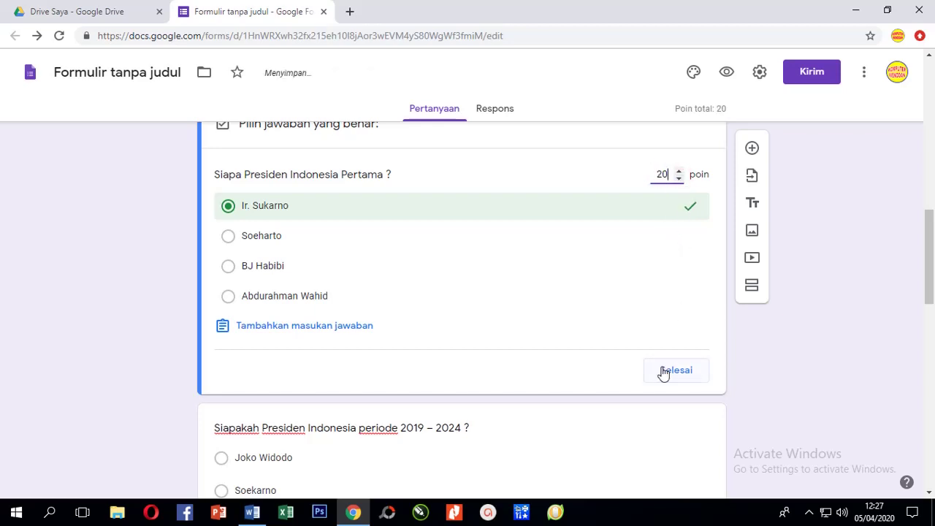
{"action": "left_click", "coordinate": [670, 371]}
{"action": "scroll", "coordinate": [363, 326], "scroll_direction": "down", "scroll_amount": 4}
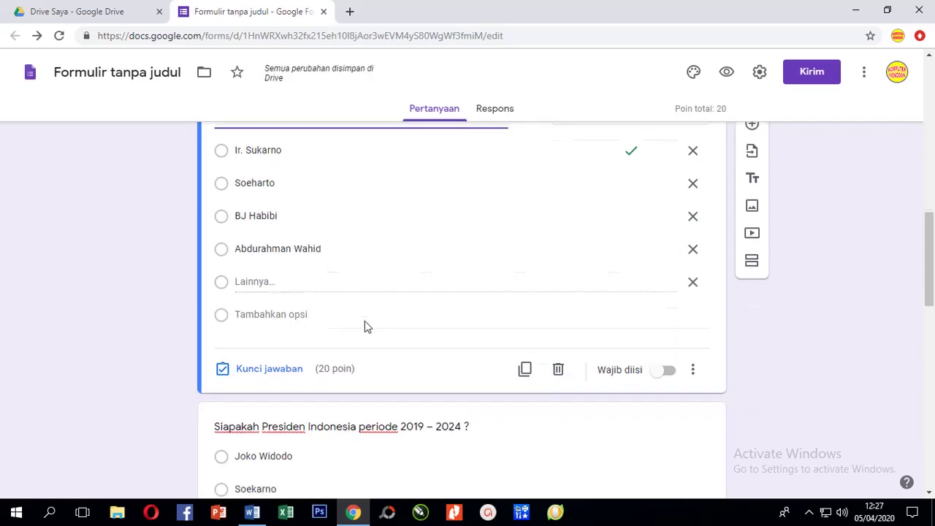
{"action": "left_click", "coordinate": [363, 267]}
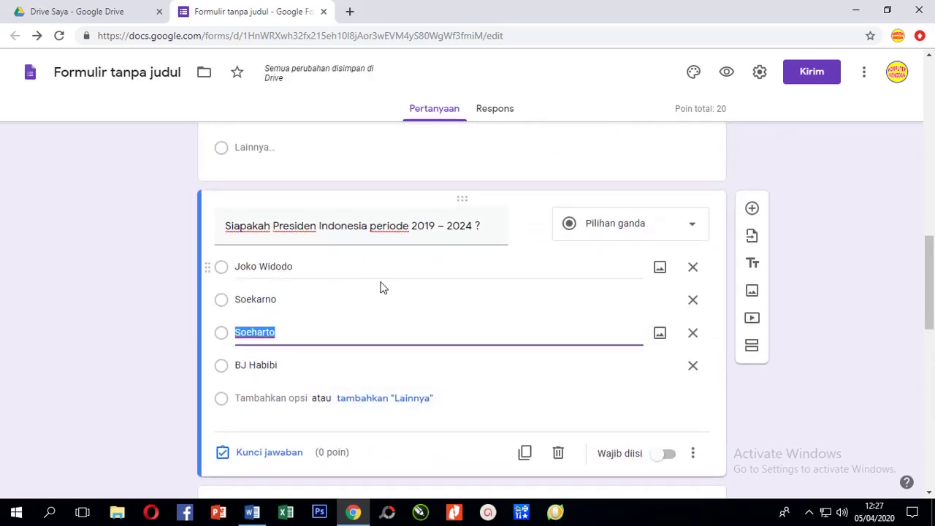
Mark Joko Widodo as the 2019–2024 president question's correct answer, worth 20 points.
{"action": "scroll", "coordinate": [378, 298], "scroll_direction": "down", "scroll_amount": 1}
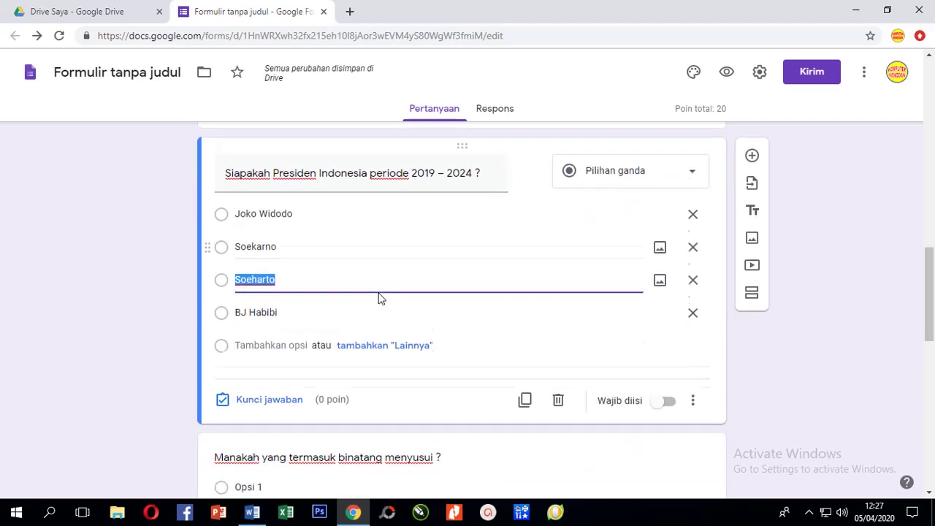
{"action": "scroll", "coordinate": [316, 252], "scroll_direction": "up", "scroll_amount": 1}
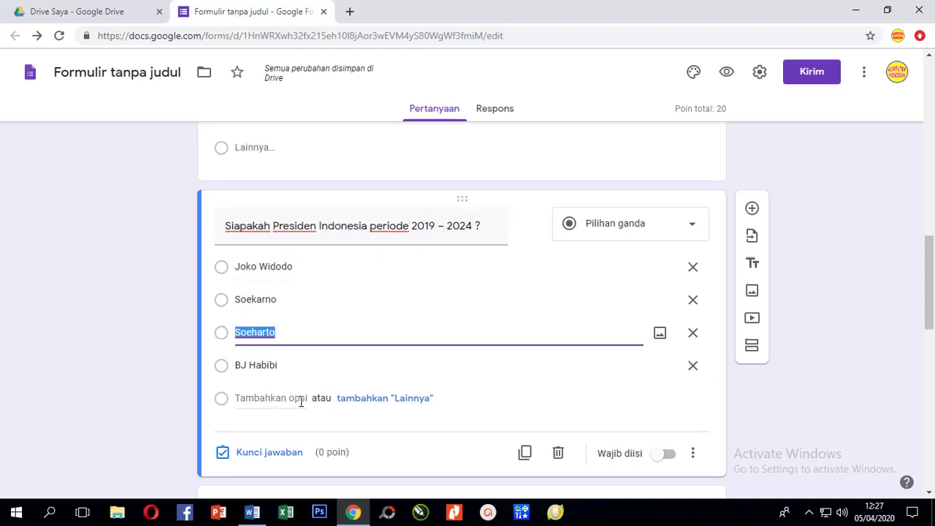
{"action": "scroll", "coordinate": [302, 399], "scroll_direction": "down", "scroll_amount": 1}
{"action": "left_click", "coordinate": [251, 390]}
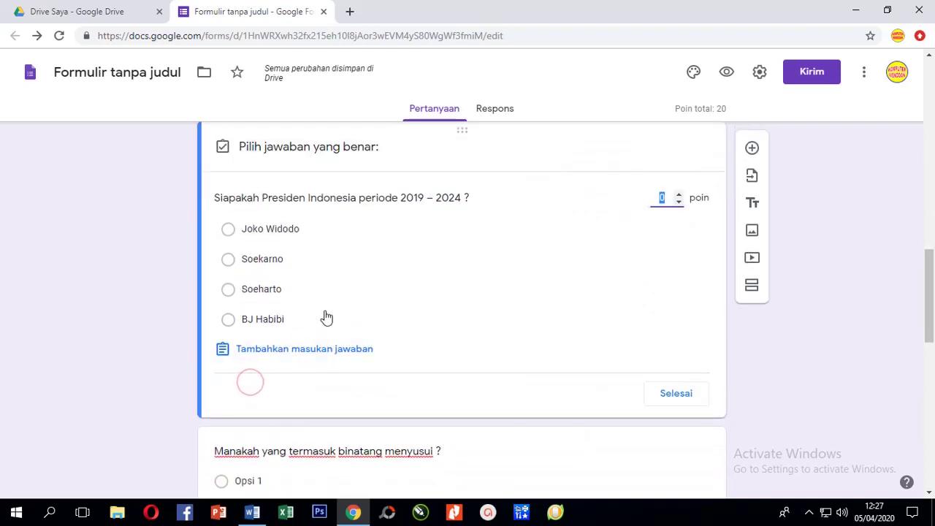
{"action": "left_click", "coordinate": [259, 234]}
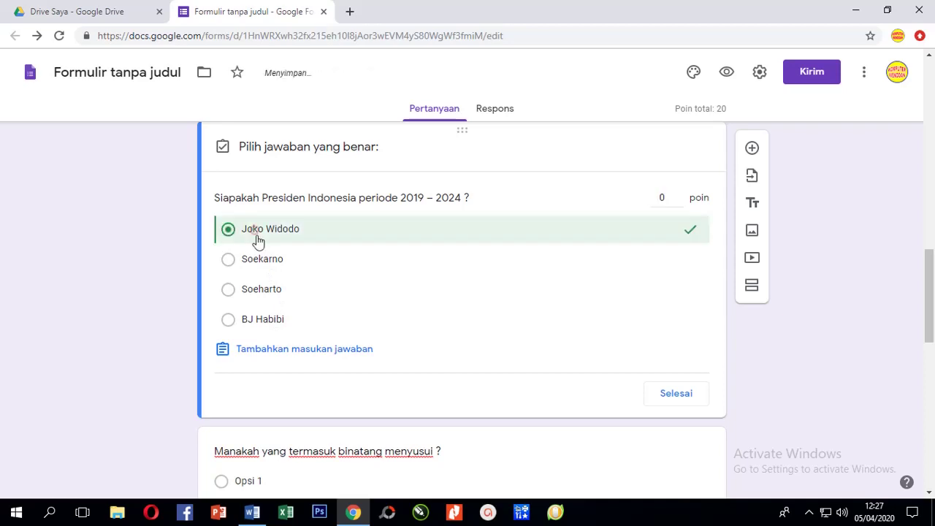
{"action": "left_click", "coordinate": [661, 199]}
{"action": "type", "text": "20"}
{"action": "left_click", "coordinate": [676, 395]}
{"action": "scroll", "coordinate": [422, 385], "scroll_direction": "down", "scroll_amount": 1}
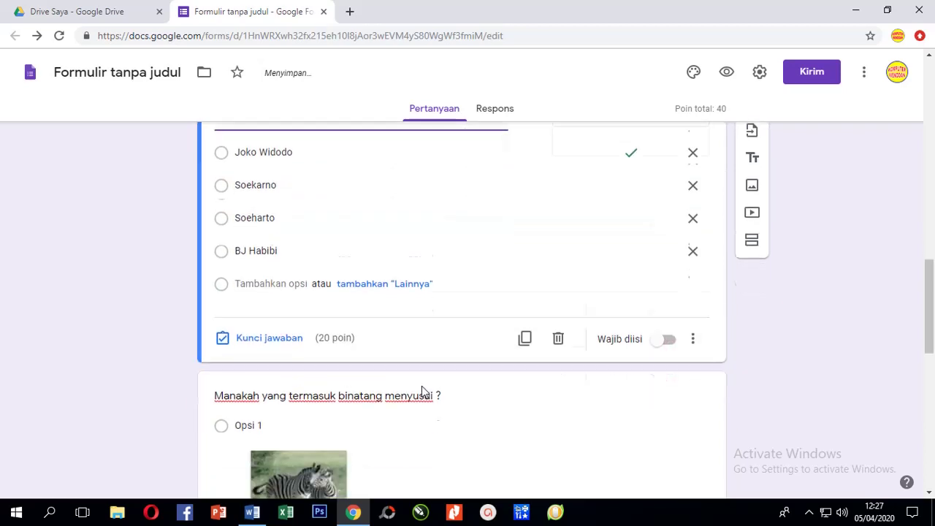
{"action": "scroll", "coordinate": [422, 386], "scroll_direction": "down", "scroll_amount": 3}
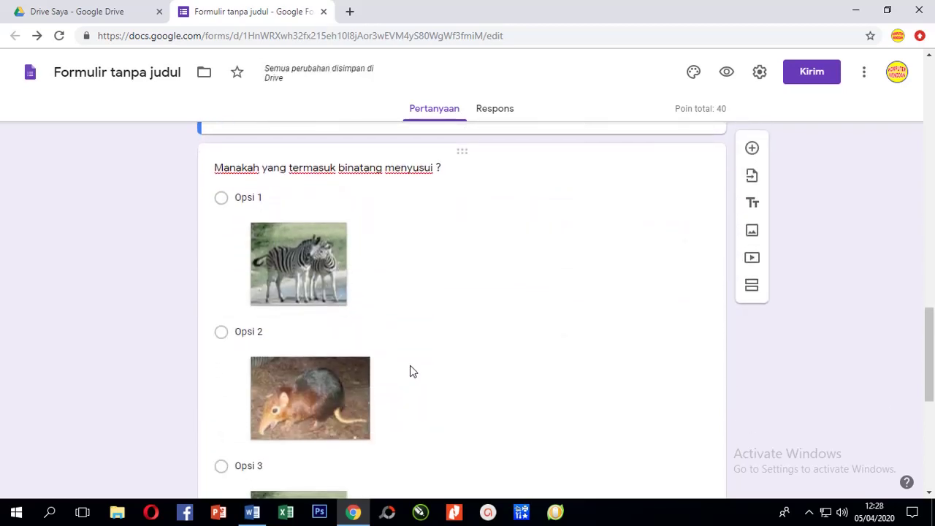
{"action": "scroll", "coordinate": [408, 368], "scroll_direction": "down", "scroll_amount": 2}
{"action": "scroll", "coordinate": [394, 371], "scroll_direction": "down", "scroll_amount": 3}
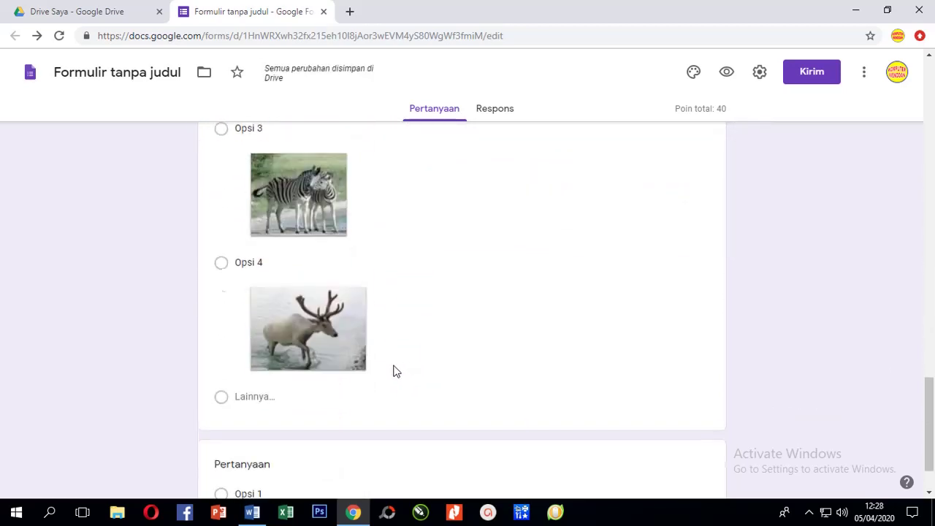
{"action": "scroll", "coordinate": [286, 401], "scroll_direction": "down", "scroll_amount": 1}
Set the zebra picture (Opsi 1) as the mammal question's answer key, worth 20 points.
{"action": "left_click", "coordinate": [437, 340]}
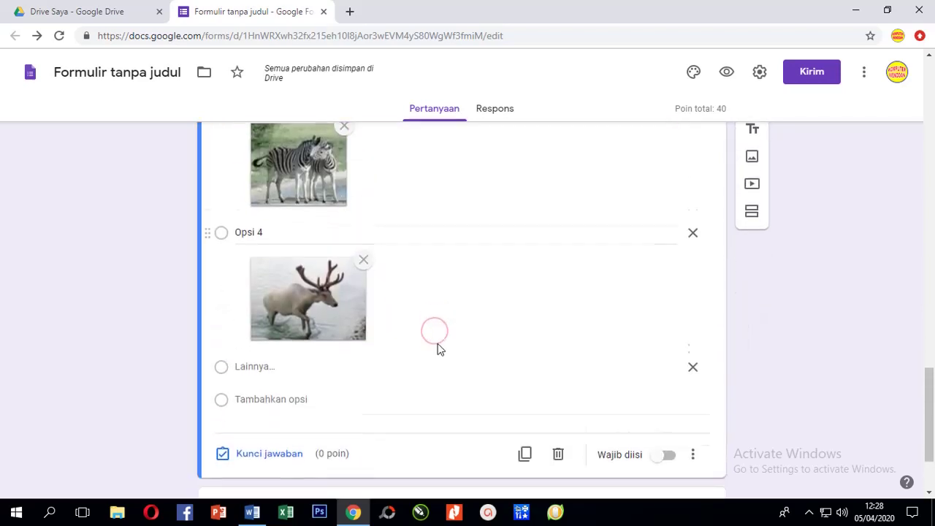
{"action": "left_click", "coordinate": [281, 338]}
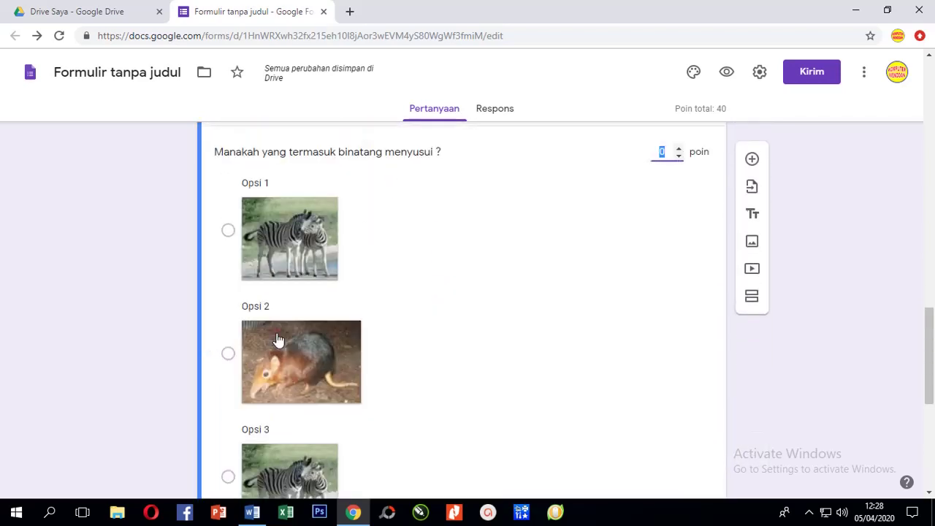
{"action": "left_click", "coordinate": [229, 232]}
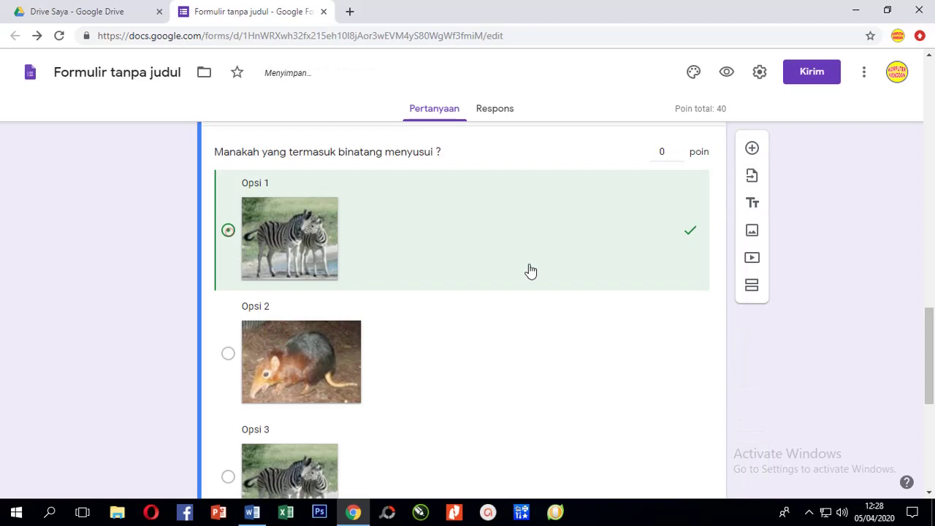
{"action": "left_click", "coordinate": [661, 153]}
{"action": "type", "text": "20"}
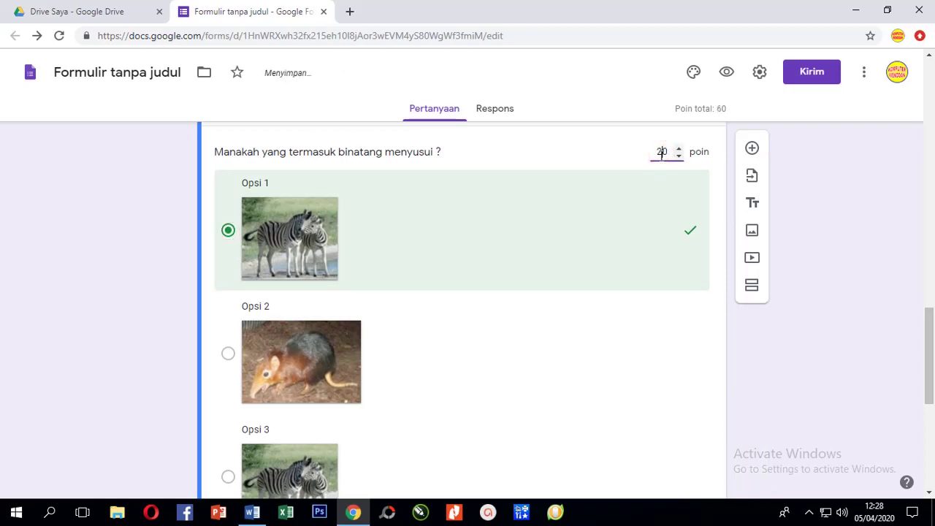
{"action": "scroll", "coordinate": [691, 323], "scroll_direction": "down", "scroll_amount": 5}
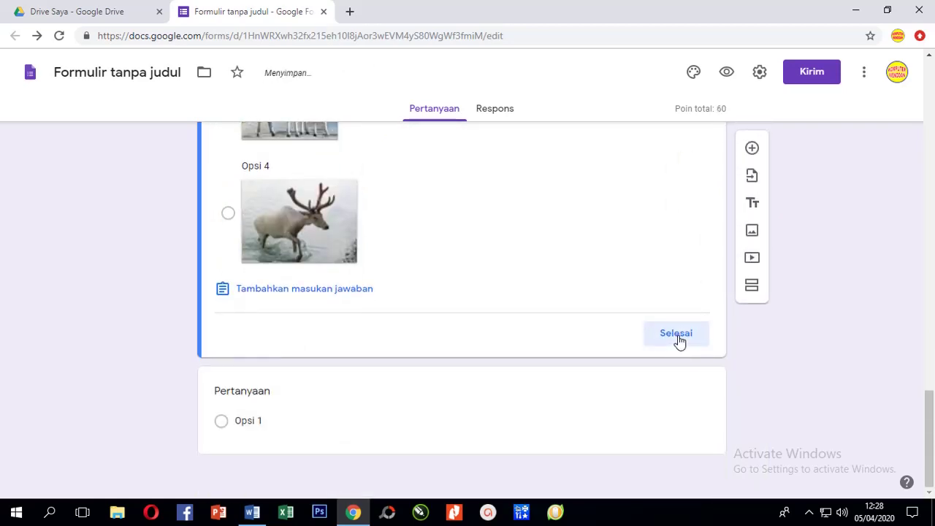
{"action": "left_click", "coordinate": [678, 336]}
{"action": "scroll", "coordinate": [352, 391], "scroll_direction": "down", "scroll_amount": 8}
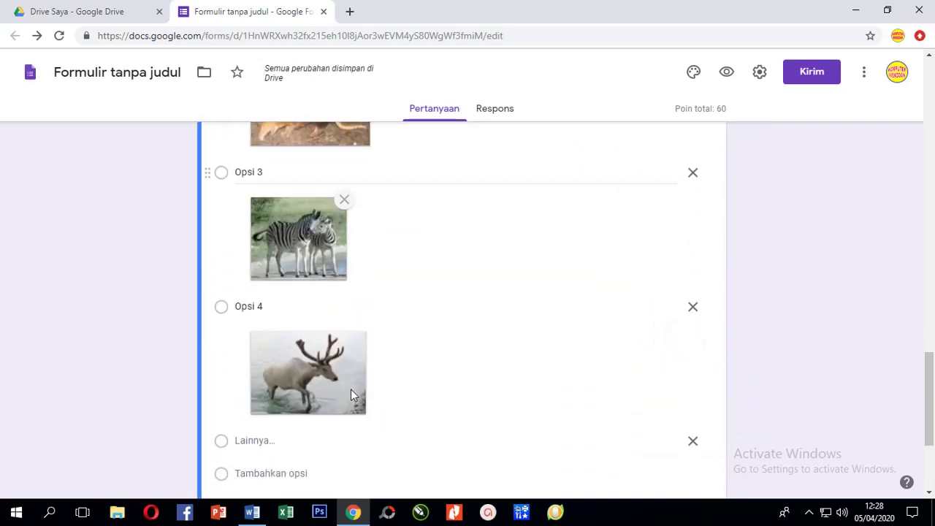
{"action": "scroll", "coordinate": [352, 395], "scroll_direction": "down", "scroll_amount": 1}
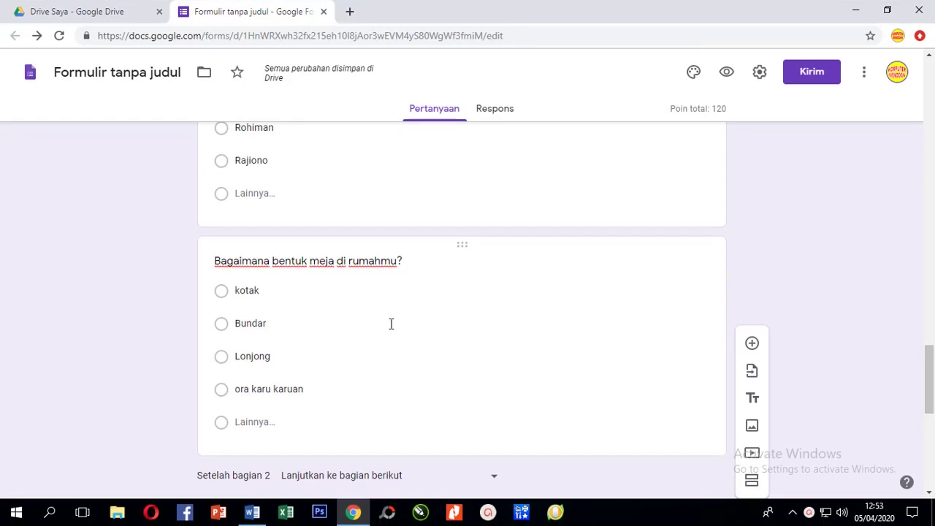
Add a new question below the table-shape question and paste in 'Siapa orang yang pergi ke bulan?'.
{"action": "scroll", "coordinate": [390, 324], "scroll_direction": "down", "scroll_amount": 1}
{"action": "scroll", "coordinate": [391, 323], "scroll_direction": "up", "scroll_amount": 1}
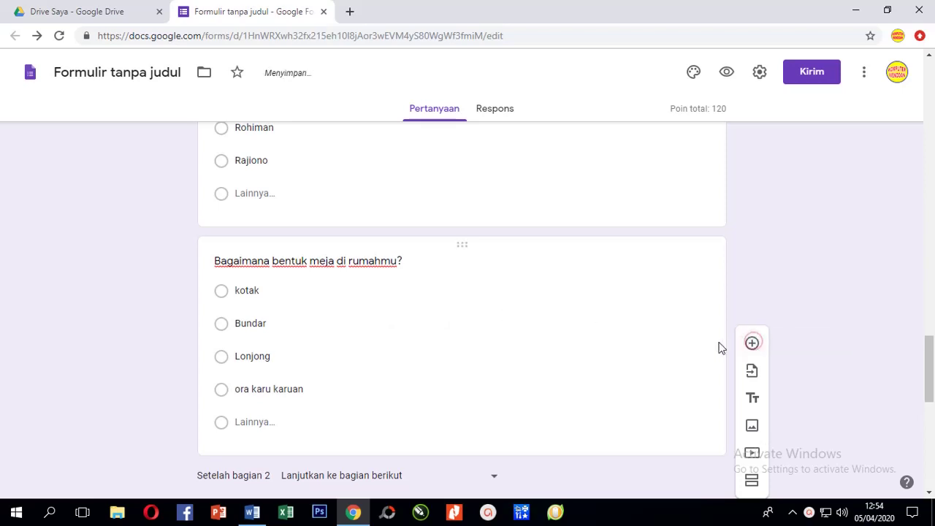
{"action": "left_click", "coordinate": [399, 359]}
{"action": "left_click", "coordinate": [753, 255]}
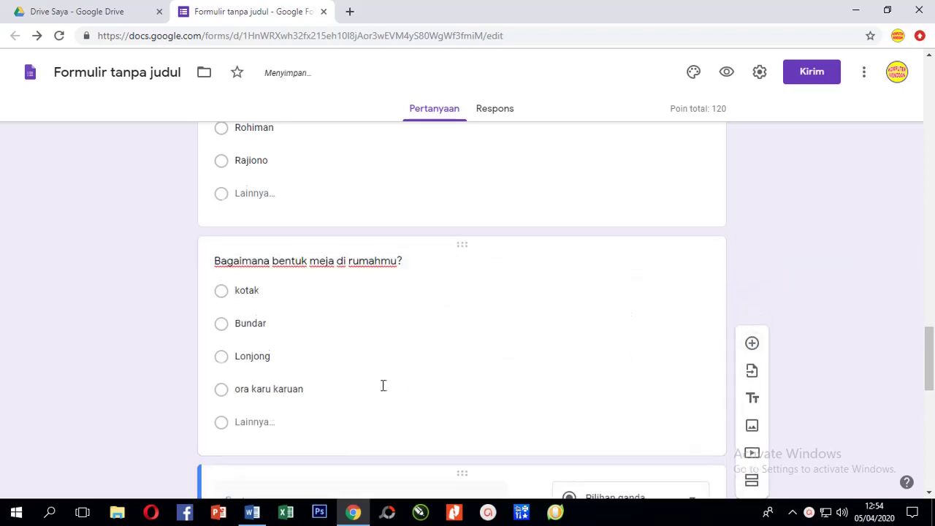
{"action": "type", "text": "Siapa orang yang pergi ke bulan"}
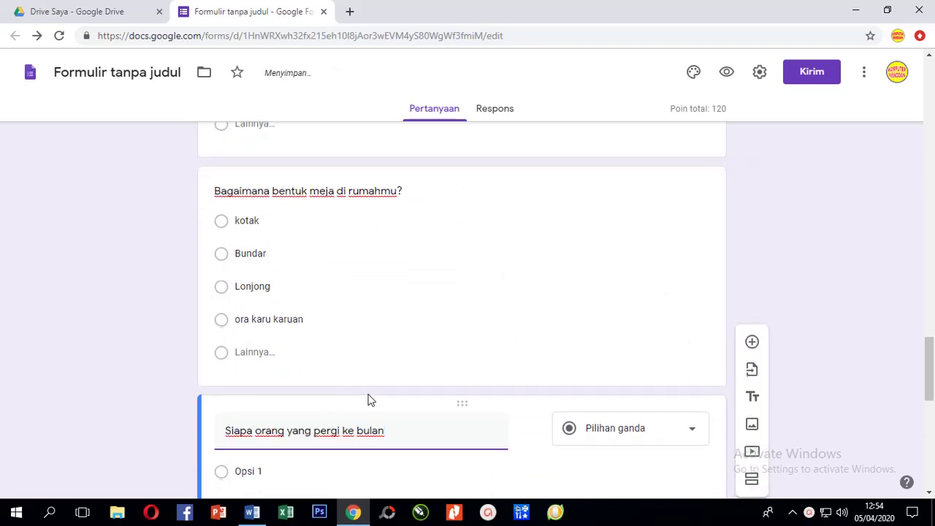
{"action": "scroll", "coordinate": [370, 399], "scroll_direction": "down", "scroll_amount": 1}
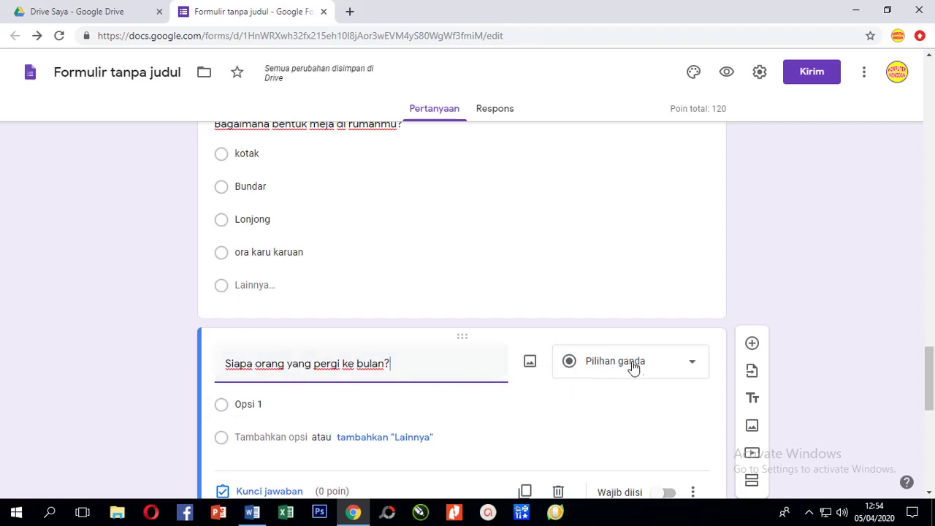
Change the new question's type to Jawaban singkat (short answer).
{"action": "left_click", "coordinate": [689, 366]}
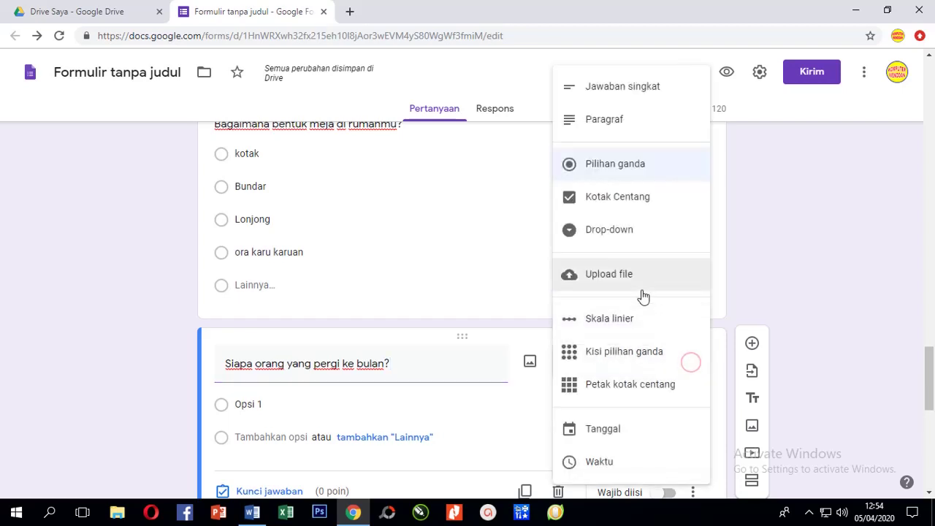
{"action": "left_click", "coordinate": [619, 98]}
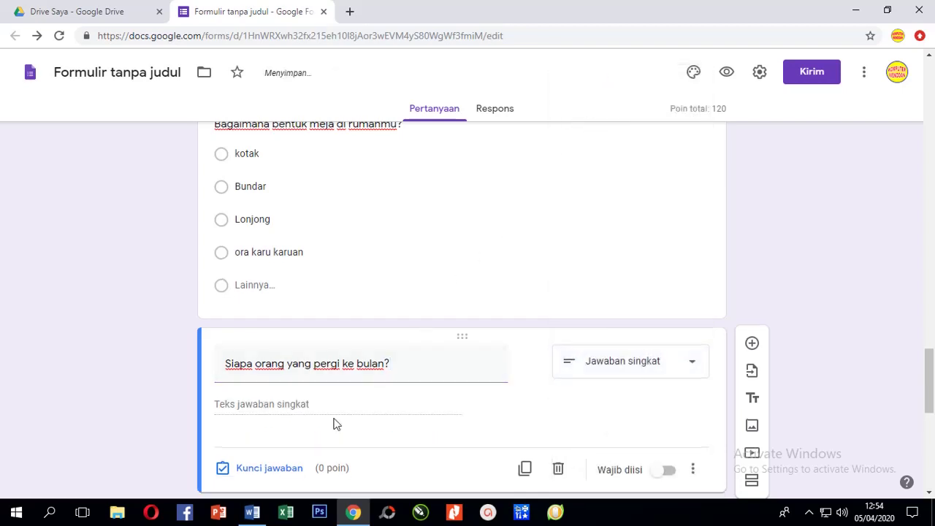
{"action": "scroll", "coordinate": [334, 421], "scroll_direction": "down", "scroll_amount": 2}
{"action": "scroll", "coordinate": [333, 378], "scroll_direction": "up", "scroll_amount": 1}
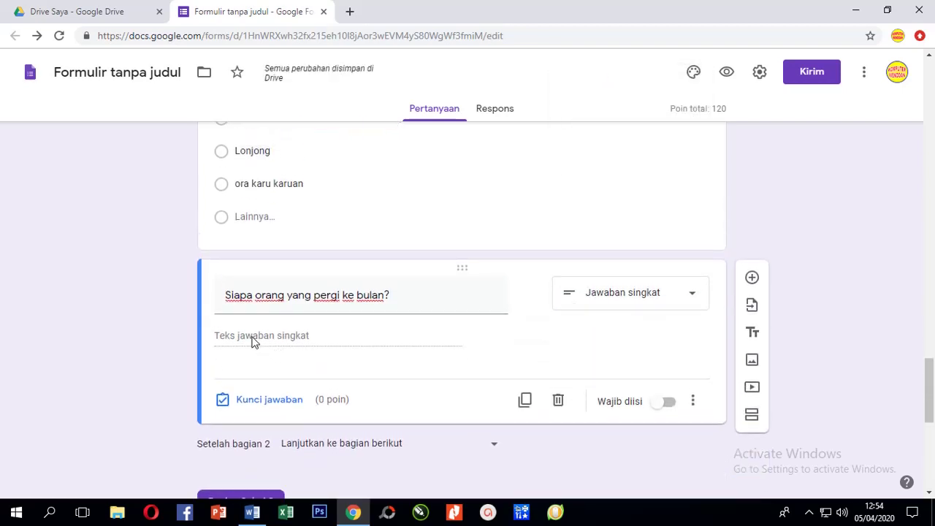
Open the moon question's answer key and set its point value to 20.
{"action": "left_click", "coordinate": [261, 404]}
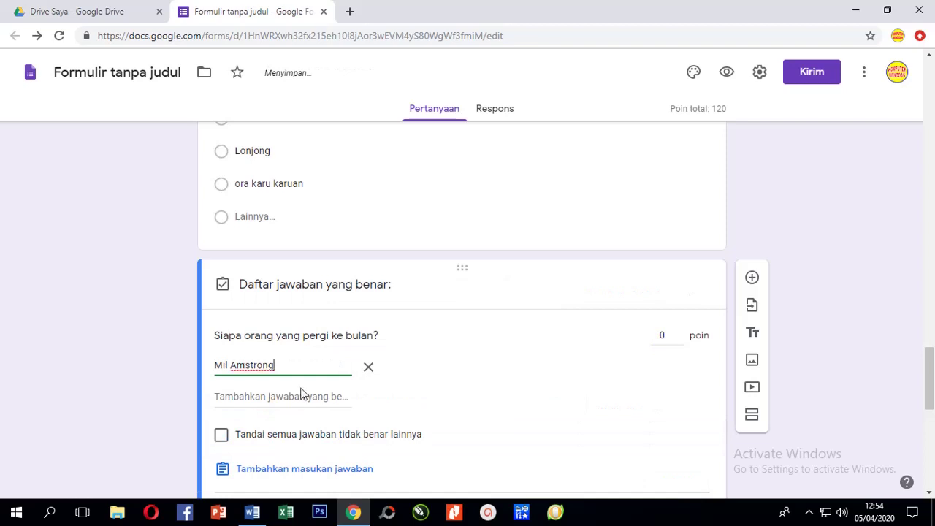
{"action": "left_click", "coordinate": [662, 335]}
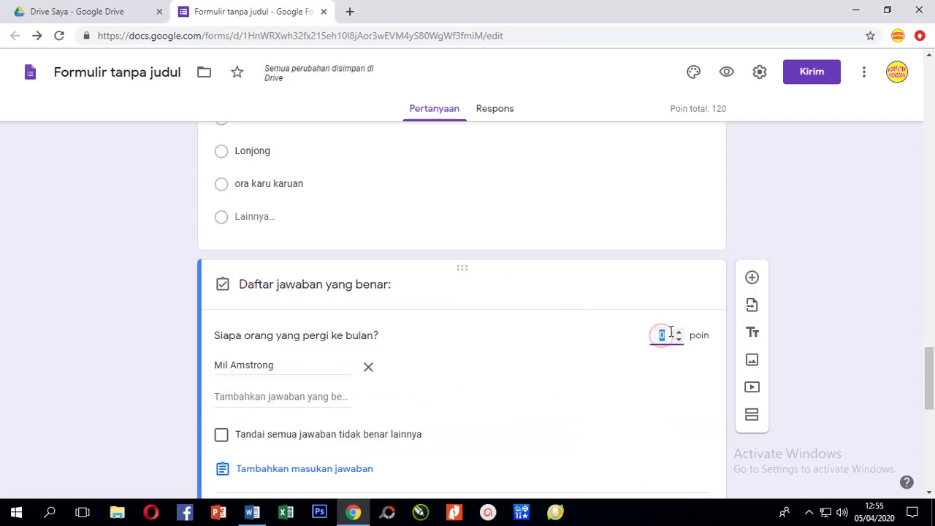
{"action": "type", "text": "200"}
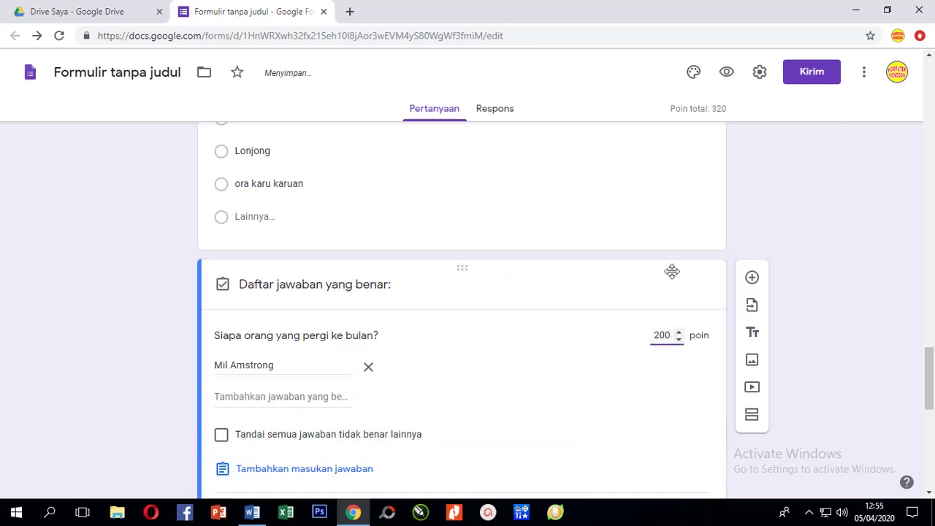
{"action": "scroll", "coordinate": [497, 375], "scroll_direction": "down", "scroll_amount": 1}
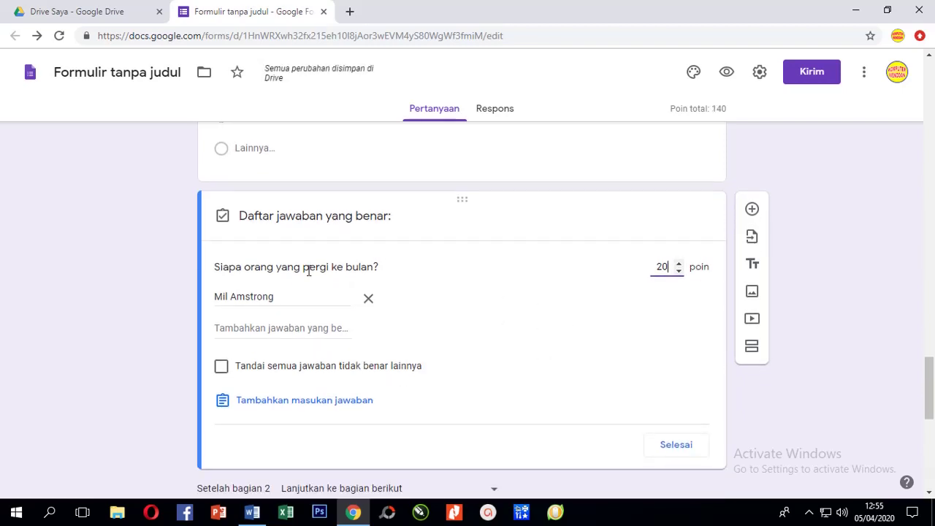
{"action": "scroll", "coordinate": [305, 326], "scroll_direction": "up", "scroll_amount": 1}
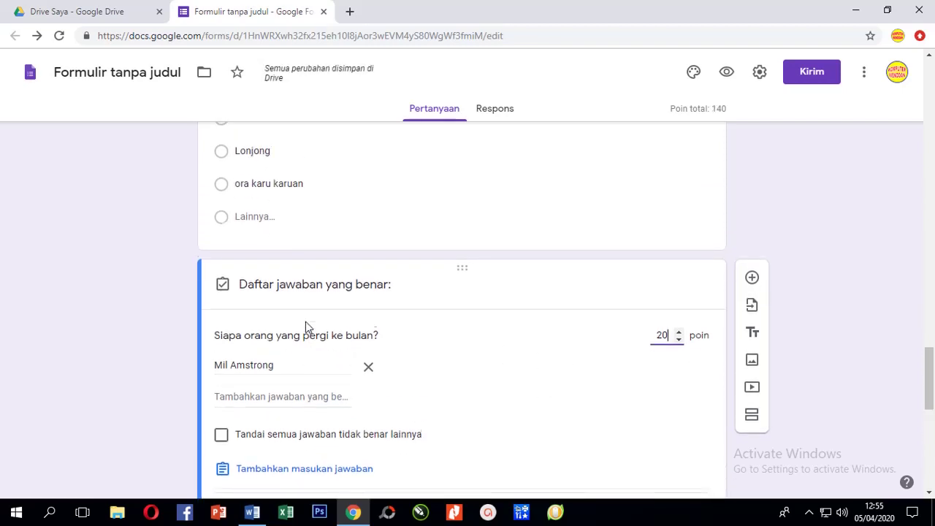
{"action": "scroll", "coordinate": [305, 328], "scroll_direction": "down", "scroll_amount": 1}
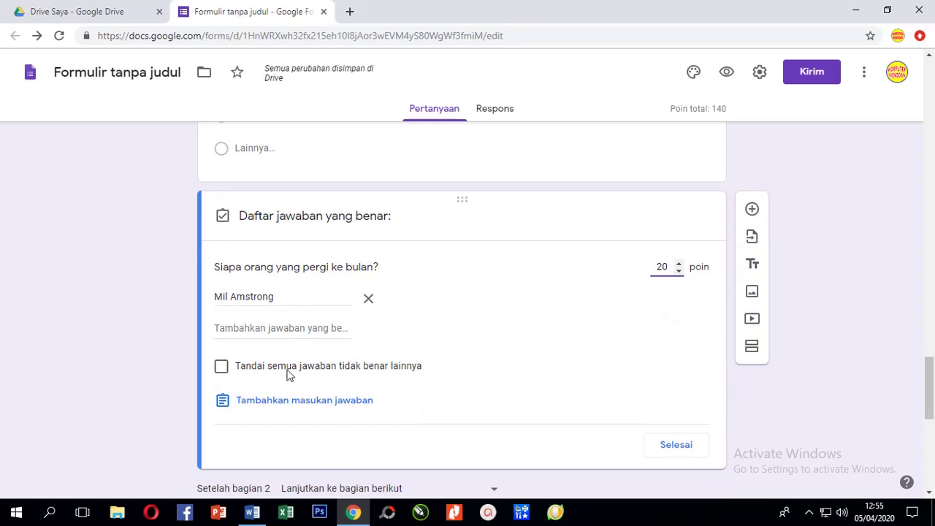
Save the all-answers feedback 'perluasan dari jawaban utamq' on the moon question.
{"action": "left_click", "coordinate": [282, 407]}
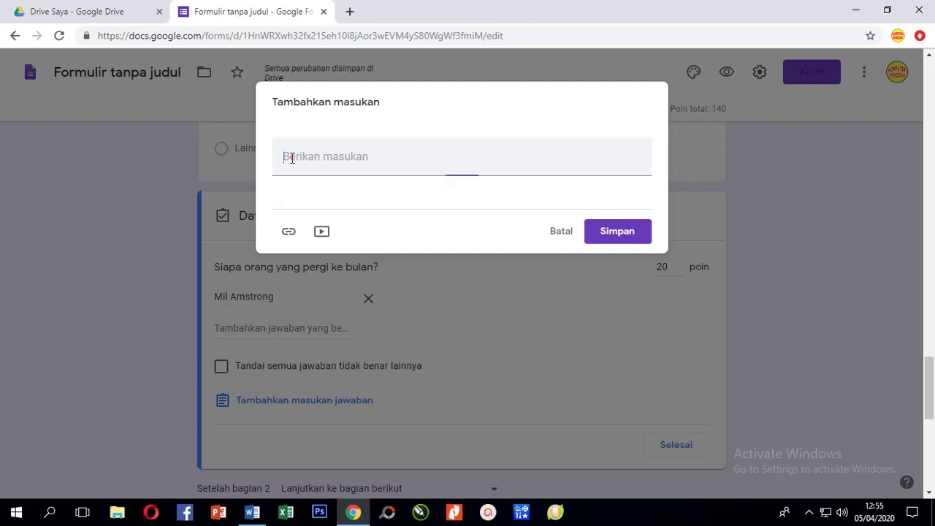
{"action": "type", "text": "perlua"}
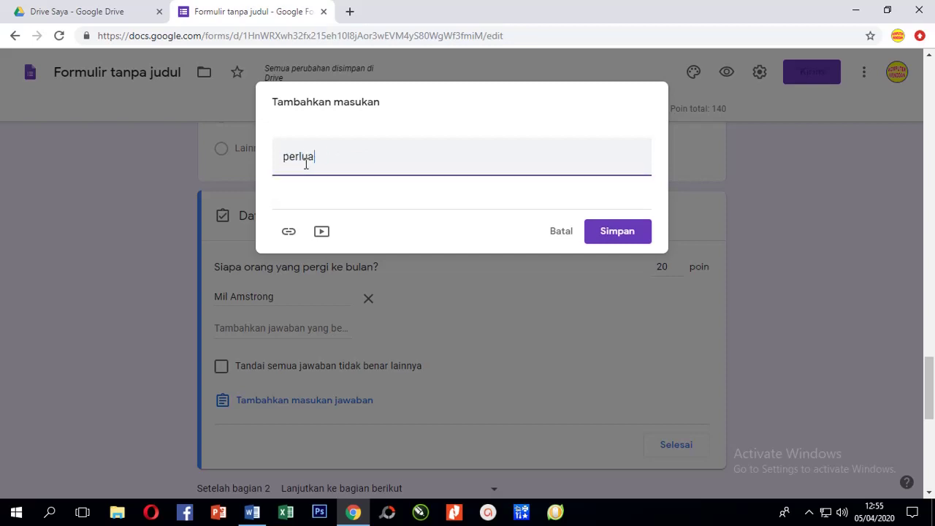
{"action": "type", "text": "san dari jawaban utamq"}
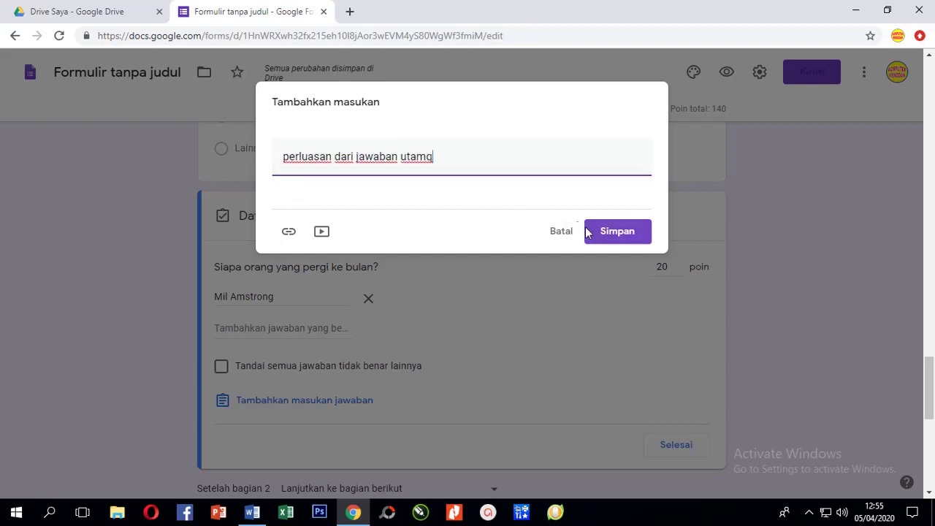
{"action": "left_click", "coordinate": [612, 233]}
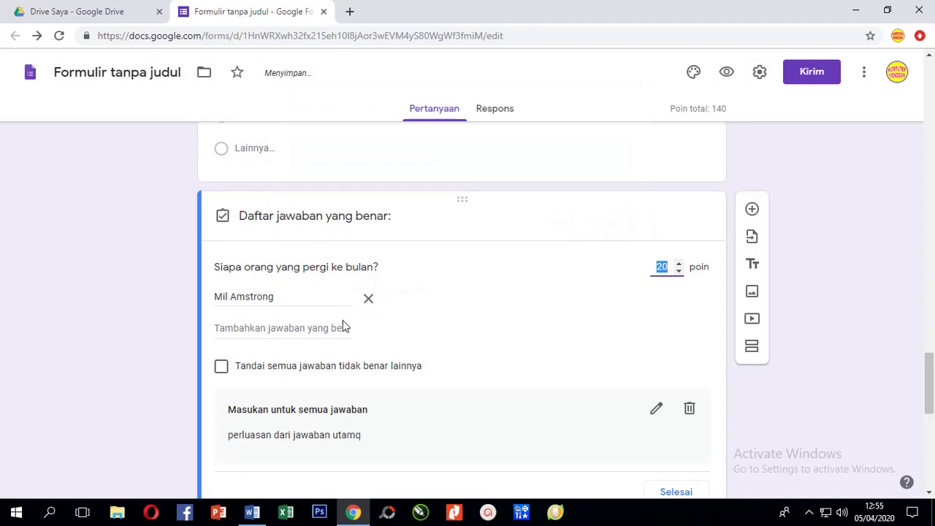
{"action": "scroll", "coordinate": [433, 339], "scroll_direction": "down", "scroll_amount": 1}
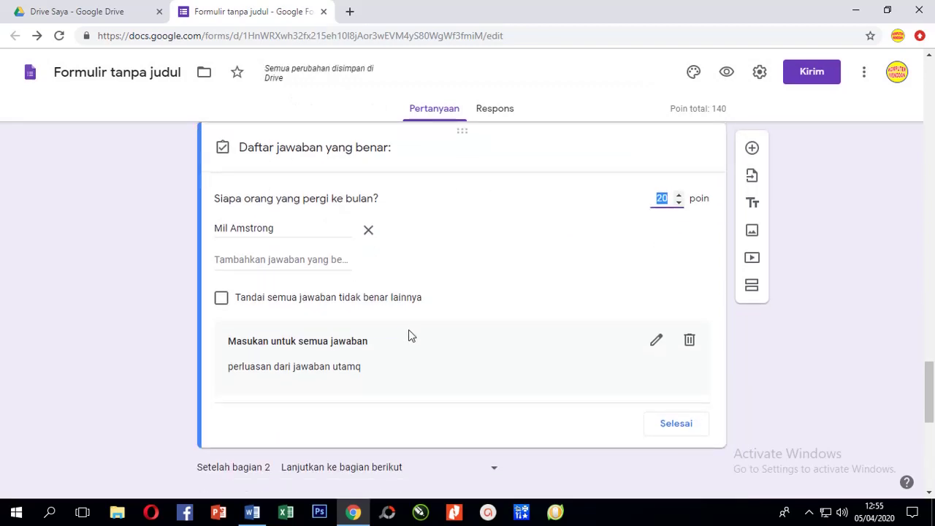
{"action": "scroll", "coordinate": [409, 333], "scroll_direction": "down", "scroll_amount": 1}
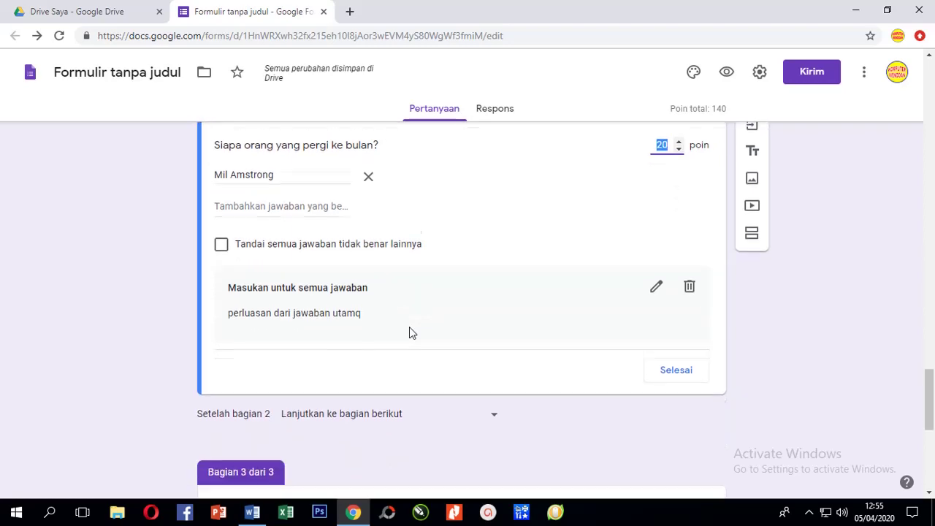
Review section 3 and select the 'Apakah makanan Sapi' question for editing.
{"action": "scroll", "coordinate": [409, 333], "scroll_direction": "up", "scroll_amount": 1}
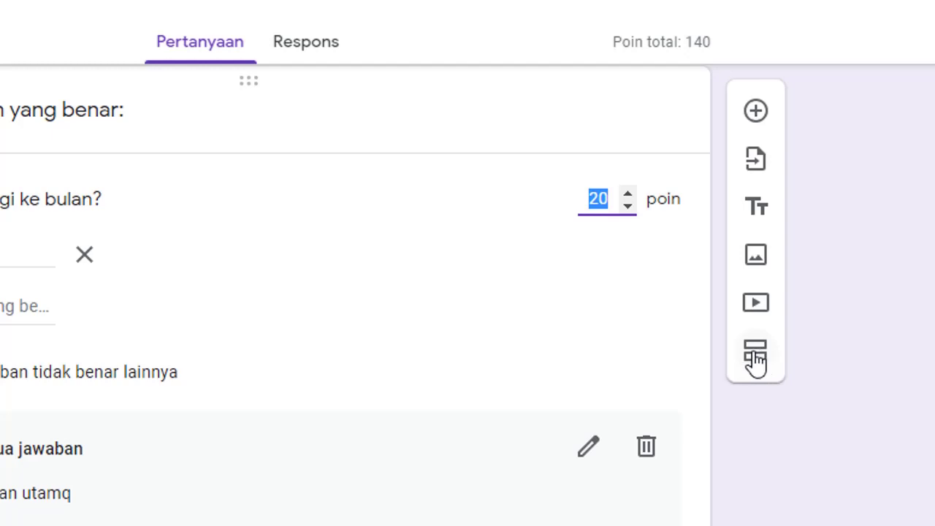
{"action": "scroll", "coordinate": [756, 358], "scroll_direction": "down", "scroll_amount": 8}
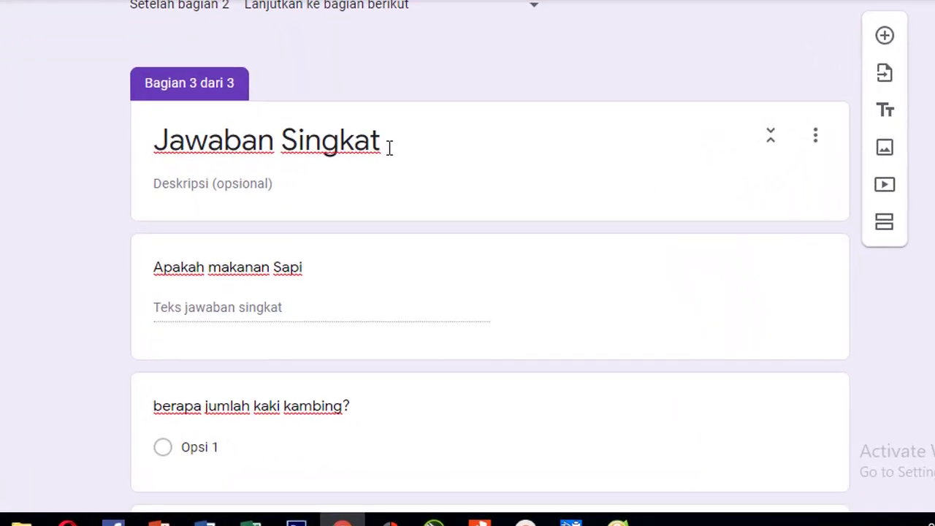
{"action": "scroll", "coordinate": [389, 150], "scroll_direction": "up", "scroll_amount": 8}
{"action": "scroll", "coordinate": [387, 154], "scroll_direction": "down", "scroll_amount": 5}
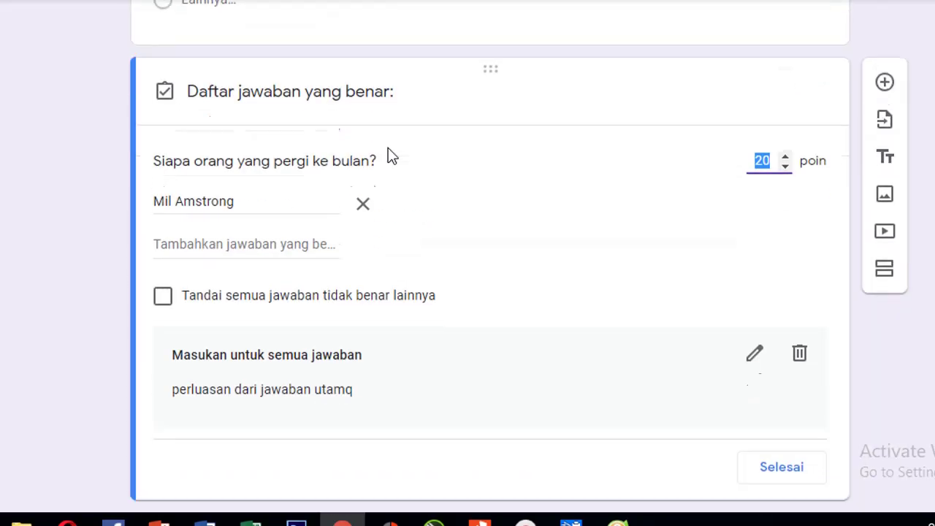
{"action": "scroll", "coordinate": [282, 266], "scroll_direction": "down", "scroll_amount": 3}
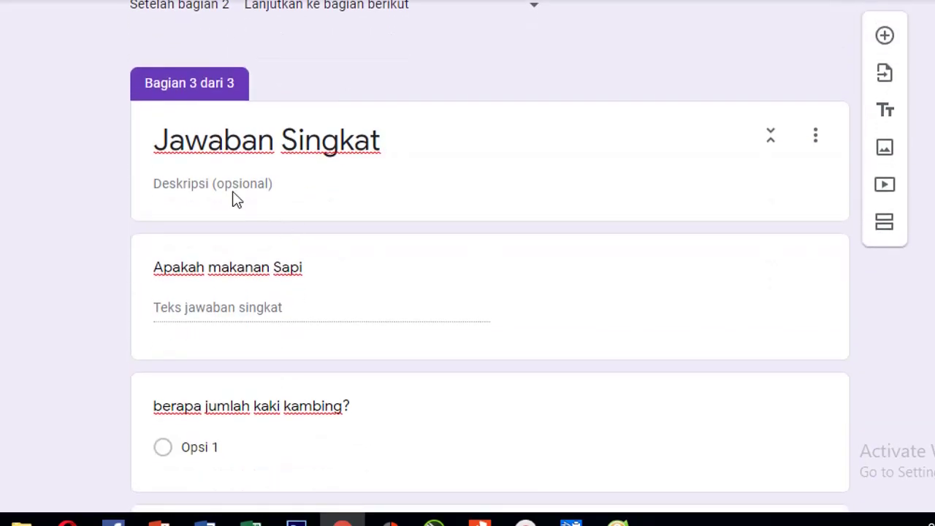
{"action": "left_click", "coordinate": [361, 276]}
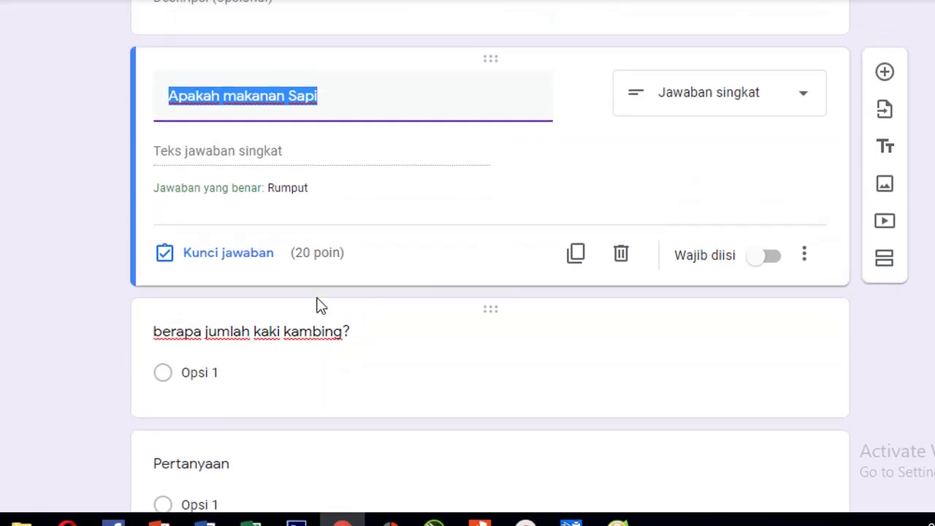
{"action": "scroll", "coordinate": [320, 306], "scroll_direction": "up", "scroll_amount": 3}
{"action": "left_click", "coordinate": [359, 276]}
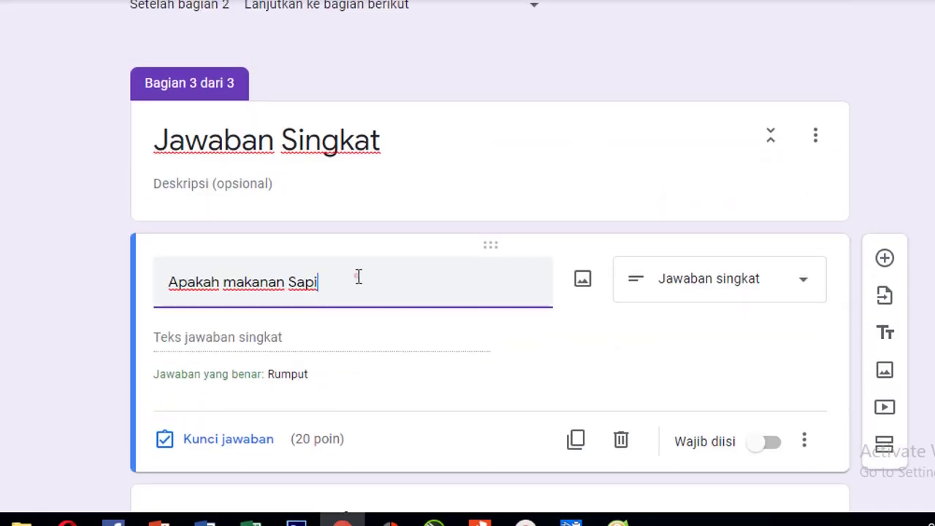
Select the 'Bagaimana bentuk meja di rumahmu?' question card below it for editing.
{"action": "scroll", "coordinate": [438, 318], "scroll_direction": "down", "scroll_amount": 2}
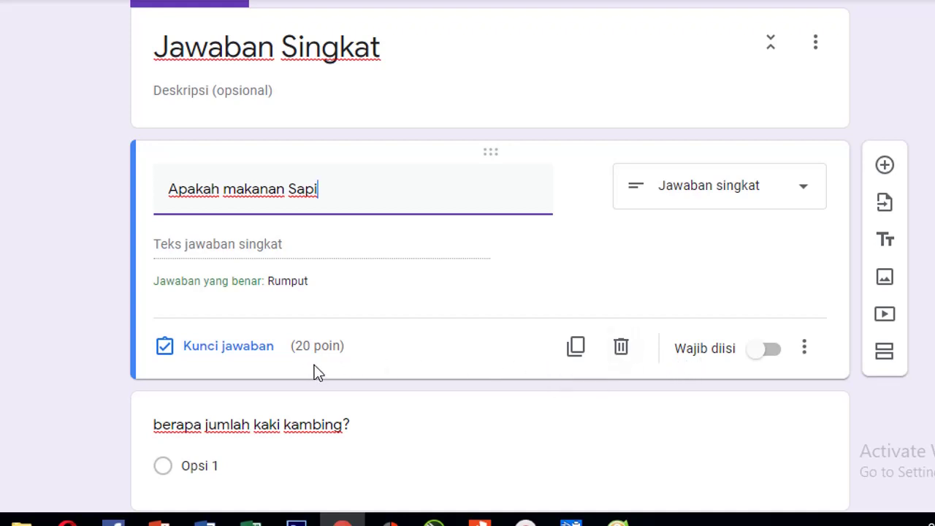
{"action": "scroll", "coordinate": [315, 373], "scroll_direction": "down", "scroll_amount": 3}
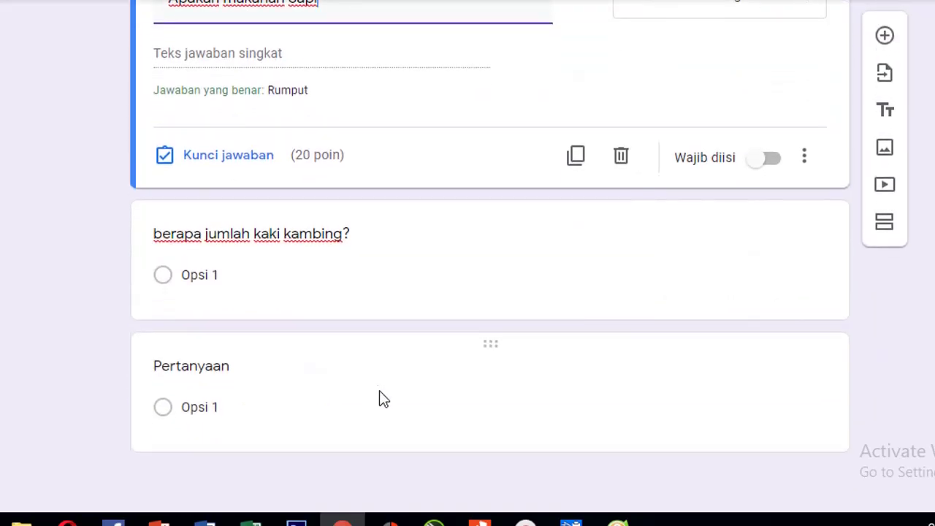
{"action": "left_click", "coordinate": [328, 411]}
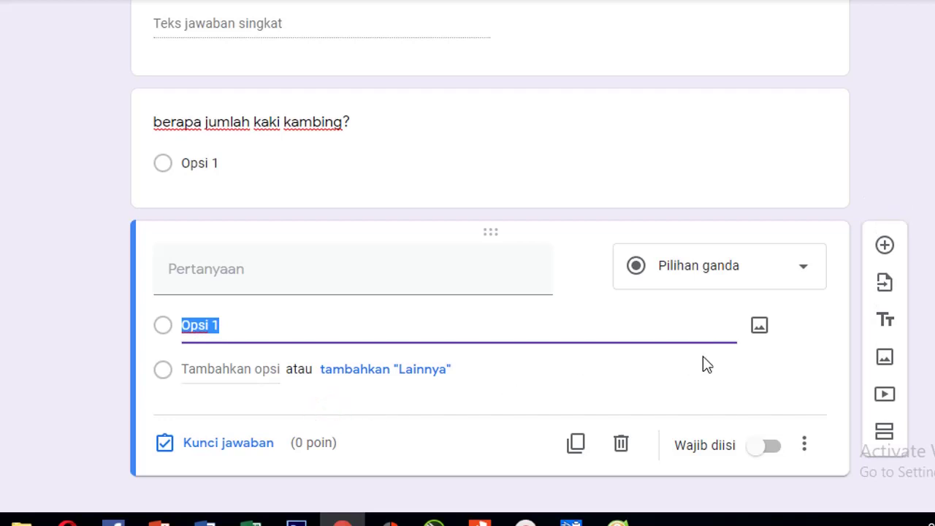
{"action": "scroll", "coordinate": [893, 364], "scroll_direction": "down", "scroll_amount": 1}
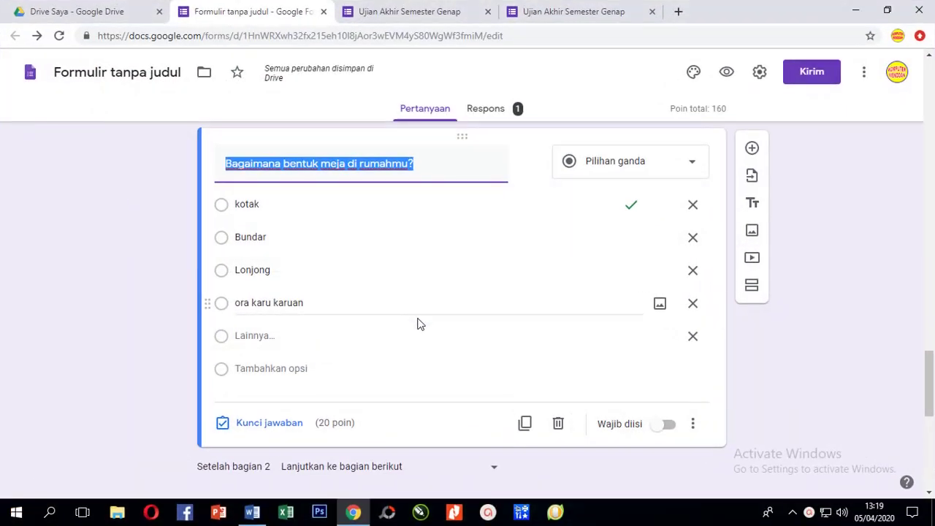
{"action": "left_click", "coordinate": [289, 165]}
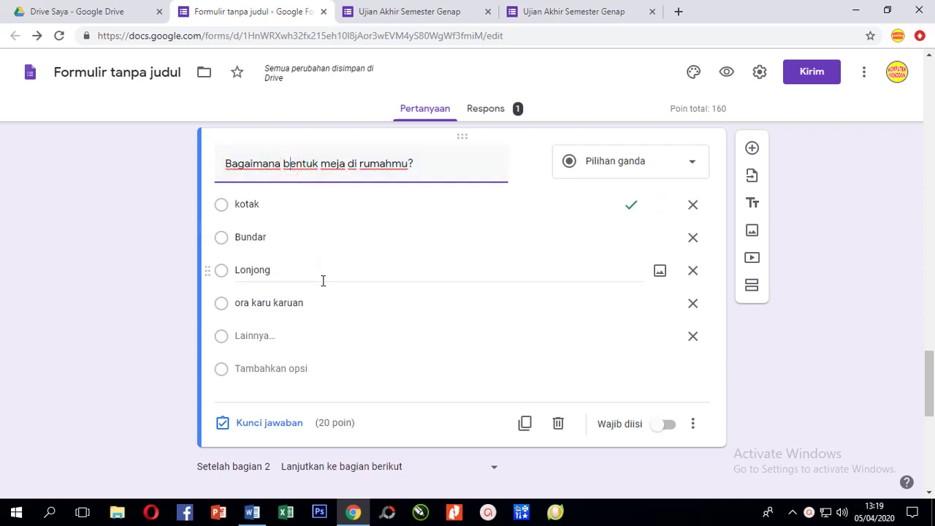
{"action": "left_click", "coordinate": [279, 168]}
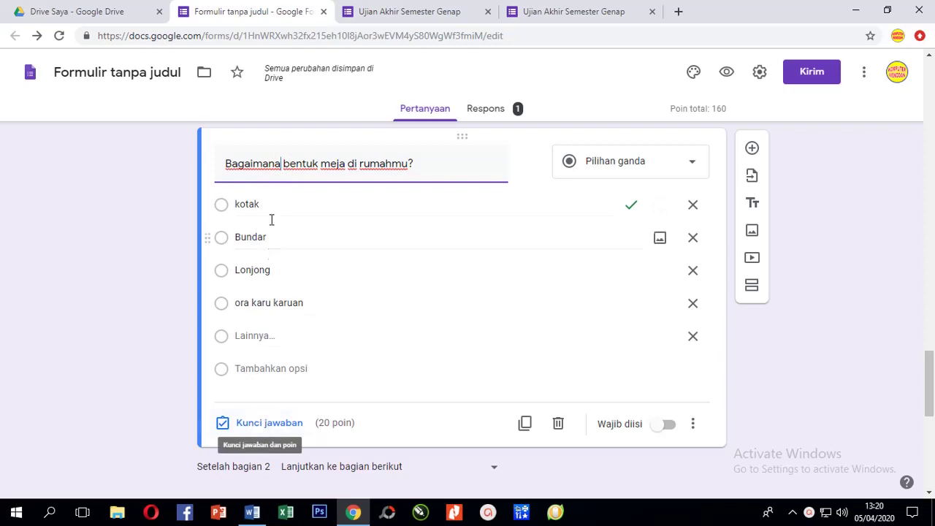
{"action": "left_click", "coordinate": [263, 172]}
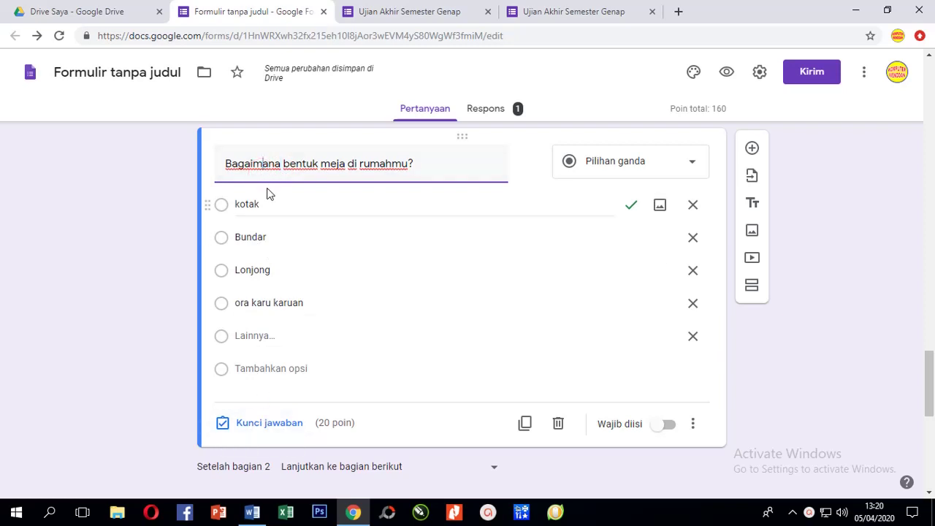
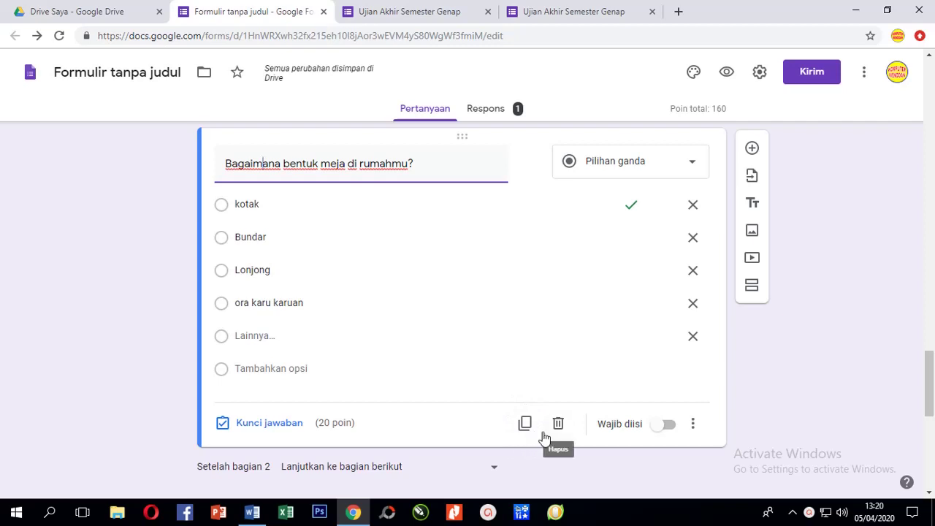
Turn off the 'Batasi ke 1 tanggapan' one-response limit in settings and save.
{"action": "scroll", "coordinate": [431, 347], "scroll_direction": "down", "scroll_amount": 5}
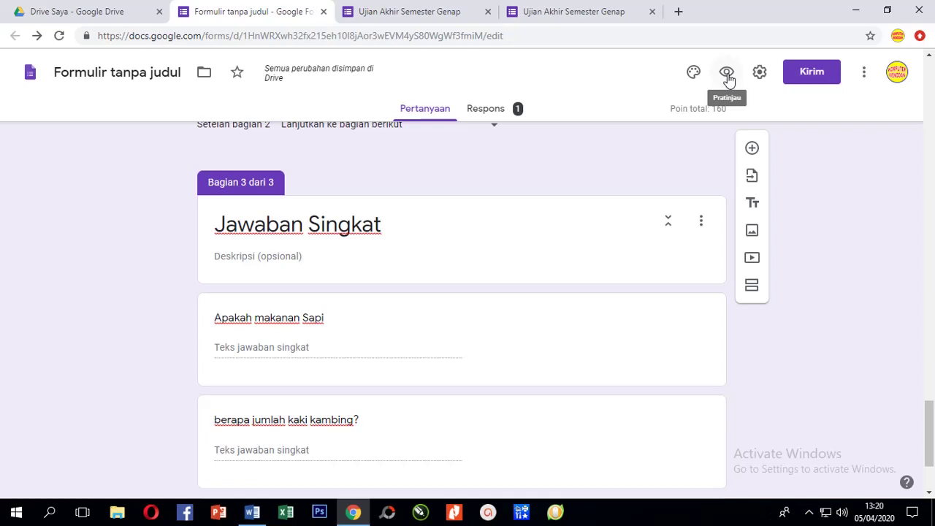
{"action": "left_click", "coordinate": [728, 73]}
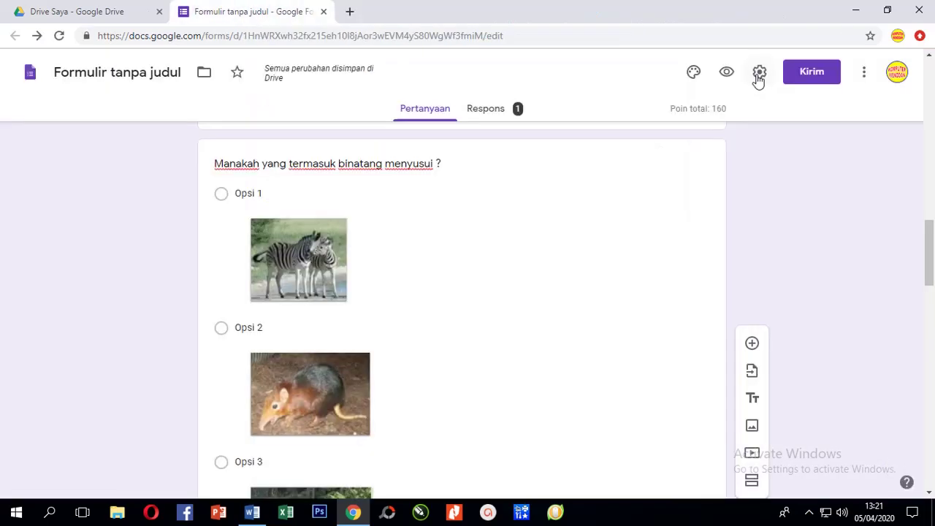
{"action": "left_click", "coordinate": [759, 73]}
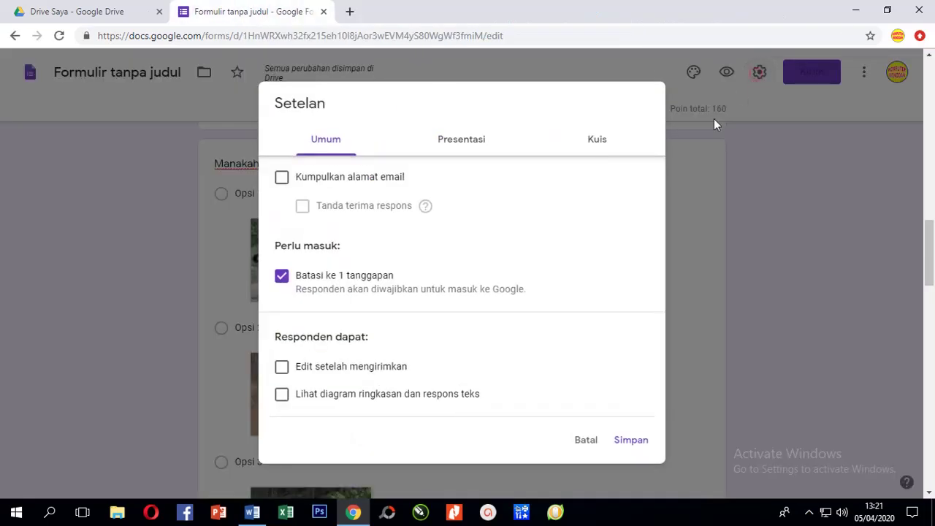
{"action": "left_click", "coordinate": [294, 283]}
{"action": "left_click", "coordinate": [629, 439]}
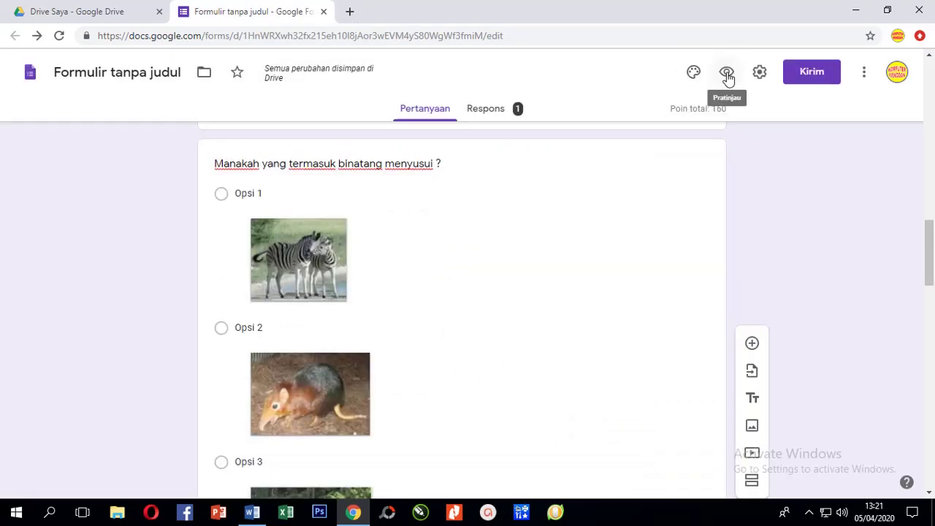
Preview the form as a respondent and enter the exam token in Pasword / Token.
{"action": "left_click", "coordinate": [727, 76]}
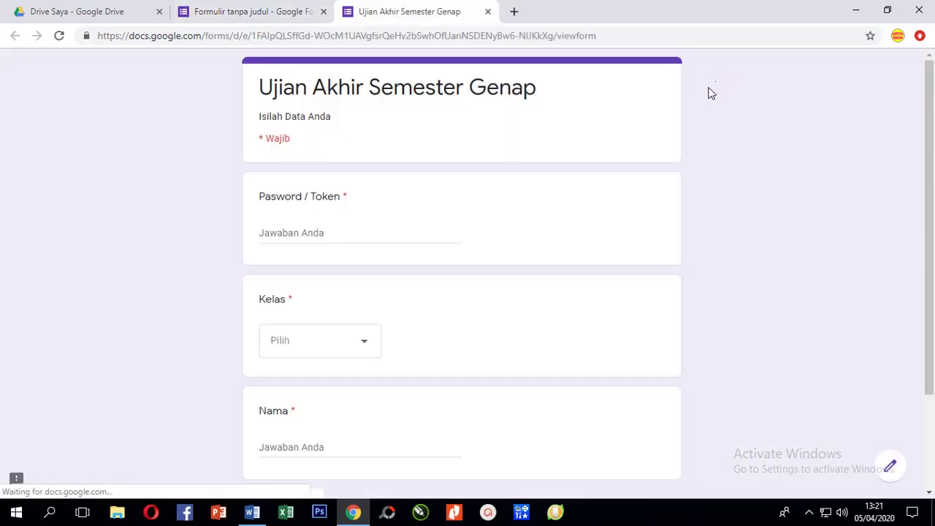
{"action": "left_click", "coordinate": [310, 231]}
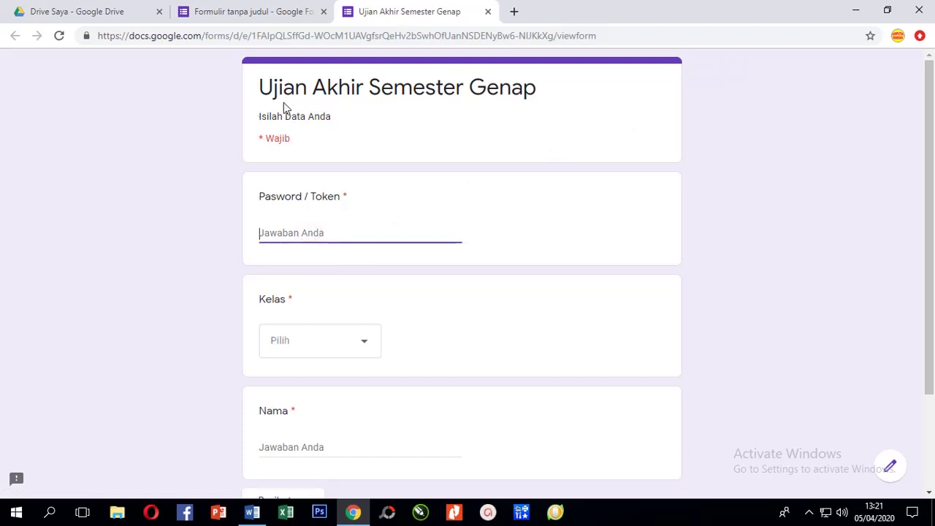
{"action": "scroll", "coordinate": [435, 249], "scroll_direction": "down", "scroll_amount": 3}
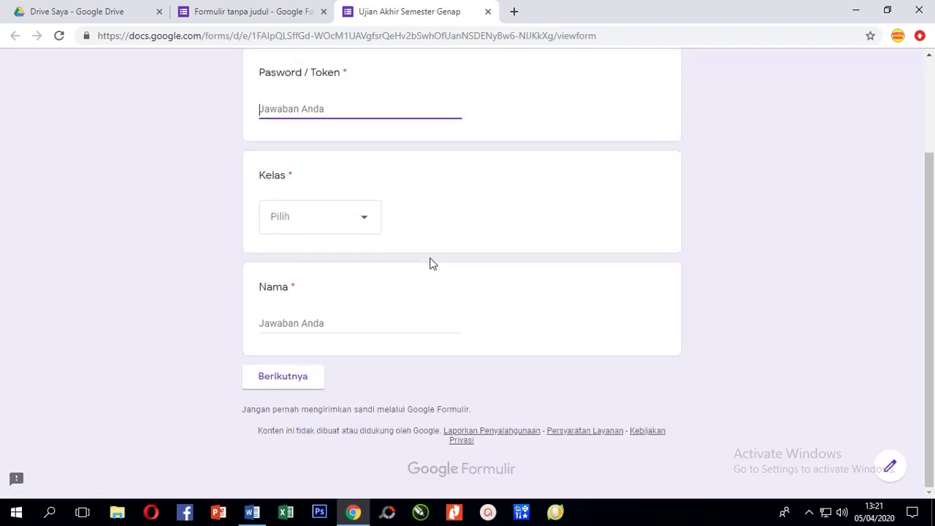
{"action": "scroll", "coordinate": [431, 264], "scroll_direction": "up", "scroll_amount": 3}
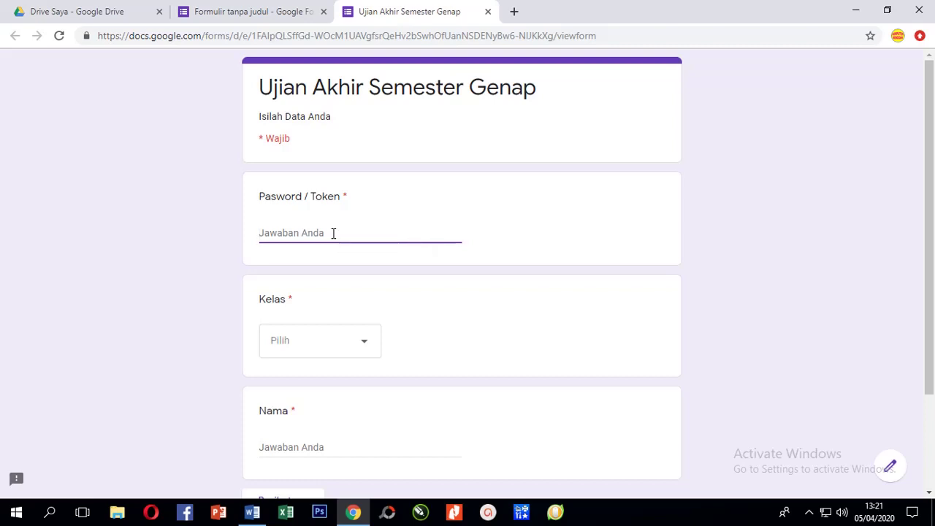
{"action": "type", "text": "Uji1234"}
Choose class XI IPS1, enter the respondent's name, and continue to the Pilihan Ganda section.
{"action": "left_click", "coordinate": [336, 340]}
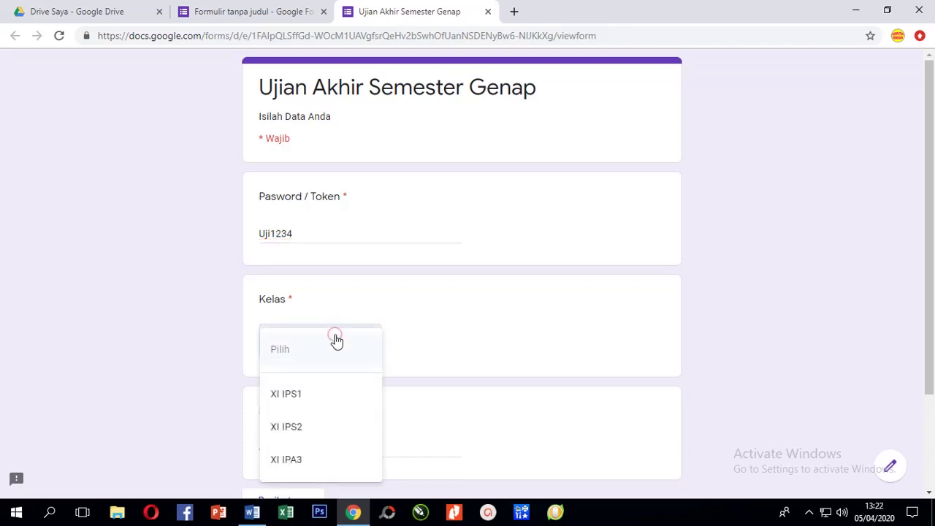
{"action": "left_click", "coordinate": [314, 397]}
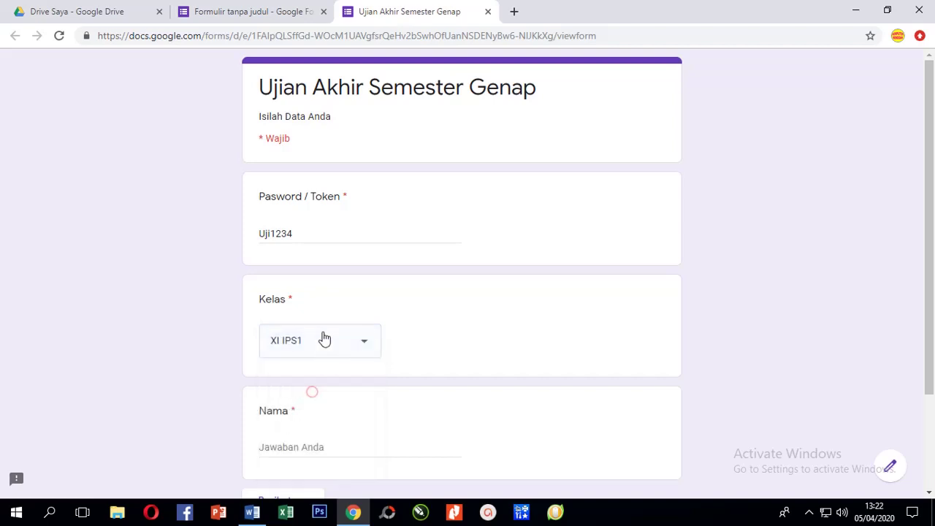
{"action": "scroll", "coordinate": [334, 355], "scroll_direction": "down", "scroll_amount": 2}
{"action": "left_click", "coordinate": [287, 323]}
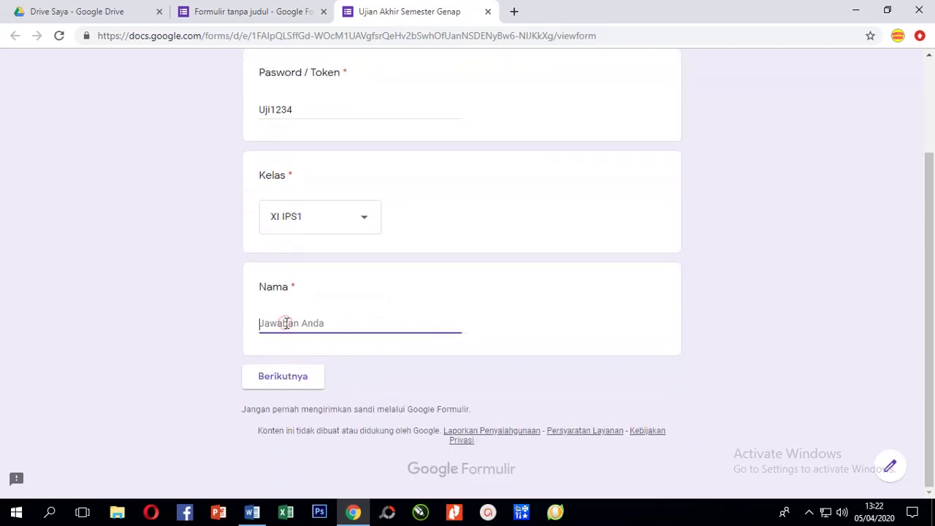
{"action": "type", "text": "Bus"}
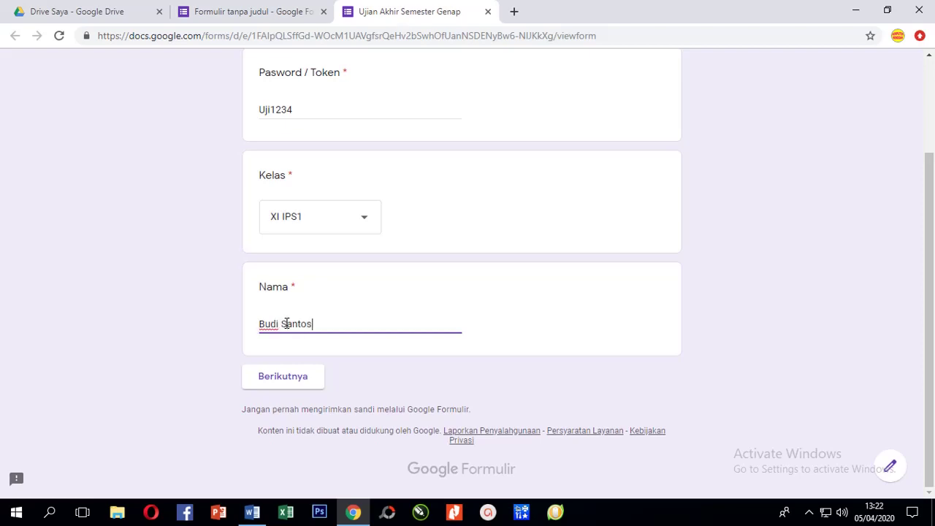
{"action": "scroll", "coordinate": [371, 124], "scroll_direction": "up", "scroll_amount": 3}
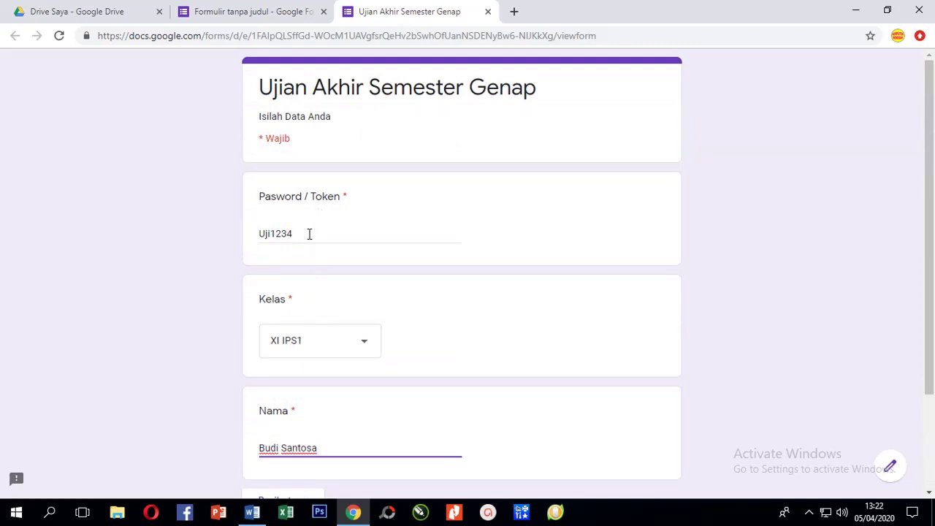
{"action": "scroll", "coordinate": [309, 234], "scroll_direction": "down", "scroll_amount": 3}
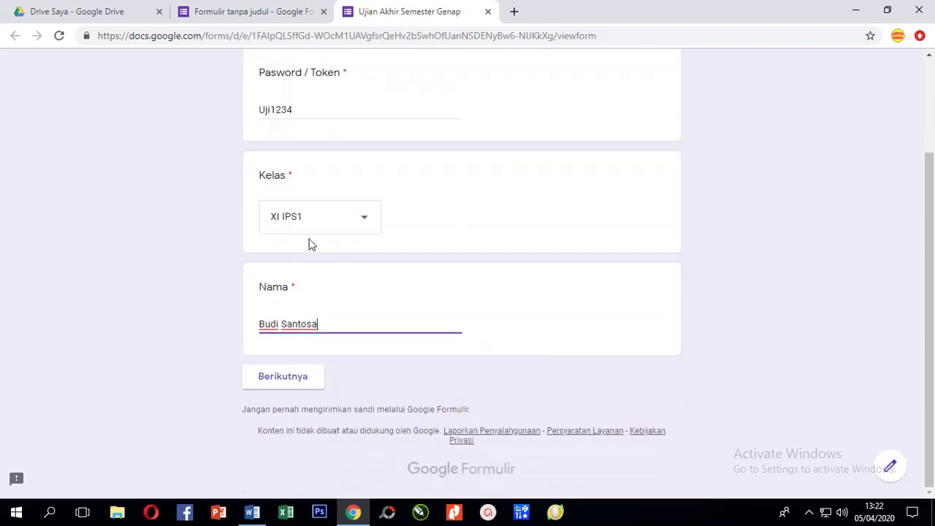
{"action": "left_click", "coordinate": [287, 379]}
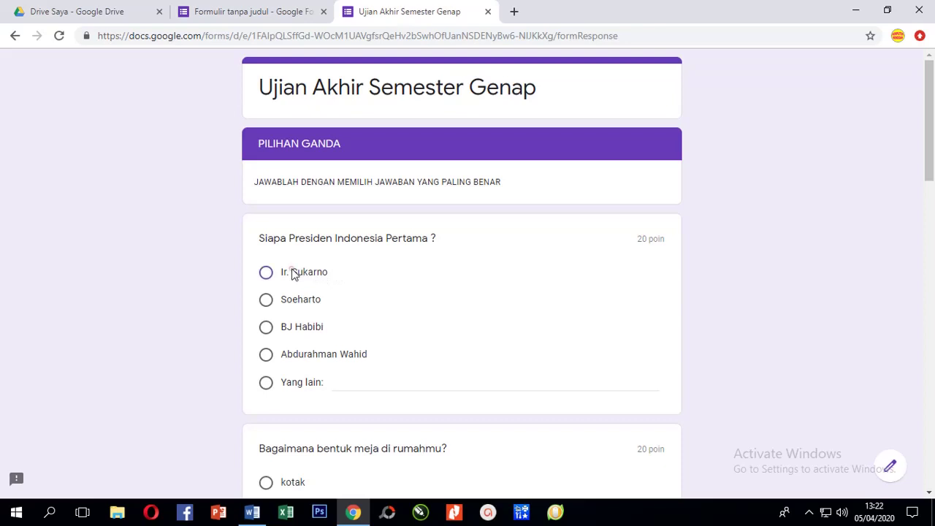
Answer Ir. Sukarno, Lonjong, the first option for question three, and Soekarno for 2019–2024.
{"action": "left_click", "coordinate": [293, 274]}
{"action": "scroll", "coordinate": [386, 295], "scroll_direction": "down", "scroll_amount": 3}
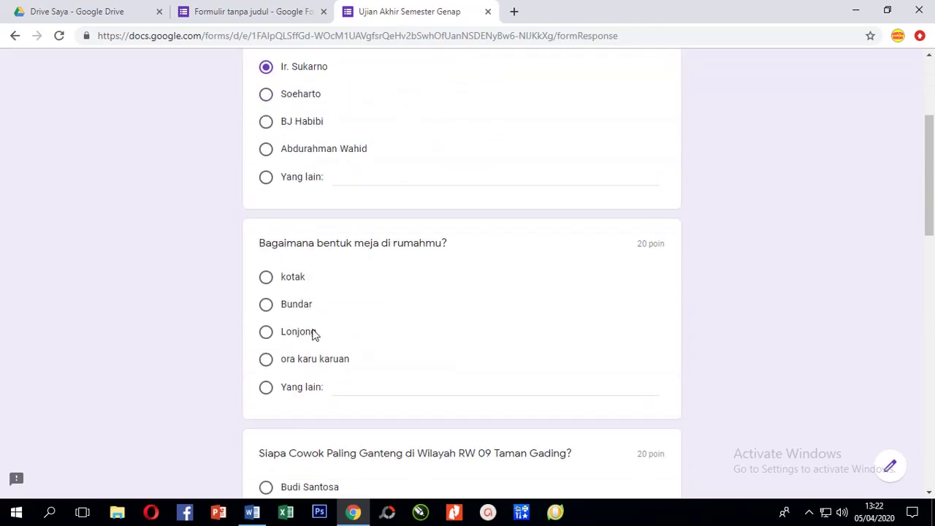
{"action": "left_click", "coordinate": [302, 333]}
{"action": "scroll", "coordinate": [403, 330], "scroll_direction": "down", "scroll_amount": 3}
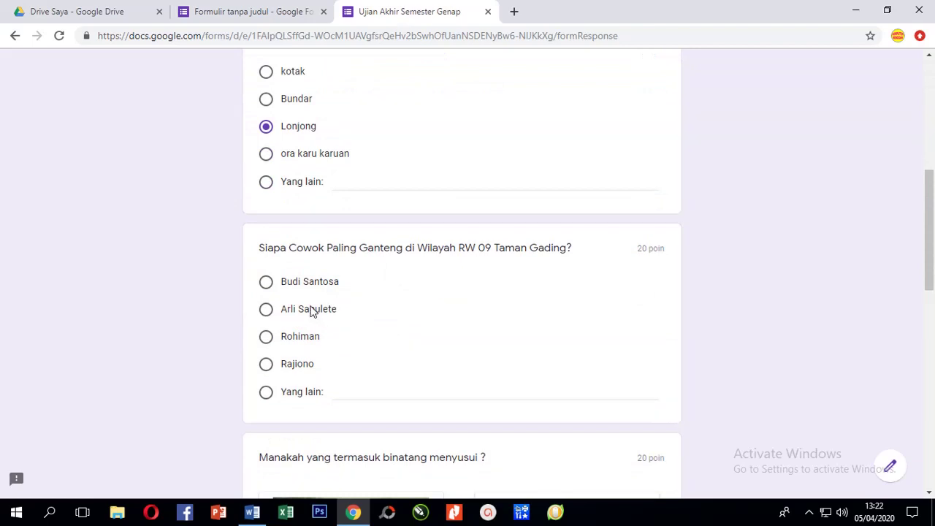
{"action": "left_click", "coordinate": [302, 285]}
{"action": "scroll", "coordinate": [353, 313], "scroll_direction": "down", "scroll_amount": 7}
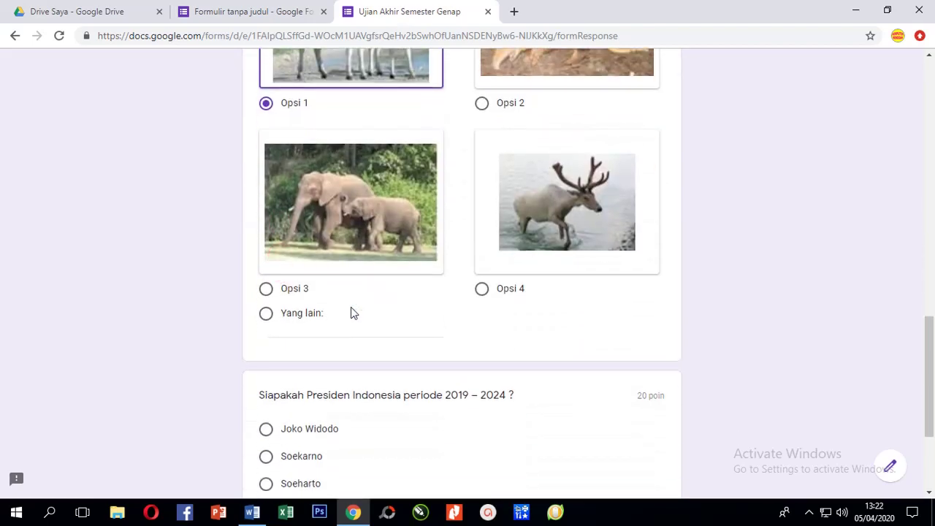
{"action": "scroll", "coordinate": [350, 313], "scroll_direction": "down", "scroll_amount": 2}
{"action": "scroll", "coordinate": [343, 318], "scroll_direction": "up", "scroll_amount": 1}
{"action": "left_click", "coordinate": [300, 338]}
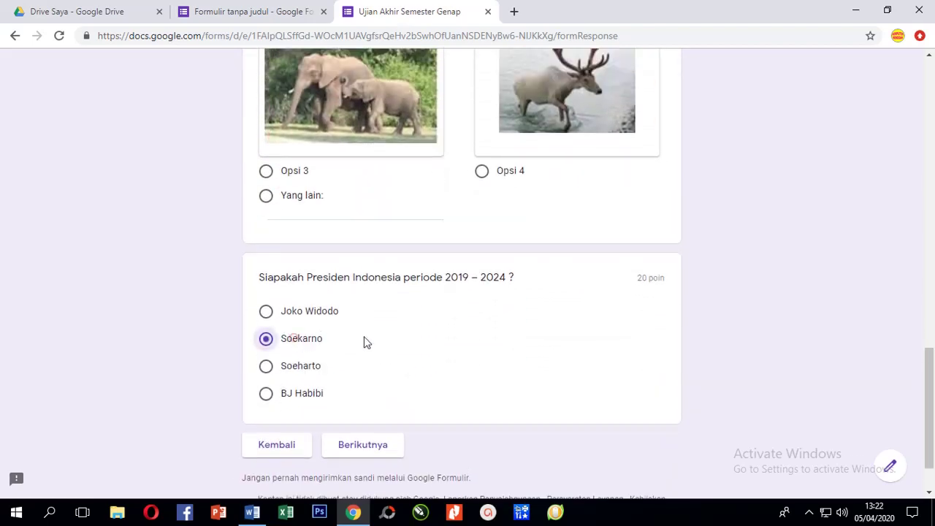
{"action": "scroll", "coordinate": [390, 336], "scroll_direction": "down", "scroll_amount": 1}
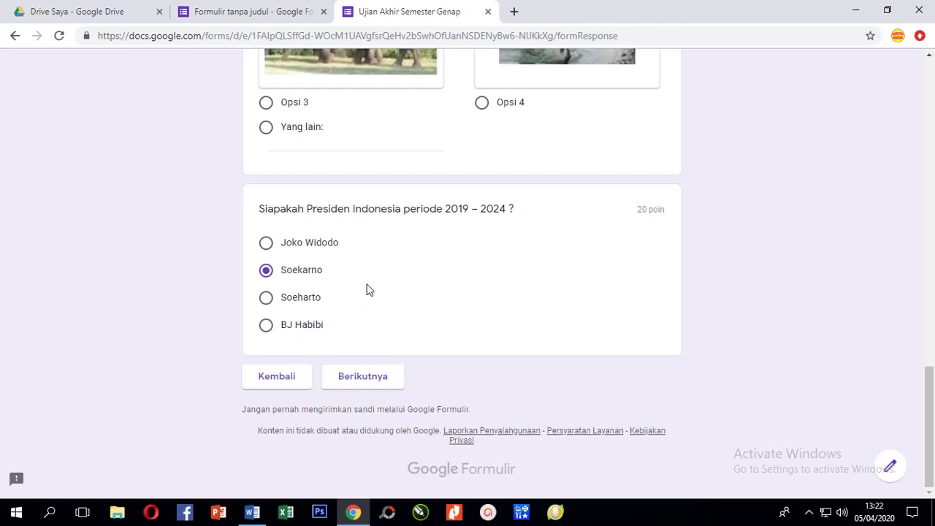
In the short-answer section, answer kambing, rumput and empat.
{"action": "left_click", "coordinate": [362, 377]}
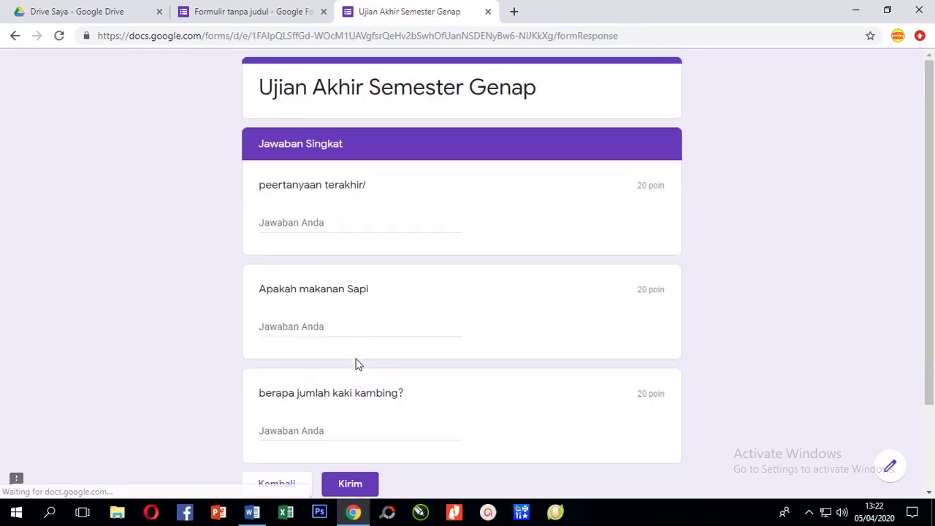
{"action": "left_click", "coordinate": [339, 225]}
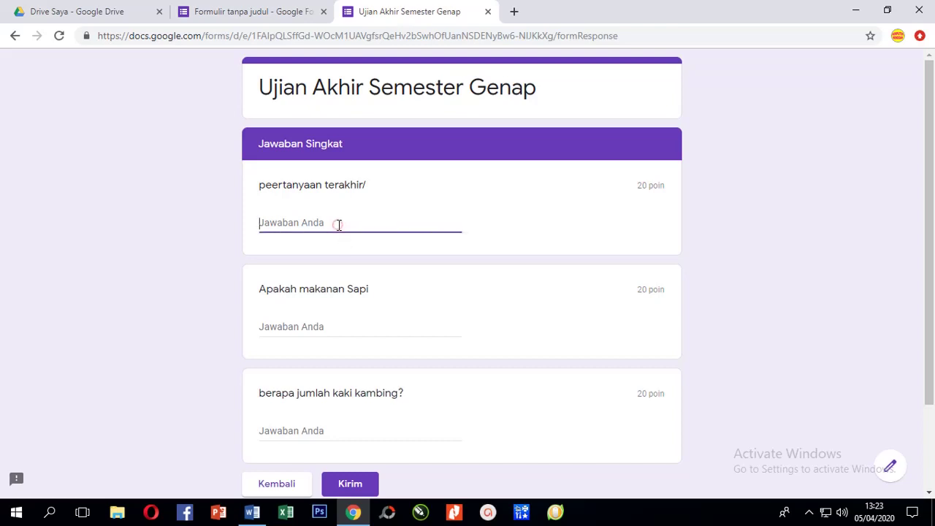
{"action": "type", "text": "kambing"}
{"action": "left_click", "coordinate": [352, 322]}
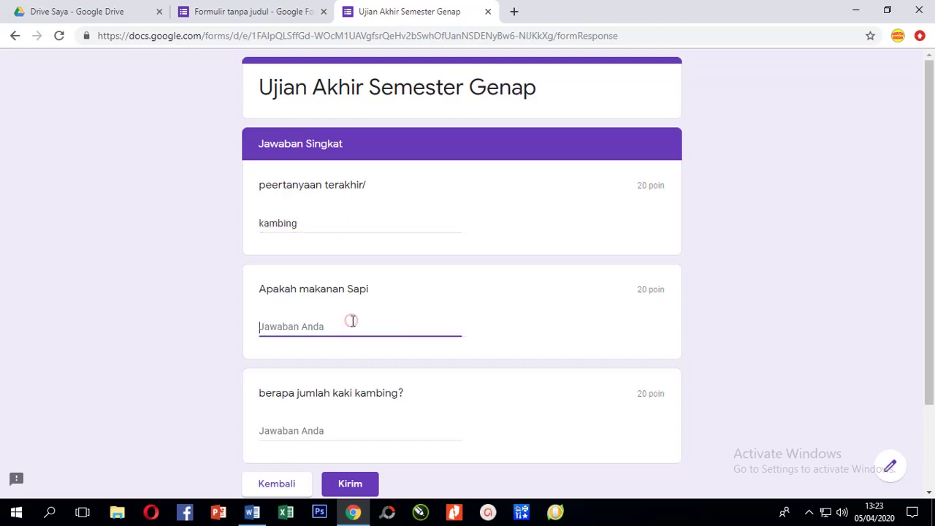
{"action": "type", "text": "rumput"}
{"action": "left_click", "coordinate": [346, 422]}
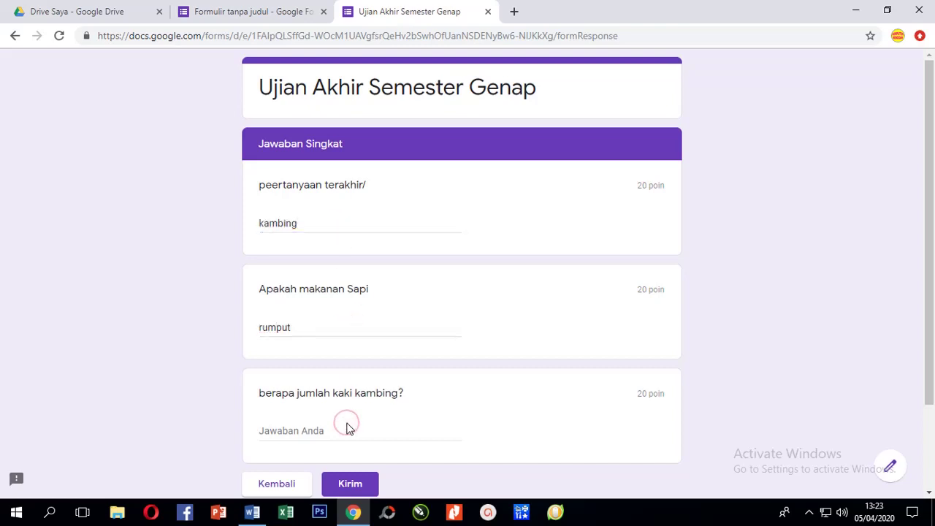
{"action": "left_click", "coordinate": [347, 436]}
{"action": "type", "text": "empat"}
Check the answers and submit the quiz response with Kirim.
{"action": "scroll", "coordinate": [409, 448], "scroll_direction": "down", "scroll_amount": 2}
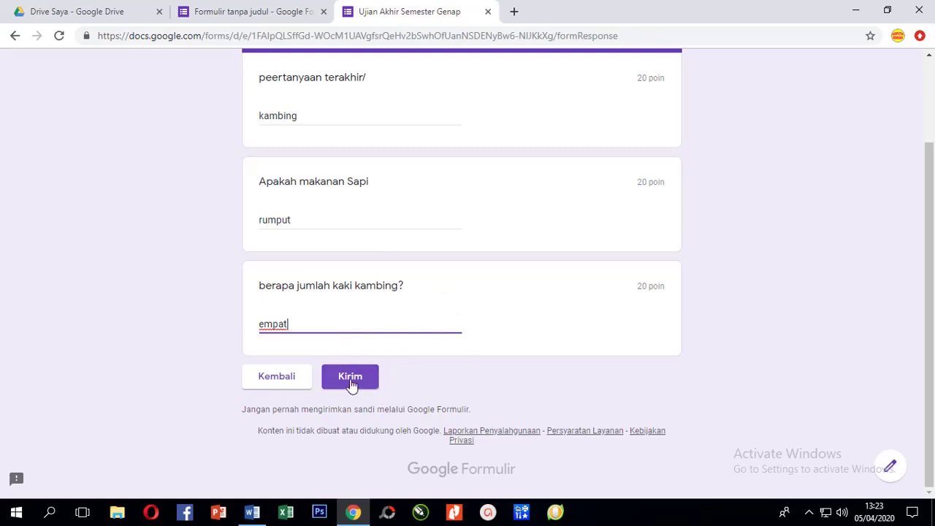
{"action": "scroll", "coordinate": [364, 292], "scroll_direction": "up", "scroll_amount": 2}
{"action": "scroll", "coordinate": [368, 267], "scroll_direction": "down", "scroll_amount": 2}
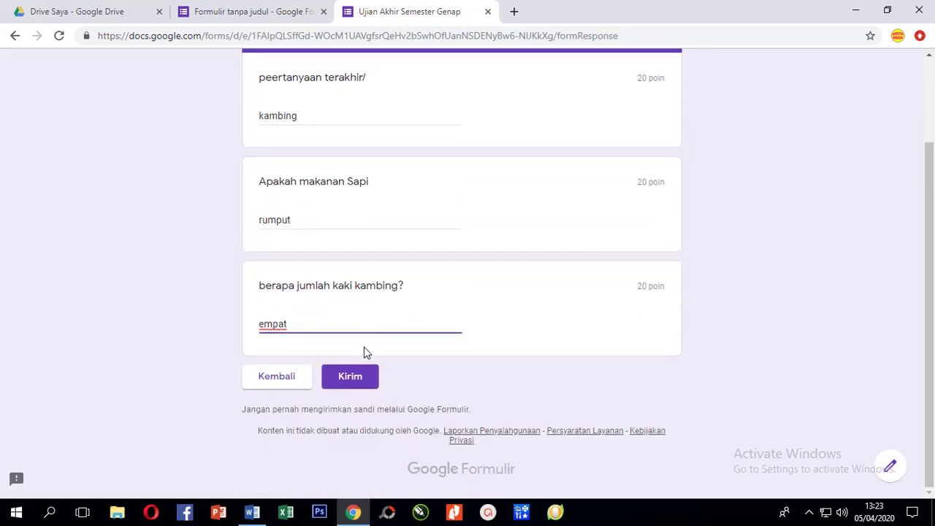
{"action": "left_click", "coordinate": [352, 377]}
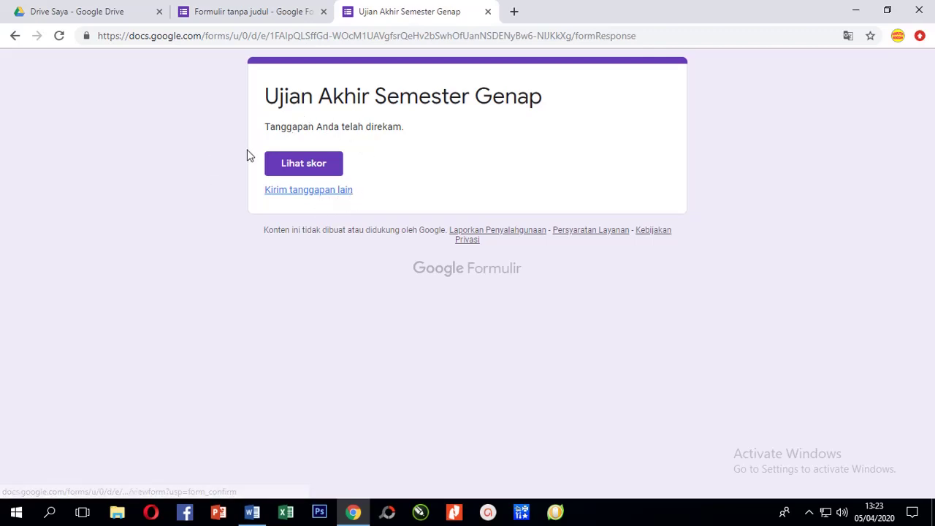
Review the response's 80/160 score and per-question points, then close the score tab.
{"action": "left_click", "coordinate": [303, 165]}
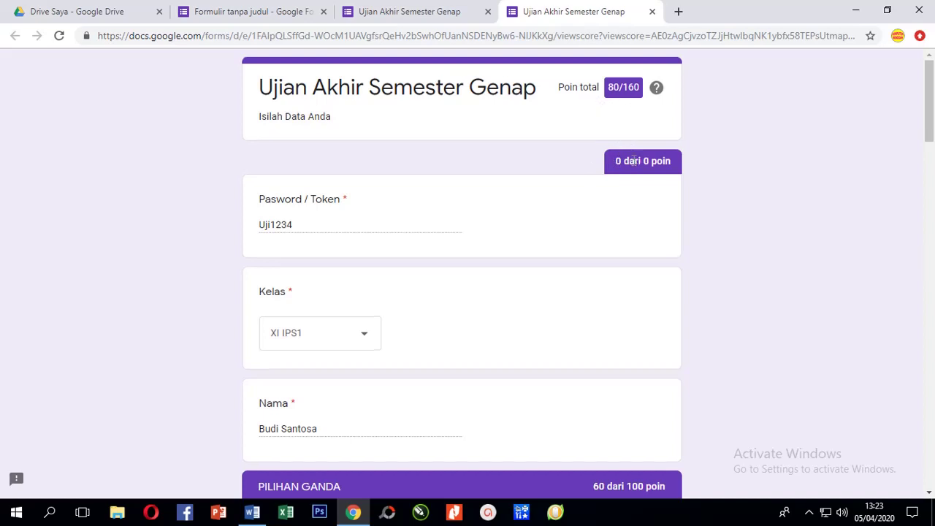
{"action": "scroll", "coordinate": [632, 160], "scroll_direction": "down", "scroll_amount": 5}
{"action": "scroll", "coordinate": [613, 193], "scroll_direction": "up", "scroll_amount": 5}
{"action": "scroll", "coordinate": [427, 252], "scroll_direction": "down", "scroll_amount": 4}
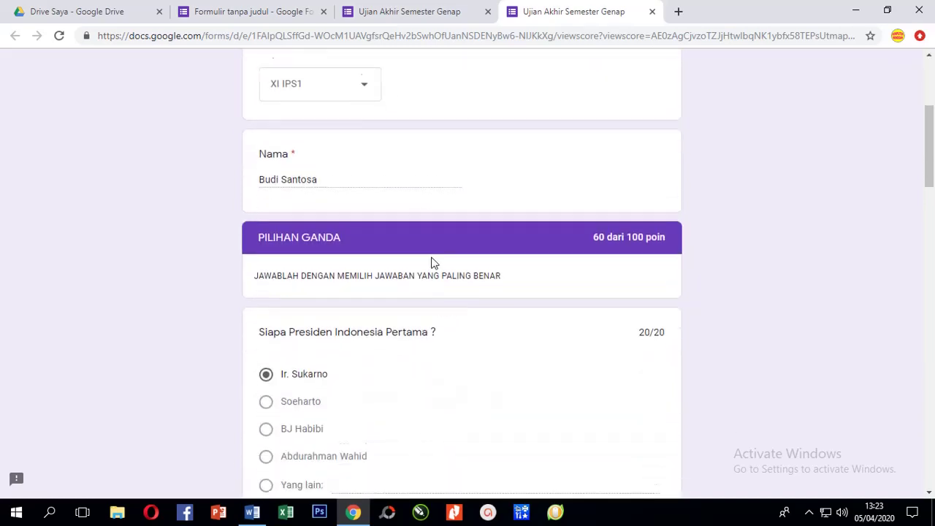
{"action": "scroll", "coordinate": [435, 266], "scroll_direction": "down", "scroll_amount": 7}
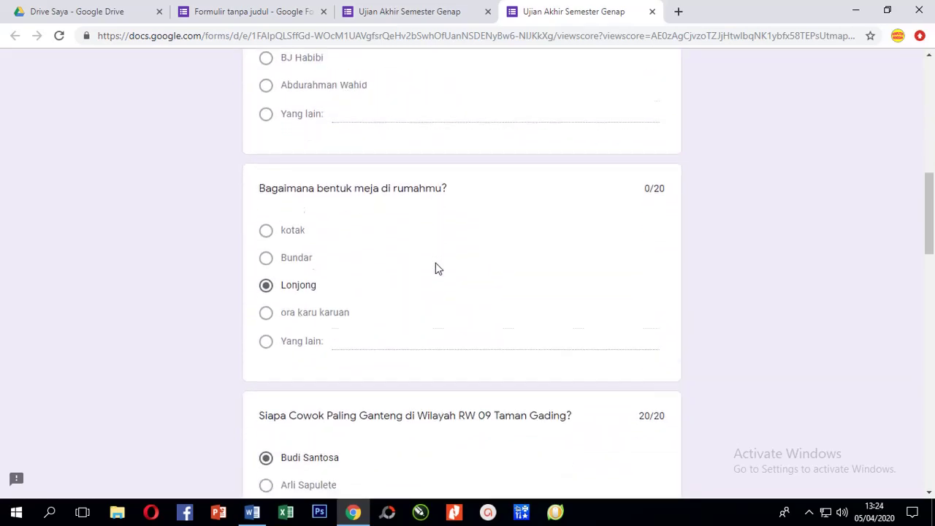
{"action": "scroll", "coordinate": [435, 268], "scroll_direction": "down", "scroll_amount": 6}
{"action": "scroll", "coordinate": [439, 264], "scroll_direction": "up", "scroll_amount": 13}
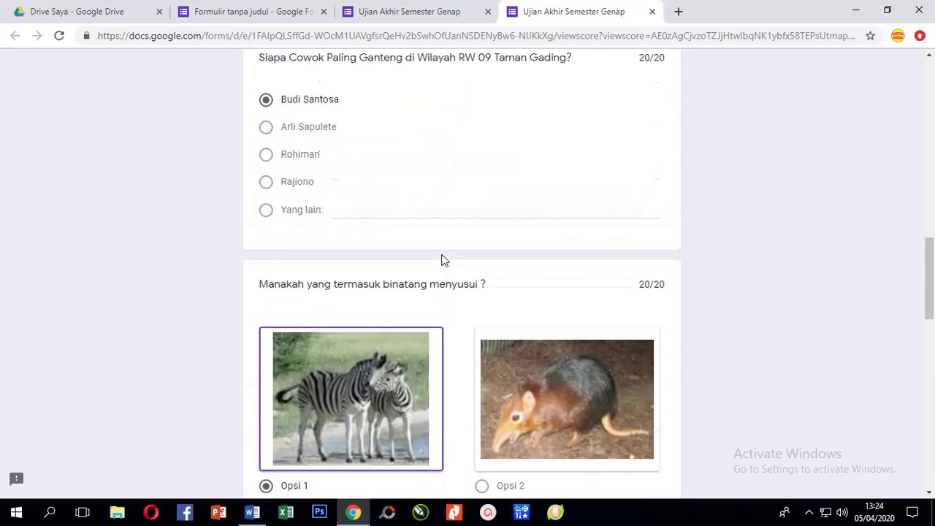
{"action": "scroll", "coordinate": [462, 232], "scroll_direction": "up", "scroll_amount": 5}
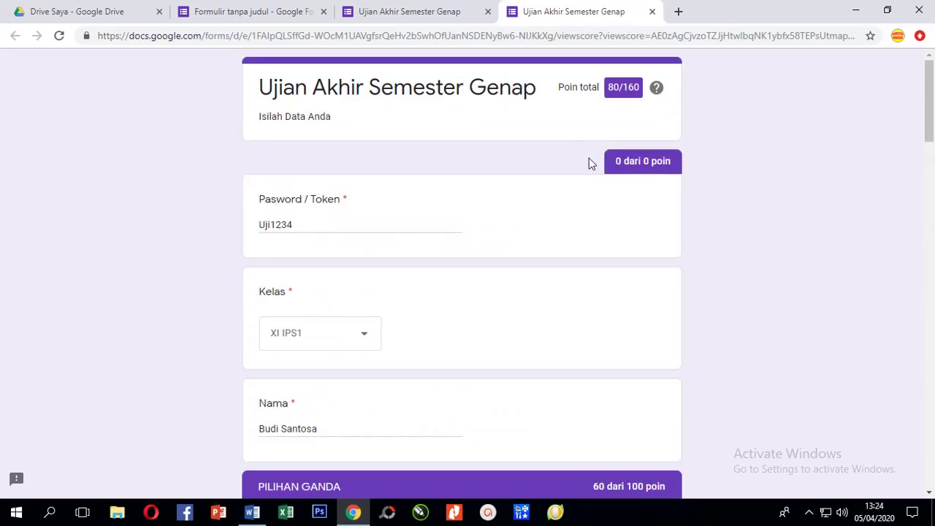
{"action": "scroll", "coordinate": [552, 284], "scroll_direction": "down", "scroll_amount": 16}
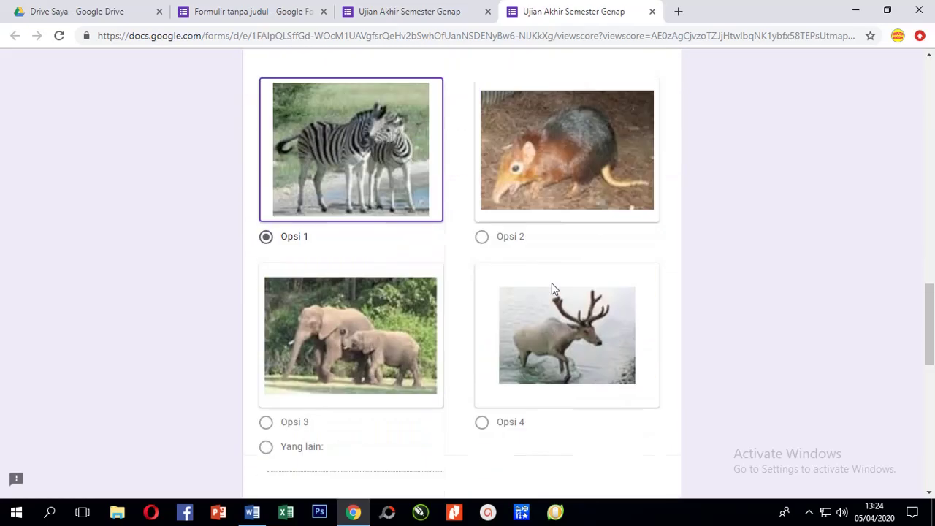
{"action": "scroll", "coordinate": [552, 282], "scroll_direction": "down", "scroll_amount": 9}
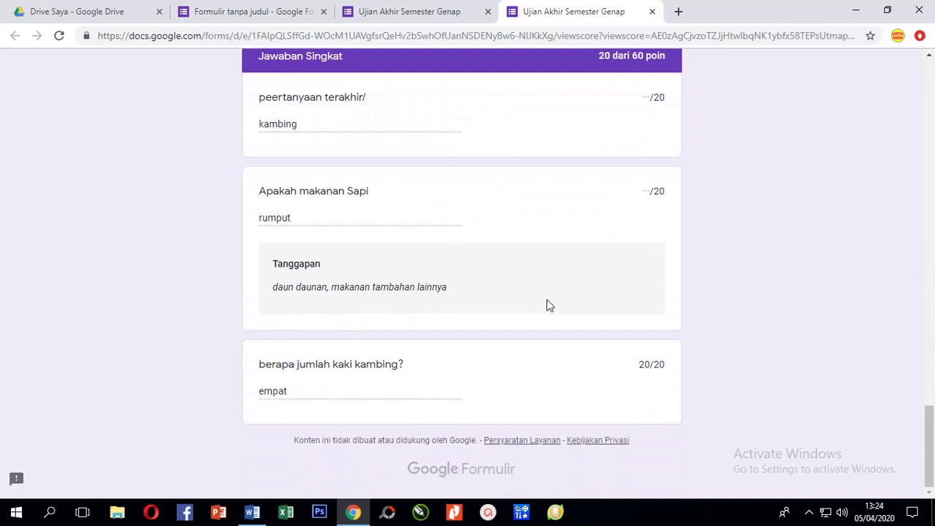
{"action": "scroll", "coordinate": [549, 306], "scroll_direction": "up", "scroll_amount": 9}
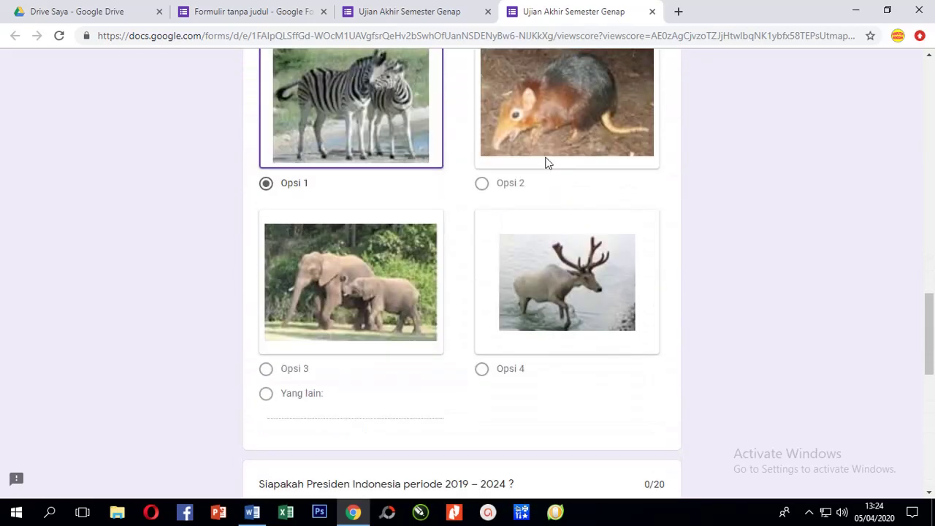
{"action": "left_click", "coordinate": [653, 12]}
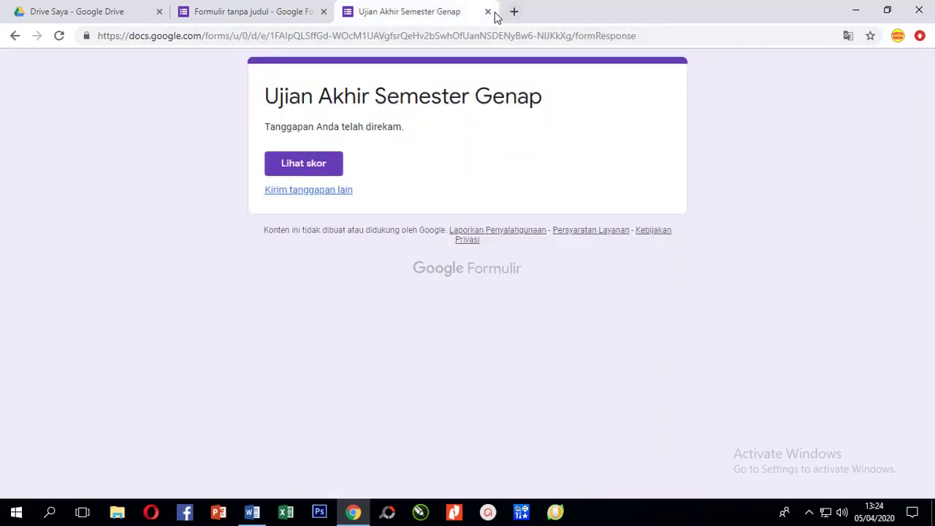
Back in the editor, re-enable 'Batasi ke 1 tanggapan' in Settings and save.
{"action": "left_click", "coordinate": [488, 11]}
{"action": "scroll", "coordinate": [392, 244], "scroll_direction": "up", "scroll_amount": 2}
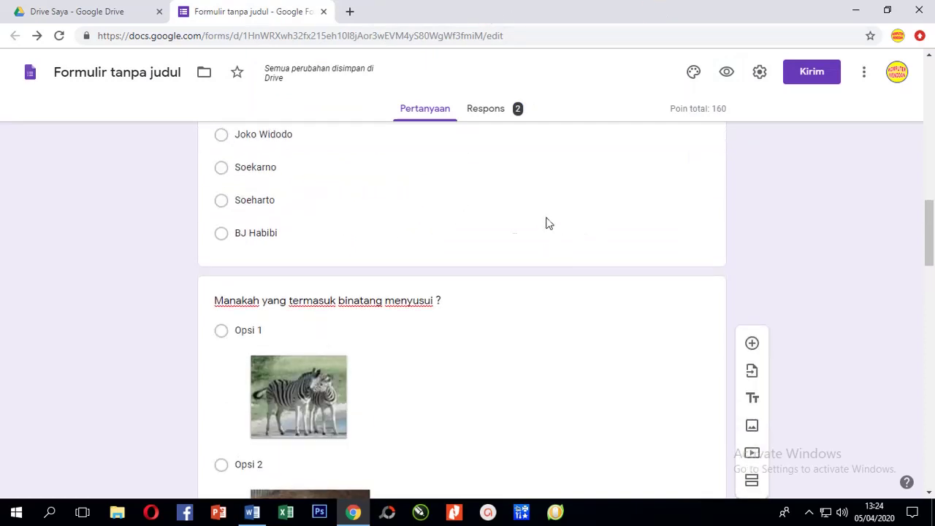
{"action": "left_click", "coordinate": [759, 73]}
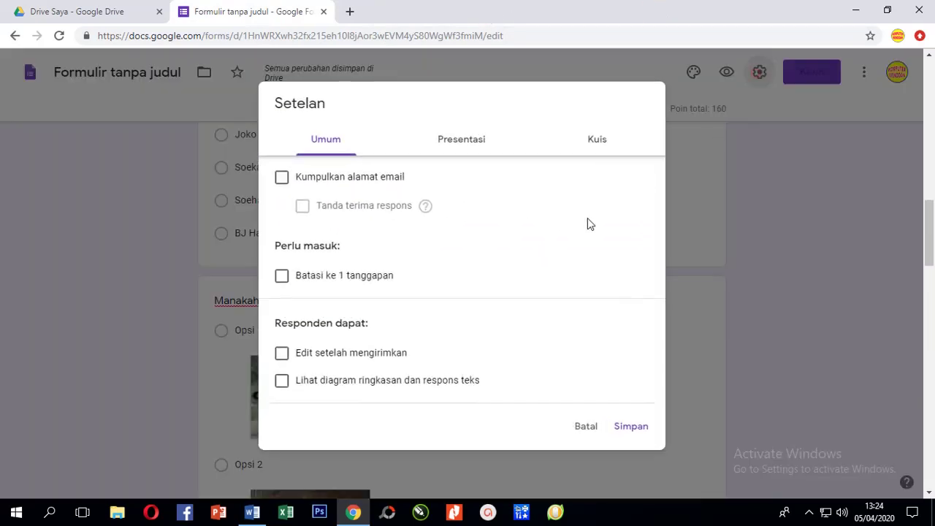
{"action": "left_click", "coordinate": [293, 282]}
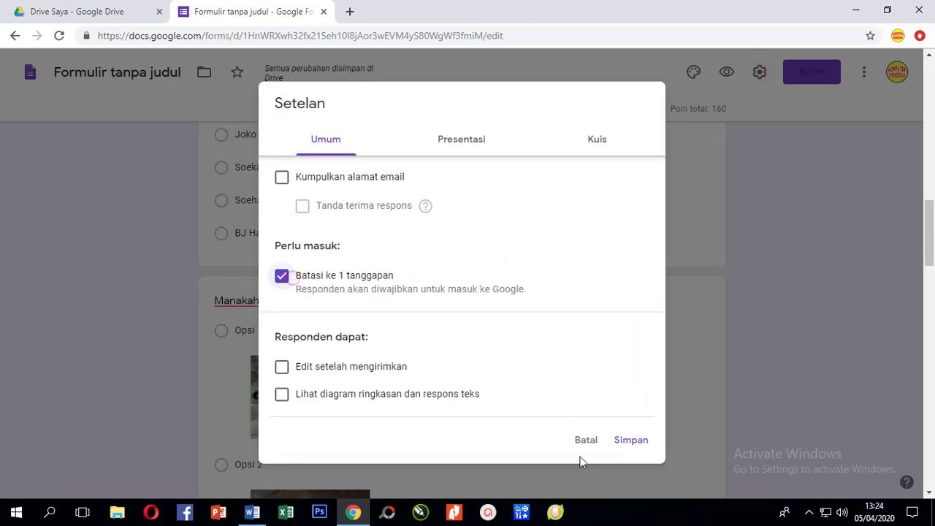
{"action": "left_click", "coordinate": [633, 442]}
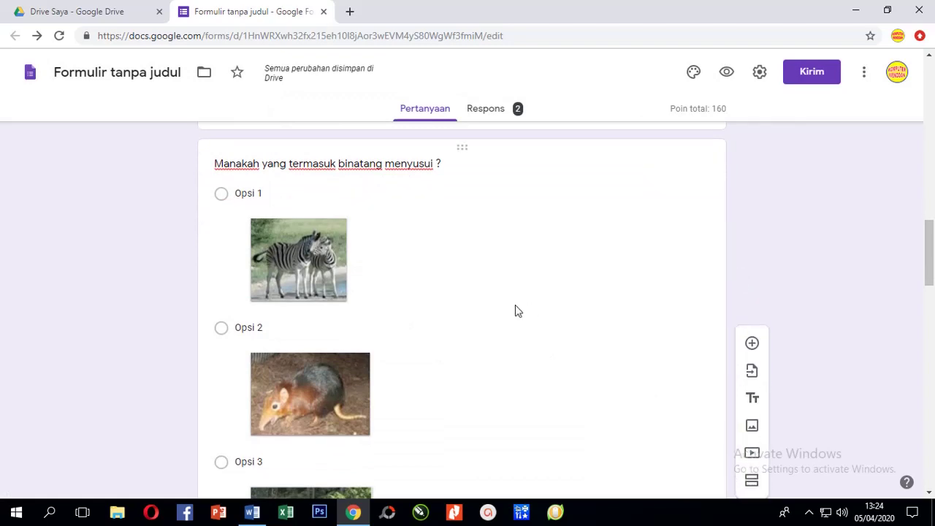
{"action": "scroll", "coordinate": [487, 313], "scroll_direction": "down", "scroll_amount": 4}
{"action": "scroll", "coordinate": [487, 314], "scroll_direction": "down", "scroll_amount": 10}
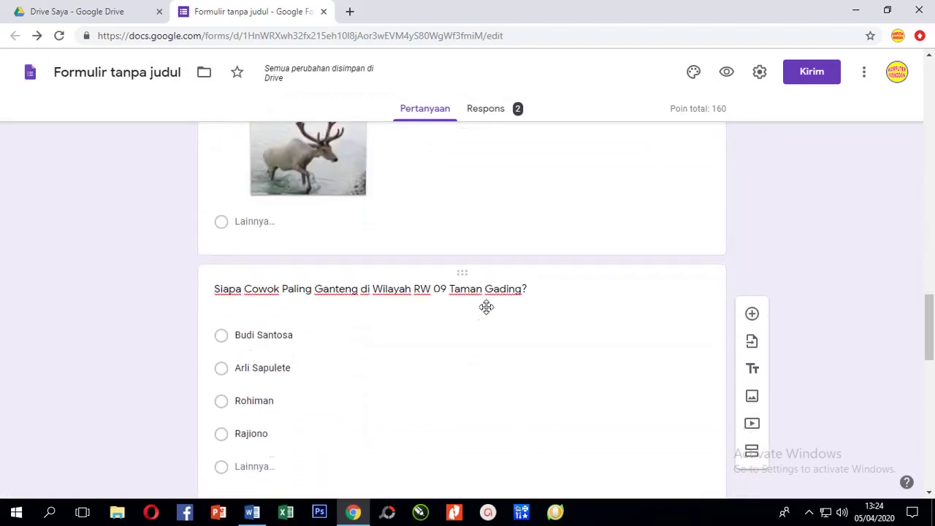
{"action": "scroll", "coordinate": [570, 318], "scroll_direction": "down", "scroll_amount": 5}
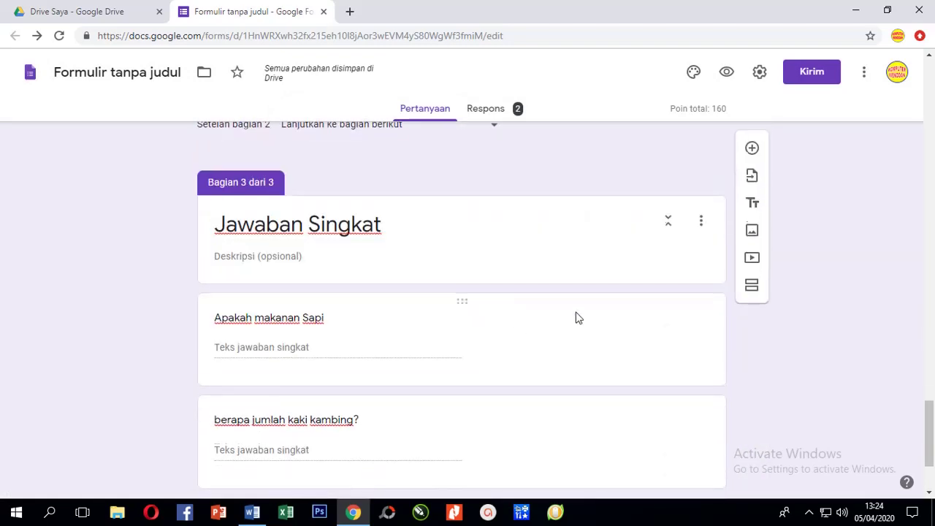
Copy the form's shortened forms.gle link from the Send dialog using Perpendek URL.
{"action": "left_click", "coordinate": [803, 73]}
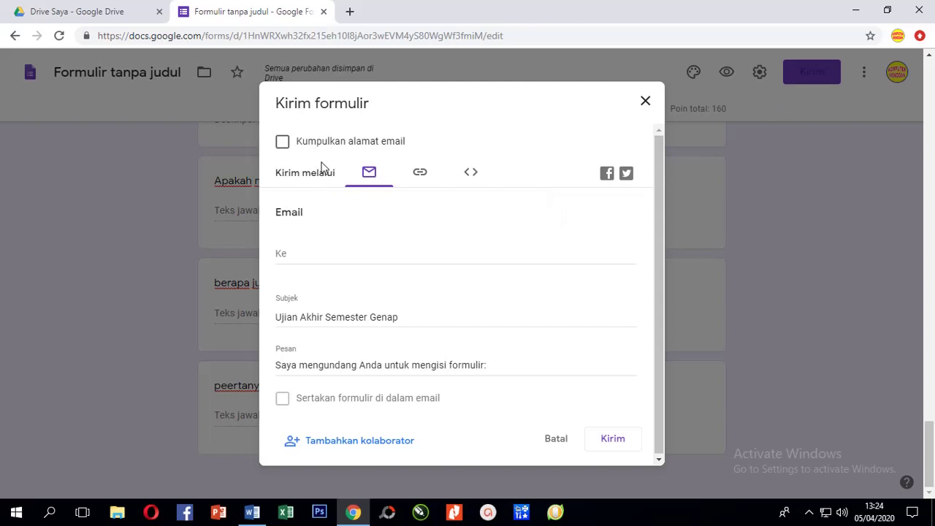
{"action": "left_click", "coordinate": [422, 175]}
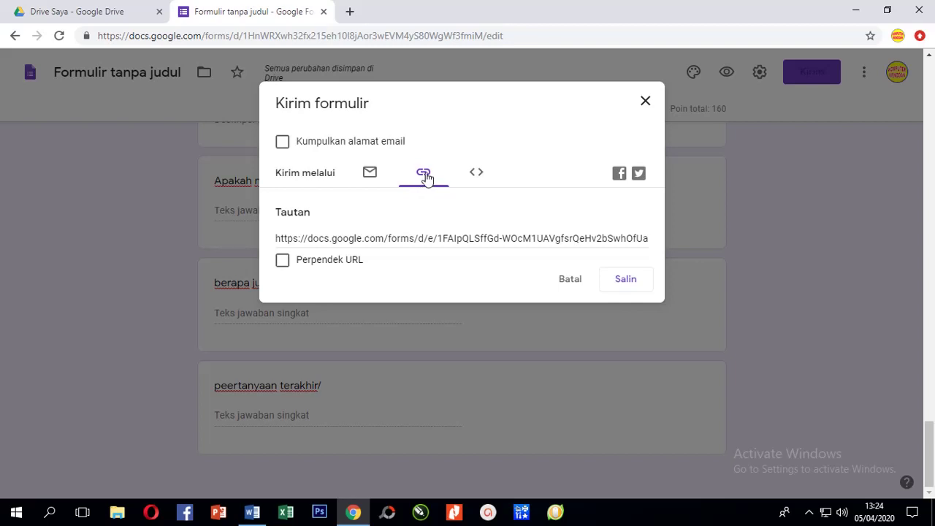
{"action": "left_click", "coordinate": [318, 239]}
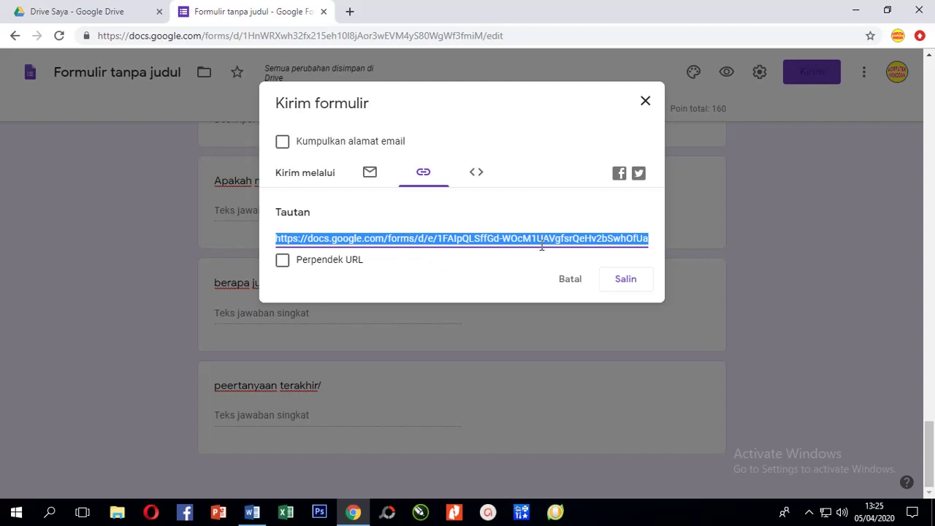
{"action": "left_click", "coordinate": [286, 264]}
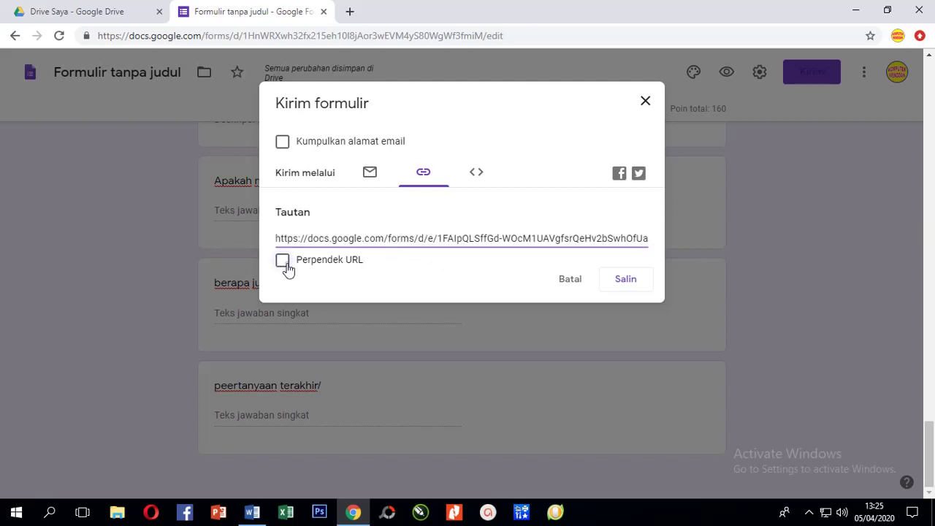
{"action": "left_click", "coordinate": [286, 265]}
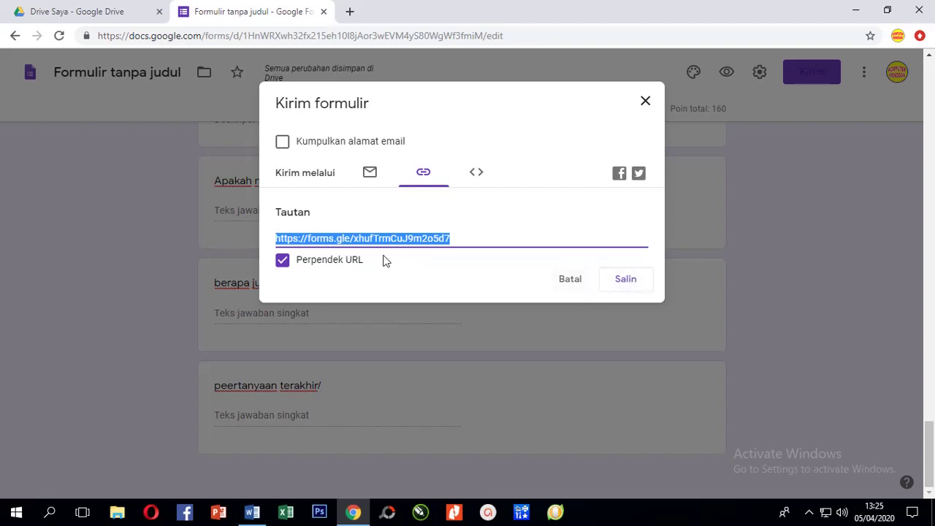
{"action": "left_click", "coordinate": [630, 282]}
{"action": "left_click", "coordinate": [645, 105]}
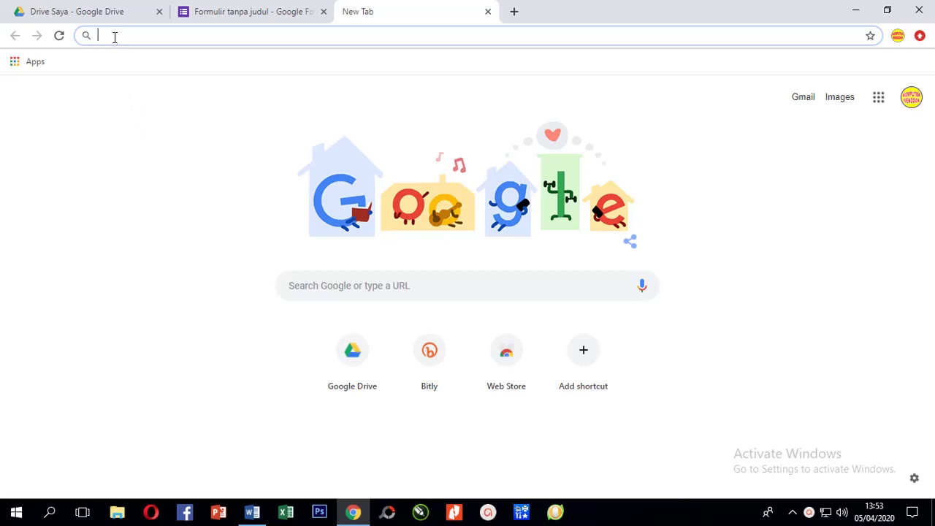
Open the short link, see 'Anda sudah menanggapi', view the score, then close both tabs.
{"action": "key", "text": "ctrl+v"}
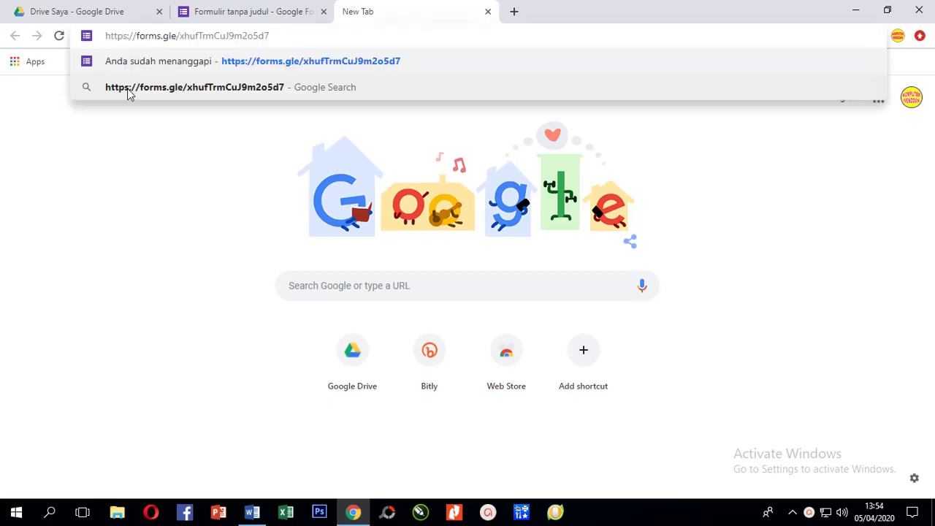
{"action": "key", "text": "Return"}
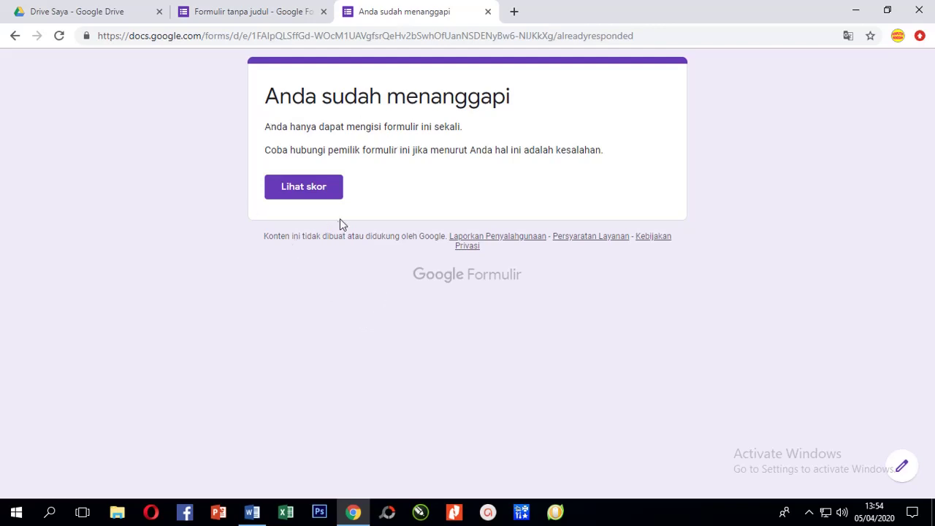
{"action": "left_click", "coordinate": [306, 189]}
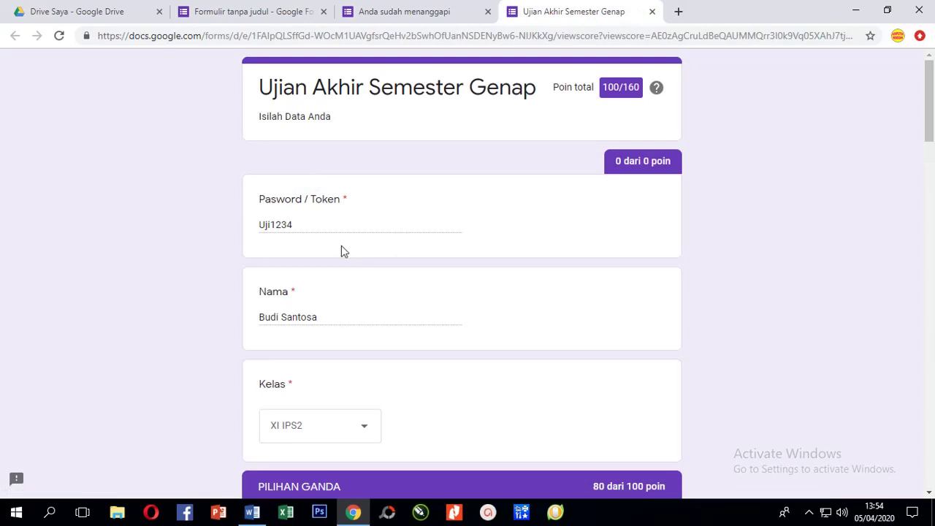
{"action": "left_click", "coordinate": [652, 11]}
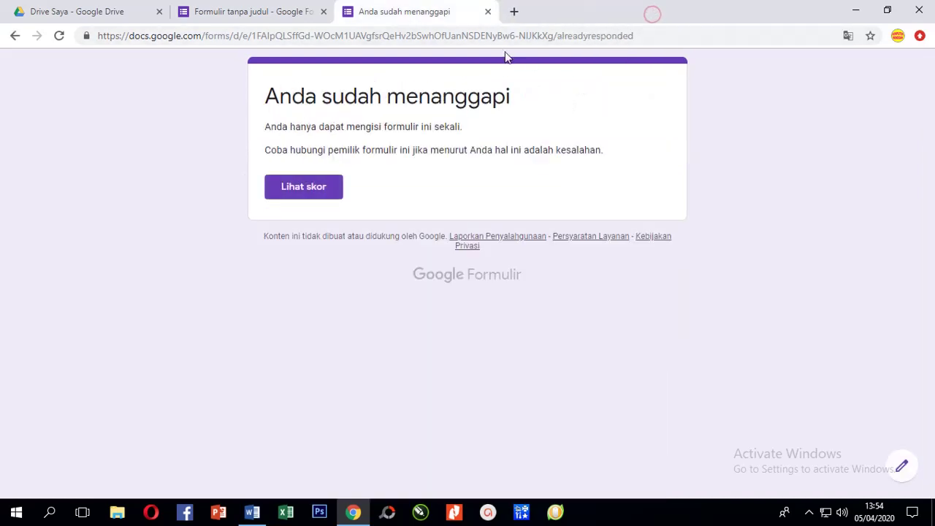
{"action": "key", "text": "ctrl+w"}
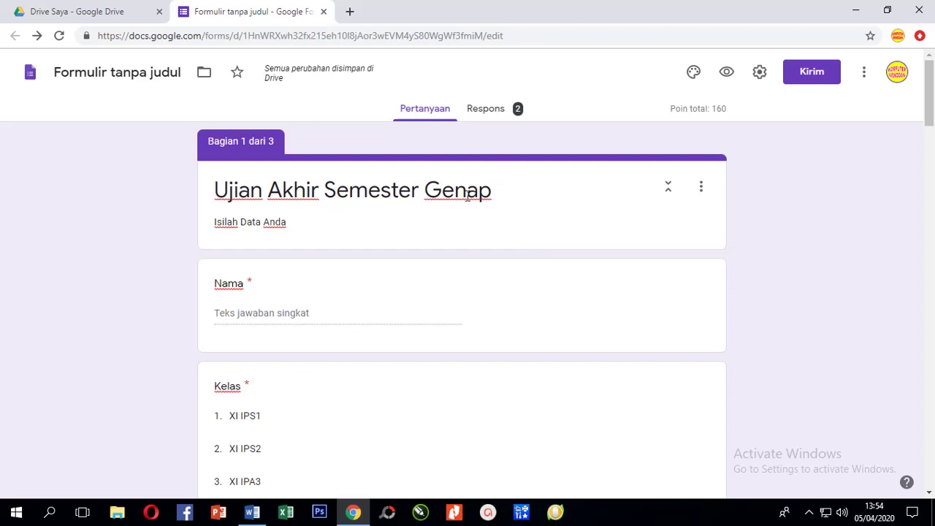
Browse the Respons summary: 2 tanggapan, average 90/160, median 80, range 80–100.
{"action": "left_click", "coordinate": [482, 115]}
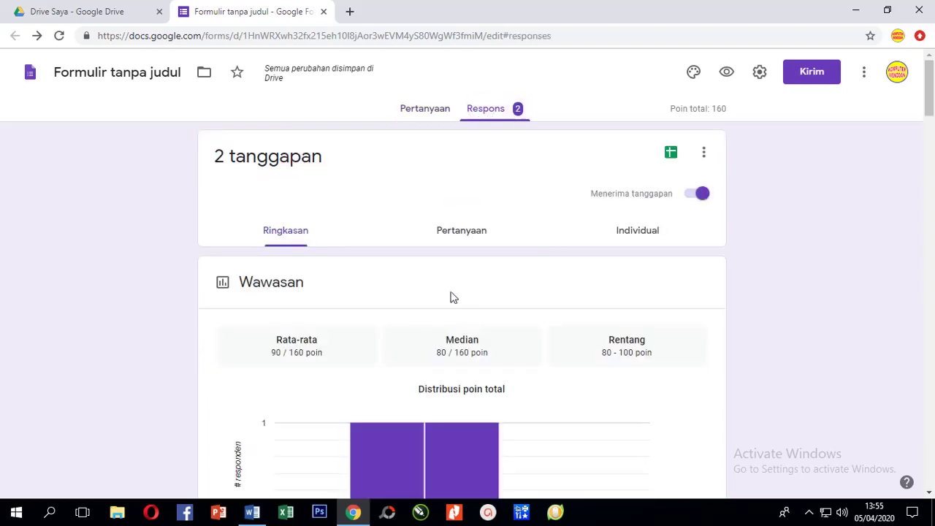
{"action": "scroll", "coordinate": [448, 294], "scroll_direction": "down", "scroll_amount": 4}
{"action": "scroll", "coordinate": [449, 293], "scroll_direction": "down", "scroll_amount": 14}
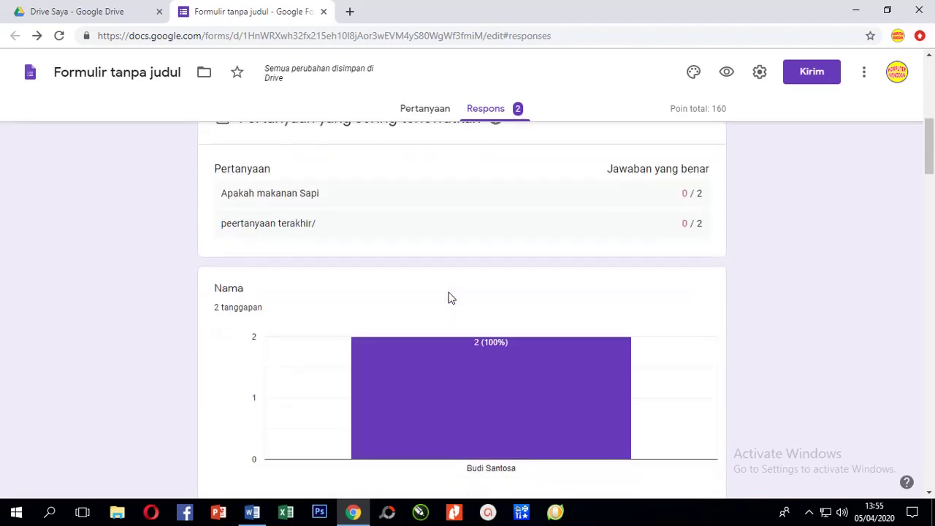
{"action": "scroll", "coordinate": [449, 293], "scroll_direction": "down", "scroll_amount": 16}
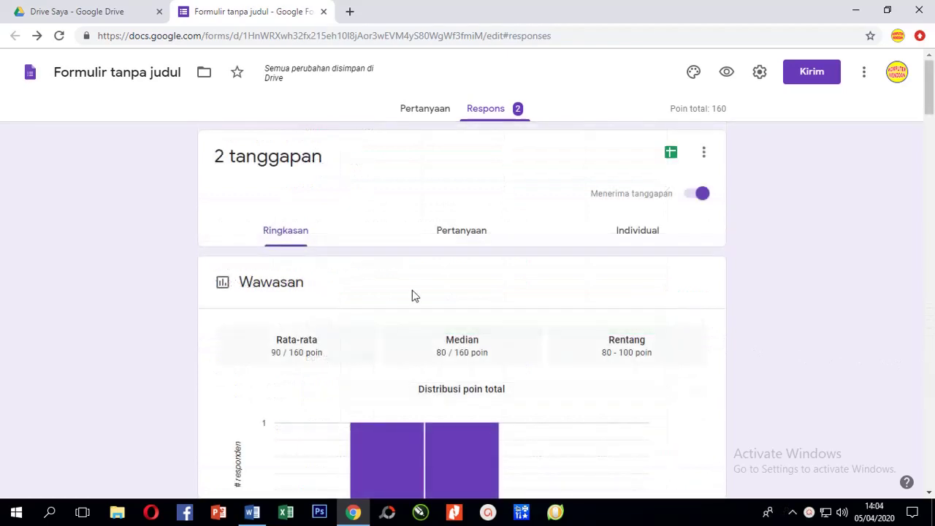
{"action": "scroll", "coordinate": [434, 285], "scroll_direction": "down", "scroll_amount": 1}
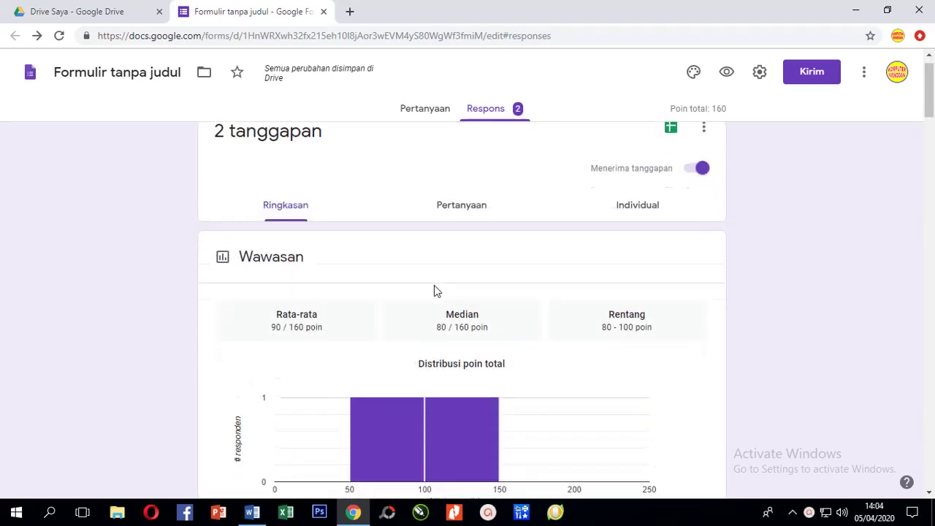
{"action": "scroll", "coordinate": [441, 280], "scroll_direction": "up", "scroll_amount": 1}
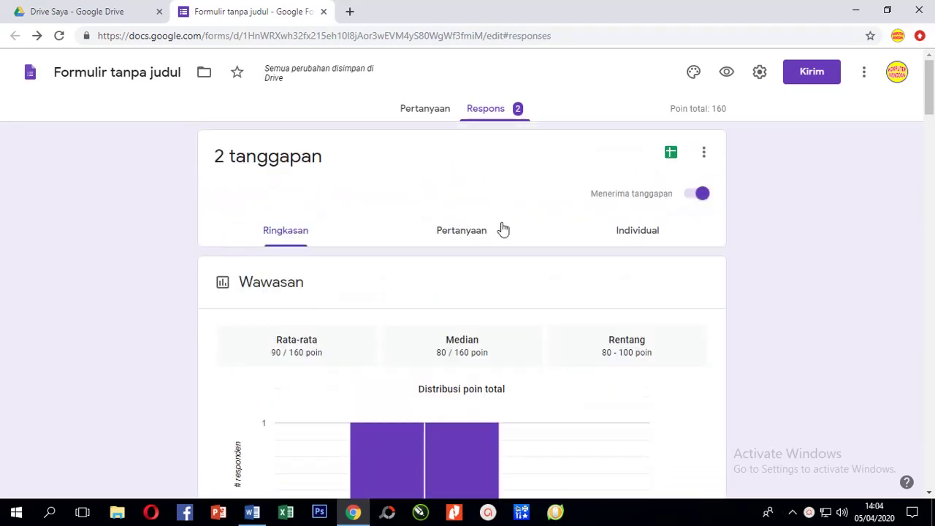
Download the responses with Download tanggapan (.csv) as Formulir tanpa judul.csv.zip.
{"action": "left_click", "coordinate": [704, 155]}
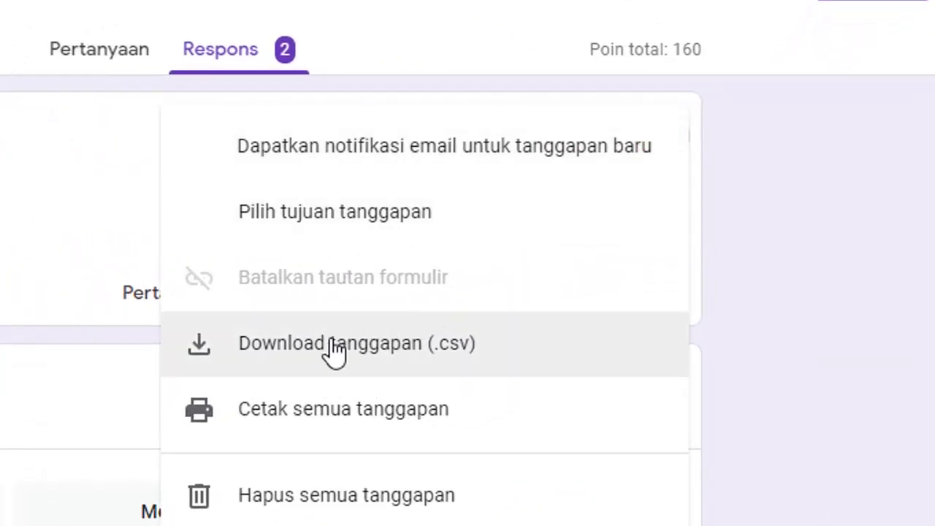
{"action": "left_click", "coordinate": [330, 346]}
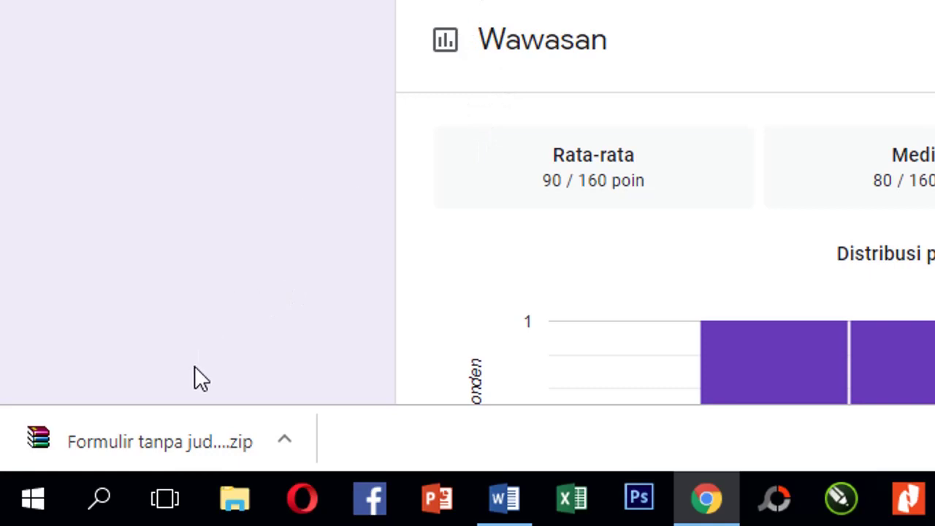
Open Formulir tanpa judul.csv.zip in WinRAR and launch Formulir tanpa judul.csv in Excel.
{"action": "left_click", "coordinate": [150, 444]}
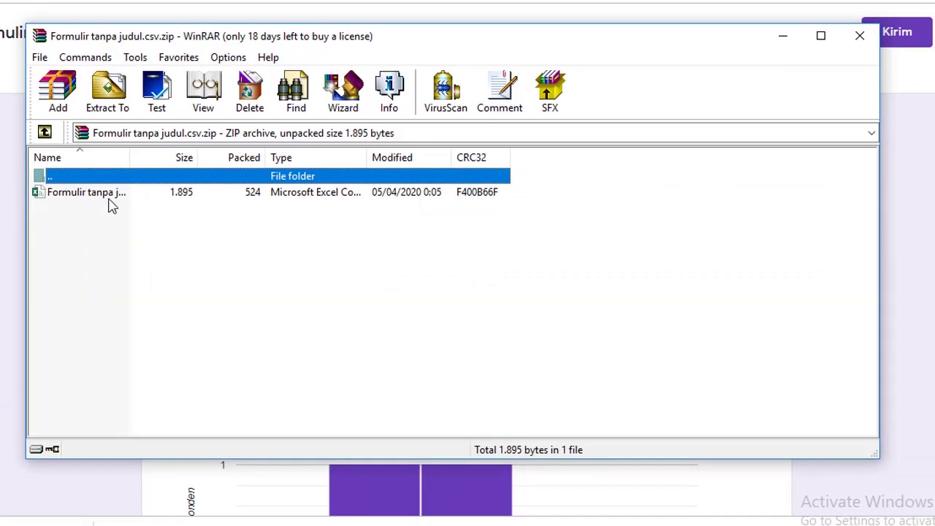
{"action": "left_click", "coordinate": [105, 193]}
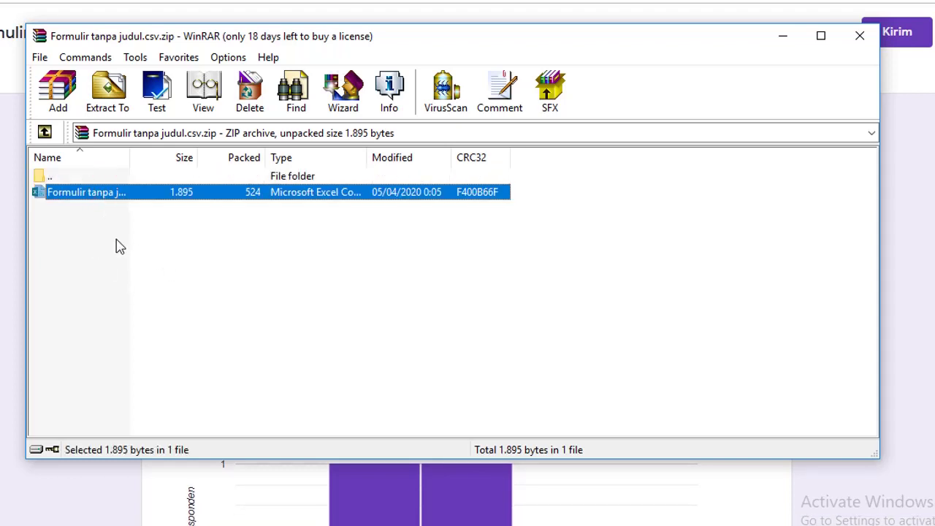
{"action": "left_click", "coordinate": [89, 219]}
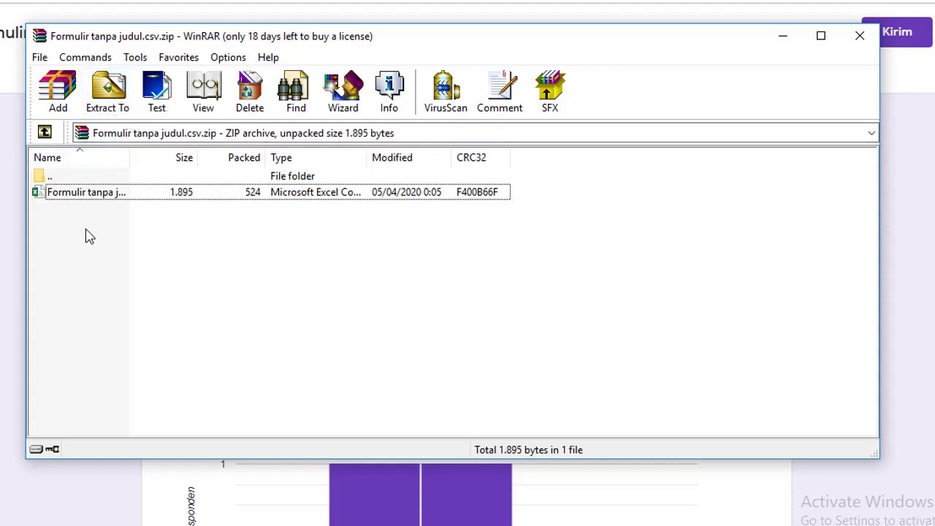
{"action": "double_click", "coordinate": [85, 200]}
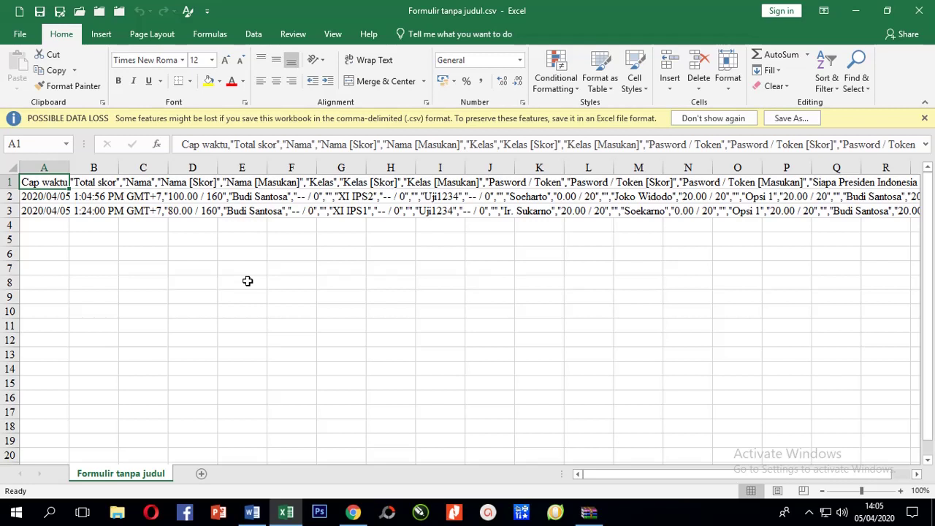
Select the packed response cells A1:A3 and bring up Excel's Data tab.
{"action": "left_click_drag", "start_coordinate": [47, 183], "coordinate": [44, 211]}
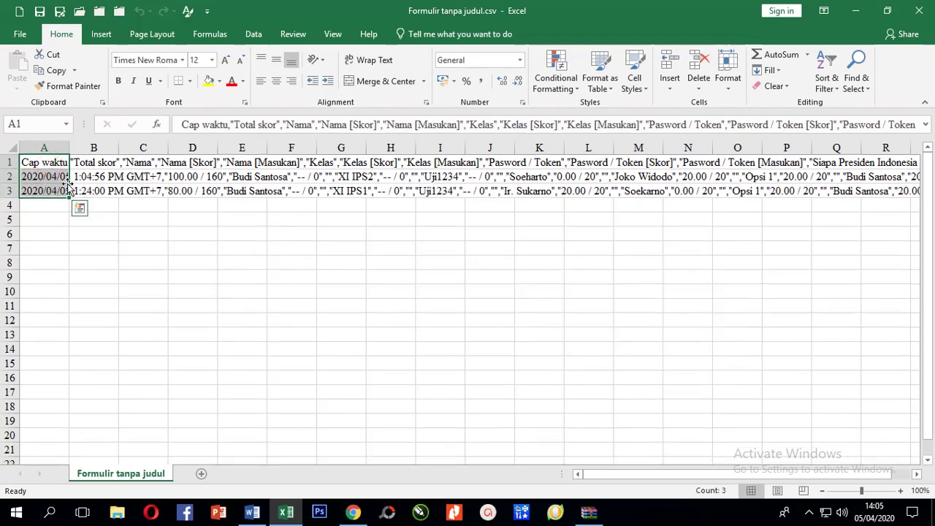
{"action": "left_click_drag", "start_coordinate": [49, 165], "coordinate": [46, 189]}
{"action": "left_click", "coordinate": [252, 34]}
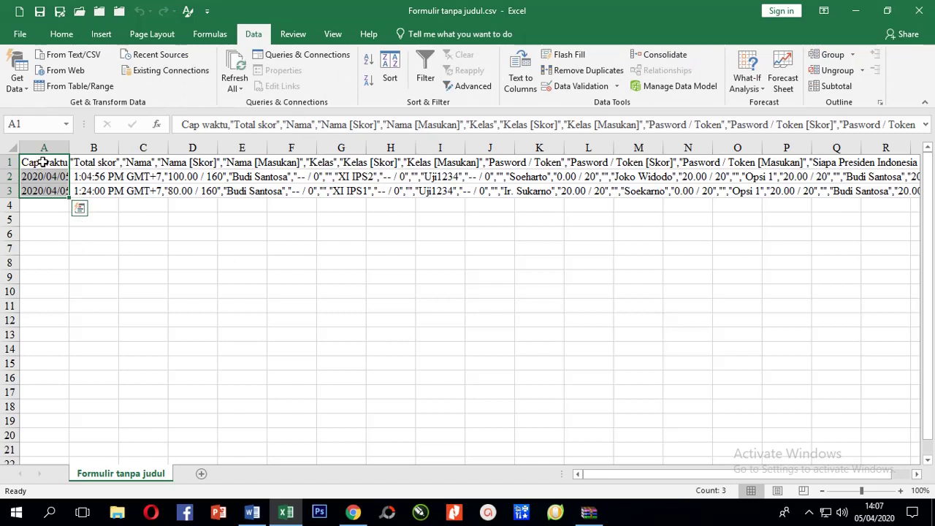
{"action": "left_click_drag", "start_coordinate": [44, 162], "coordinate": [45, 192]}
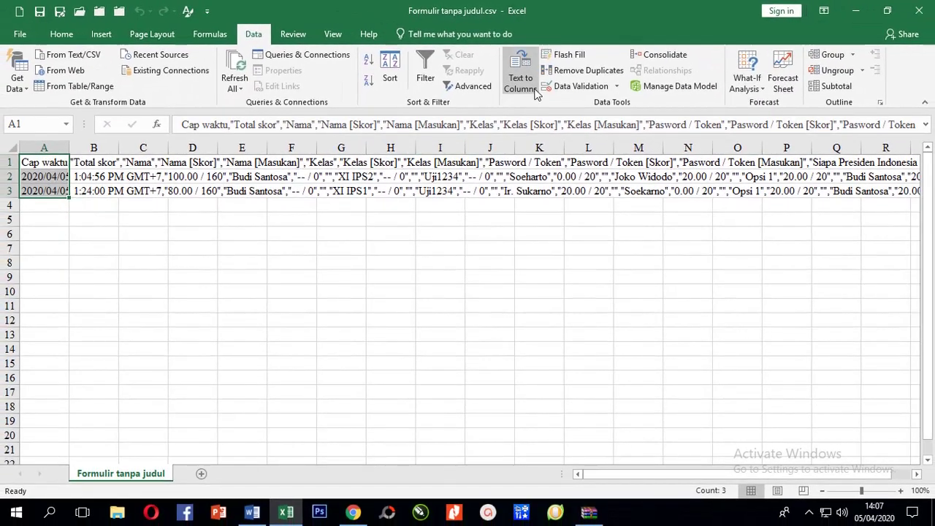
Split A1:A3 with Text to Columns, choosing Delimited and the Comma delimiter.
{"action": "left_click", "coordinate": [531, 87]}
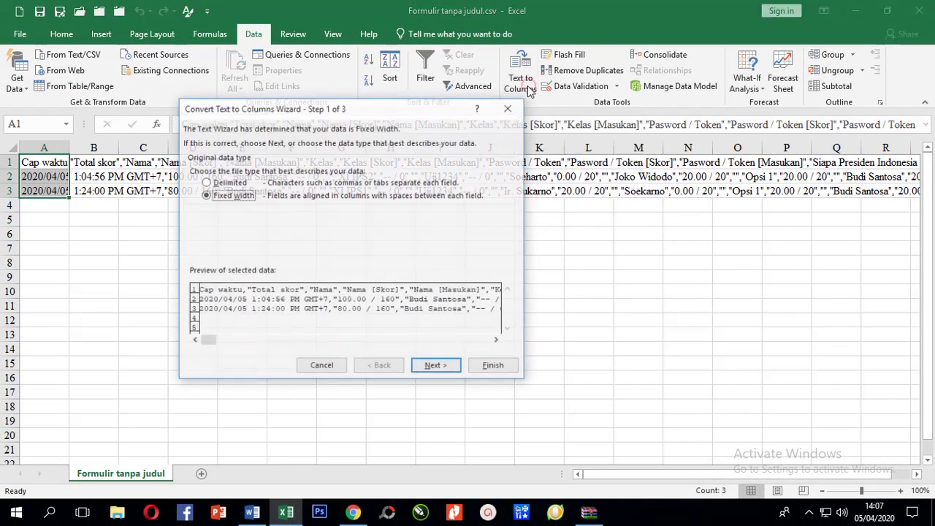
{"action": "left_click_drag", "start_coordinate": [369, 113], "coordinate": [495, 164]}
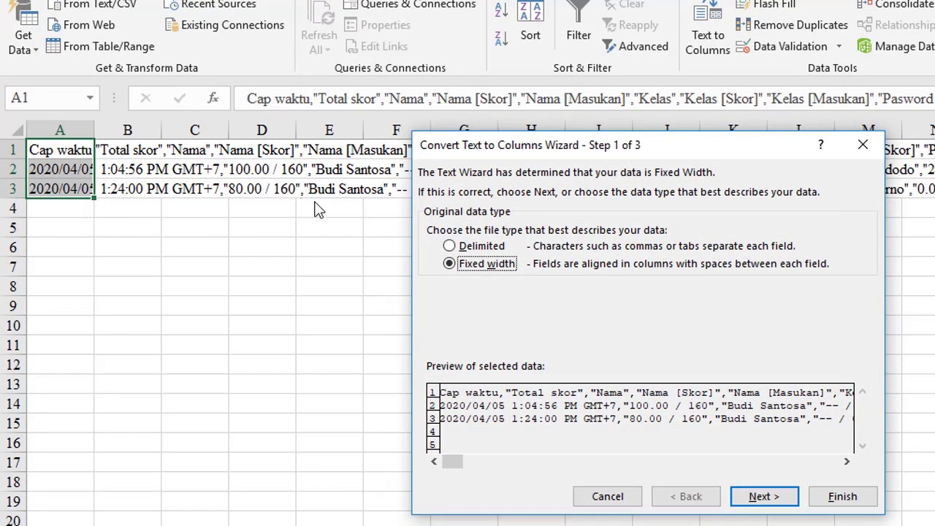
{"action": "left_click_drag", "start_coordinate": [681, 142], "coordinate": [653, 136]}
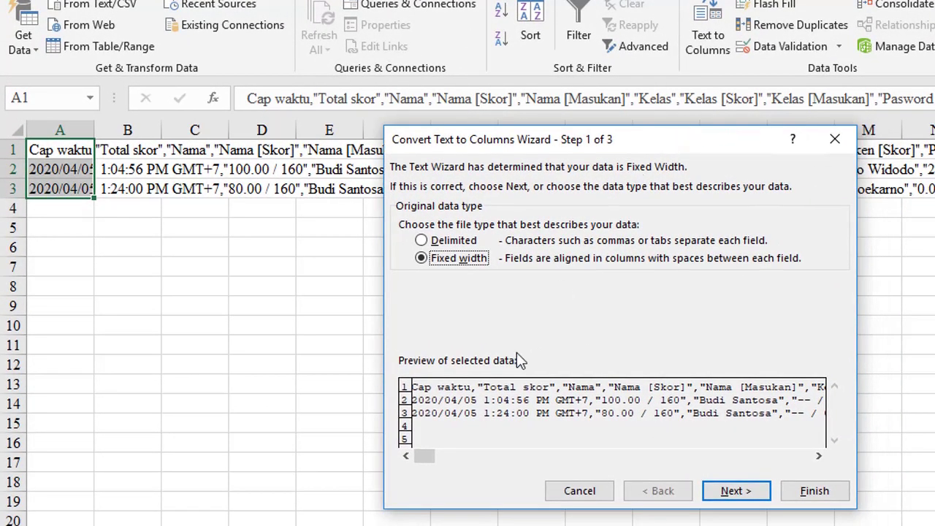
{"action": "left_click", "coordinate": [443, 241]}
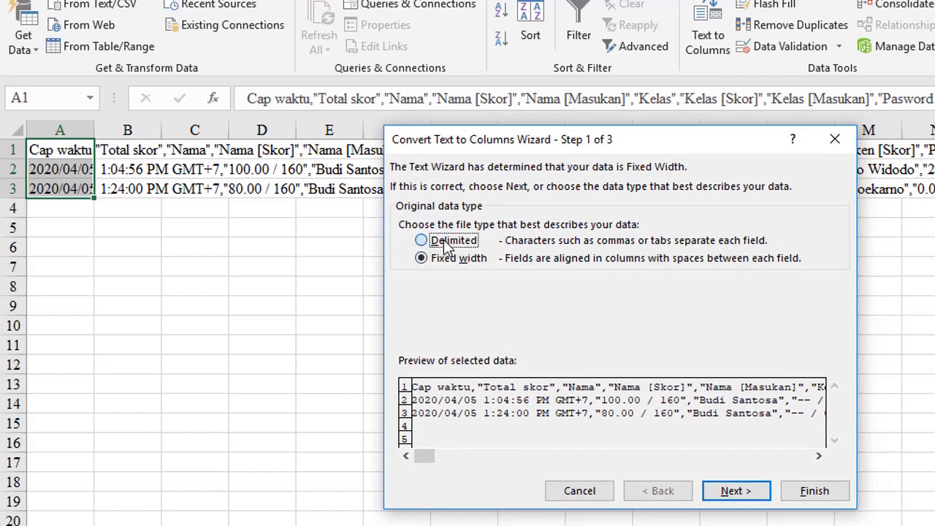
{"action": "left_click", "coordinate": [451, 258]}
{"action": "left_click", "coordinate": [441, 242]}
{"action": "left_click", "coordinate": [731, 492]}
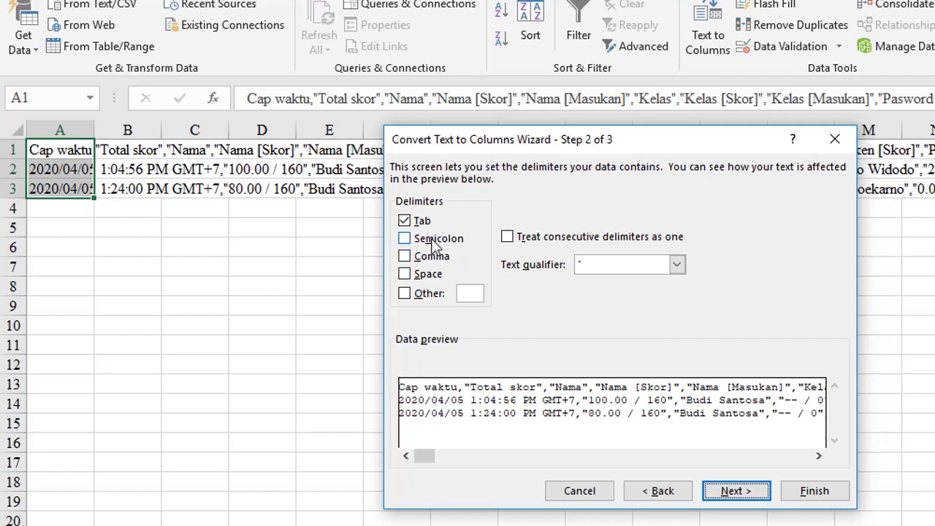
{"action": "left_click", "coordinate": [433, 263]}
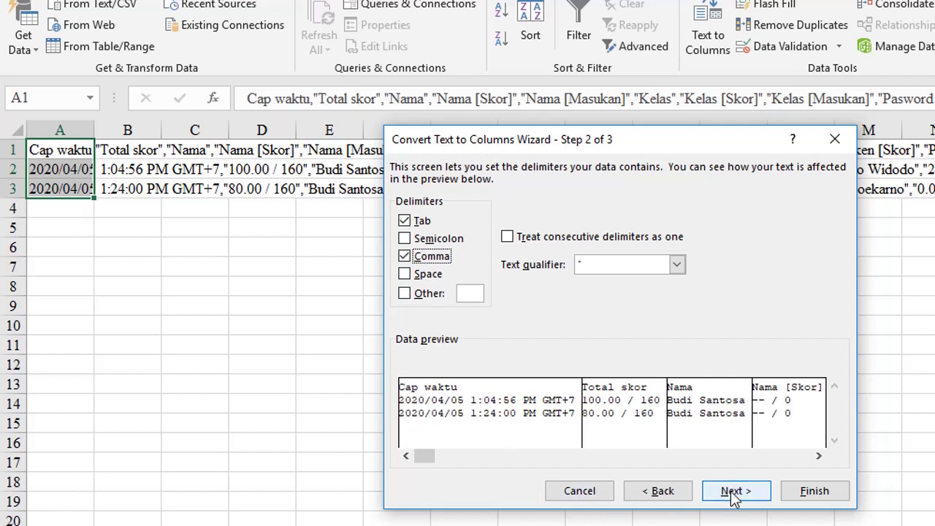
{"action": "left_click", "coordinate": [734, 495]}
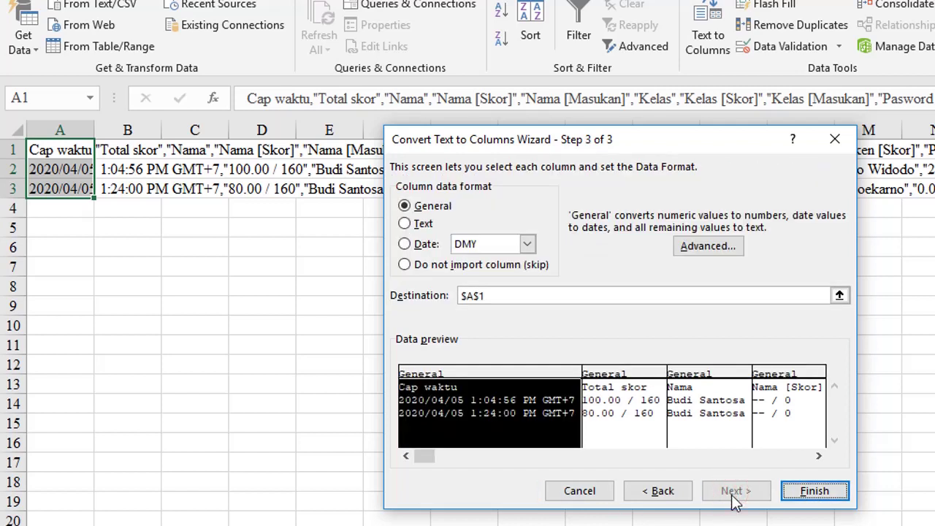
{"action": "left_click", "coordinate": [815, 492]}
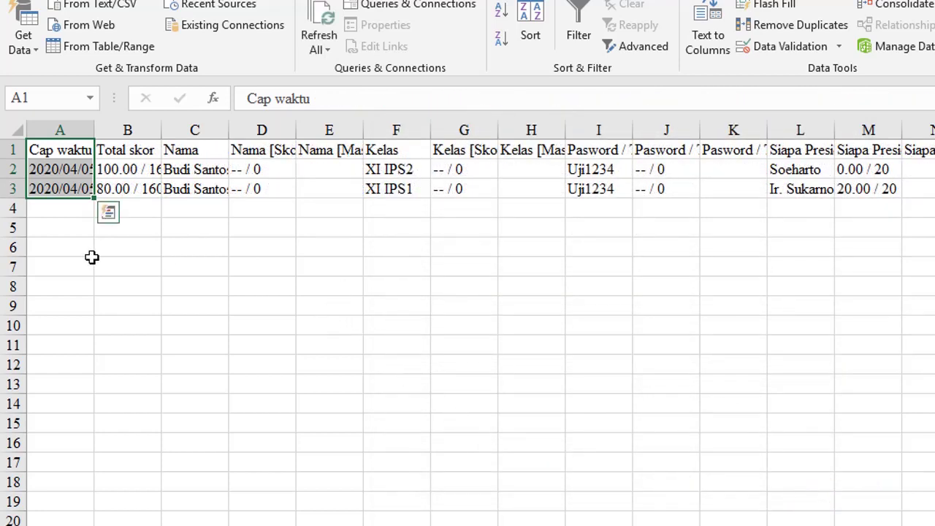
Delete the Cap waktu timestamp column entirely.
{"action": "left_click", "coordinate": [136, 248]}
{"action": "left_click", "coordinate": [85, 130]}
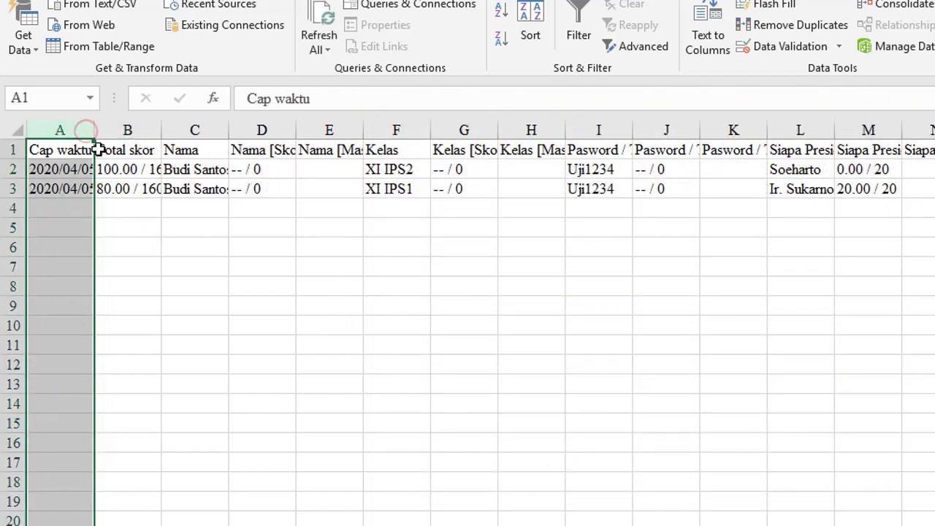
{"action": "left_click", "coordinate": [67, 150]}
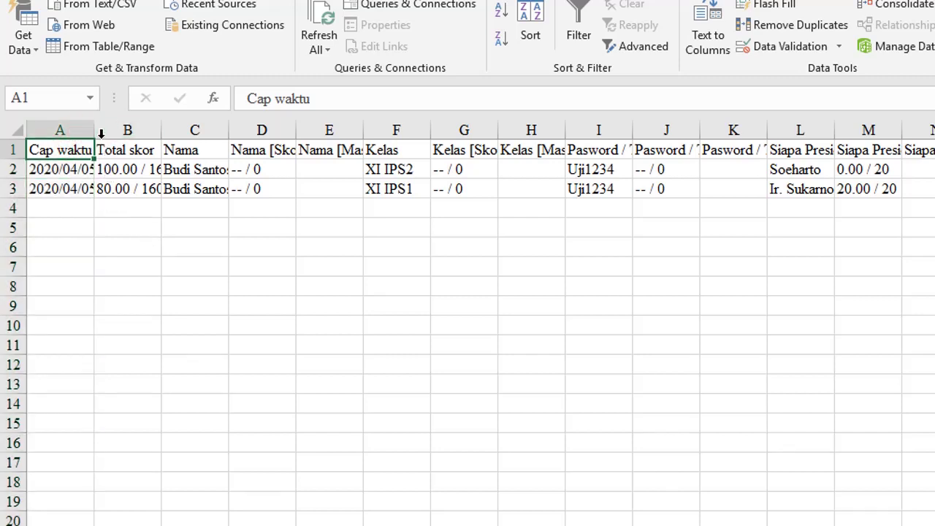
{"action": "left_click_drag", "start_coordinate": [95, 130], "coordinate": [211, 130]}
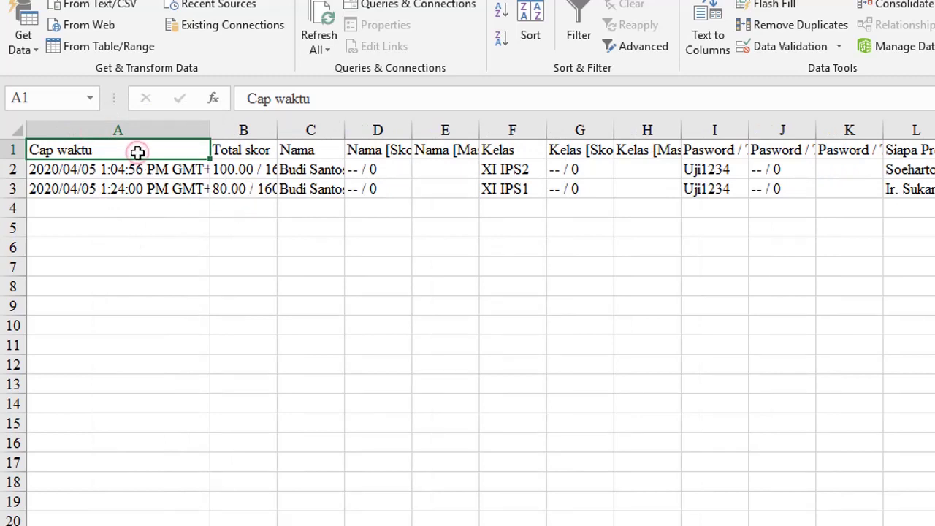
{"action": "key", "text": "alt+e"}
{"action": "key", "text": "d"}
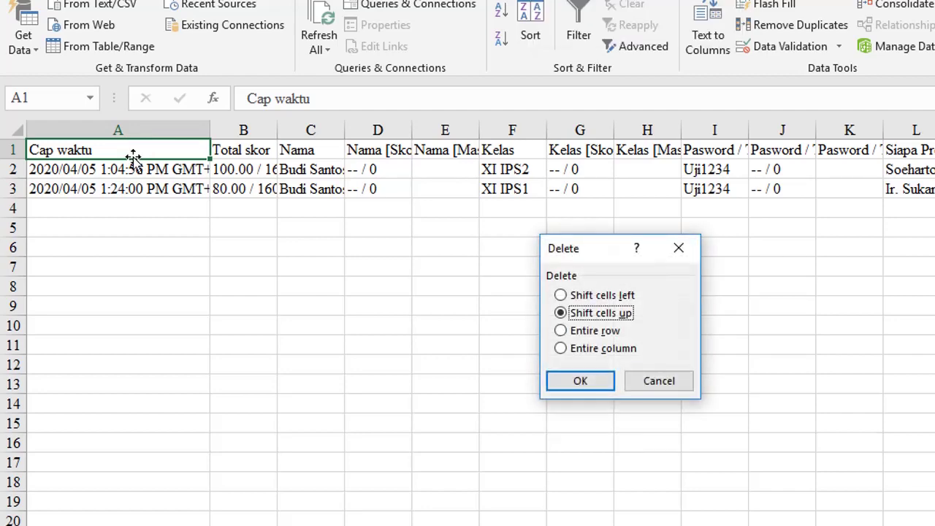
{"action": "key", "text": "c"}
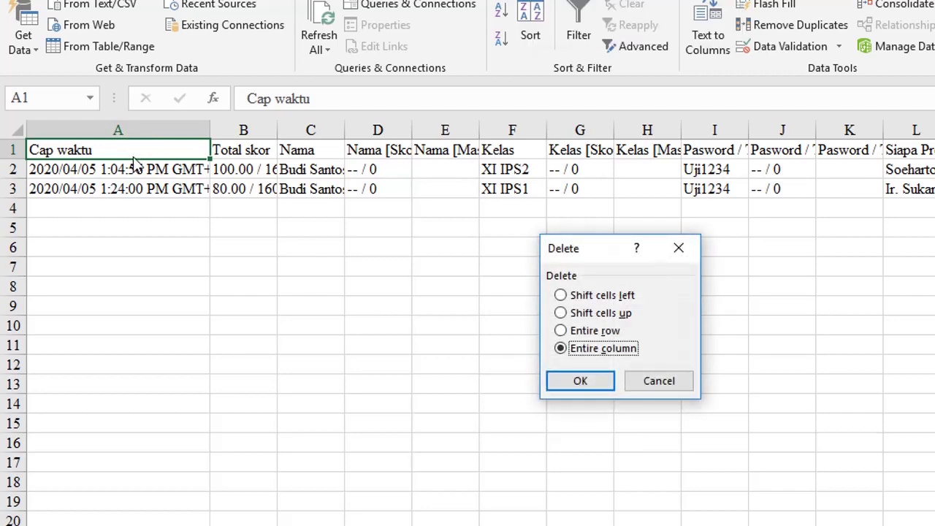
{"action": "key", "text": "Return"}
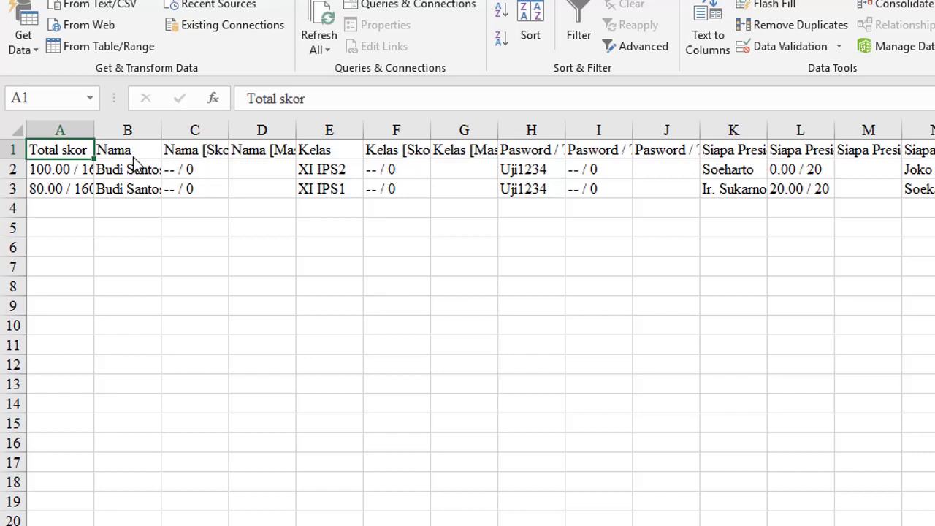
Delete the Nama [Skor] and Nama [Masukan] columns entirely.
{"action": "left_click_drag", "start_coordinate": [227, 131], "coordinate": [325, 131]}
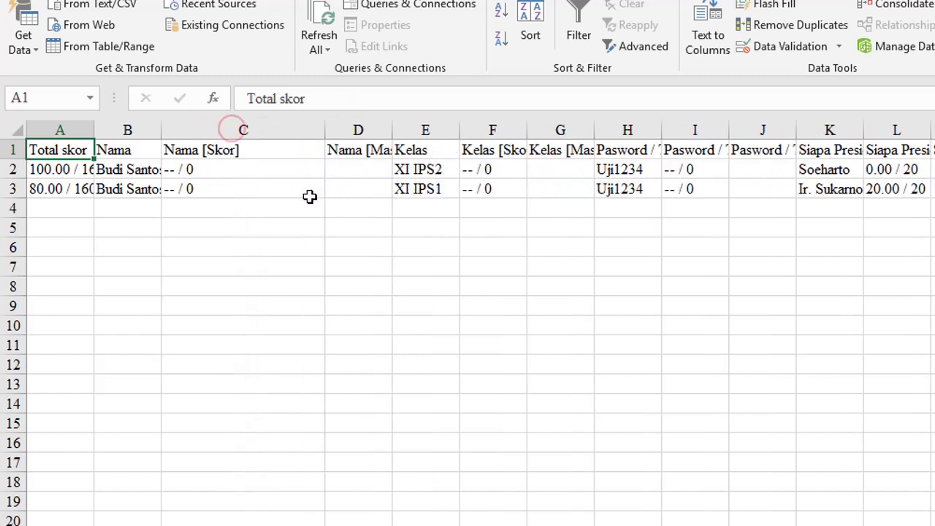
{"action": "left_click", "coordinate": [261, 148]}
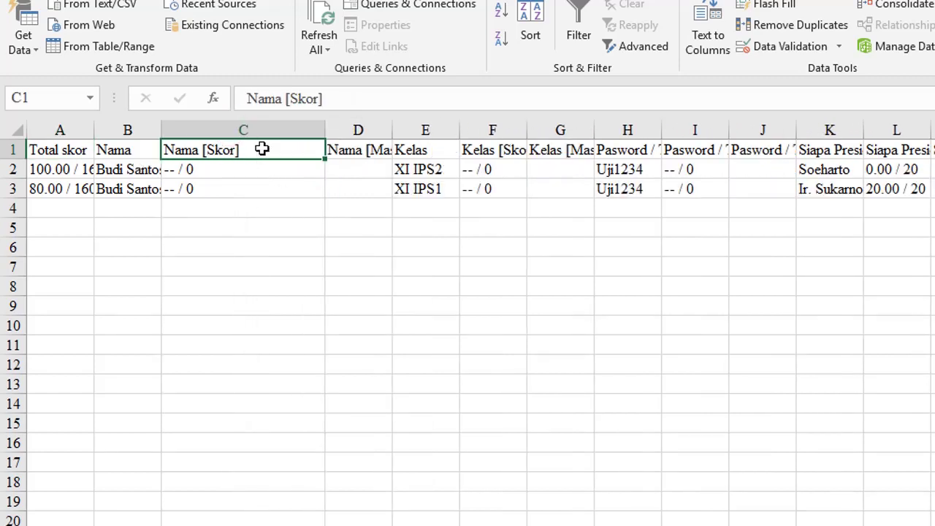
{"action": "left_click", "coordinate": [366, 149]}
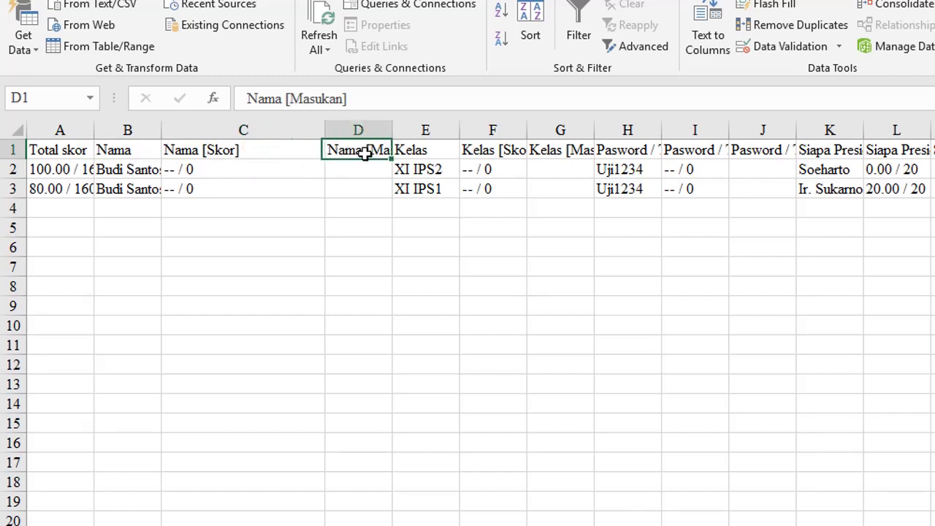
{"action": "left_click_drag", "start_coordinate": [393, 133], "coordinate": [445, 134]}
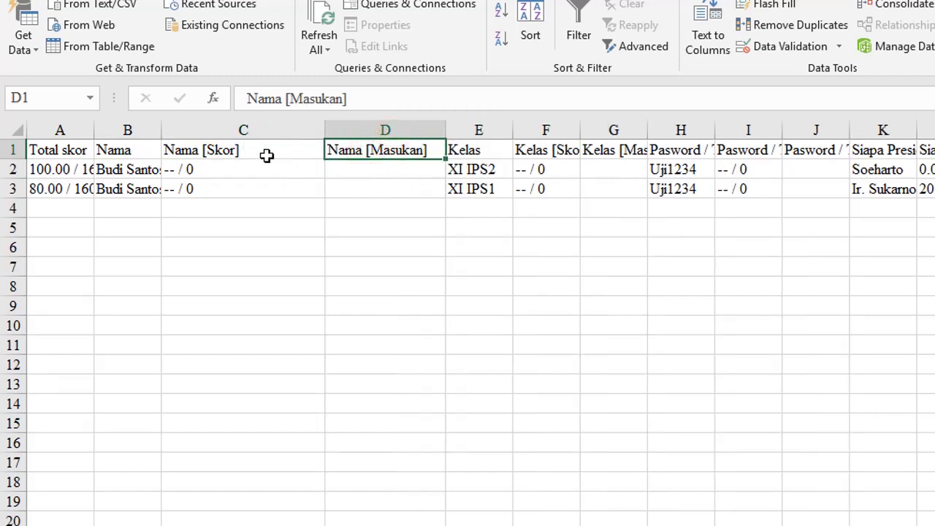
{"action": "left_click_drag", "start_coordinate": [262, 150], "coordinate": [370, 188]}
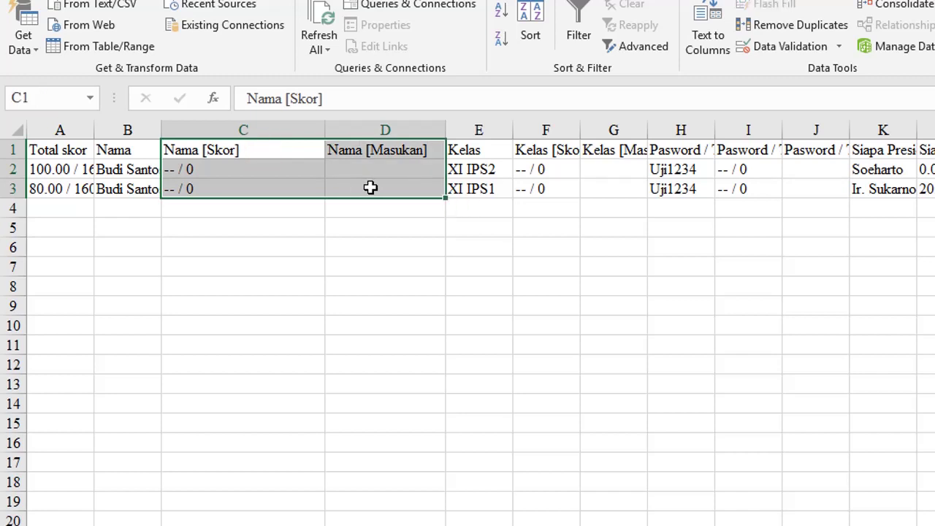
{"action": "key", "text": "alt+o"}
{"action": "key", "text": "Escape"}
{"action": "key", "text": "ctrl+minus"}
{"action": "key", "text": "c"}
{"action": "key", "text": "Return"}
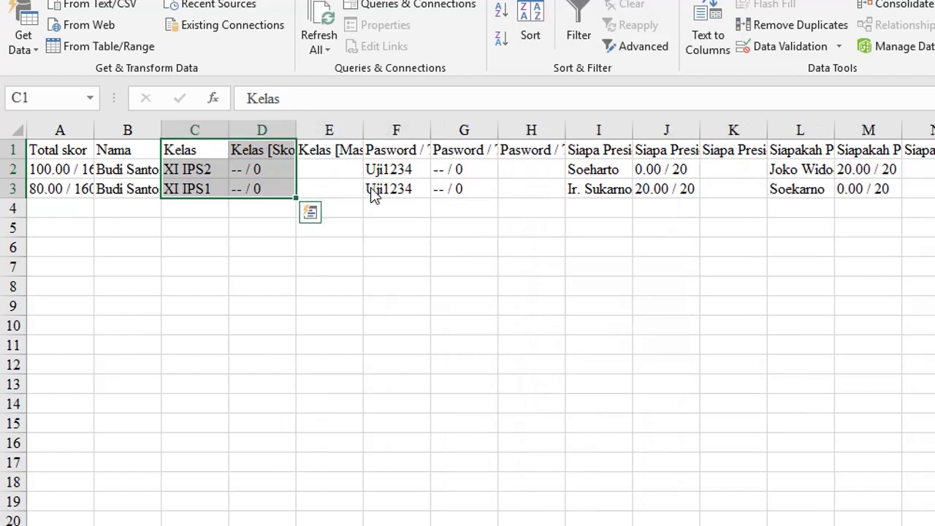
Widen columns A–C to fit the Total skor, Nama and Kelas values.
{"action": "left_click", "coordinate": [265, 149]}
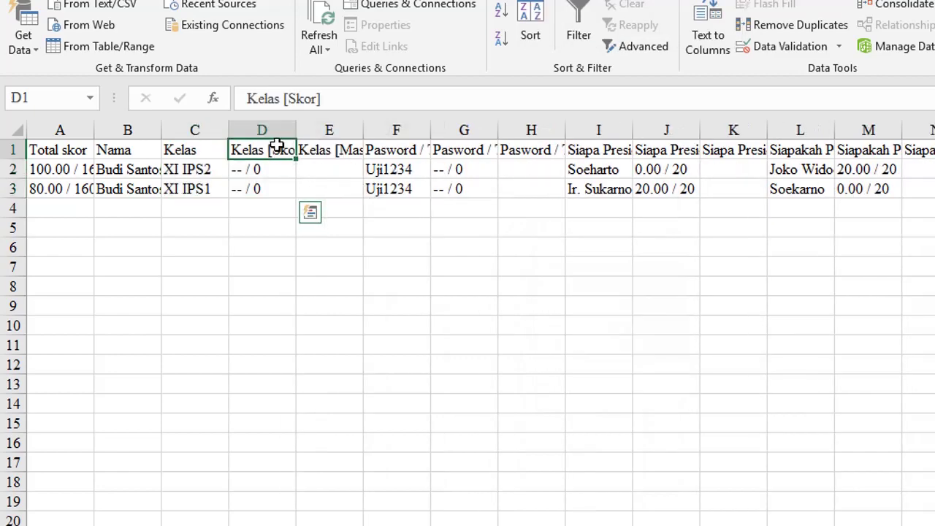
{"action": "left_click", "coordinate": [75, 148]}
{"action": "left_click_drag", "start_coordinate": [94, 130], "coordinate": [151, 143]}
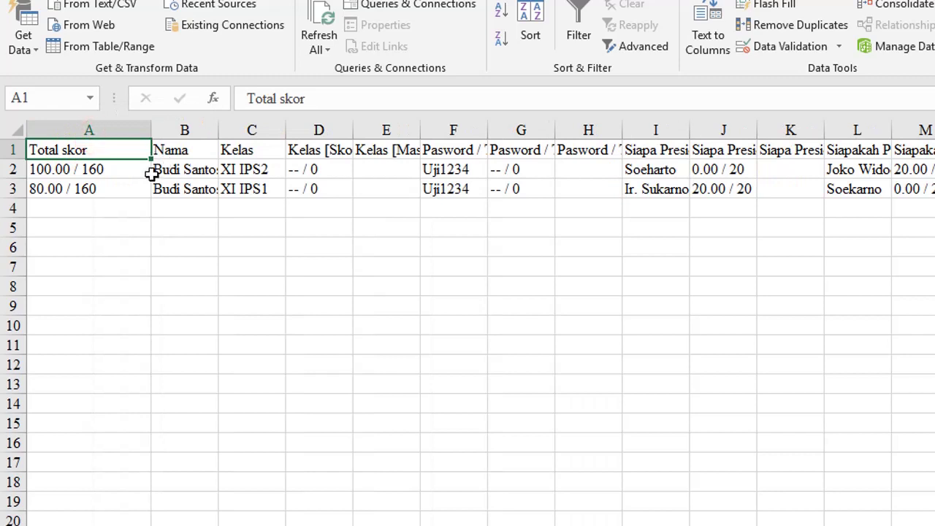
{"action": "left_click_drag", "start_coordinate": [218, 130], "coordinate": [301, 139]}
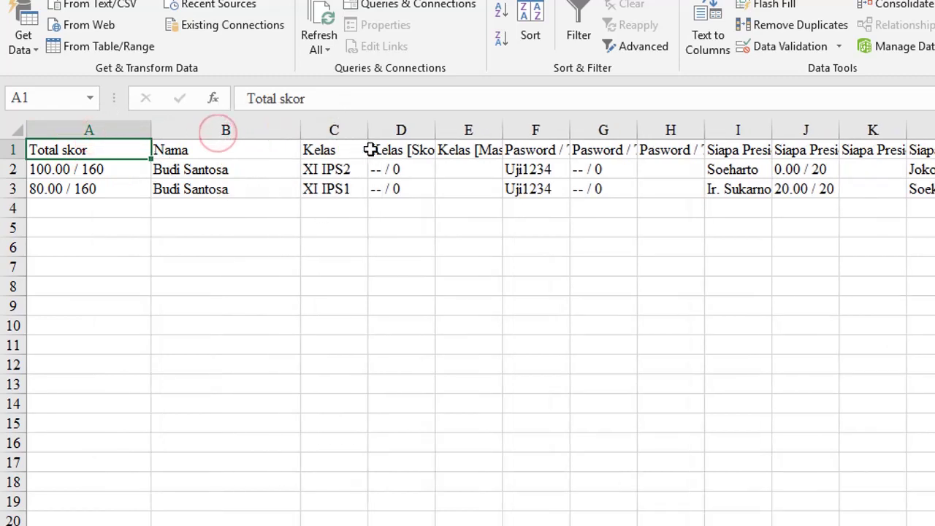
{"action": "left_click_drag", "start_coordinate": [370, 130], "coordinate": [398, 135]}
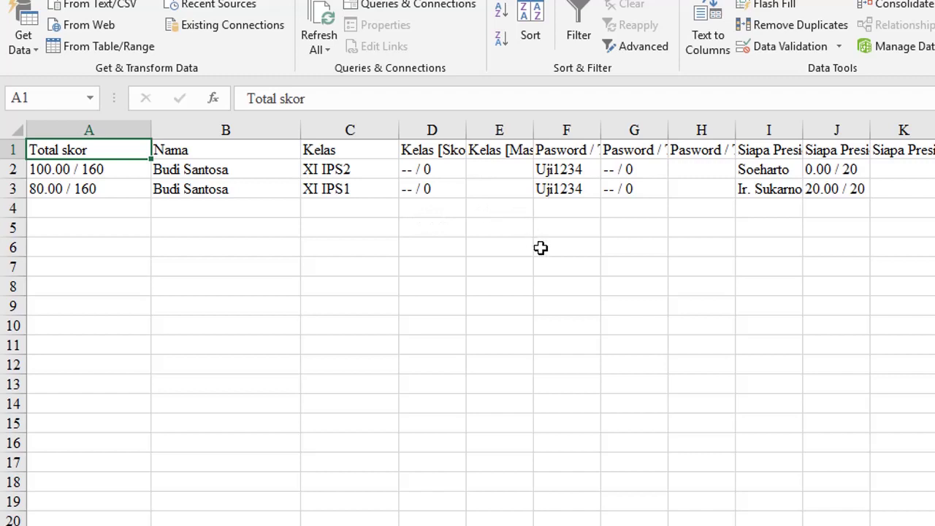
Delete every column from D onward, starting at Kelas [Skor].
{"action": "left_click", "coordinate": [431, 156]}
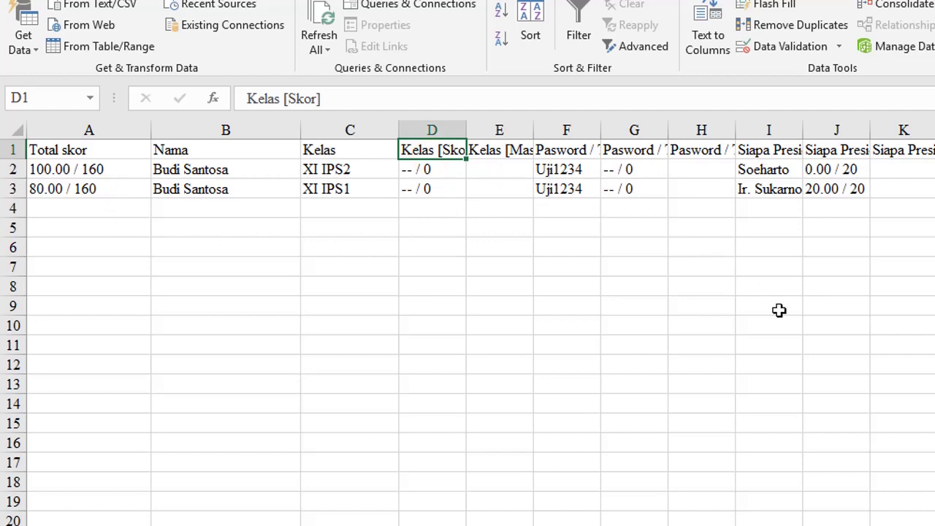
{"action": "scroll", "coordinate": [480, 322], "scroll_direction": "right", "scroll_amount": 4}
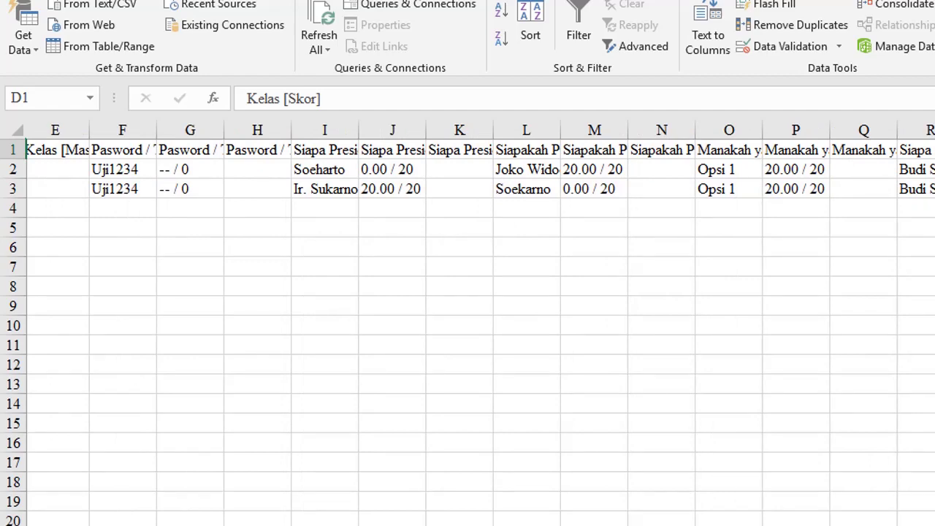
{"action": "scroll", "coordinate": [601, 419], "scroll_direction": "left", "scroll_amount": 4}
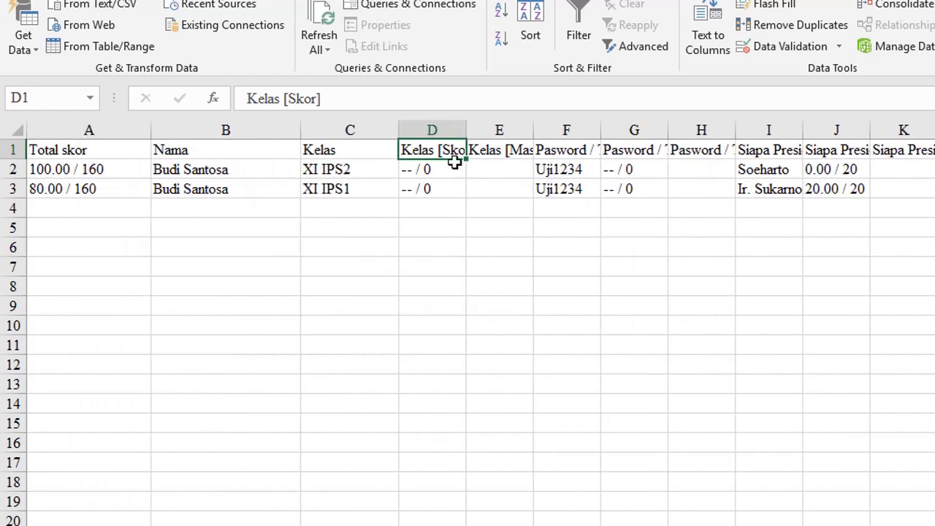
{"action": "left_click", "coordinate": [443, 130]}
{"action": "left_click", "coordinate": [440, 146]}
{"action": "scroll", "coordinate": [509, 426], "scroll_direction": "down", "scroll_amount": 4}
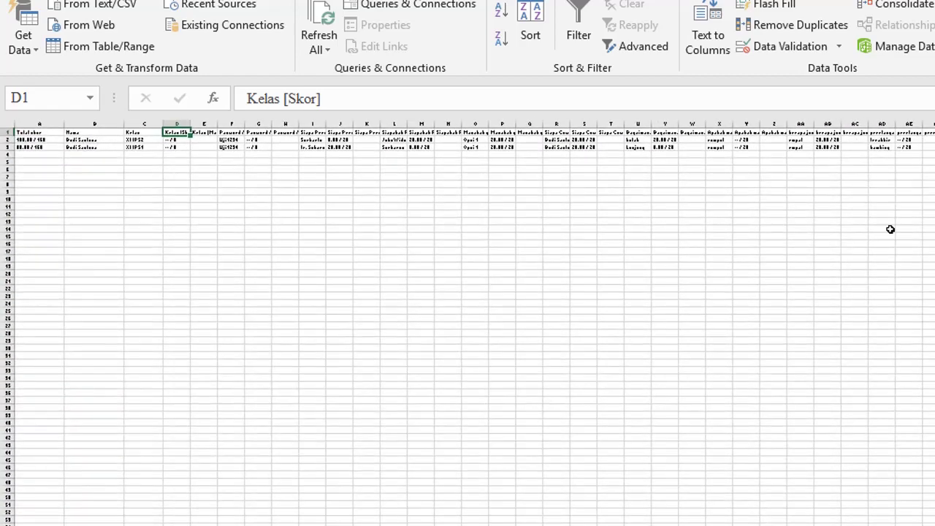
{"action": "left_click", "coordinate": [934, 207], "text": "shift"}
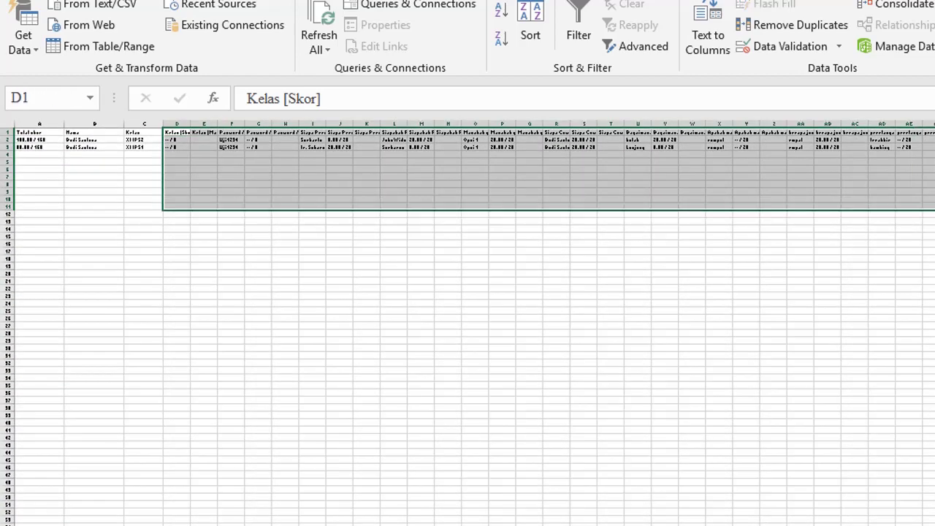
{"action": "key", "text": "alt+e"}
{"action": "key", "text": "d"}
{"action": "key", "text": "c"}
{"action": "key", "text": "Return"}
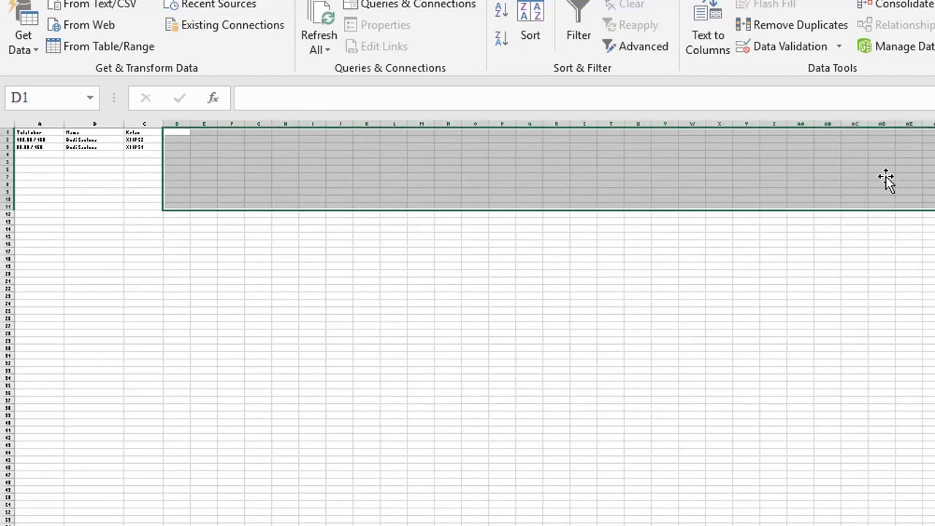
{"action": "scroll", "coordinate": [135, 200], "scroll_direction": "up", "scroll_amount": 4}
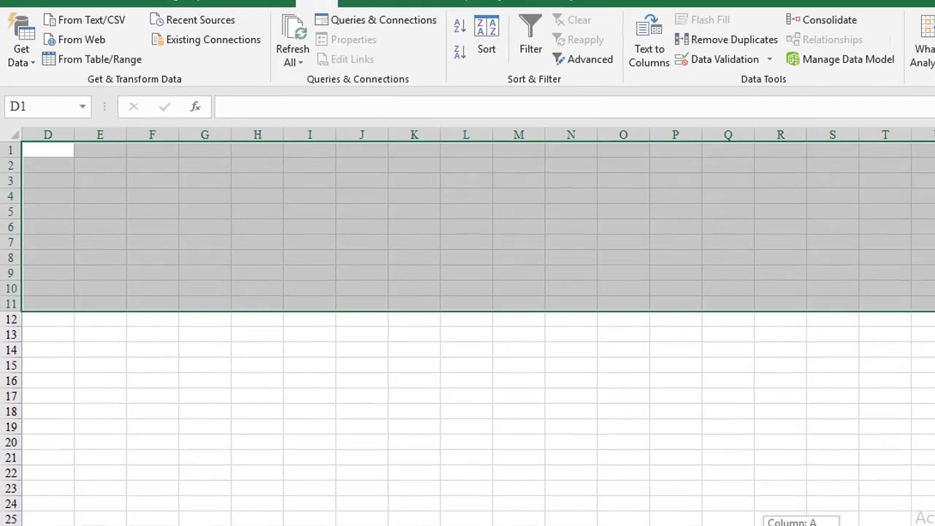
Move the Total skor cells over to column D.
{"action": "left_click", "coordinate": [42, 159]}
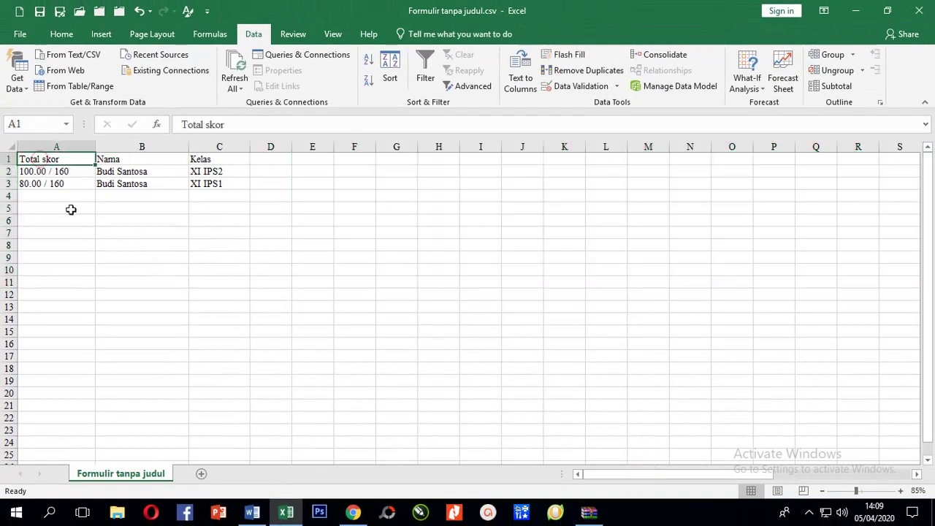
{"action": "left_click", "coordinate": [129, 160]}
{"action": "left_click", "coordinate": [210, 172]}
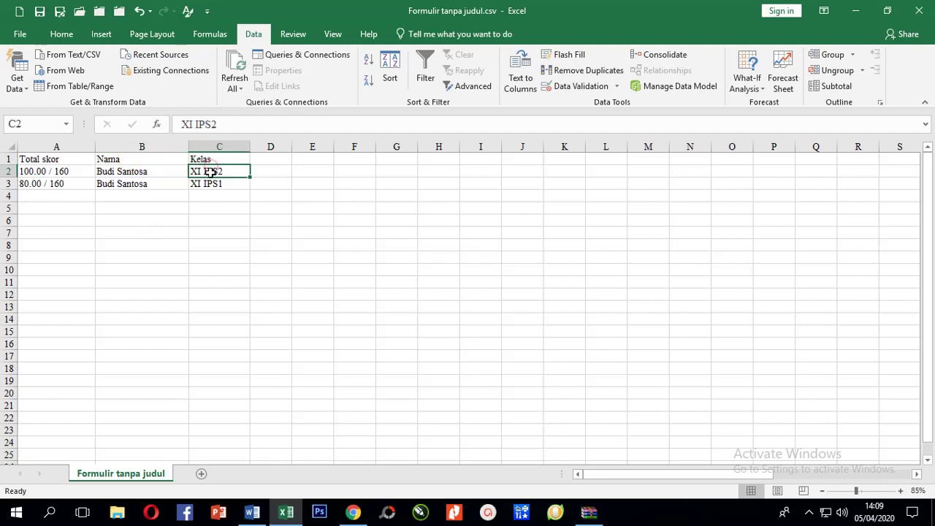
{"action": "left_click_drag", "start_coordinate": [56, 156], "coordinate": [284, 195]}
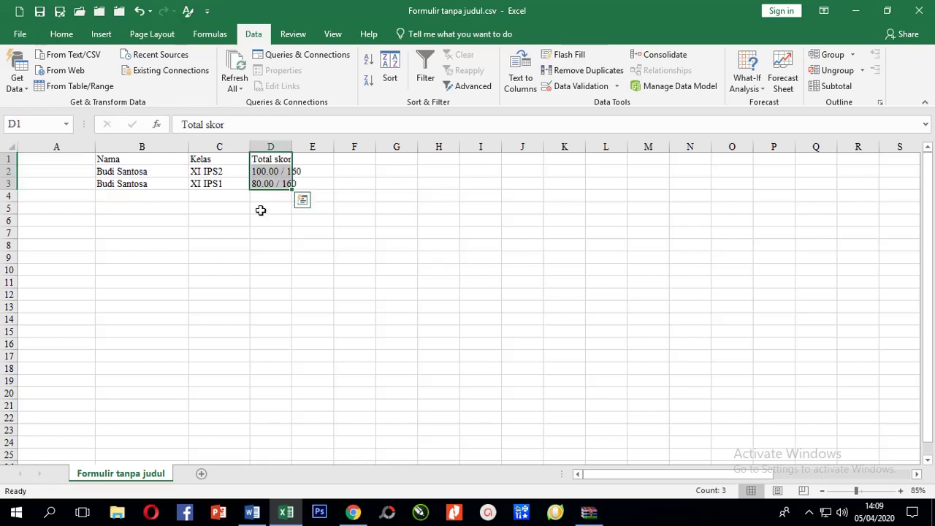
Insert a blank row above row 1 and type the headers No, Nama and Kelas.
{"action": "left_click", "coordinate": [70, 163]}
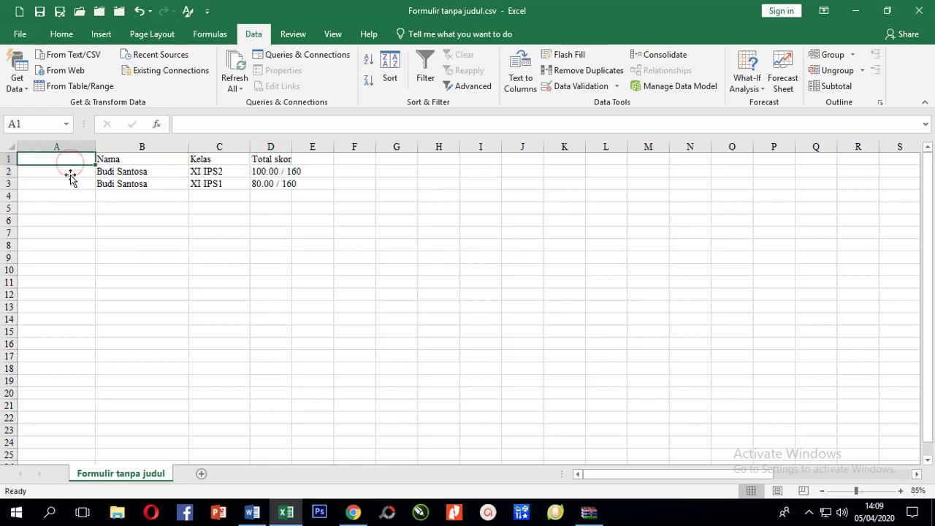
{"action": "key", "text": "alt+i"}
{"action": "type", "text": "rt"}
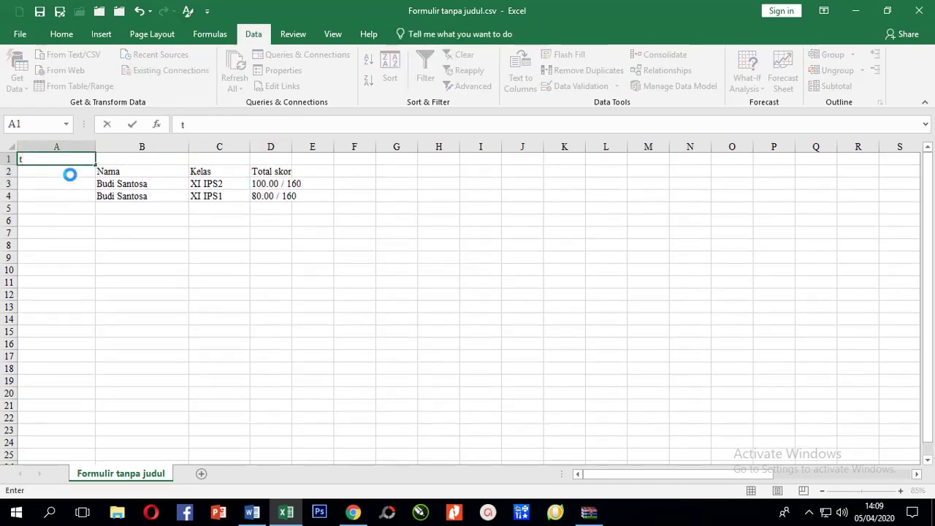
{"action": "key", "text": "BackSpace"}
{"action": "type", "text": "No"}
{"action": "key", "text": "Tab"}
{"action": "type", "text": "Nama"}
{"action": "key", "text": "Tab"}
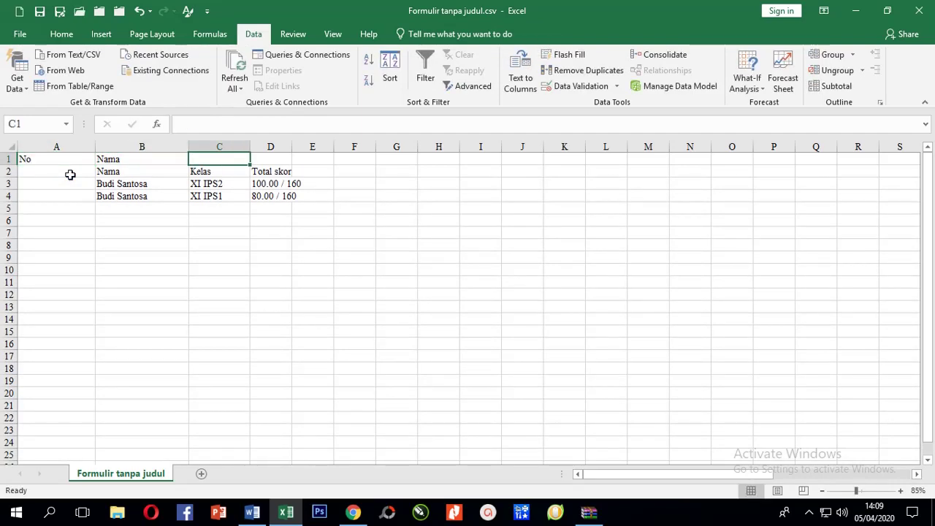
{"action": "type", "text": "Kelas"}
{"action": "key", "text": "Tab"}
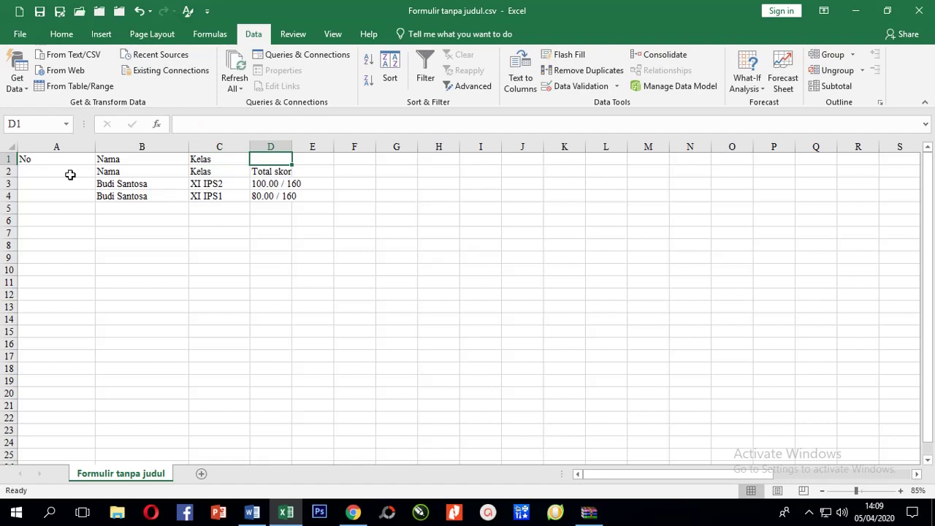
Put No. in A2, clear the duplicate headers from row 1, and narrow column A.
{"action": "key", "text": "Left"}
{"action": "key", "text": "Left"}
{"action": "key", "text": "Left"}
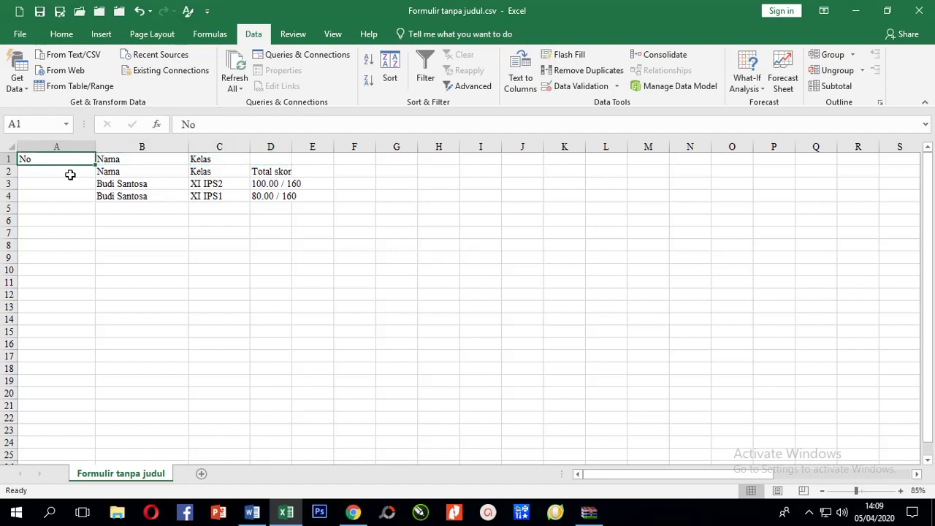
{"action": "key", "text": "Return"}
{"action": "type", "text": "No."}
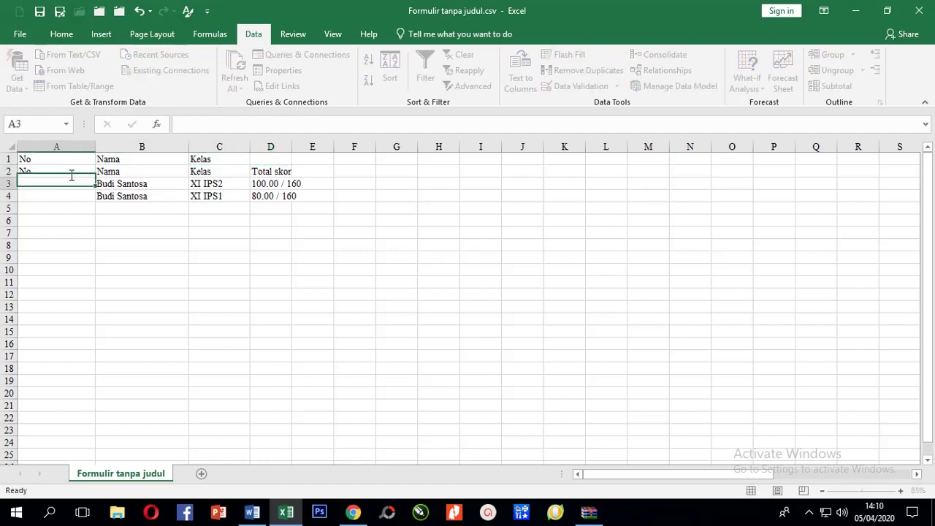
{"action": "key", "text": "Return"}
{"action": "key", "text": "Up"}
{"action": "key", "text": "Up"}
{"action": "key", "text": "shift+Right"}
{"action": "key", "text": "shift+Right"}
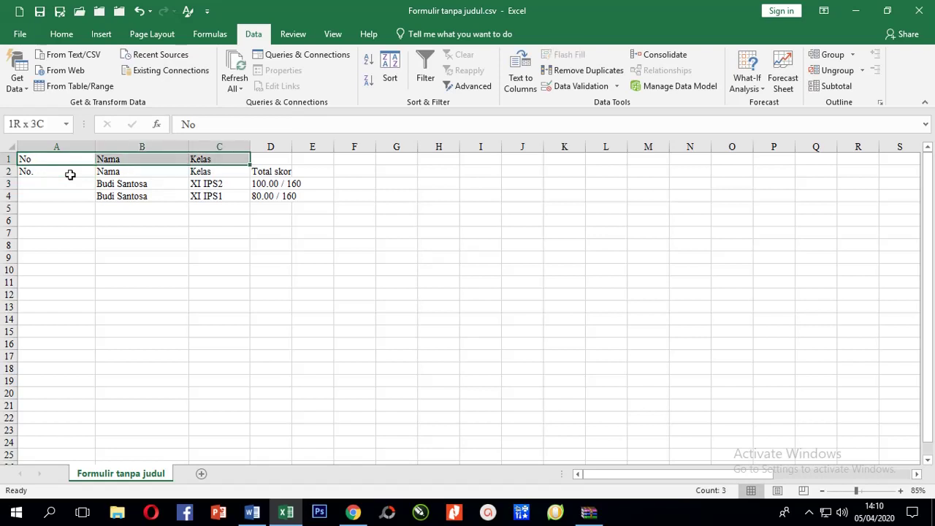
{"action": "key", "text": "Delete"}
{"action": "key", "text": "shift+Left"}
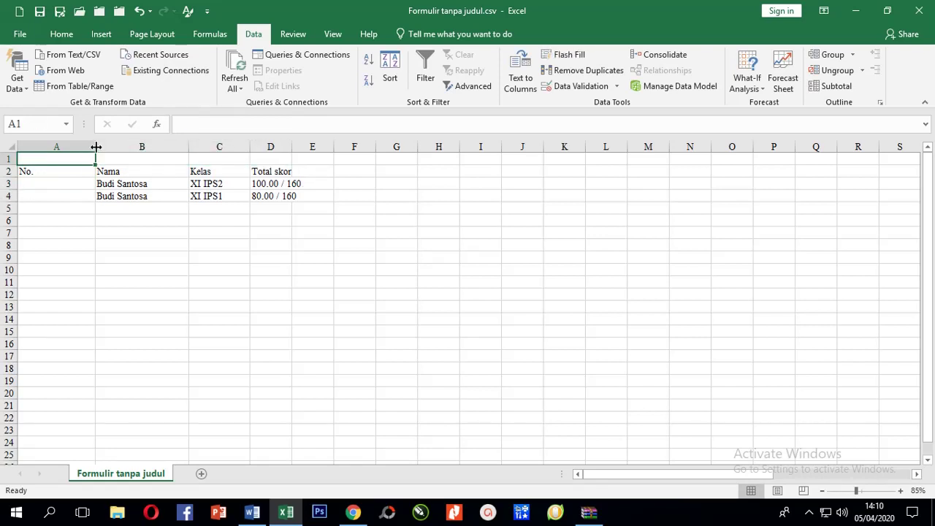
{"action": "left_click_drag", "start_coordinate": [96, 147], "coordinate": [247, 196]}
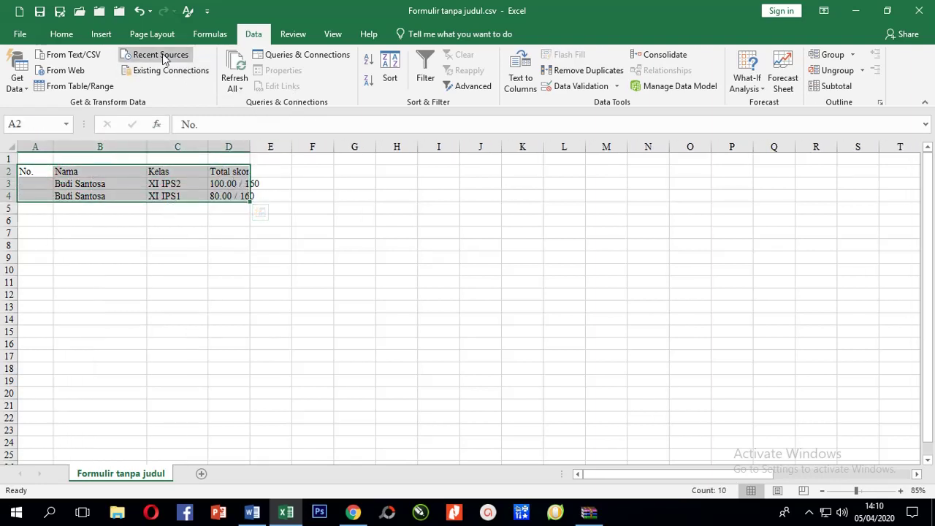
Apply All Borders to table A2:D4 and widen column D for Total skor.
{"action": "left_click", "coordinate": [61, 34]}
{"action": "left_click", "coordinate": [190, 81]}
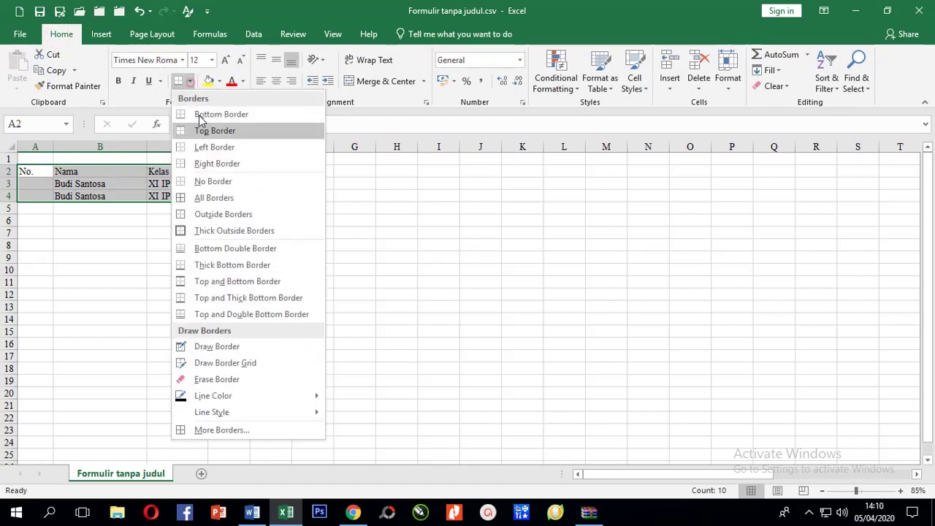
{"action": "left_click", "coordinate": [198, 198]}
{"action": "left_click", "coordinate": [193, 279]}
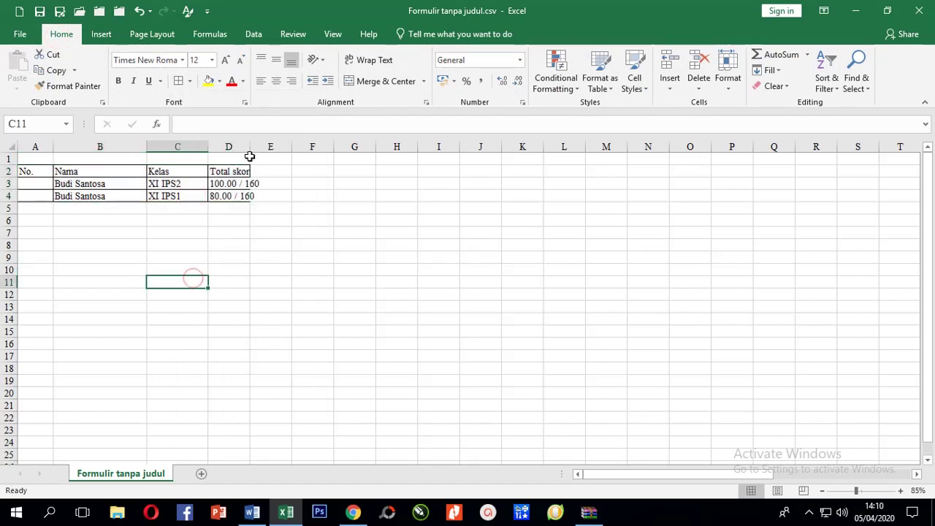
{"action": "left_click_drag", "start_coordinate": [249, 153], "coordinate": [286, 153]}
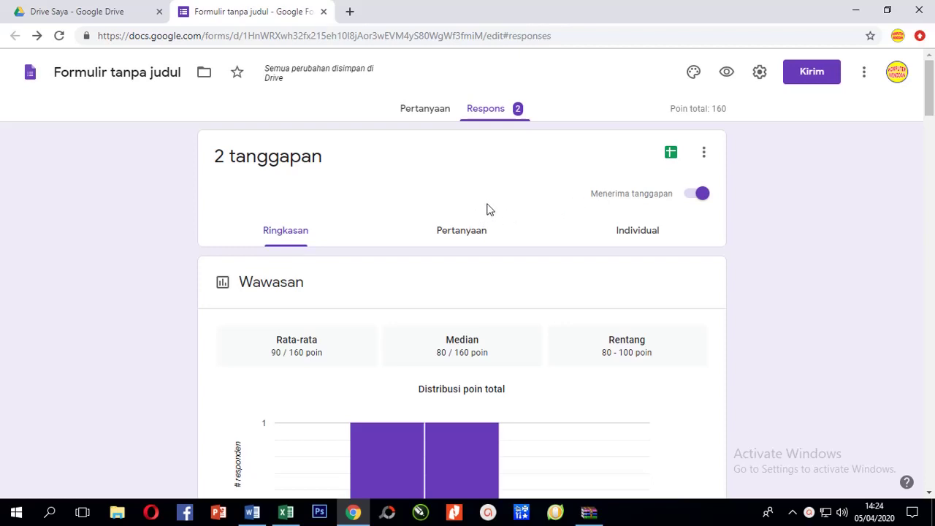
Close the Formulir tanpa judul editor tab and scroll My Drive back to the top.
{"action": "left_click", "coordinate": [29, 13]}
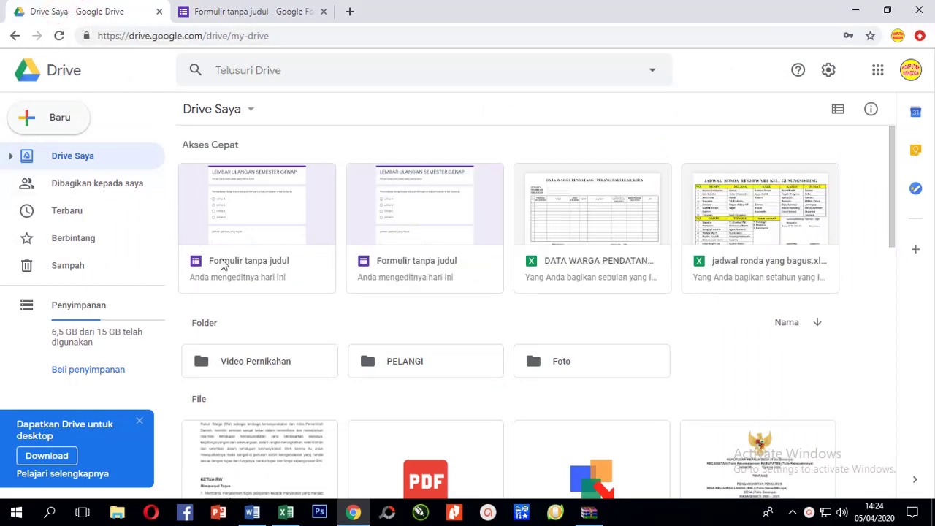
{"action": "scroll", "coordinate": [262, 292], "scroll_direction": "down", "scroll_amount": 3}
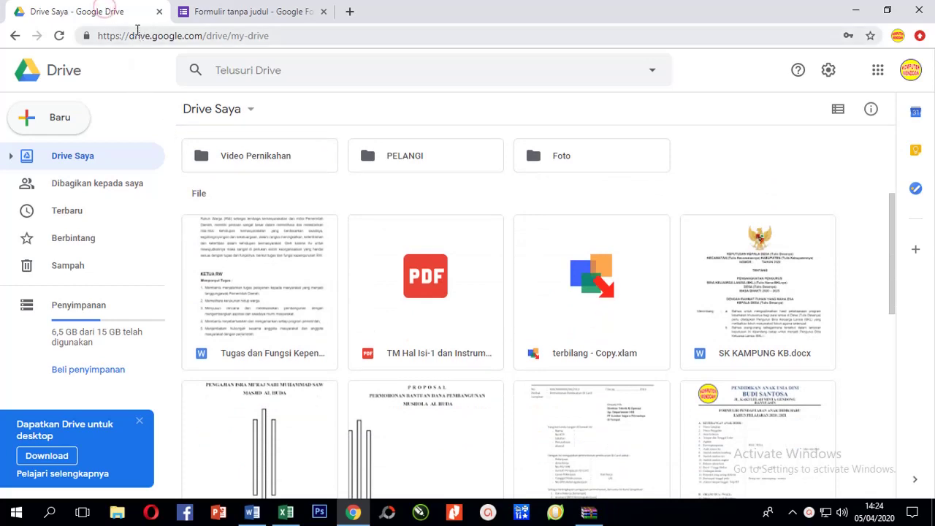
{"action": "left_click", "coordinate": [228, 17]}
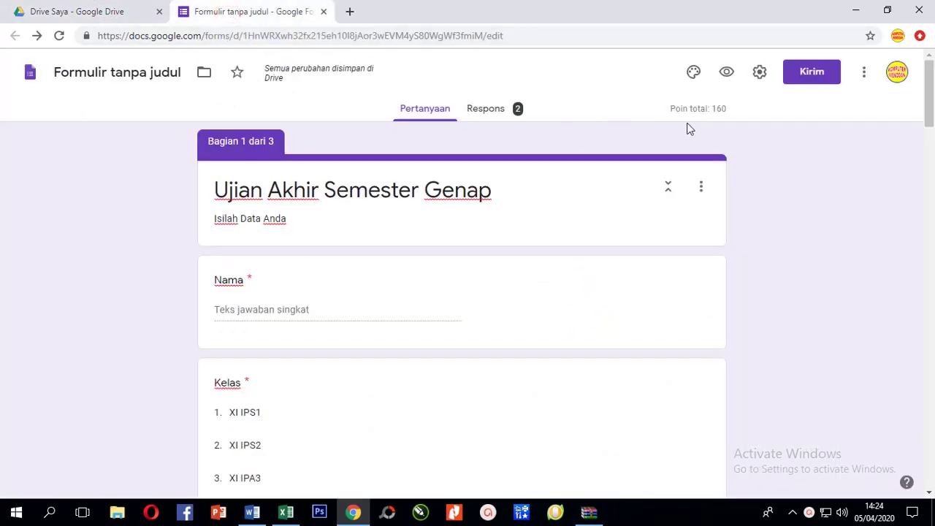
{"action": "left_click", "coordinate": [324, 11]}
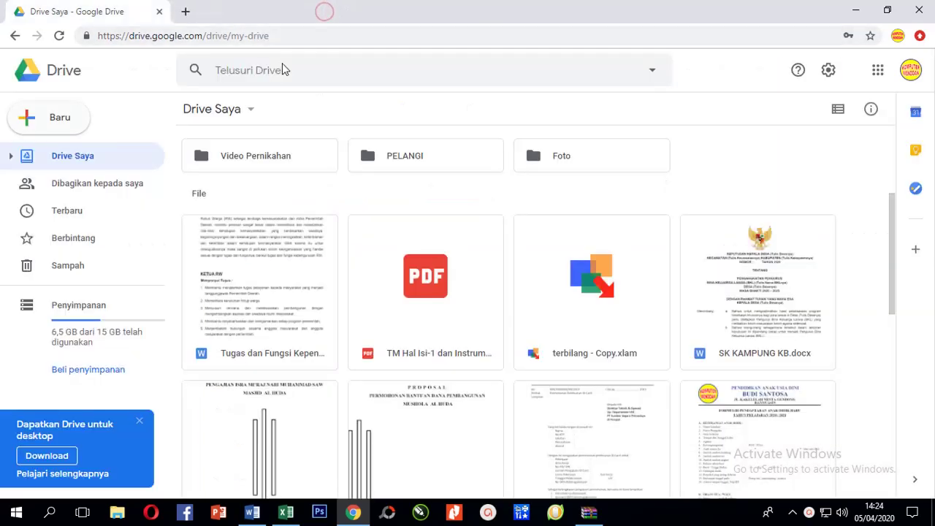
{"action": "scroll", "coordinate": [292, 252], "scroll_direction": "down", "scroll_amount": 3}
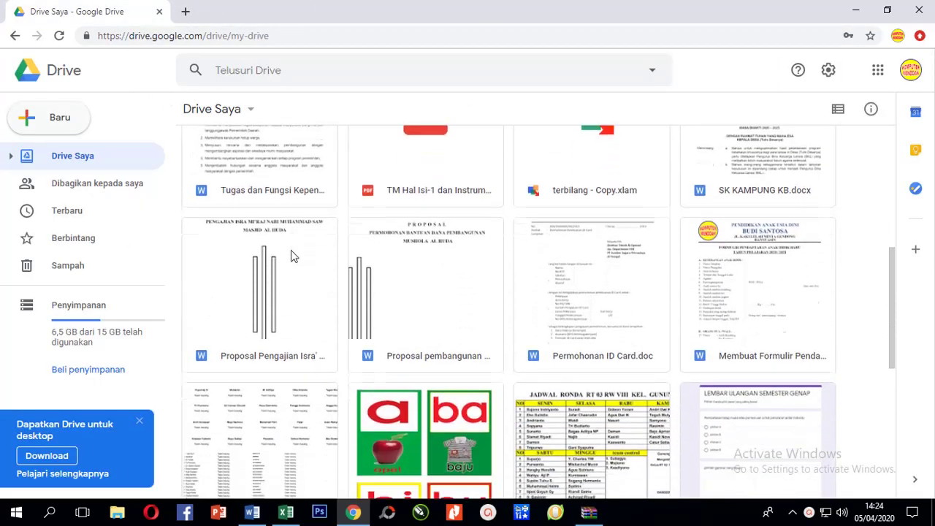
{"action": "scroll", "coordinate": [292, 256], "scroll_direction": "up", "scroll_amount": 4}
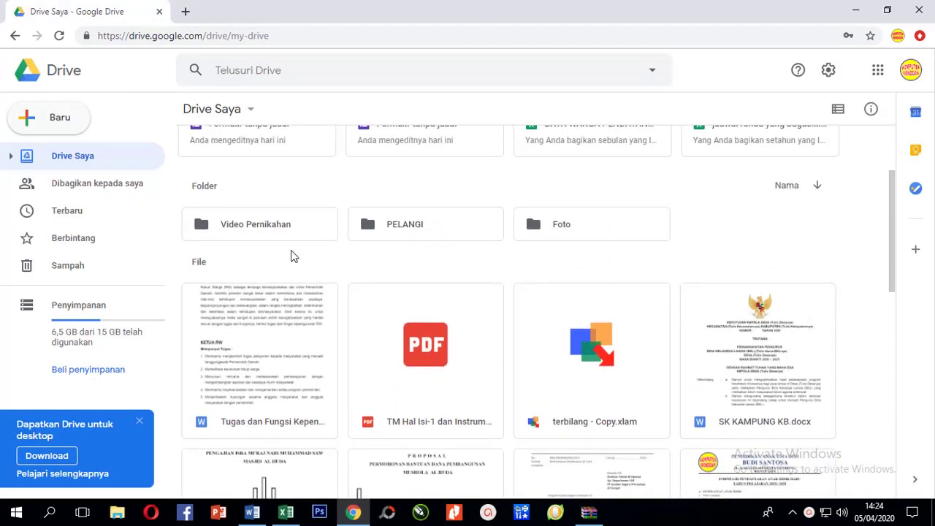
{"action": "scroll", "coordinate": [296, 270], "scroll_direction": "up", "scroll_amount": 2}
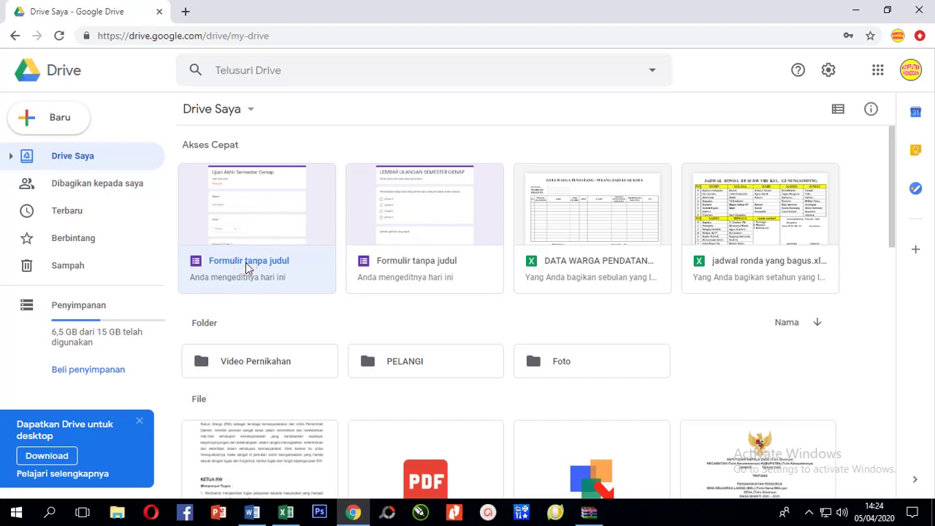
Rename the Formulir tanpa judul form to 'Ujian sesi 2' using Ganti nama.
{"action": "right_click", "coordinate": [246, 262]}
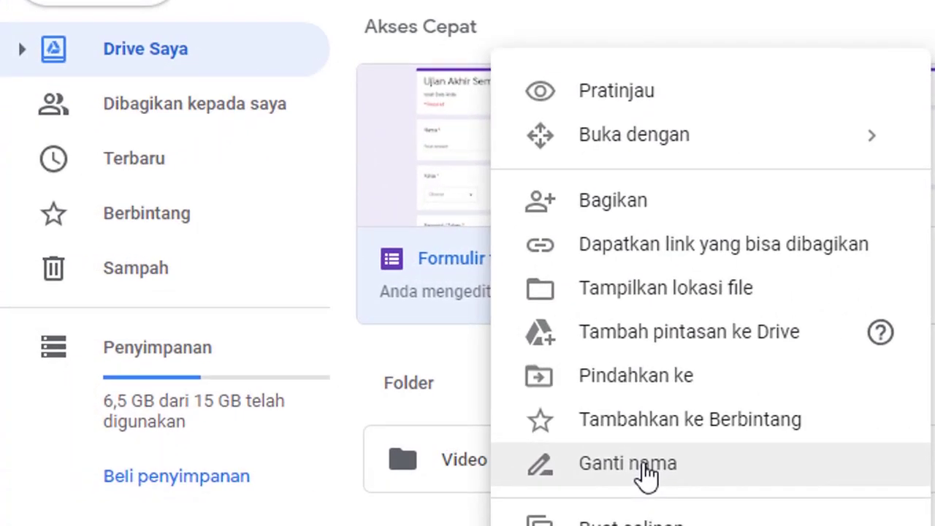
{"action": "left_click", "coordinate": [647, 473]}
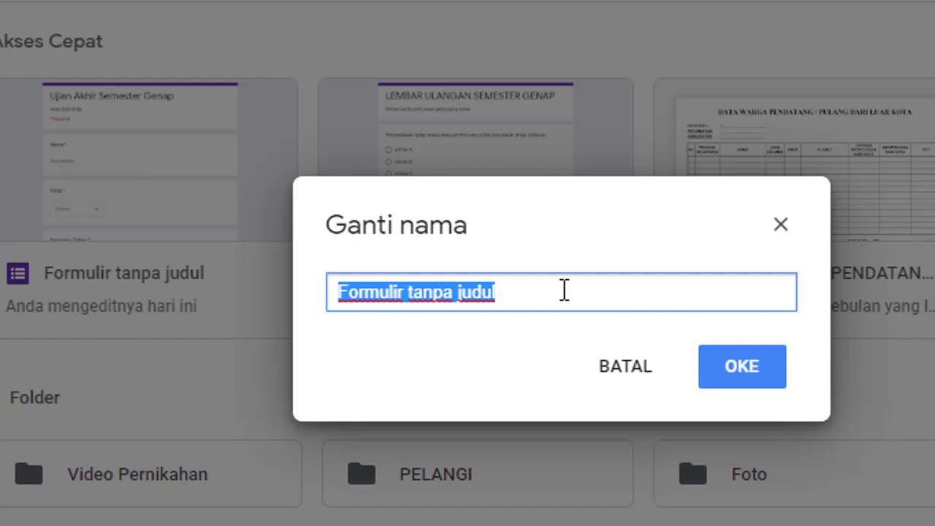
{"action": "type", "text": "Ujian se"}
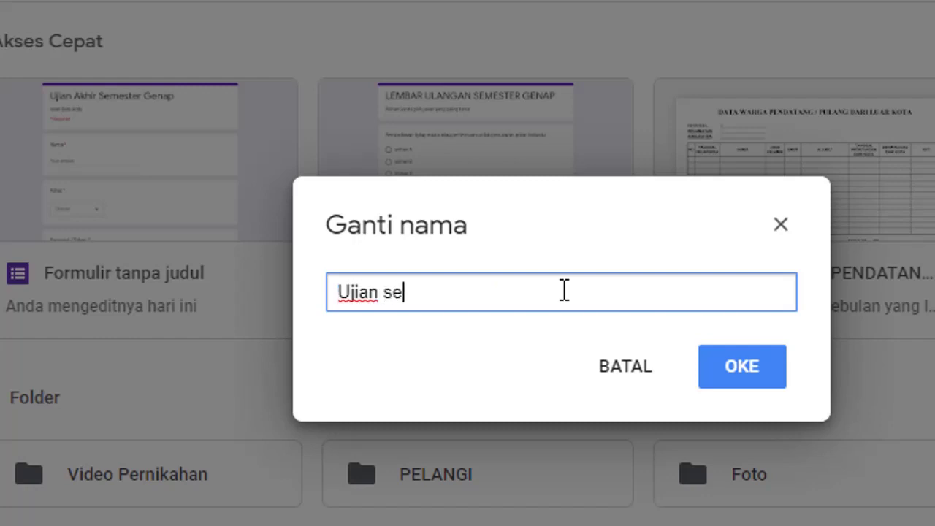
{"action": "type", "text": "si 2"}
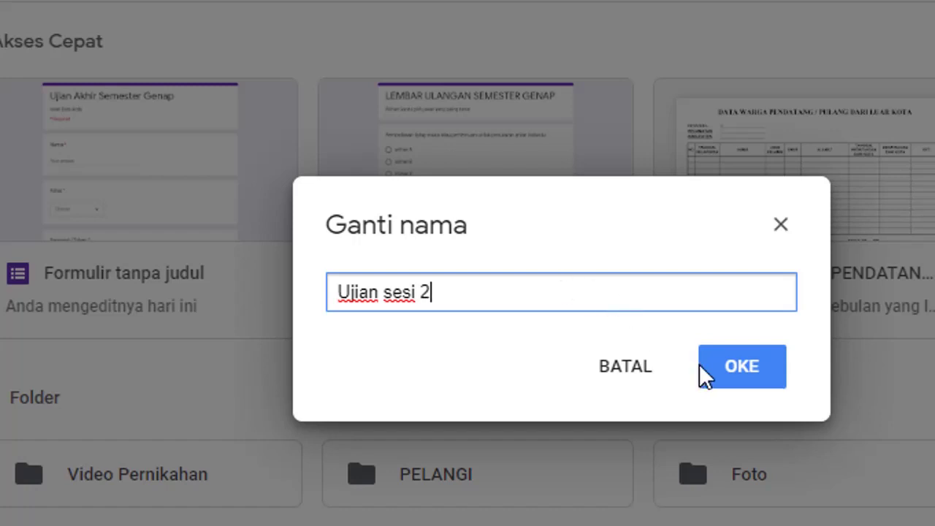
{"action": "left_click", "coordinate": [741, 369]}
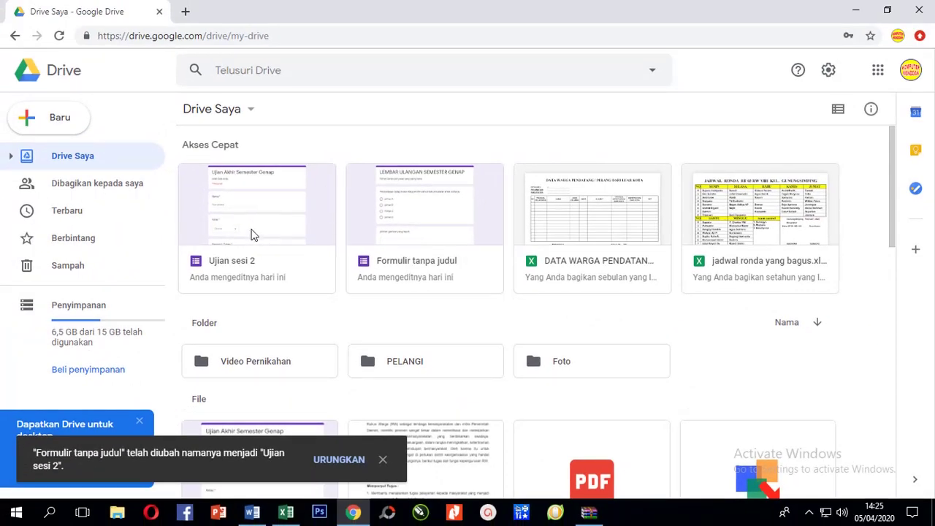
Open the Ujian sesi 2 form and add an 'i' to the end of its title.
{"action": "double_click", "coordinate": [248, 231]}
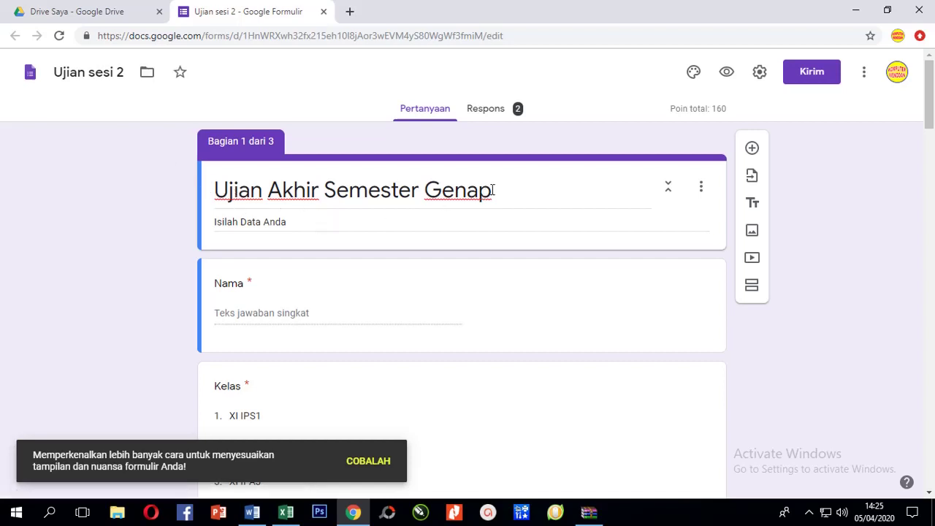
{"action": "left_click", "coordinate": [498, 188]}
{"action": "left_click", "coordinate": [499, 196]}
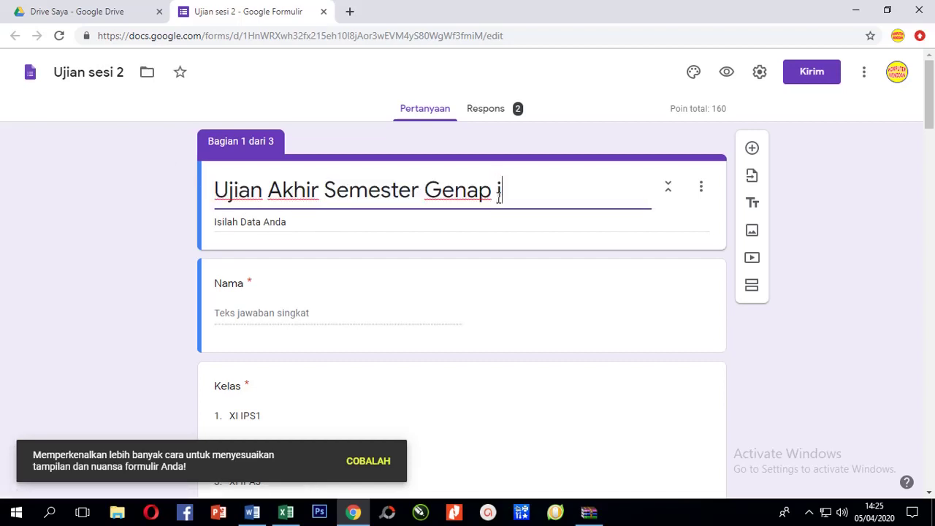
{"action": "type", "text": "i"}
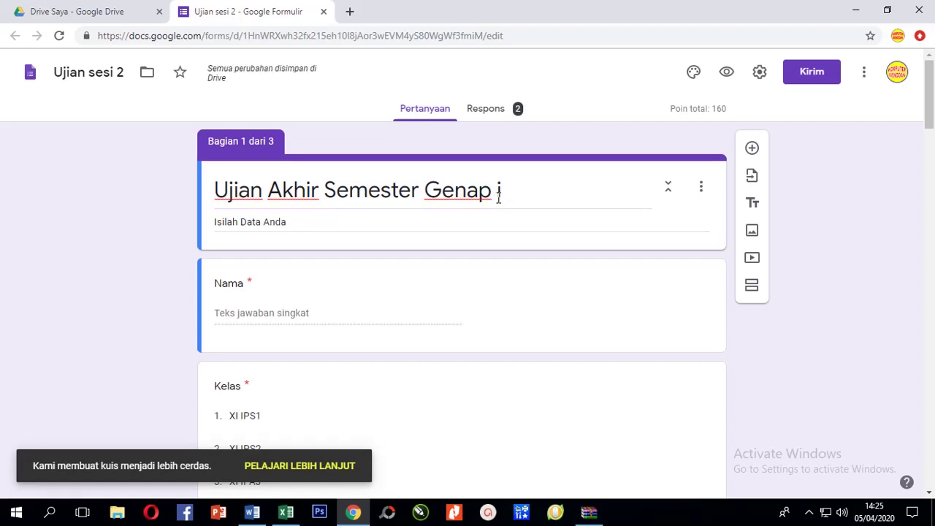
{"action": "scroll", "coordinate": [286, 302], "scroll_direction": "down", "scroll_amount": 2}
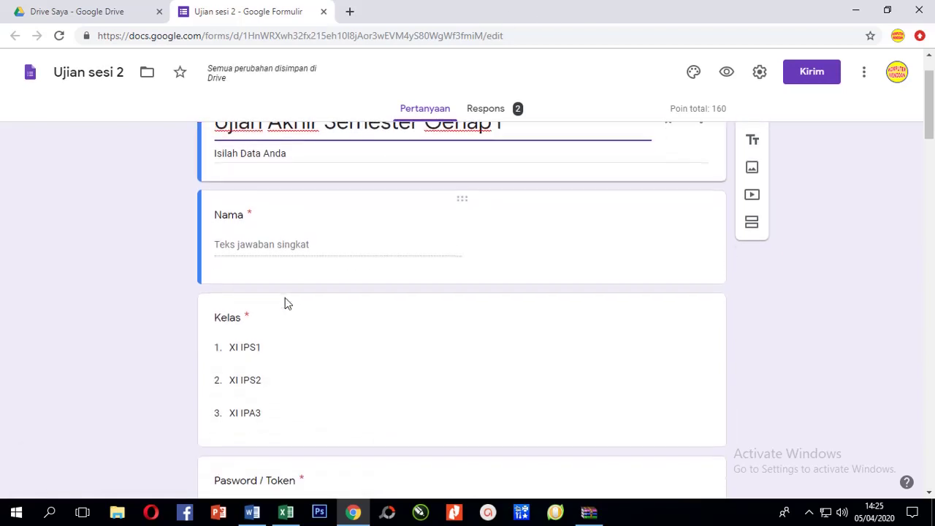
{"action": "scroll", "coordinate": [286, 302], "scroll_direction": "down", "scroll_amount": 2}
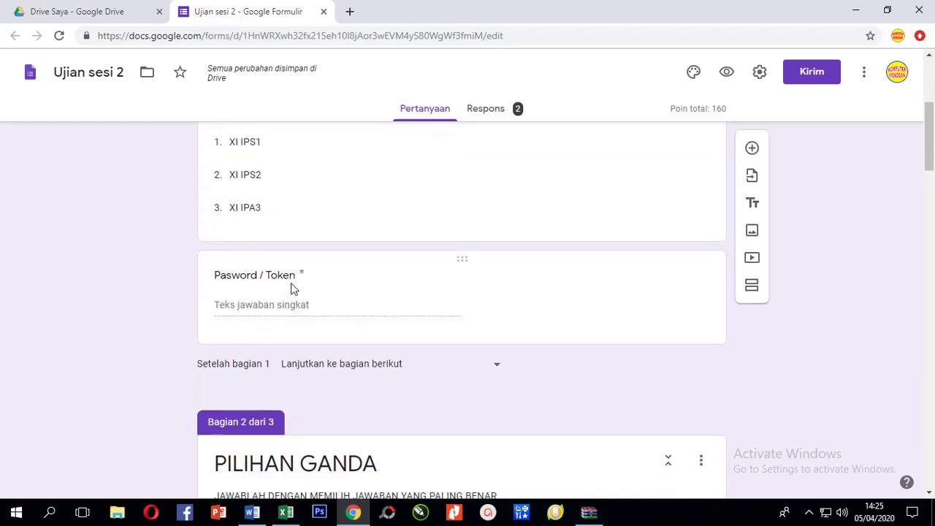
Replace the Pasword / Token question's required value with the new password.
{"action": "left_click", "coordinate": [287, 280]}
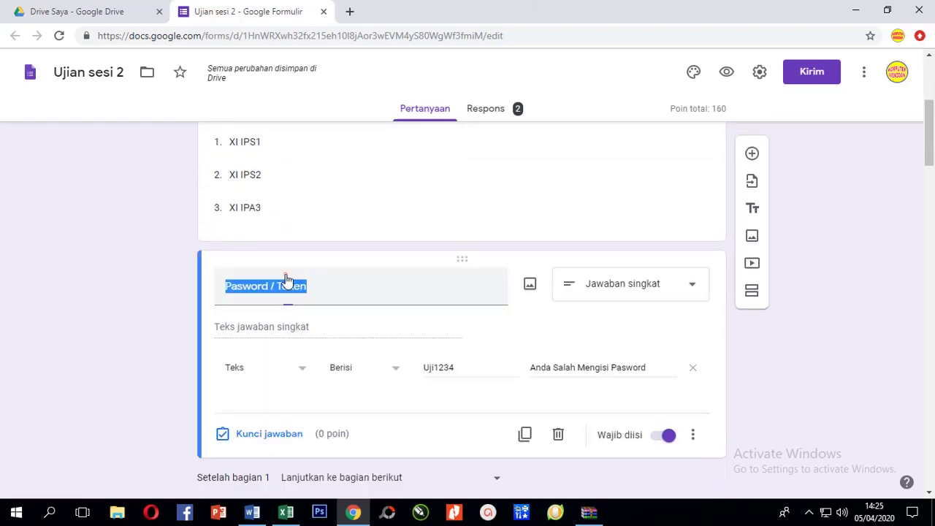
{"action": "left_click", "coordinate": [465, 366]}
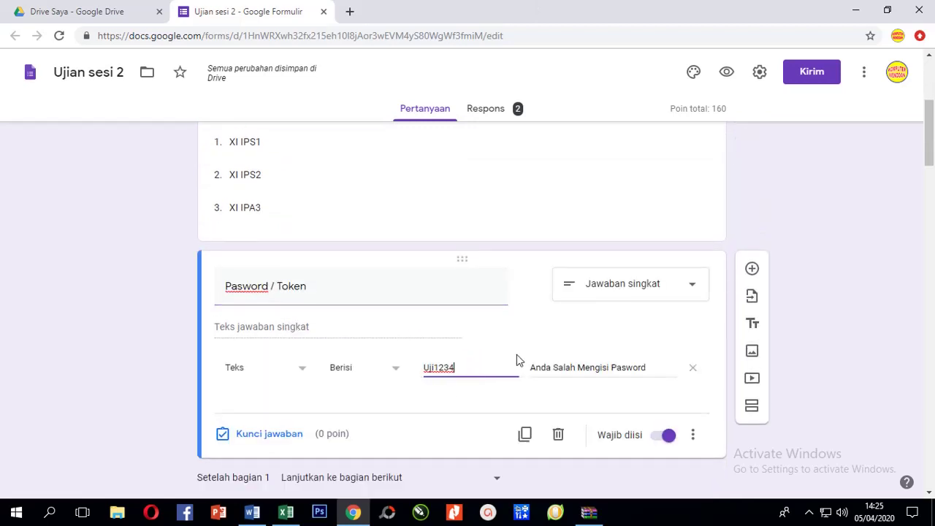
{"action": "key", "text": "ctrl+a"}
{"action": "type", "text": "ABC"}
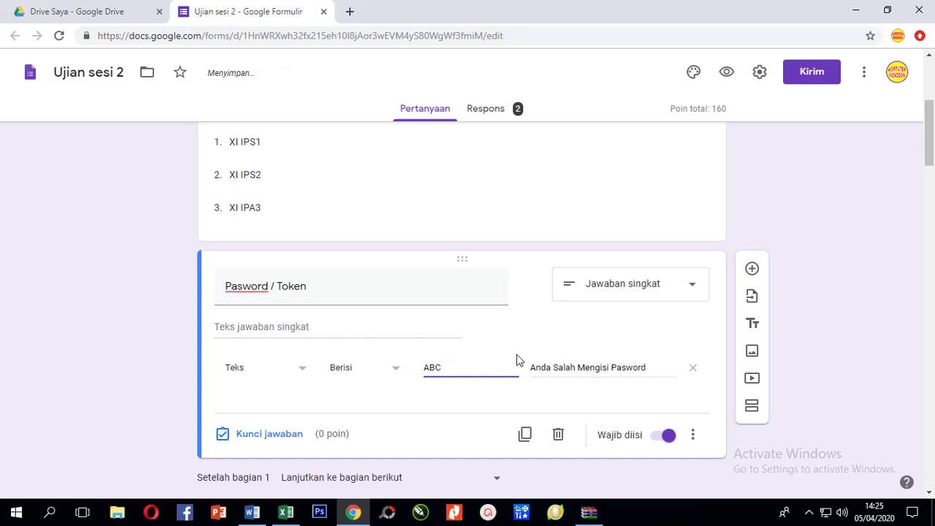
{"action": "type", "text": "1234"}
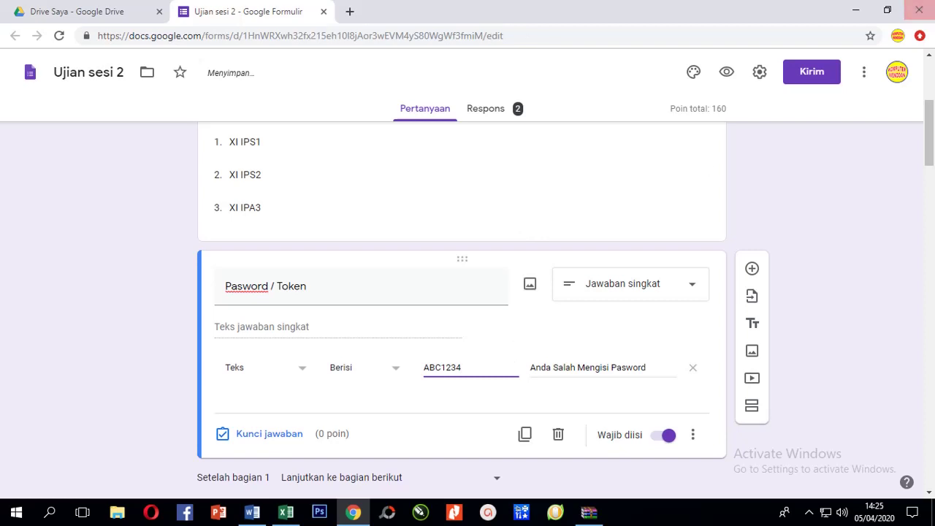
{"action": "scroll", "coordinate": [438, 428], "scroll_direction": "down", "scroll_amount": 4}
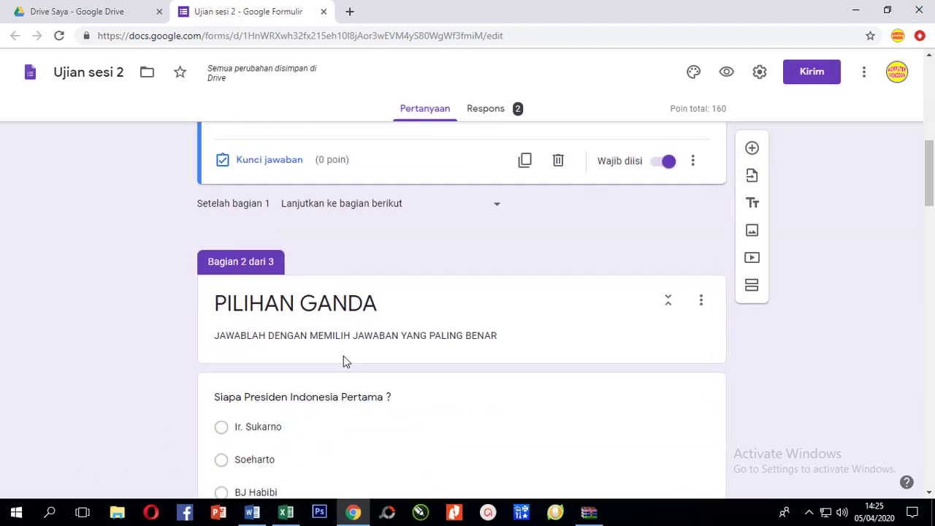
{"action": "scroll", "coordinate": [338, 382], "scroll_direction": "down", "scroll_amount": 2}
{"action": "scroll", "coordinate": [338, 392], "scroll_direction": "up", "scroll_amount": 3}
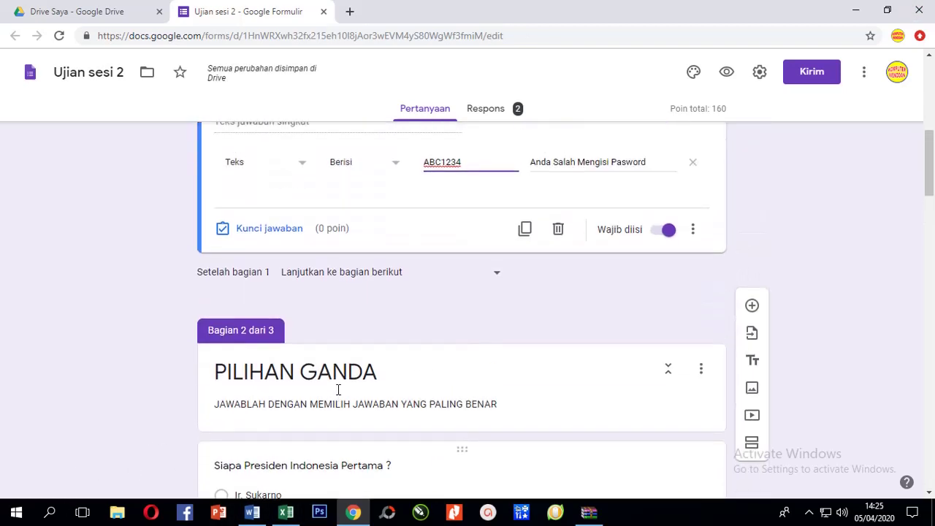
{"action": "scroll", "coordinate": [339, 387], "scroll_direction": "down", "scroll_amount": 4}
{"action": "scroll", "coordinate": [338, 389], "scroll_direction": "down", "scroll_amount": 1}
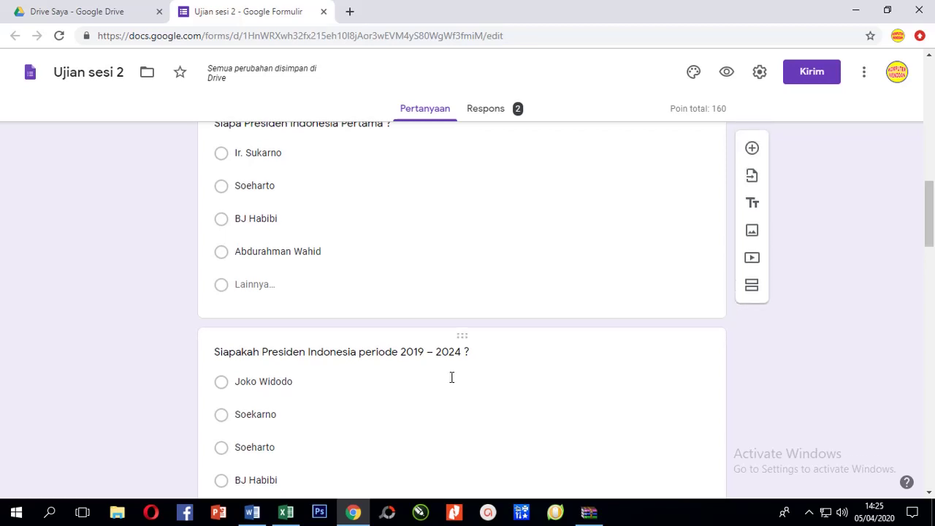
{"action": "scroll", "coordinate": [451, 377], "scroll_direction": "up", "scroll_amount": 6}
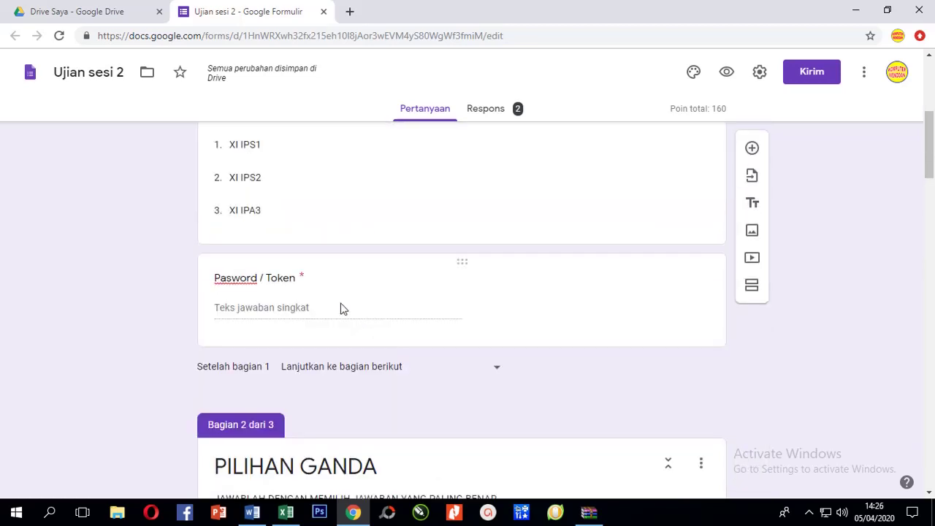